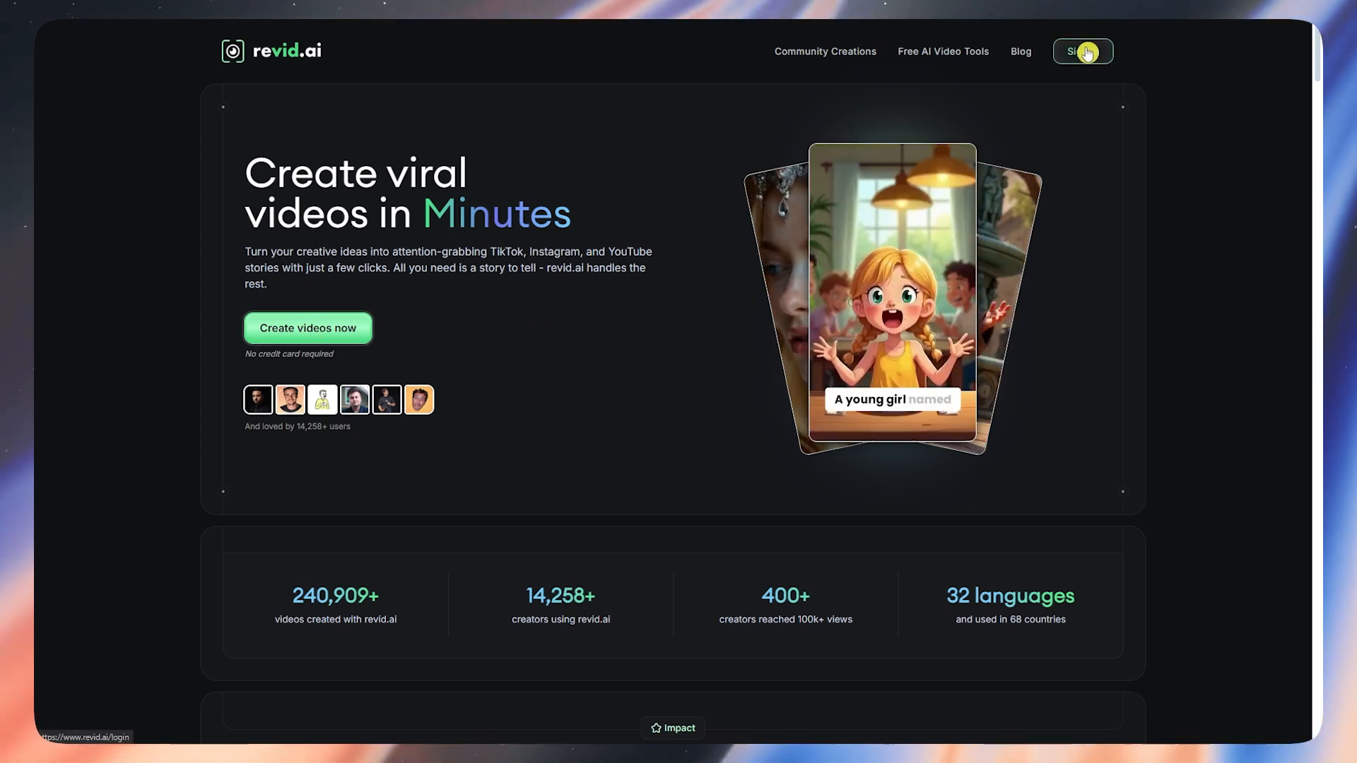
# Step: Start creating videos from the revid.ai landing page to reach the login page
pyautogui.click(314, 327)
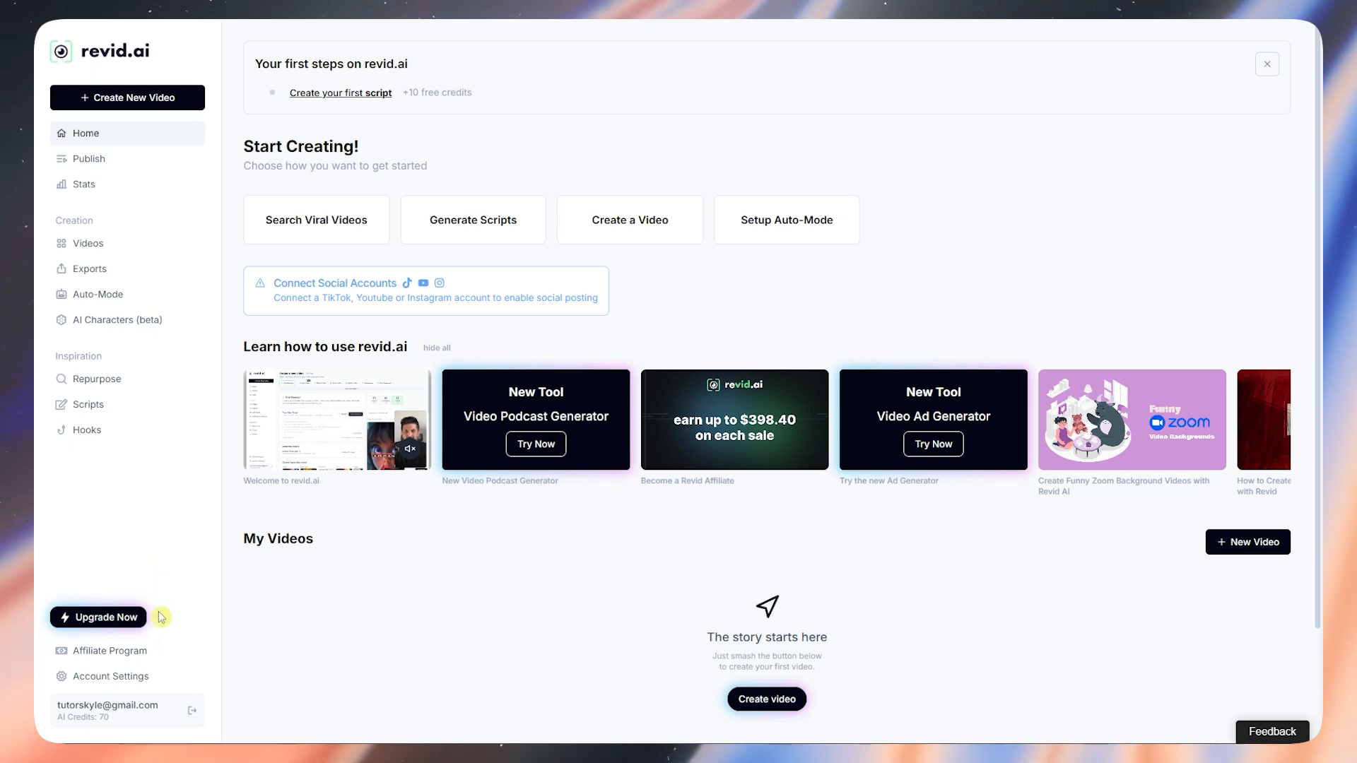
# Step: Open the plan pricing page and show Annually billing: $32, $32 and $166 per month
pyautogui.click(96, 619)
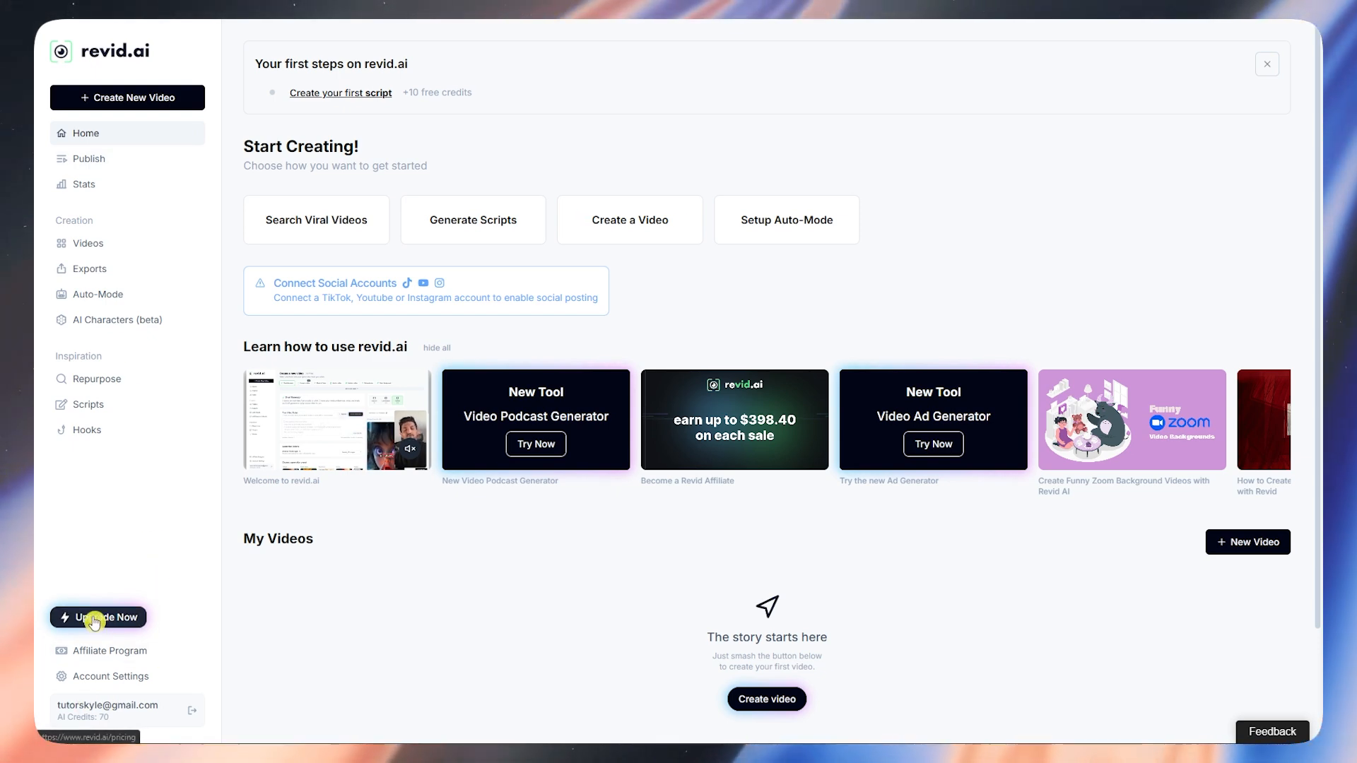
pyautogui.scroll(-2, 652, 227)
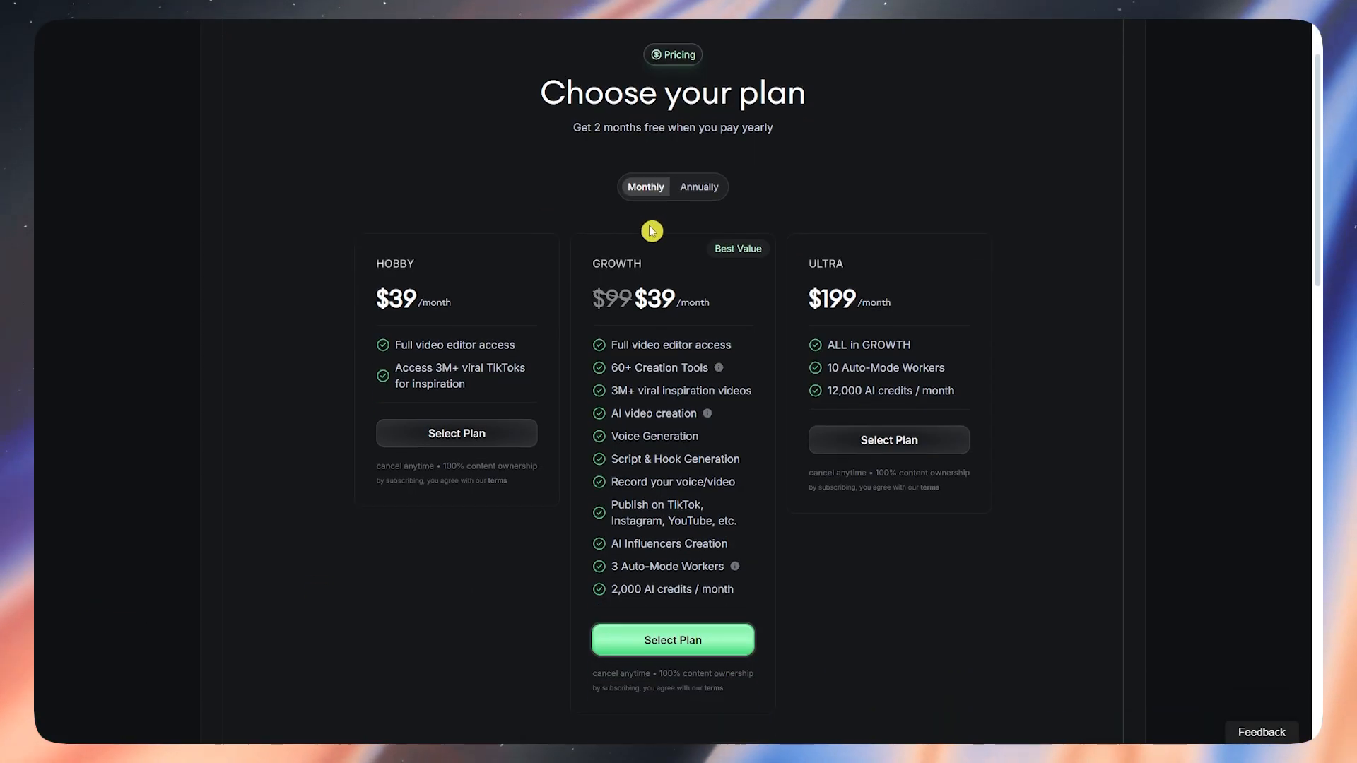
pyautogui.scroll(2, 646, 267)
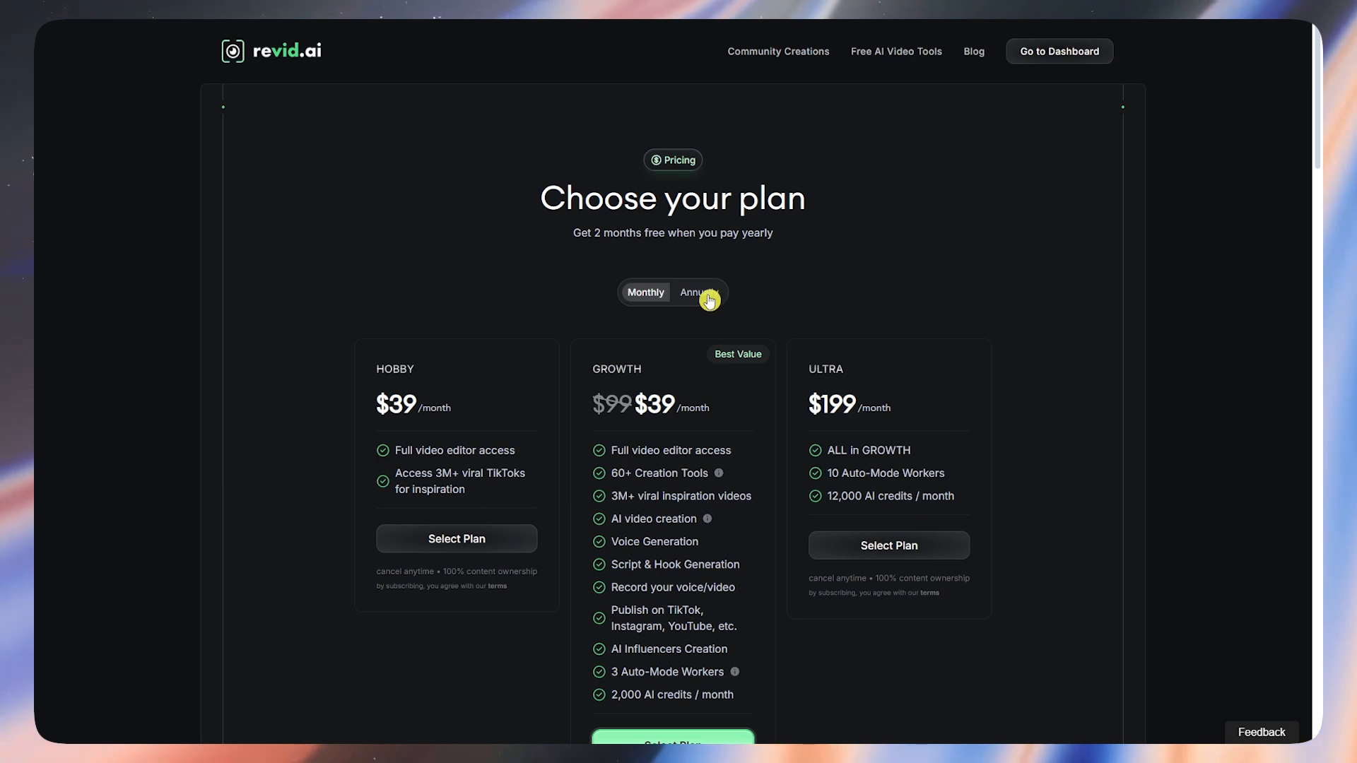
pyautogui.click(707, 300)
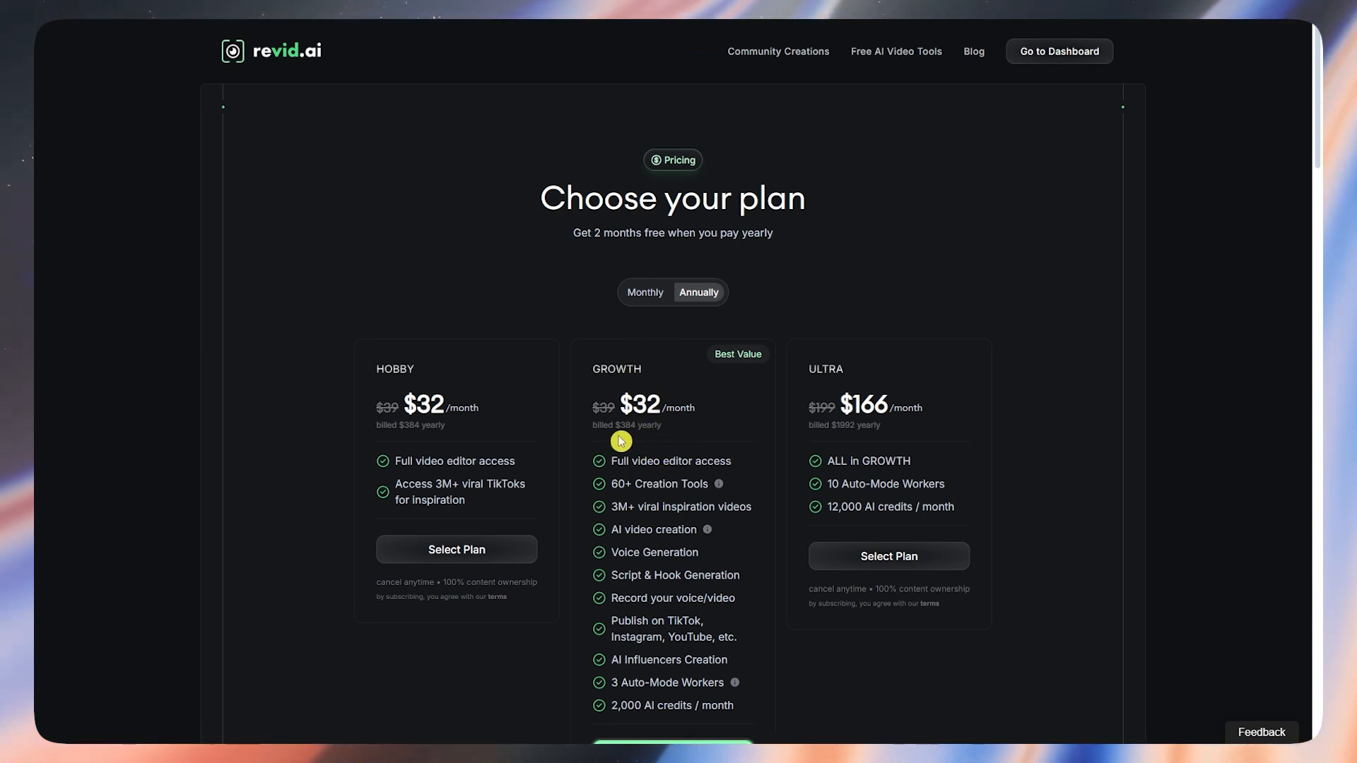
# Step: Switch plan prices back to Monthly billing ($39, $39, $199), rechecking Annually once in between
pyautogui.click(643, 293)
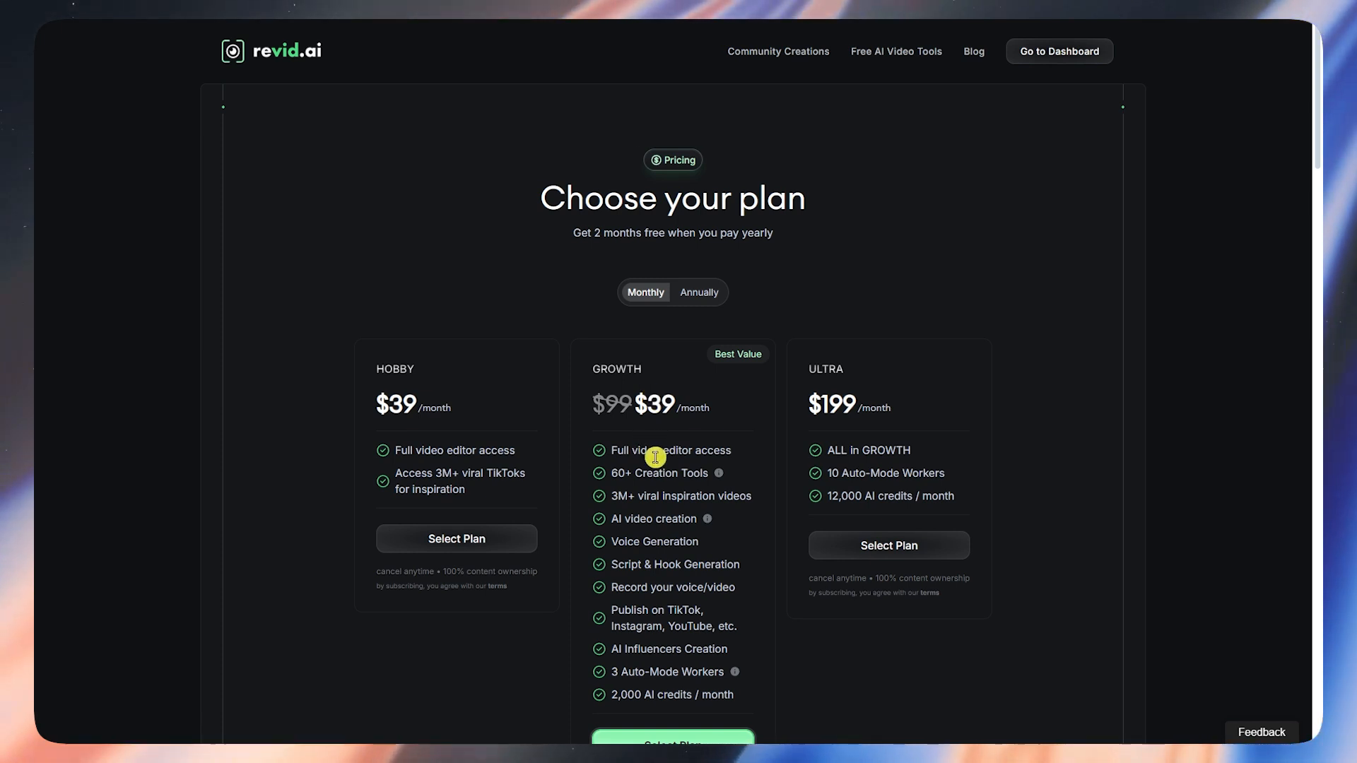
pyautogui.scroll(-1, 654, 451)
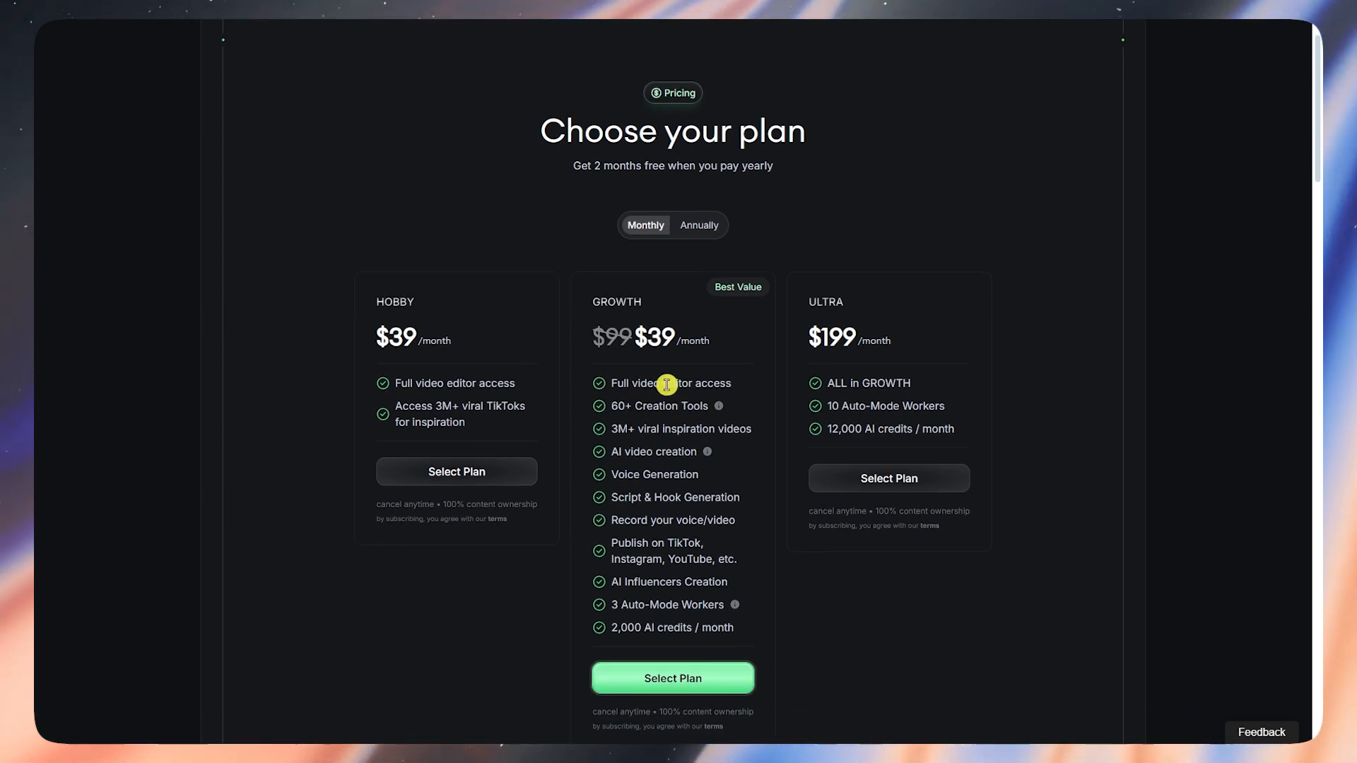
pyautogui.scroll(1, 664, 389)
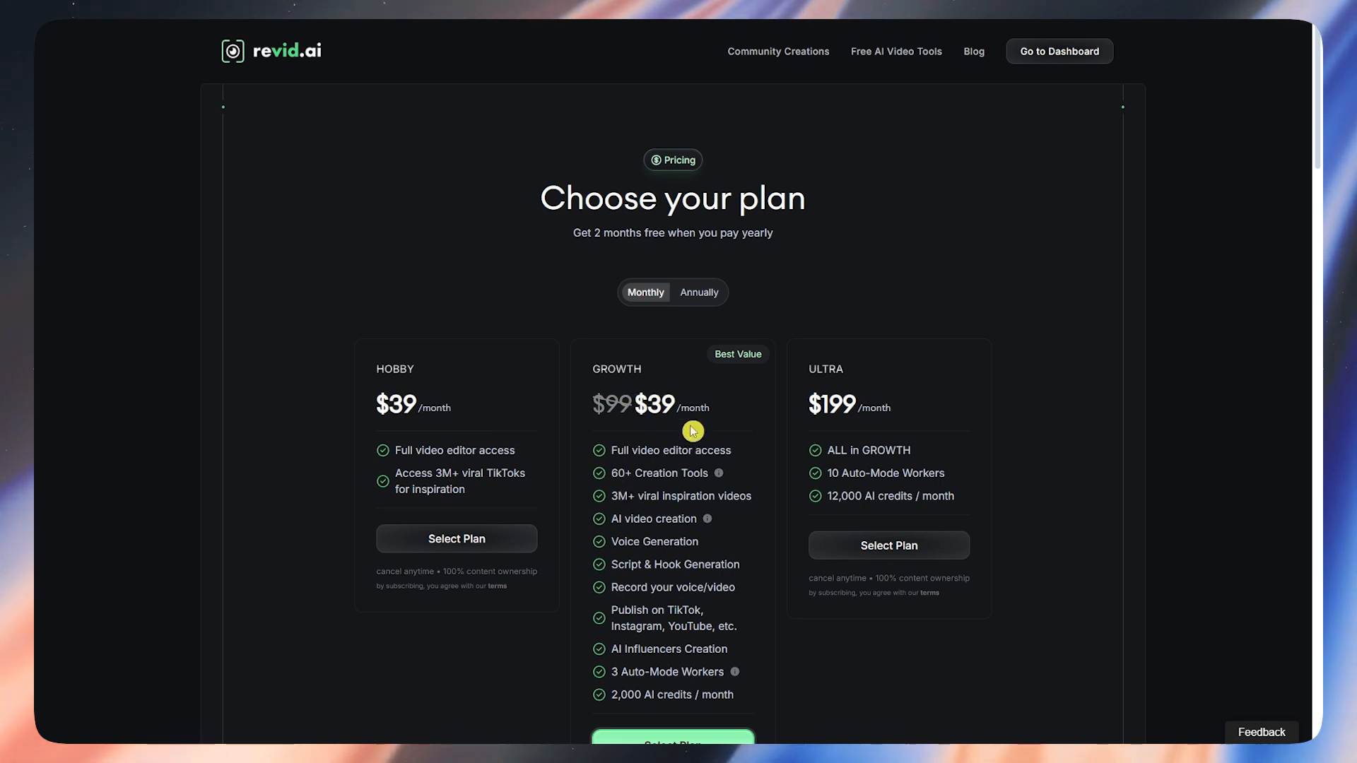
pyautogui.click(689, 296)
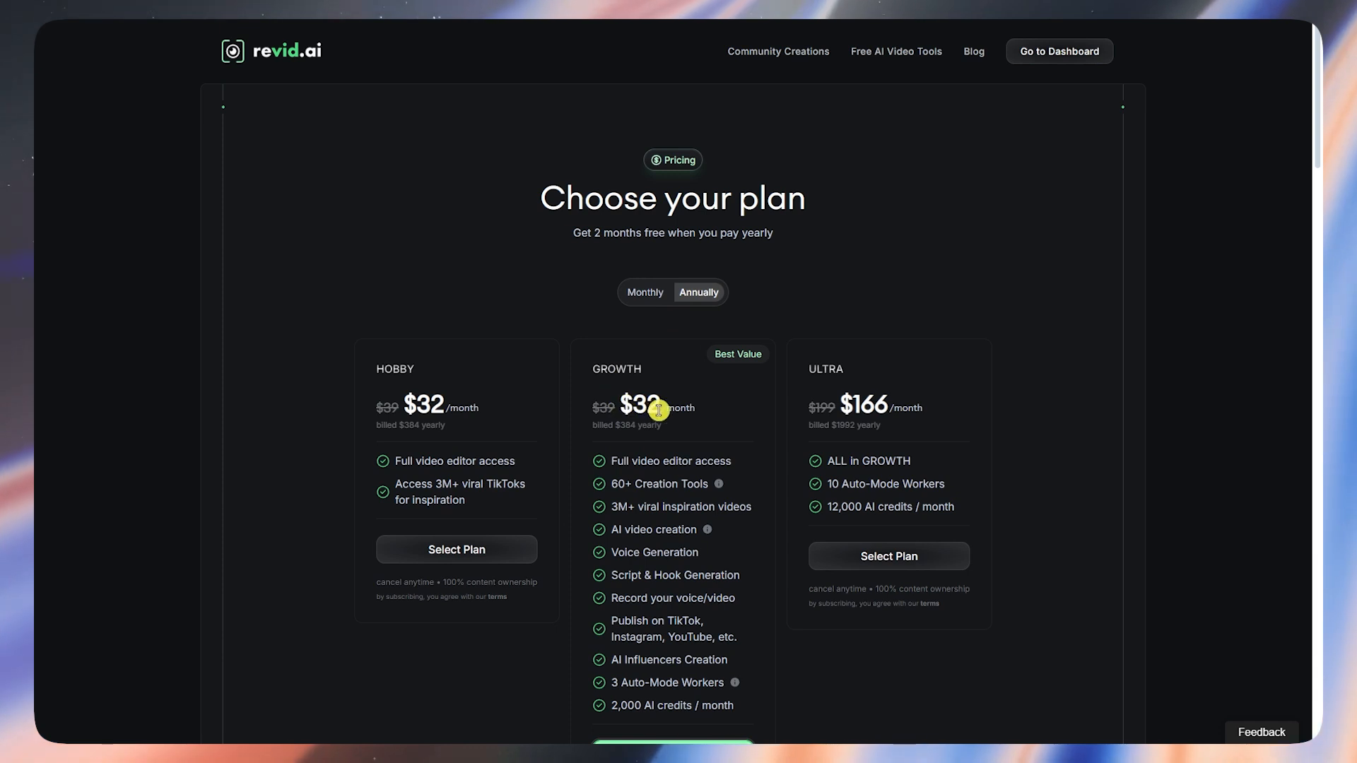
pyautogui.click(648, 295)
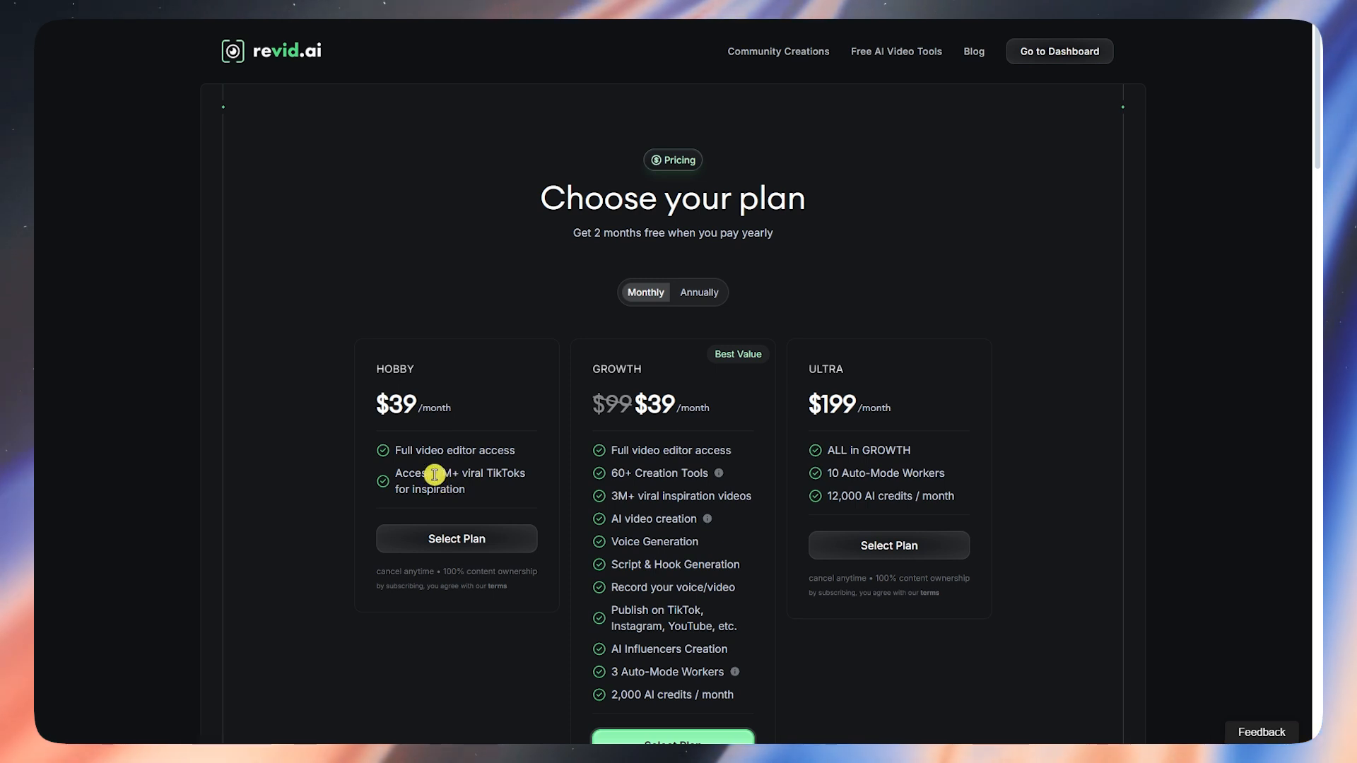
pyautogui.moveTo(439, 475); pyautogui.dragTo(459, 482)
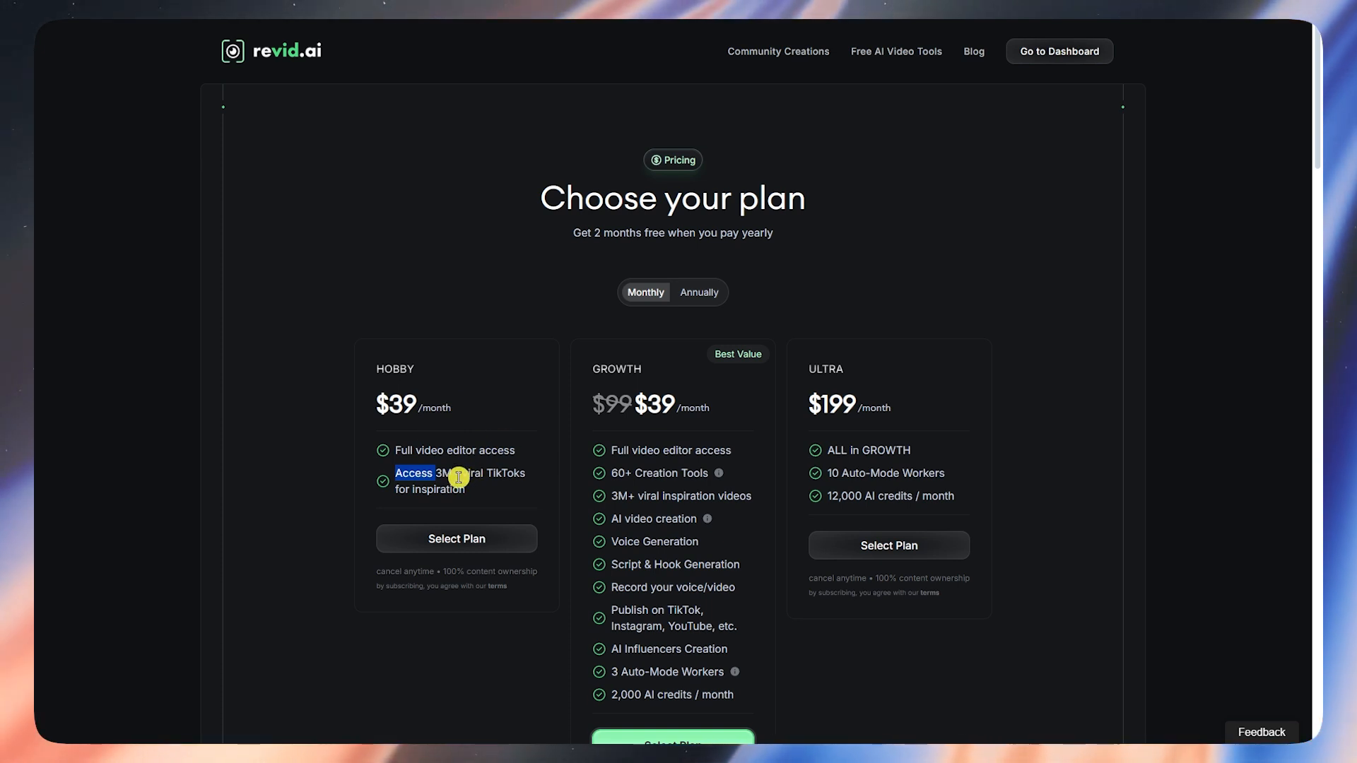
pyautogui.click(389, 468)
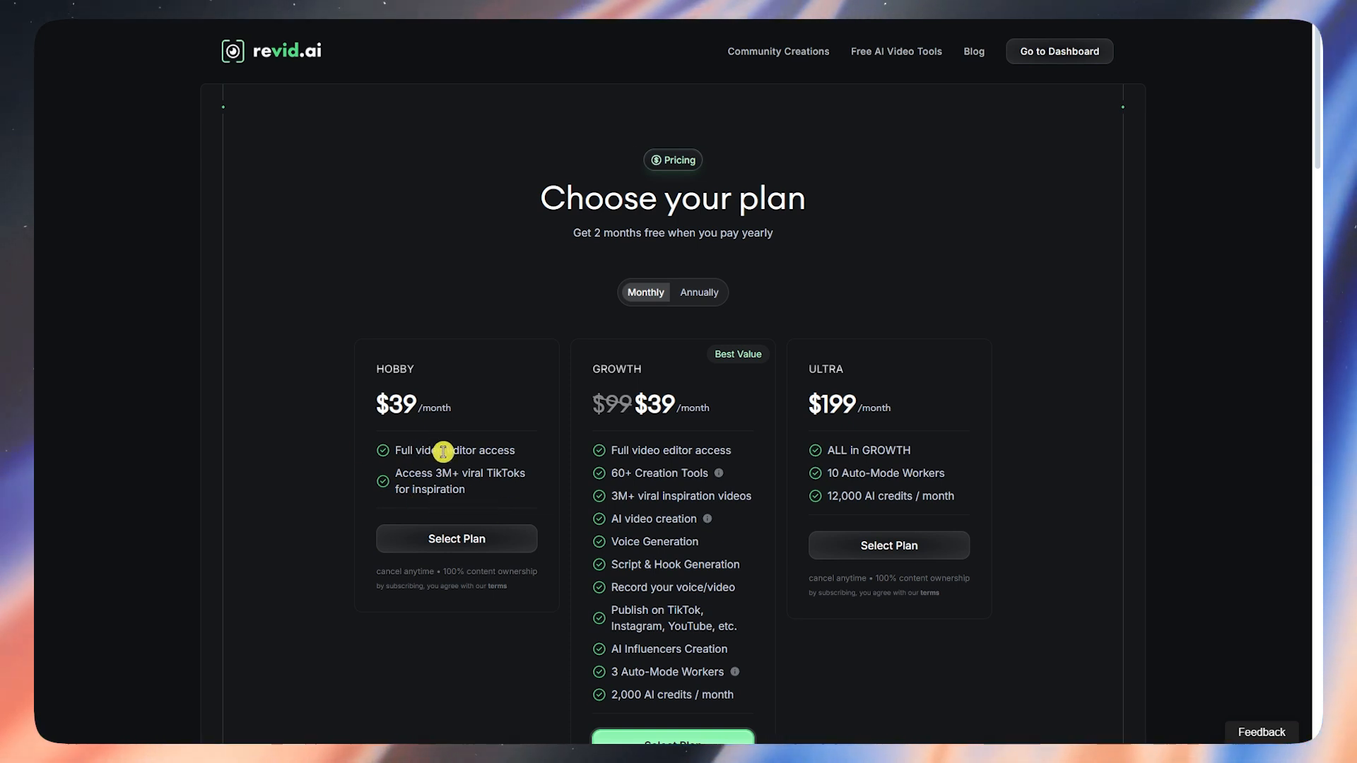
pyautogui.moveTo(579, 368); pyautogui.dragTo(642, 373)
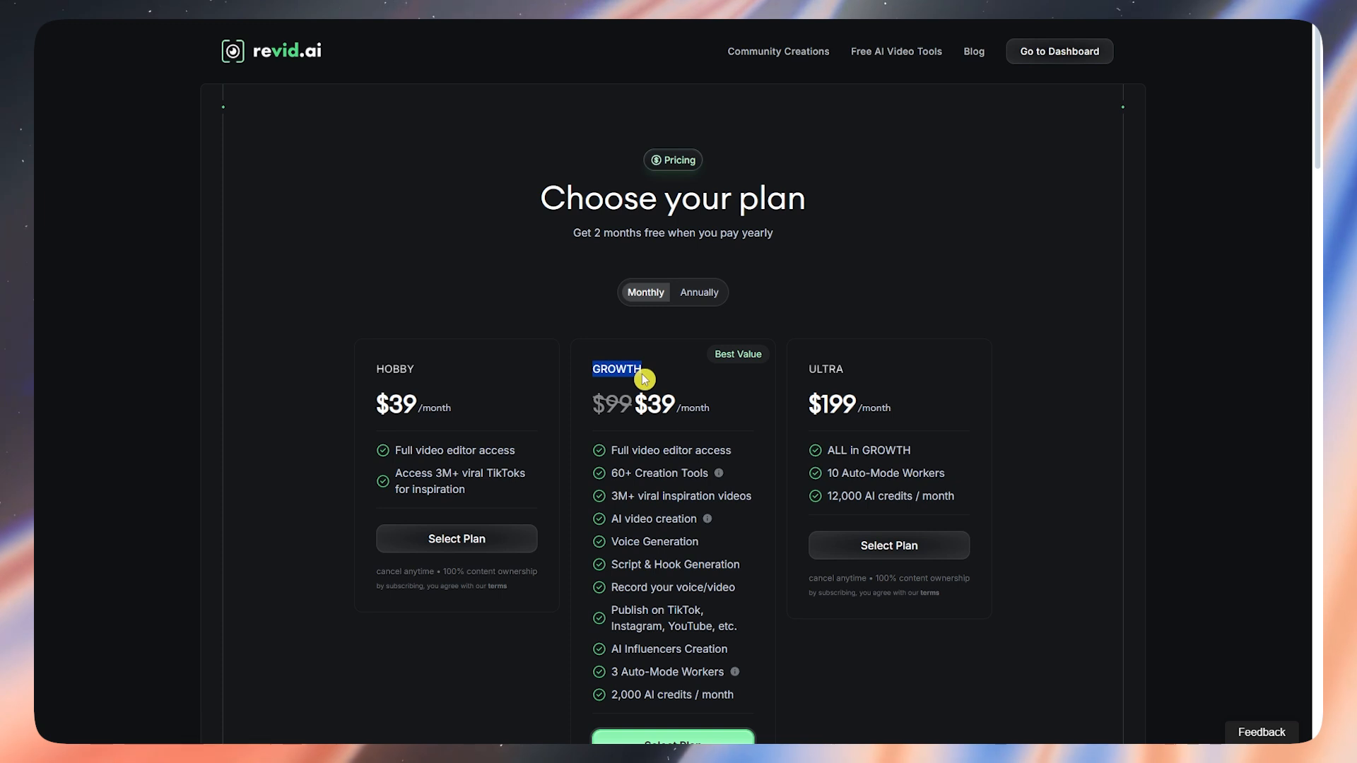
pyautogui.click(657, 490)
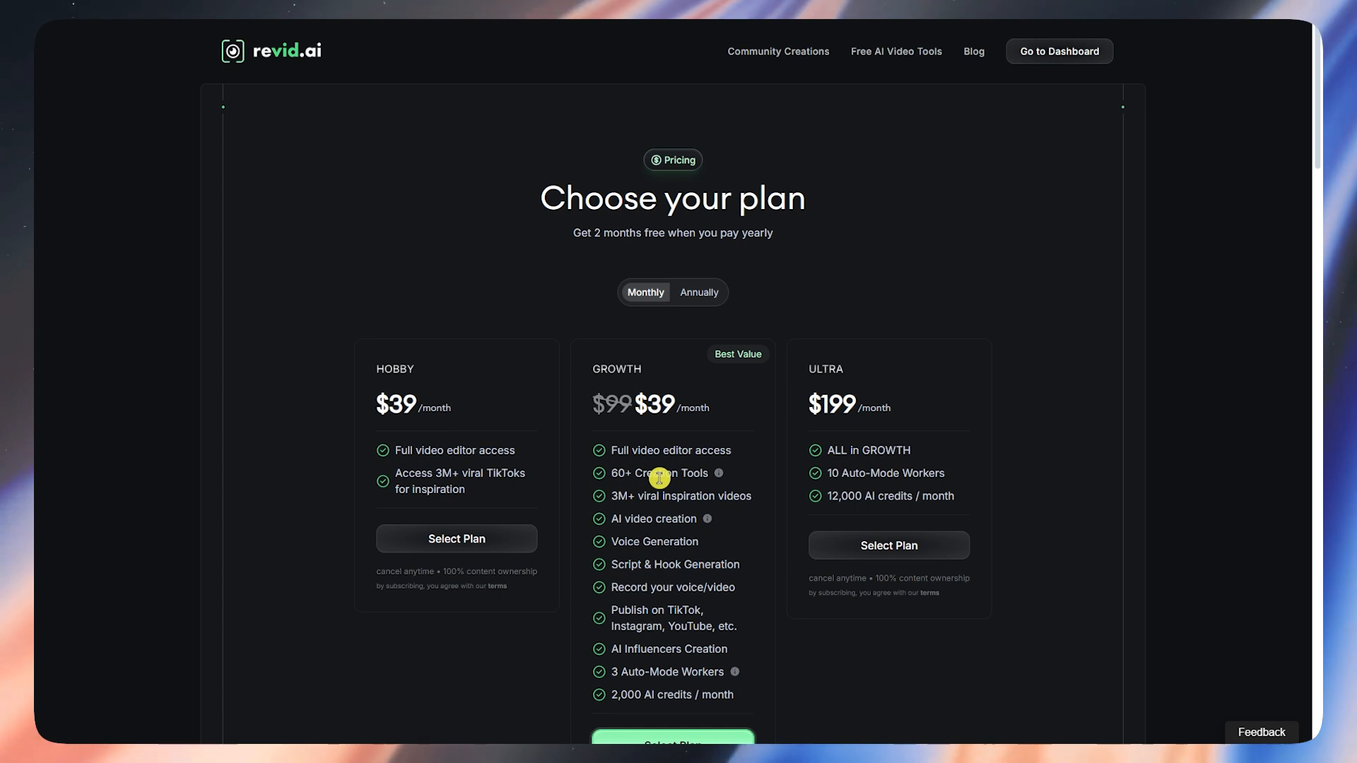
pyautogui.scroll(-2, 653, 494)
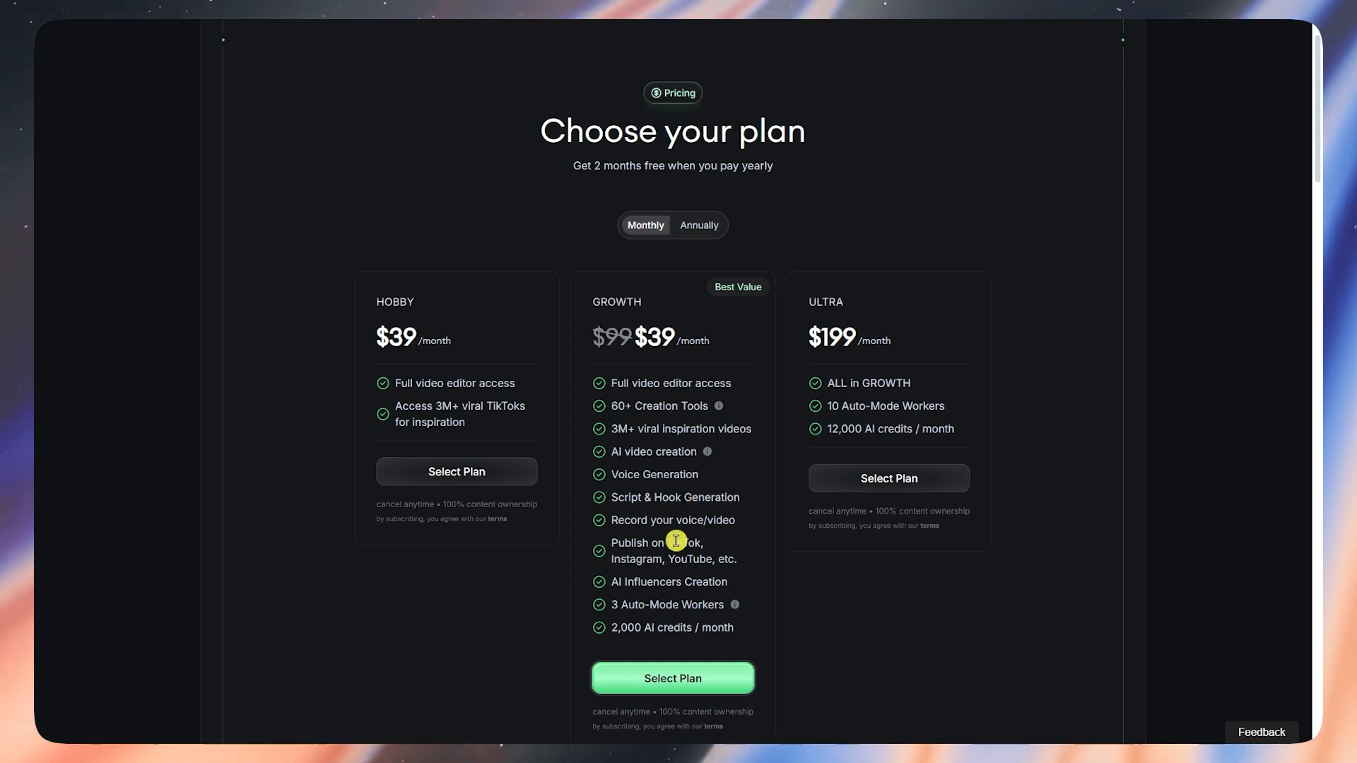
pyautogui.scroll(-2, 718, 516)
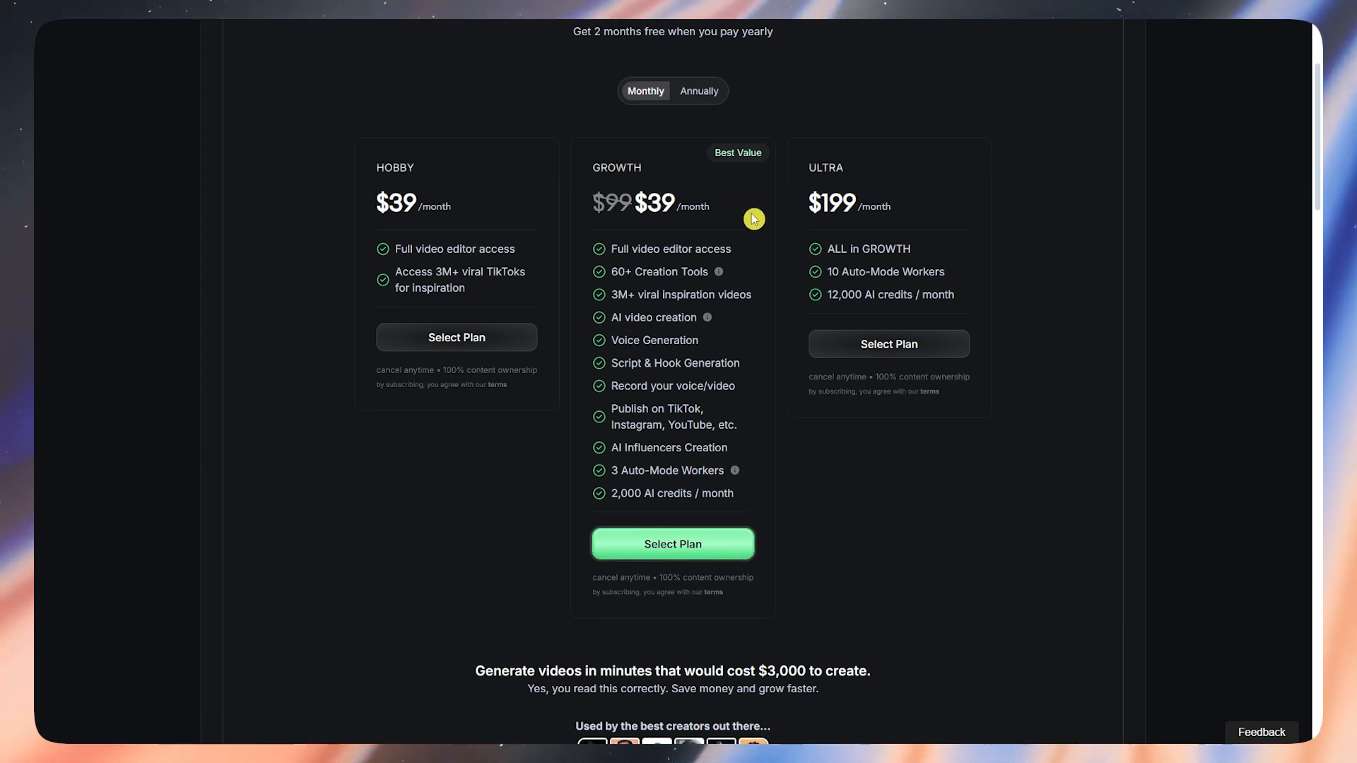
pyautogui.scroll(3, 751, 212)
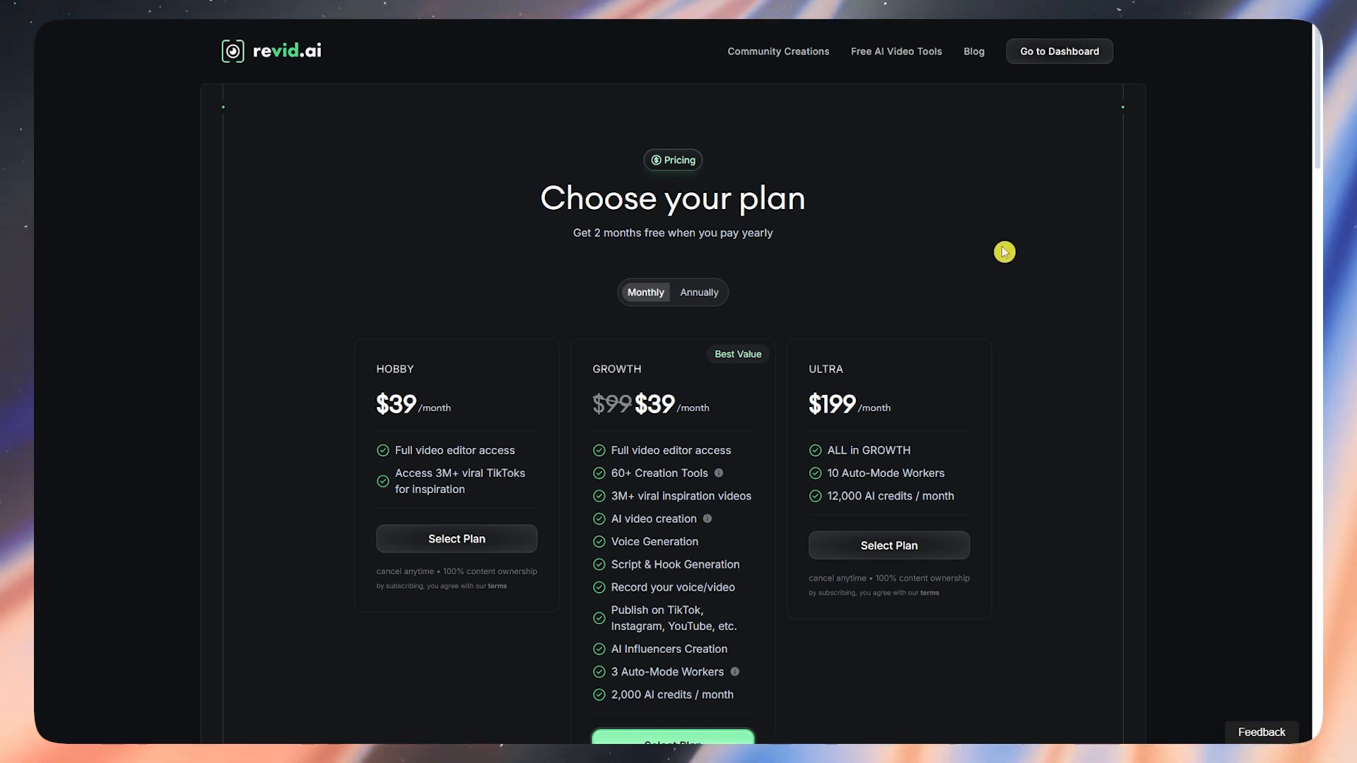
# Step: Return from the pricing page to the revid.ai dashboard home with Ctrl+Tab
pyautogui.hotkey('ctrl', 'Tab')
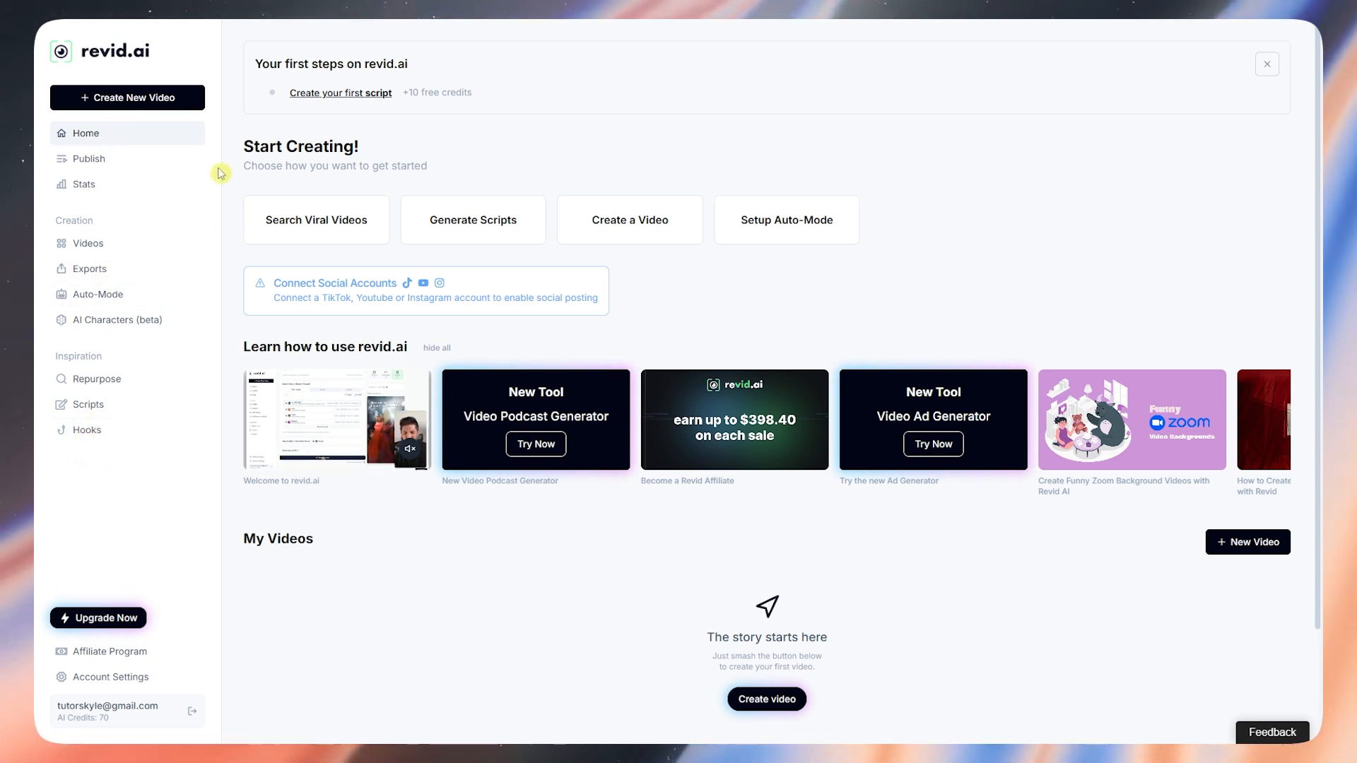
# Step: Search the viral TikTok video finder for the topic 'gym'
pyautogui.click(321, 228)
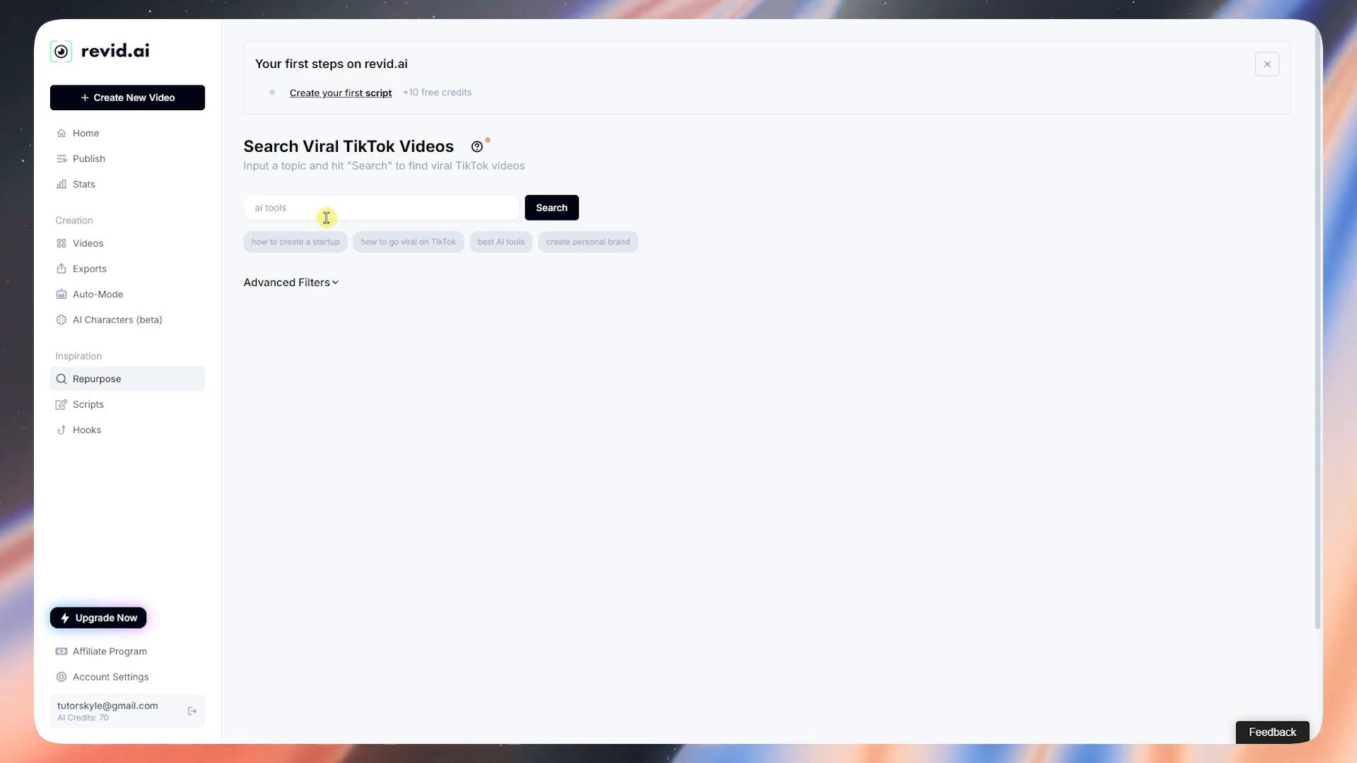
pyautogui.moveTo(259, 163); pyautogui.dragTo(536, 168)
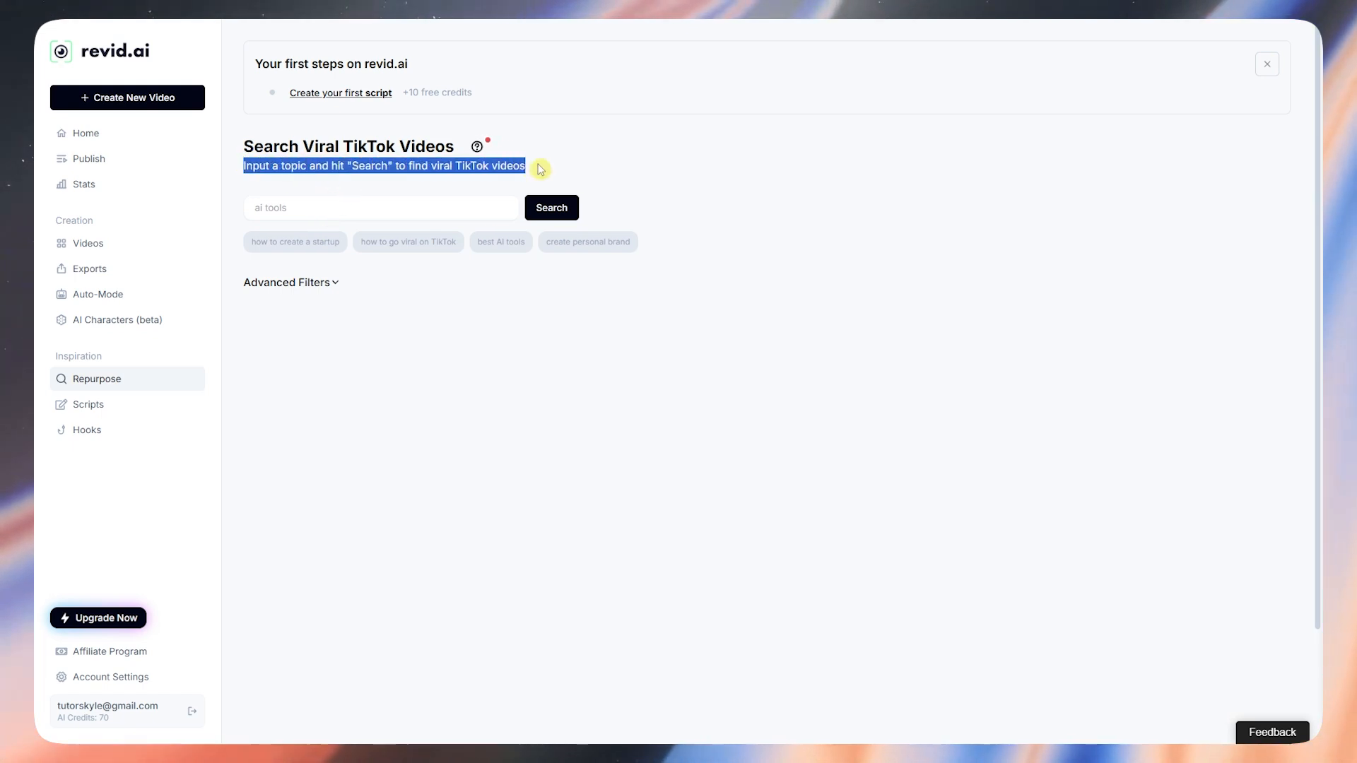
pyautogui.click(447, 204)
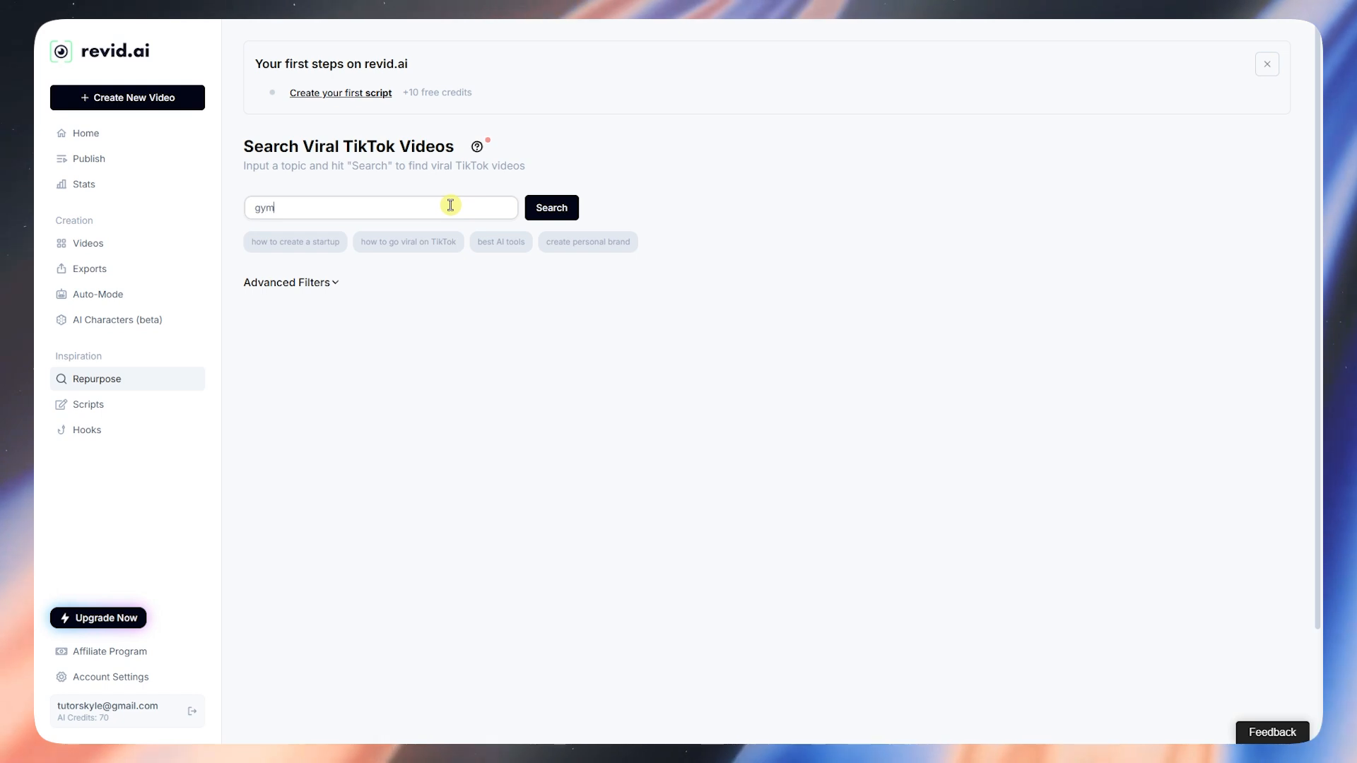
pyautogui.click(557, 217)
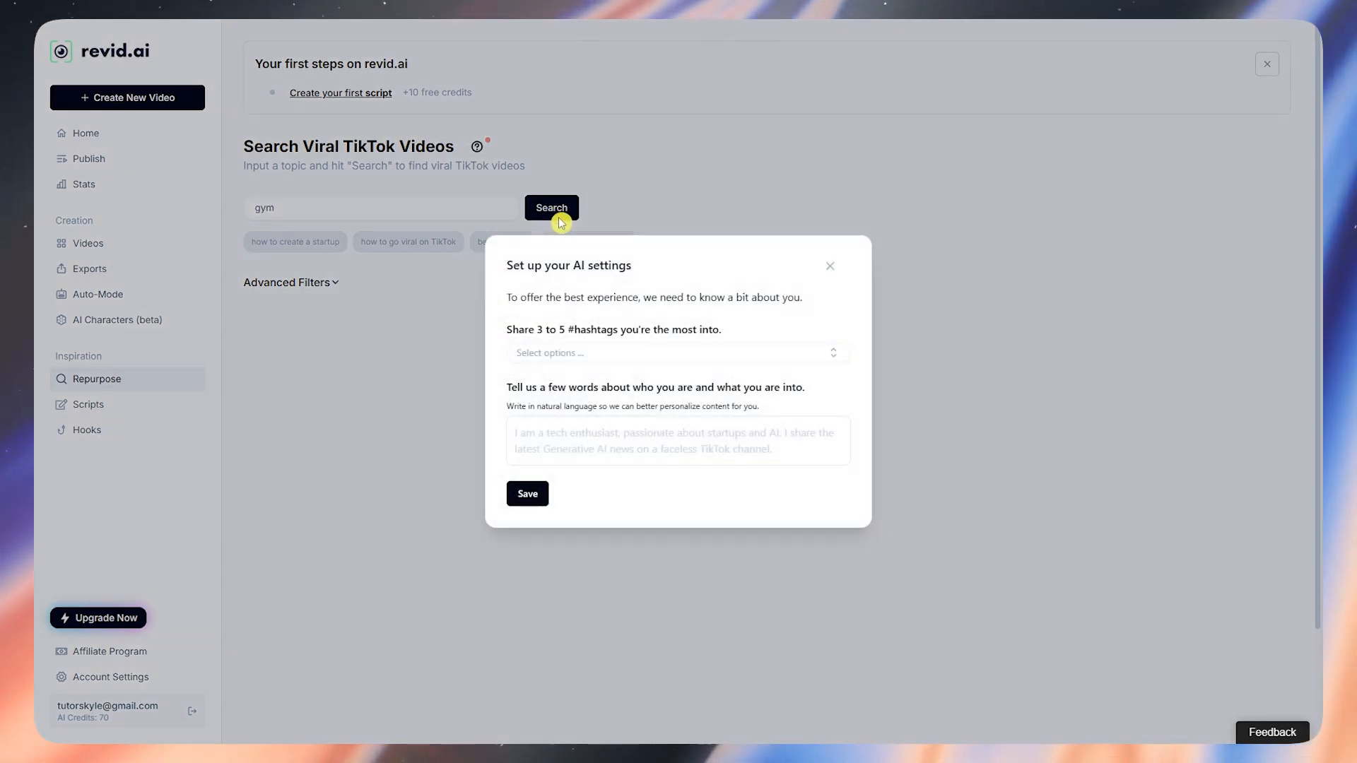
# Step: Pick health, lifestyle and food as favourite hashtags in the AI settings
pyautogui.moveTo(510, 297); pyautogui.dragTo(812, 299)
pyautogui.click(668, 360)
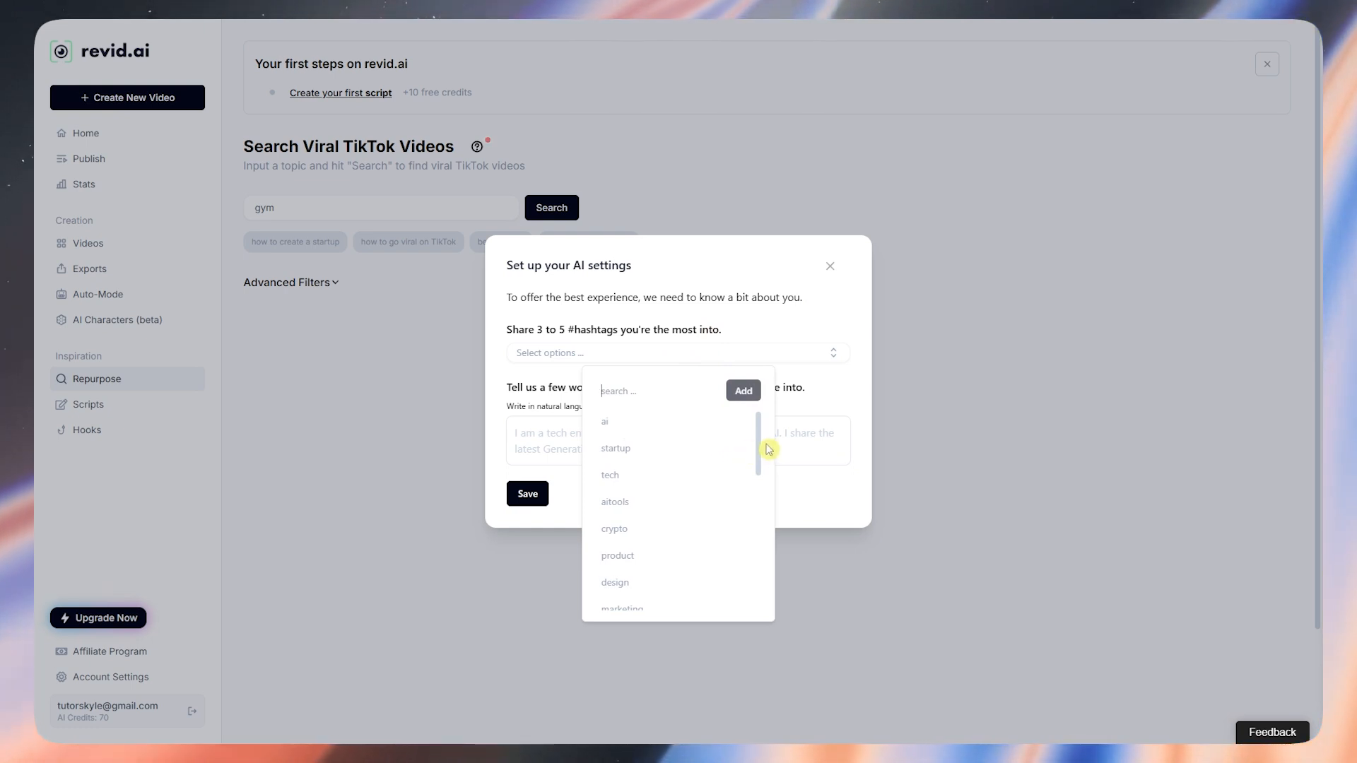
pyautogui.scroll(-6, 665, 445)
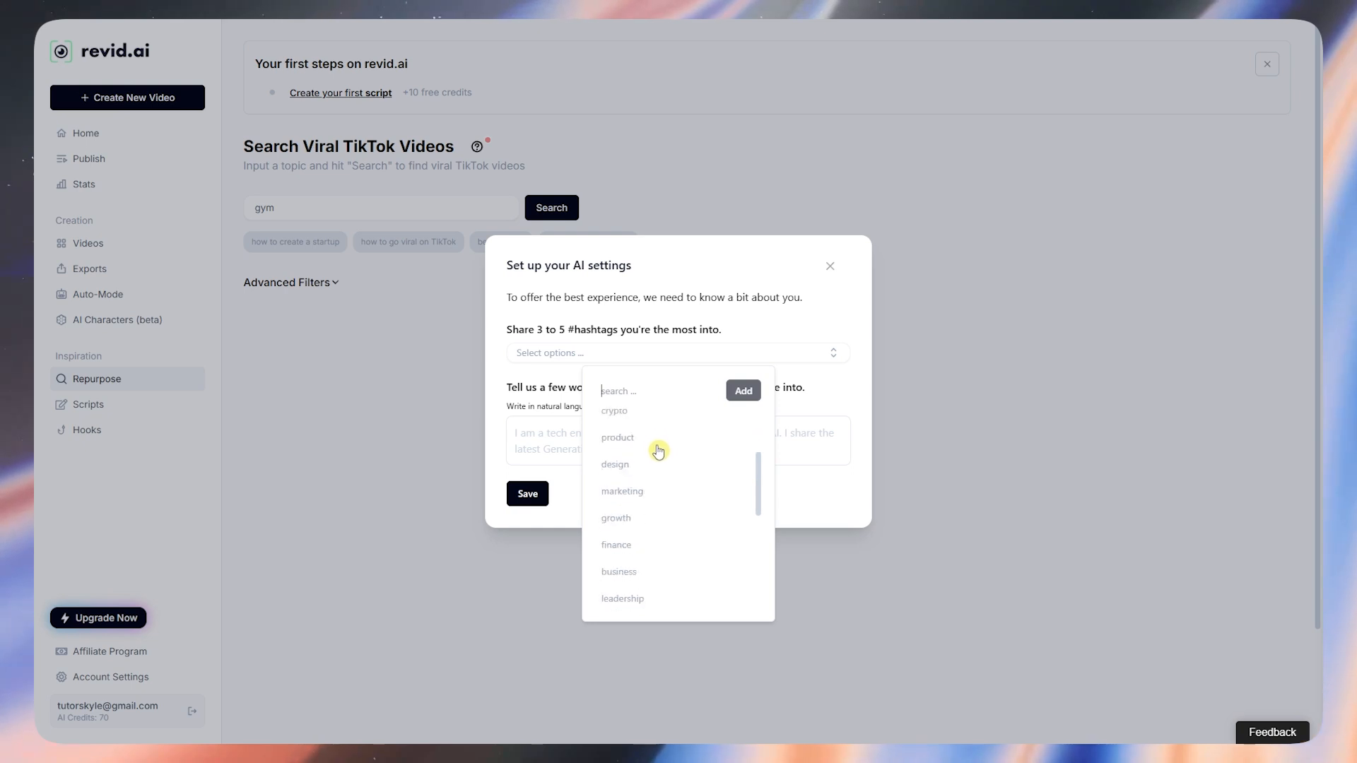
pyautogui.scroll(-2, 663, 444)
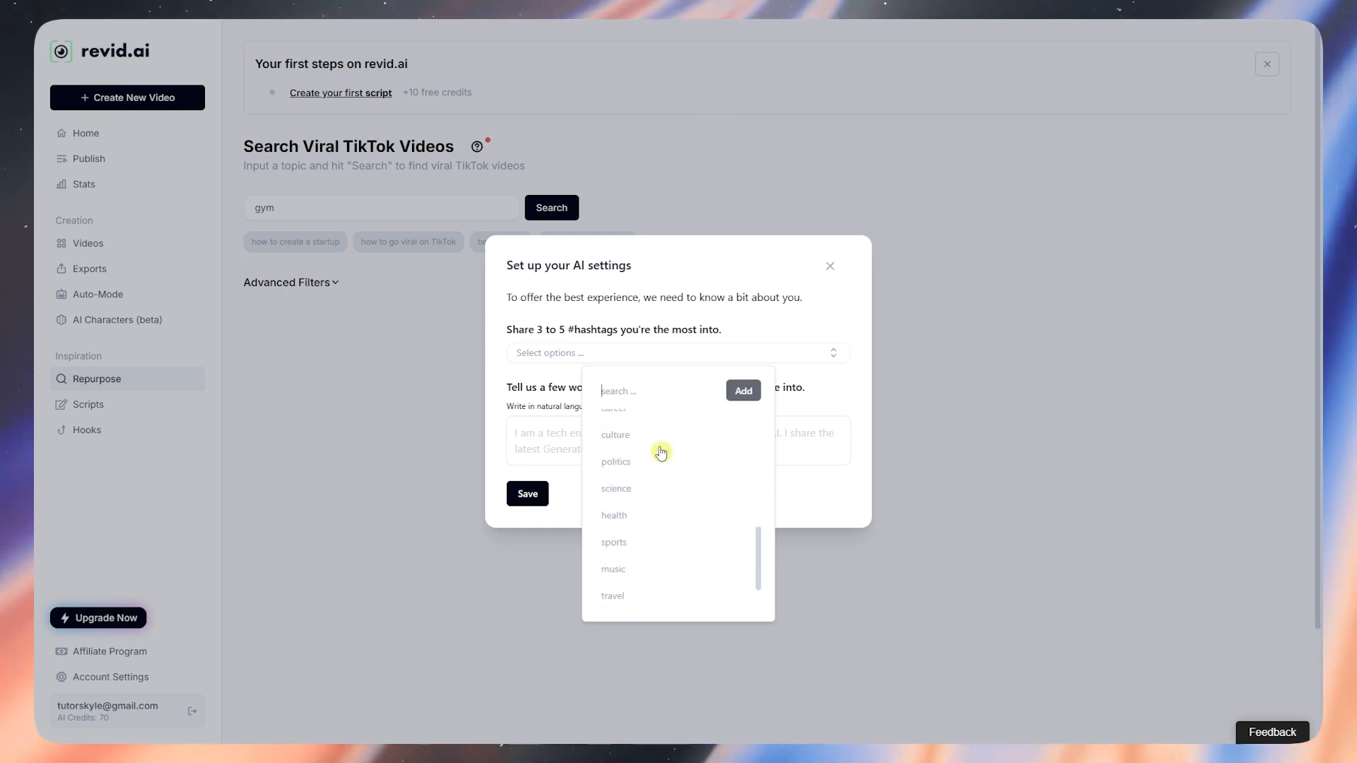
pyautogui.click(626, 521)
pyautogui.scroll(-1, 656, 522)
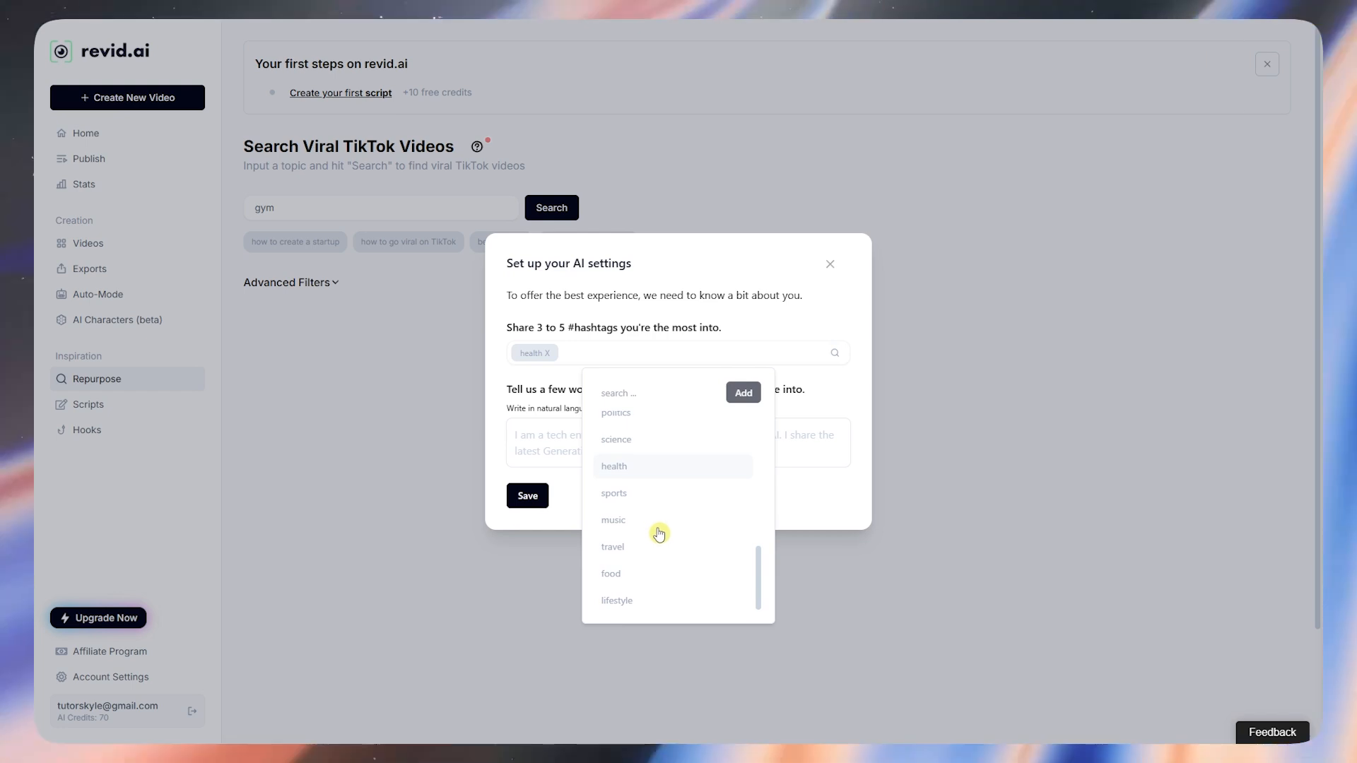
pyautogui.click(627, 600)
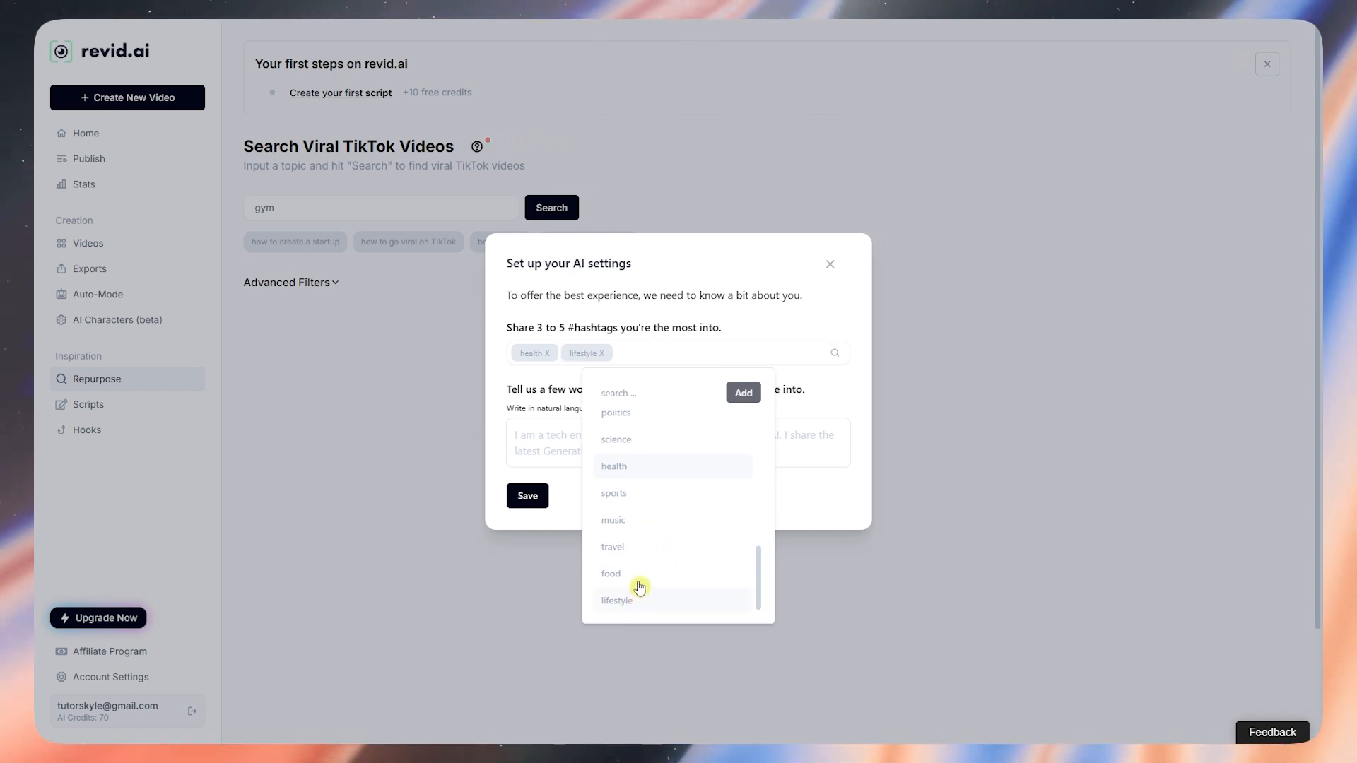
pyautogui.click(638, 585)
pyautogui.scroll(3, 638, 586)
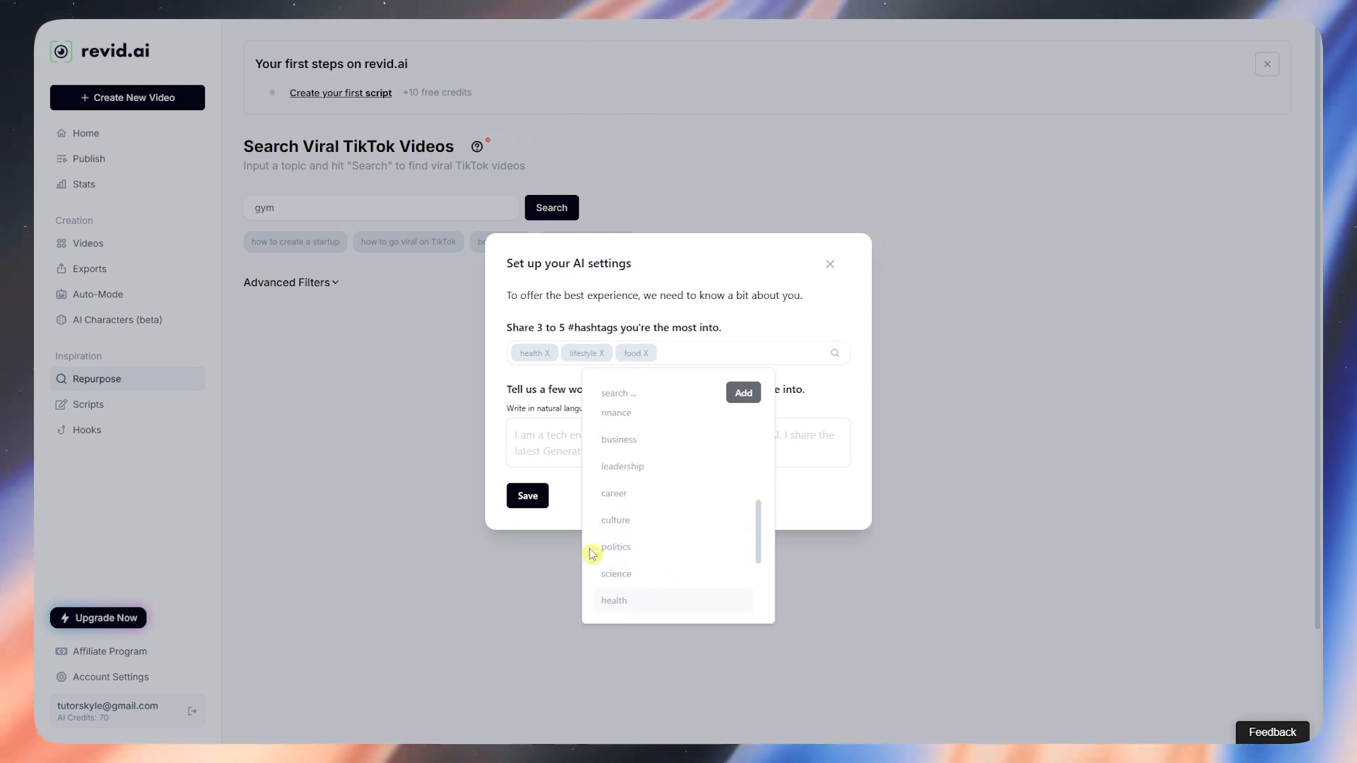
pyautogui.click(561, 526)
# Step: Describe yourself as a fitness-niche creator making daily content, then save the settings
pyautogui.moveTo(507, 389); pyautogui.dragTo(810, 387)
pyautogui.click(777, 447)
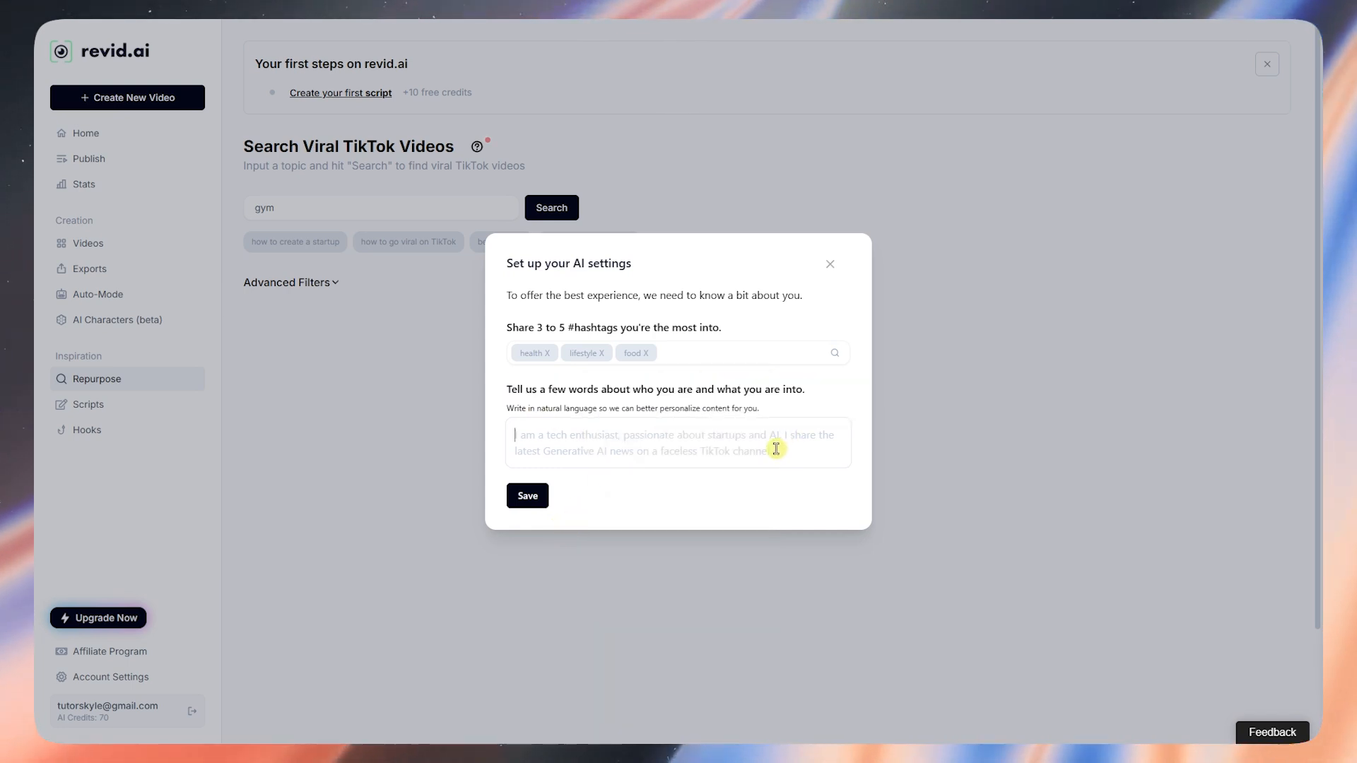
pyautogui.write('I')
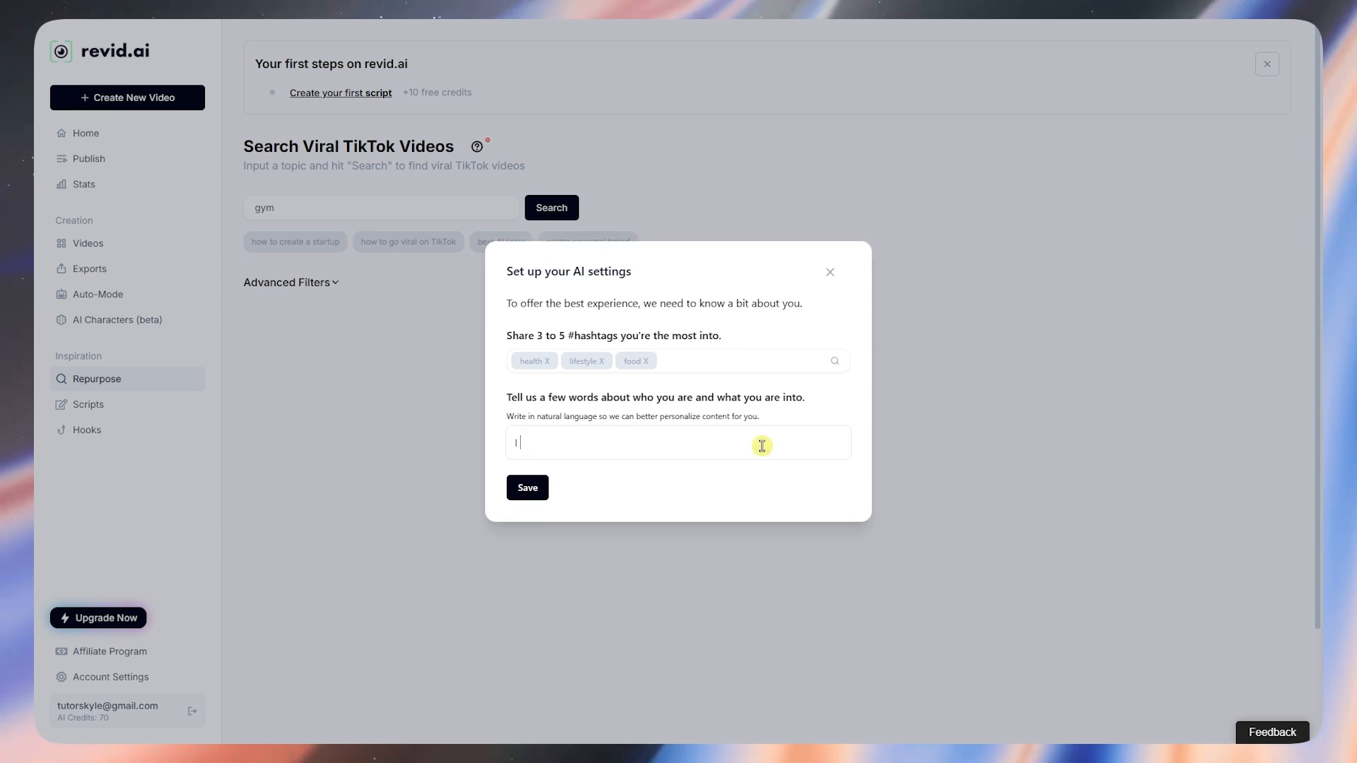
pyautogui.write(' am a content creator in t')
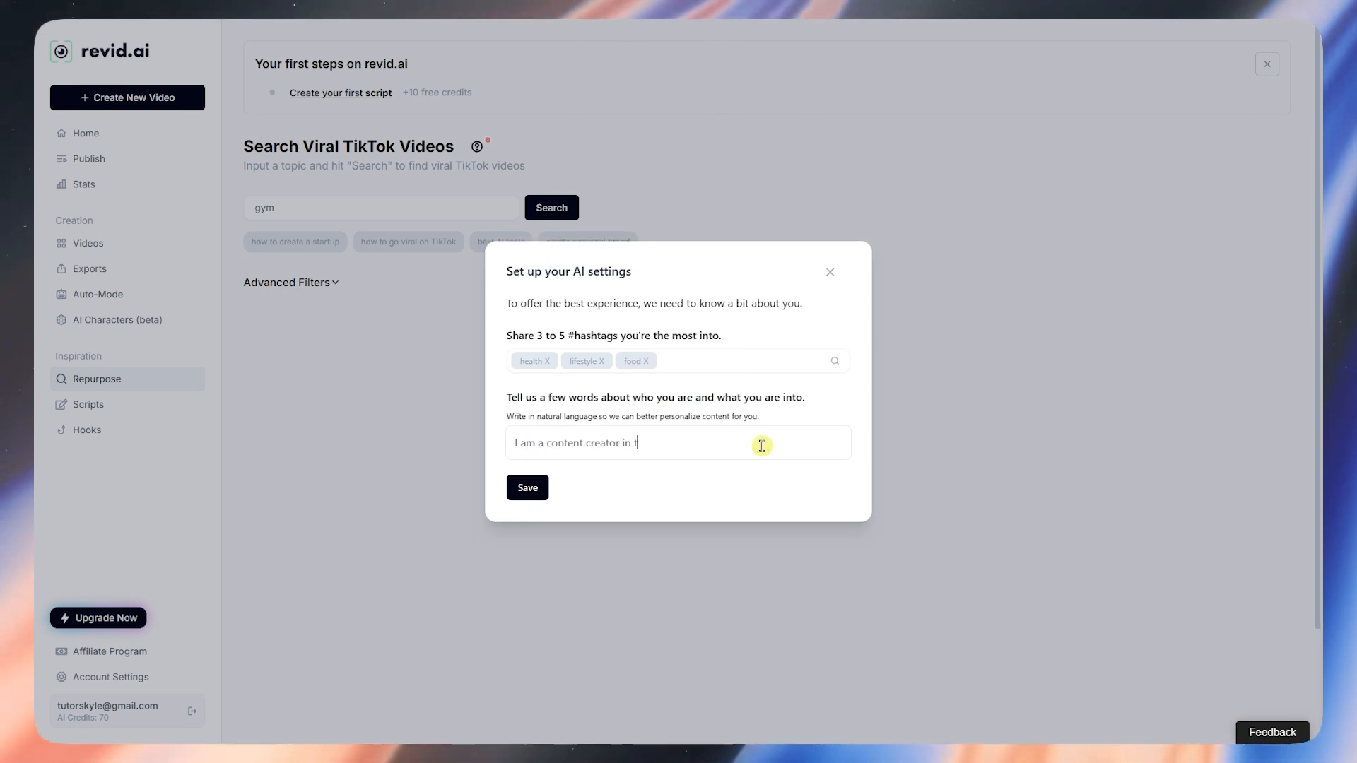
pyautogui.write('he fitness nic')
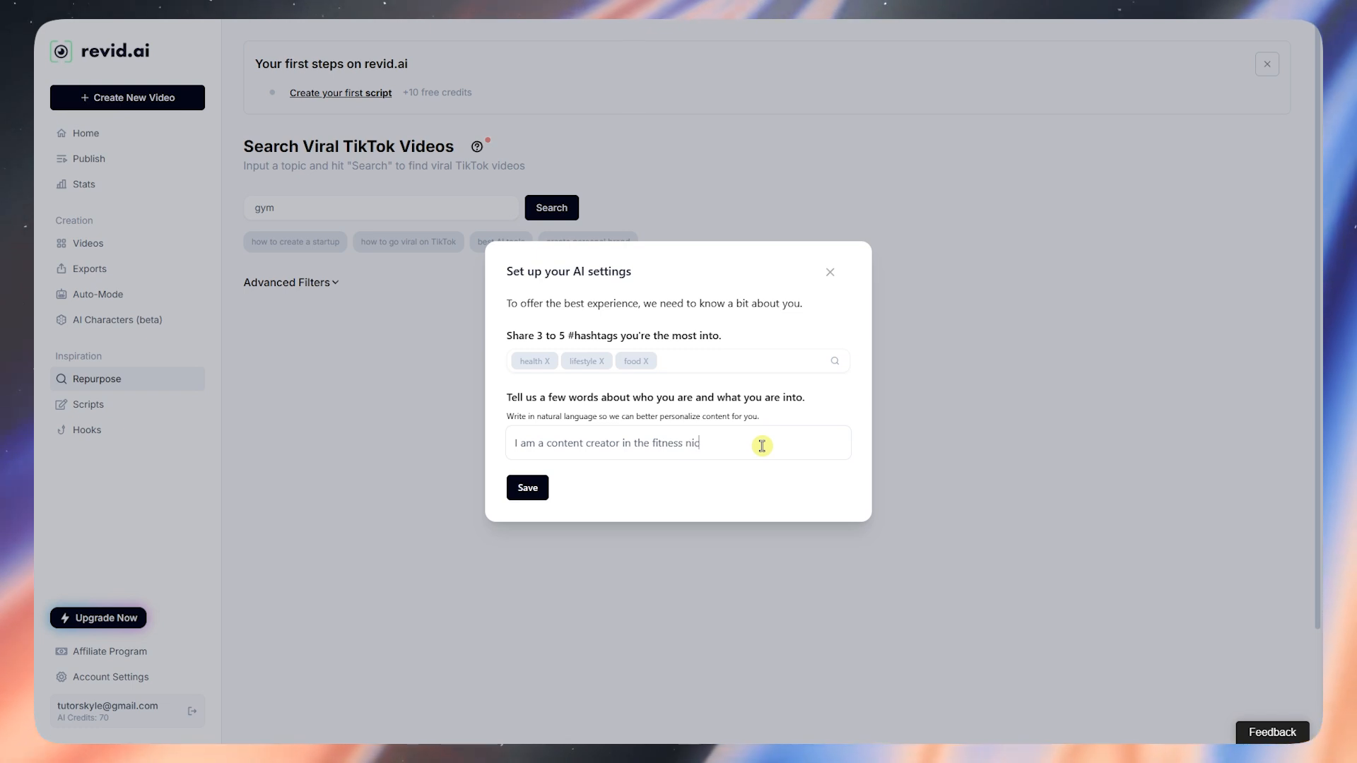
pyautogui.write('he. I am')
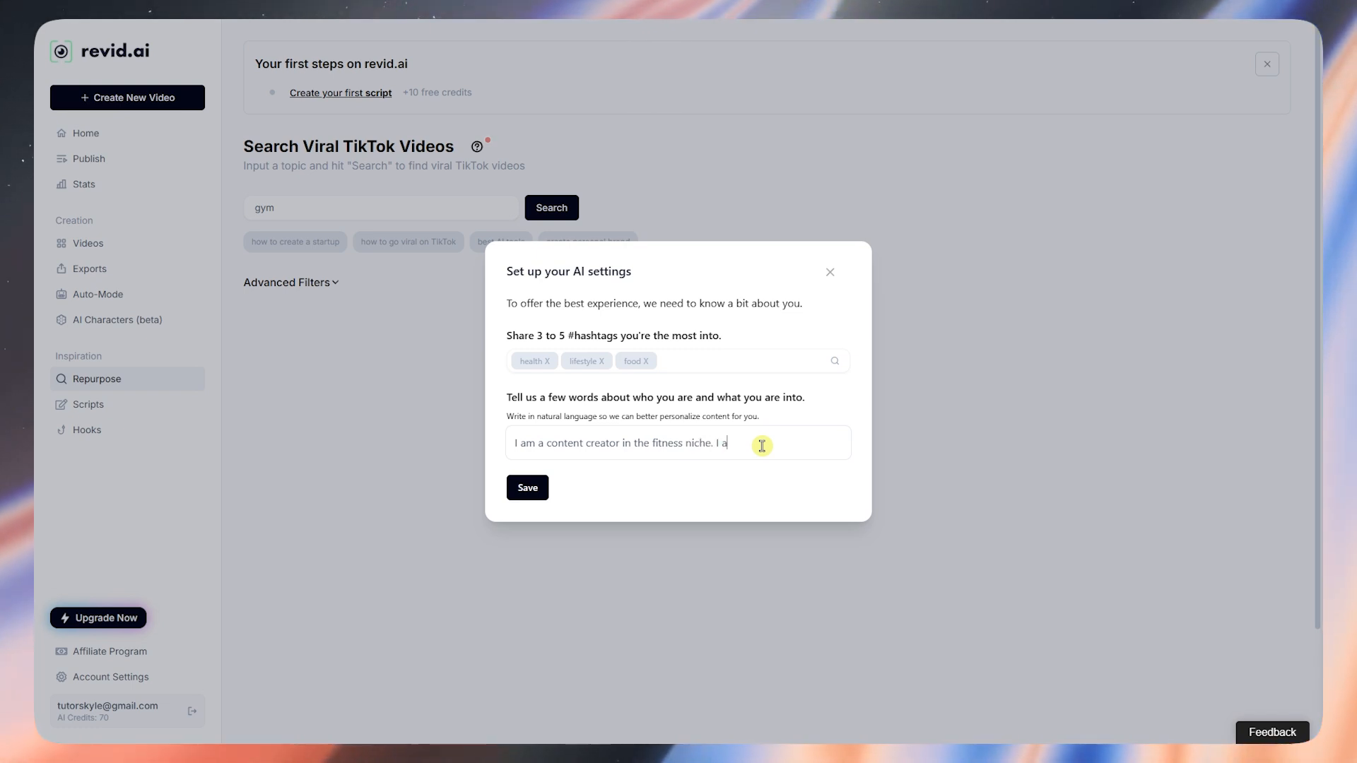
pyautogui.press('BackSpace')
pyautogui.press('BackSpace')
pyautogui.write('make daily conte')
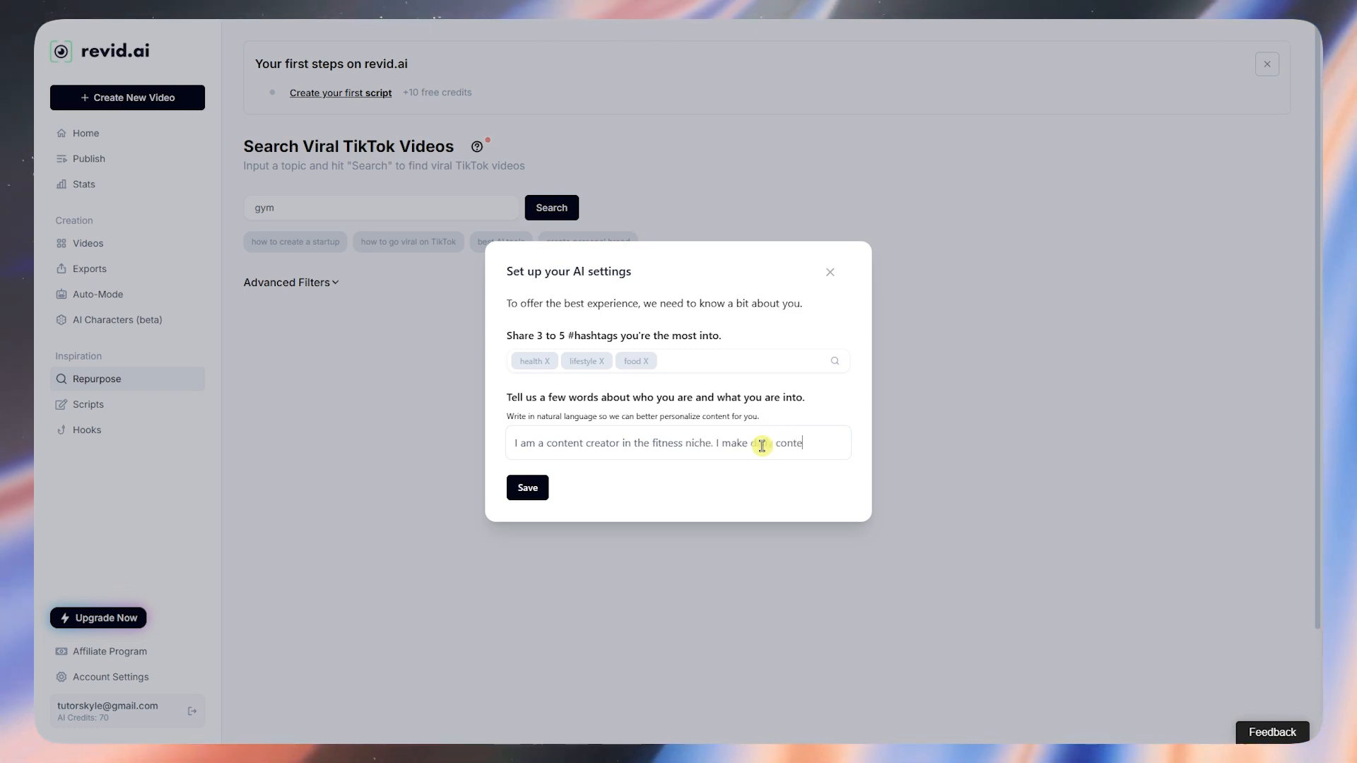
pyautogui.write('nt on how')
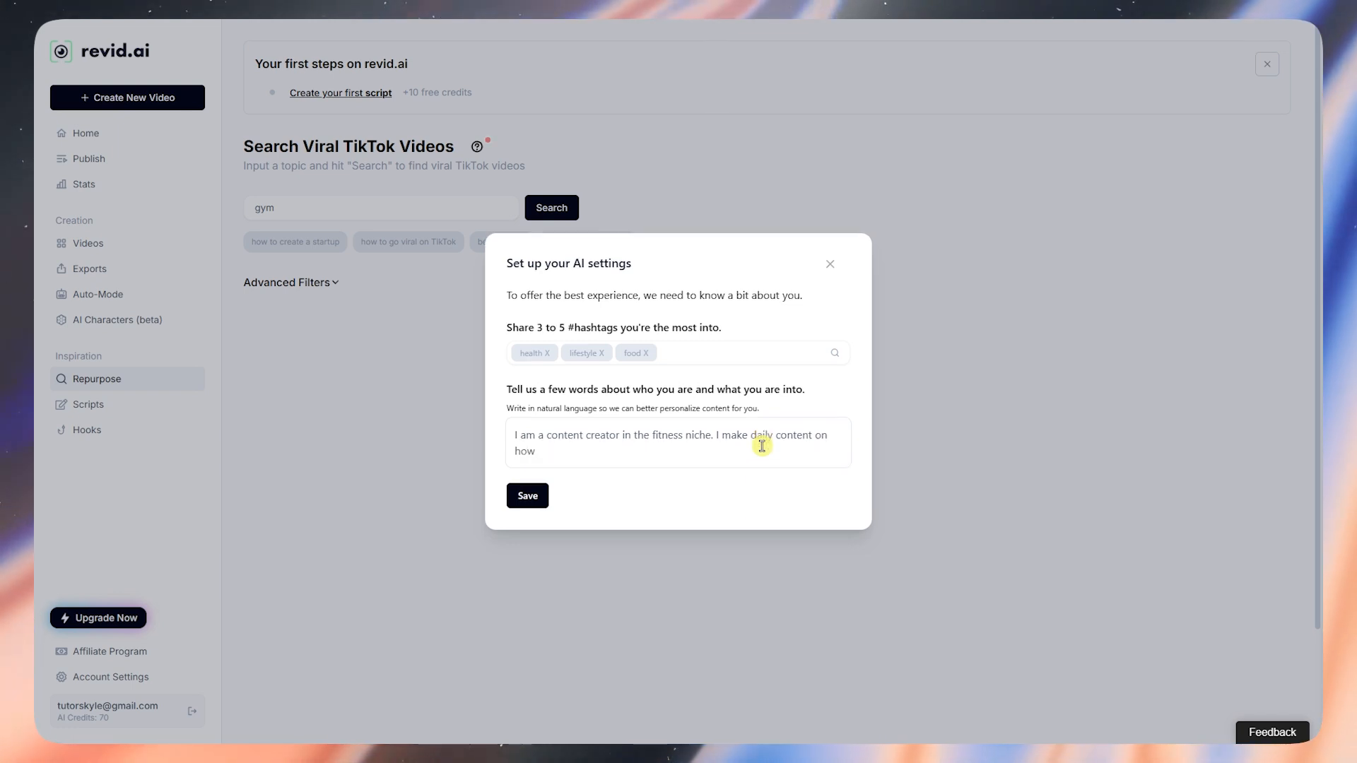
pyautogui.write(' to improve fitness lifestyle.')
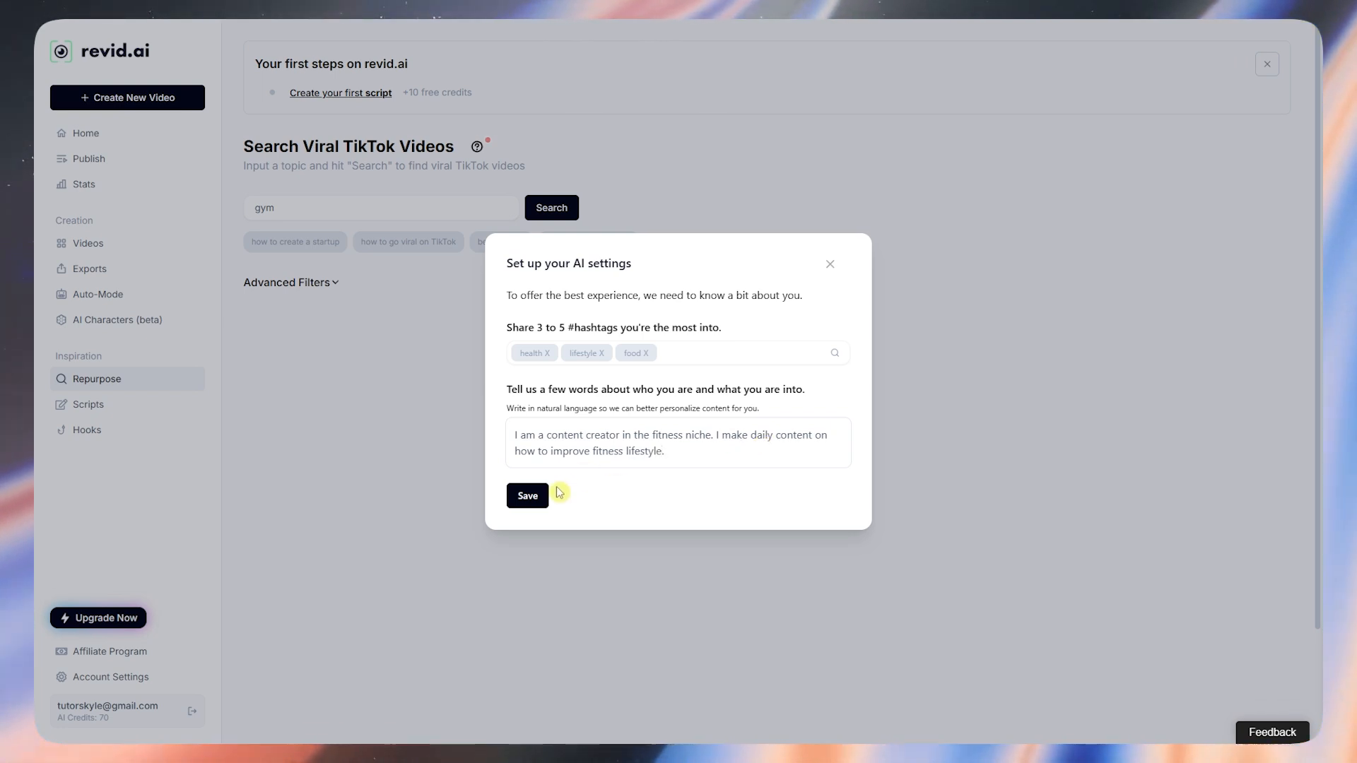
pyautogui.click(536, 493)
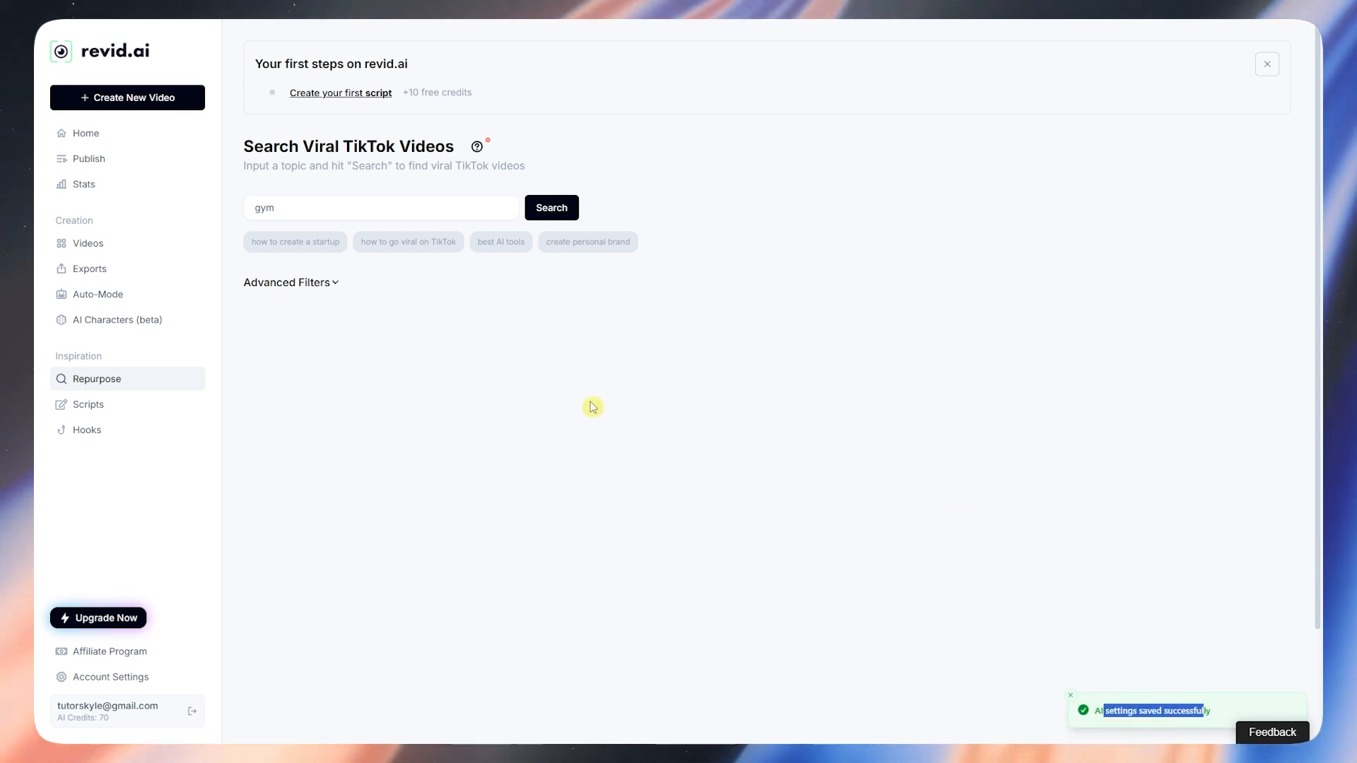
# Step: Run the viral TikTok search for 'gym' and glance at the first results
pyautogui.click(560, 212)
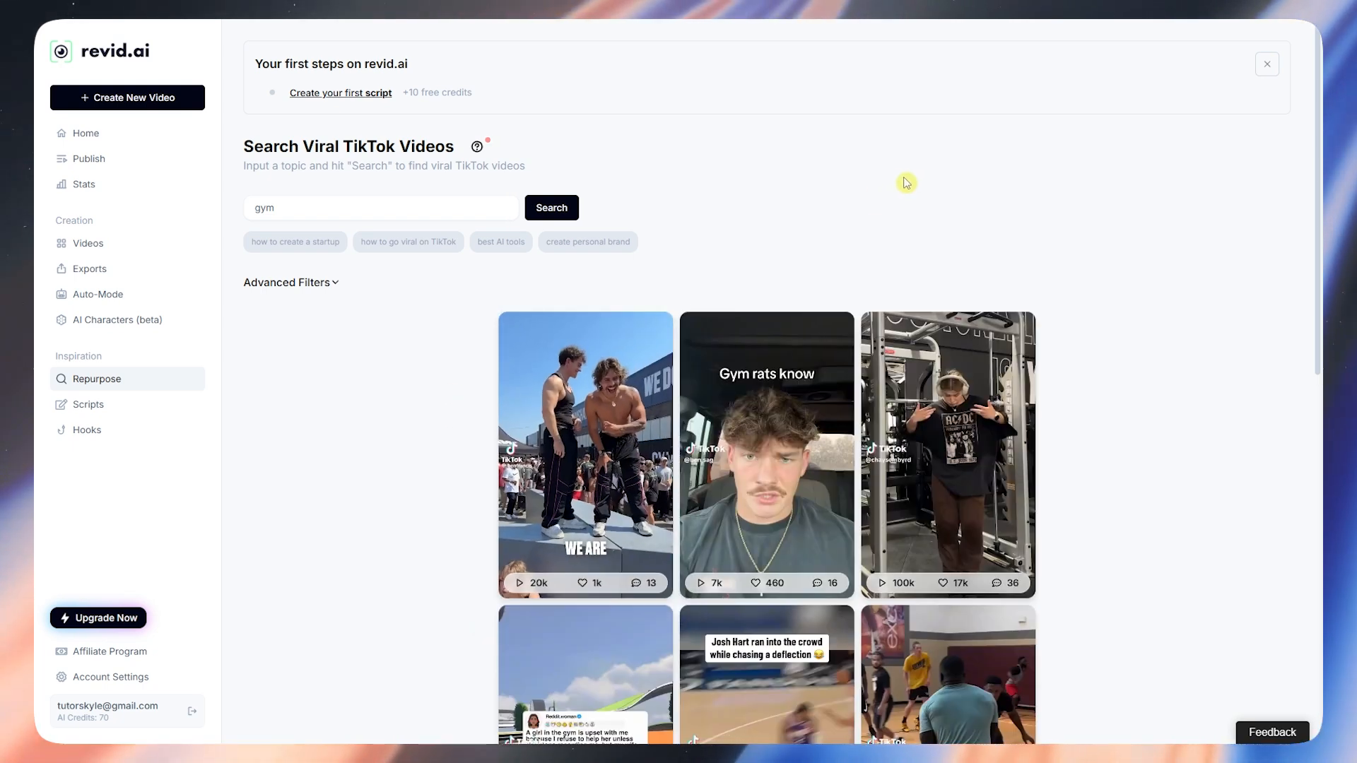
pyautogui.scroll(-2, 587, 396)
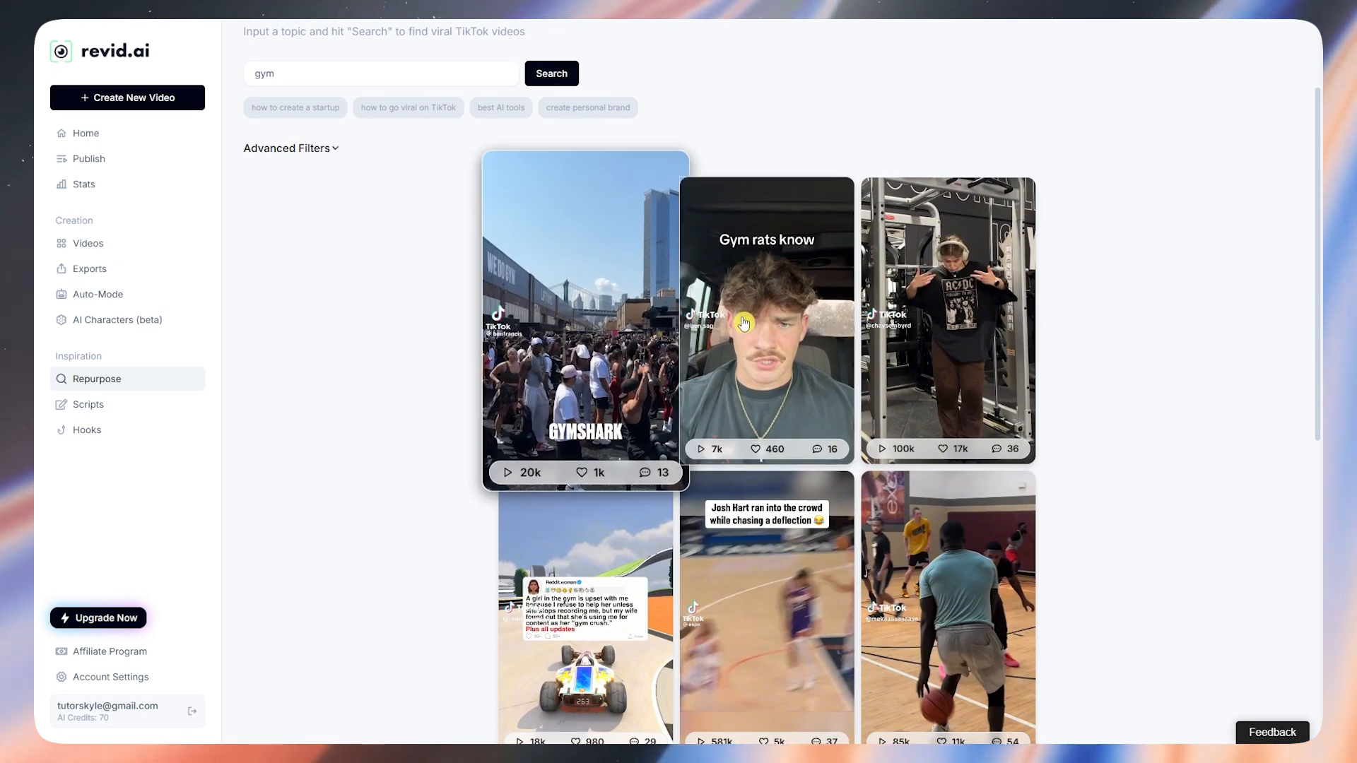
pyautogui.scroll(2, 1116, 311)
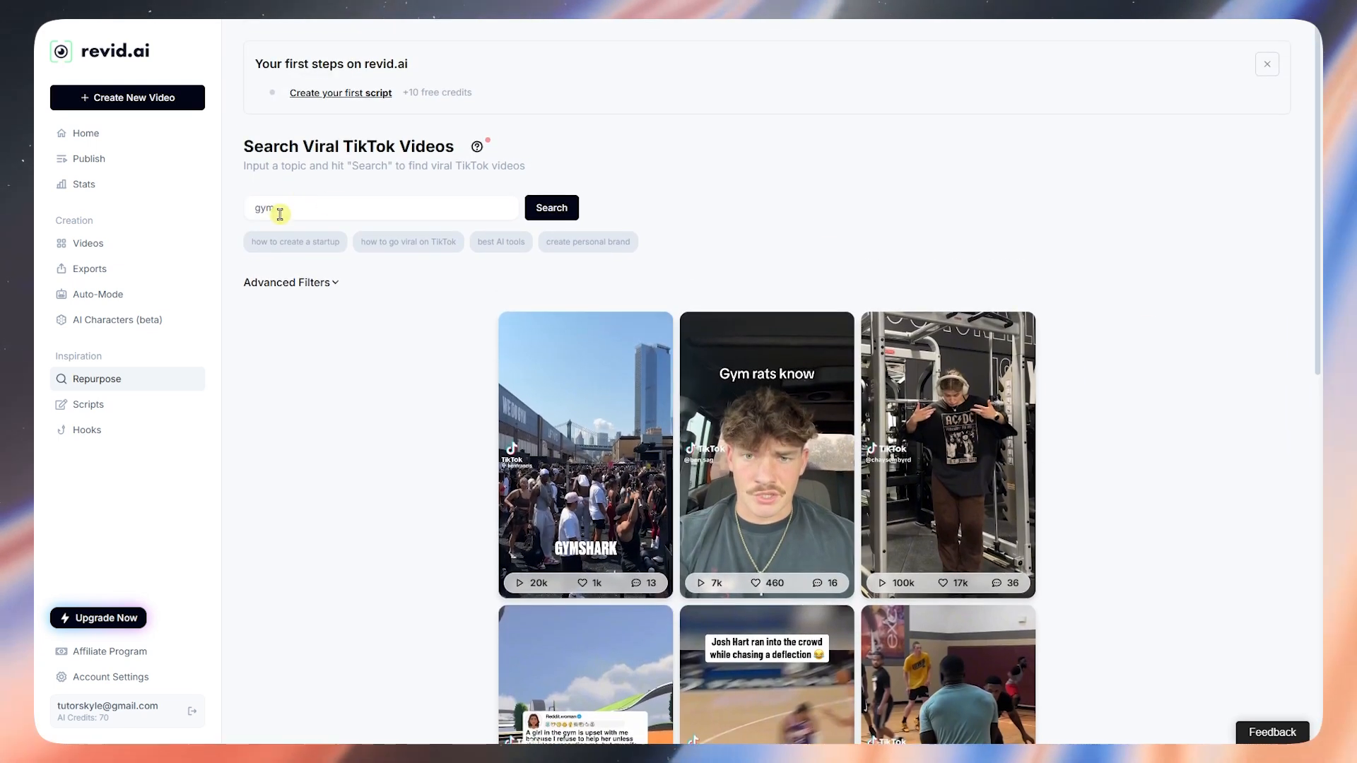
pyautogui.click(287, 210)
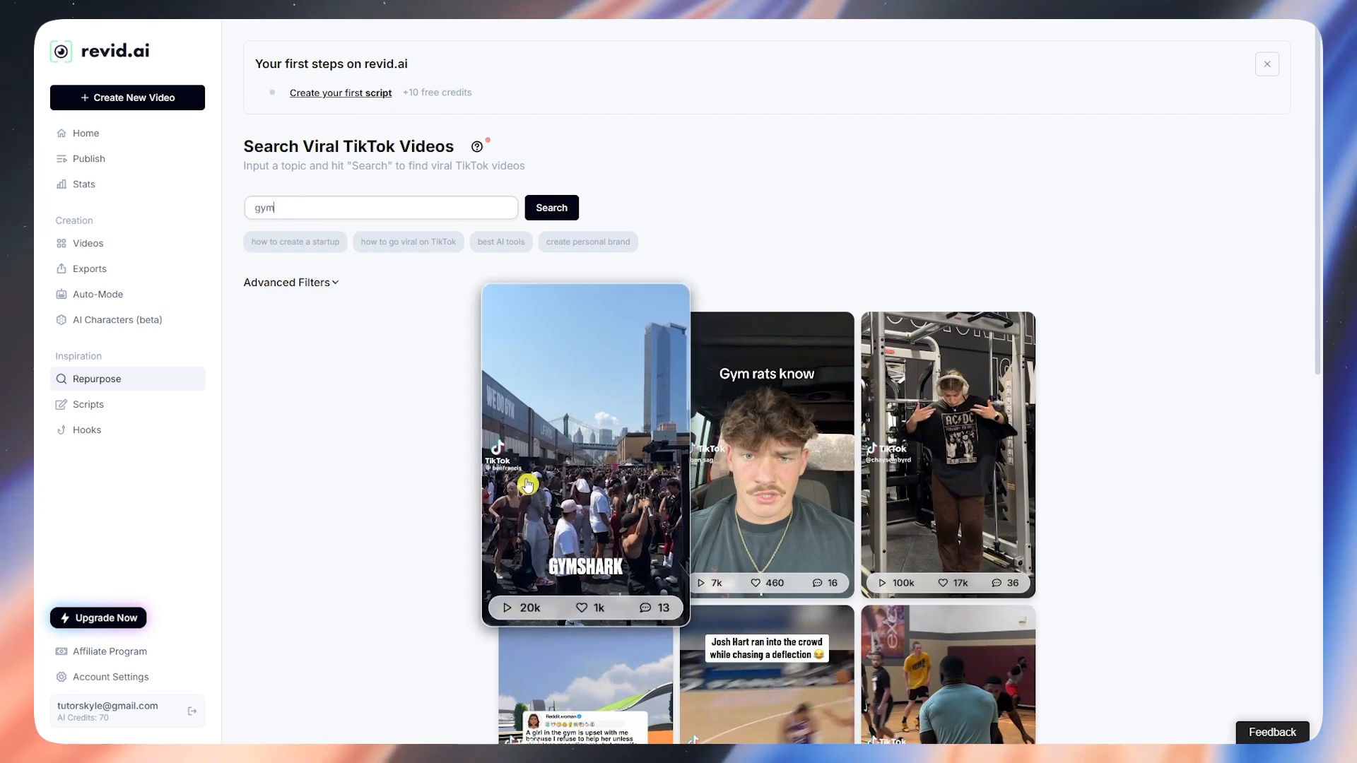
# Step: Browse the returned gym TikTok cards with their views, likes and comments
pyautogui.scroll(-3, 387, 485)
pyautogui.scroll(2, 320, 470)
pyautogui.scroll(-3, 1088, 551)
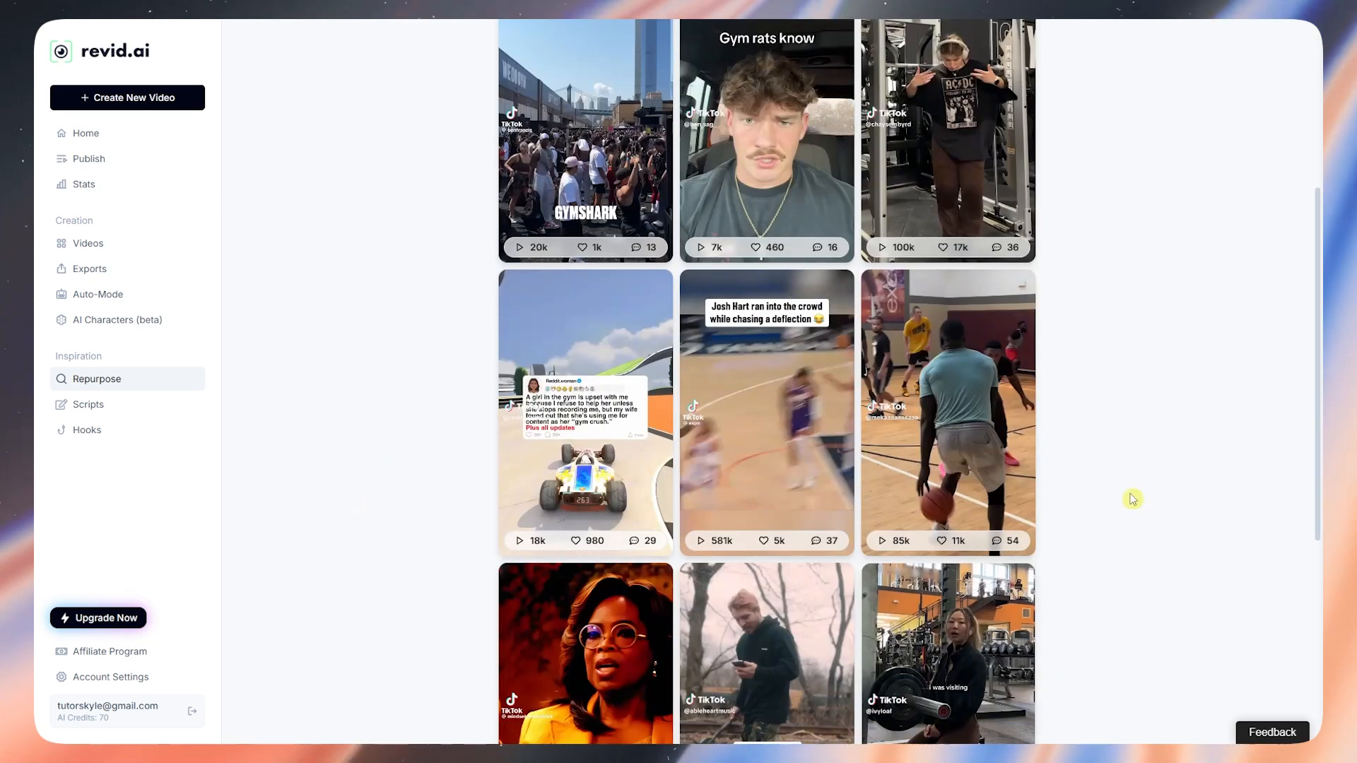
pyautogui.scroll(3, 947, 318)
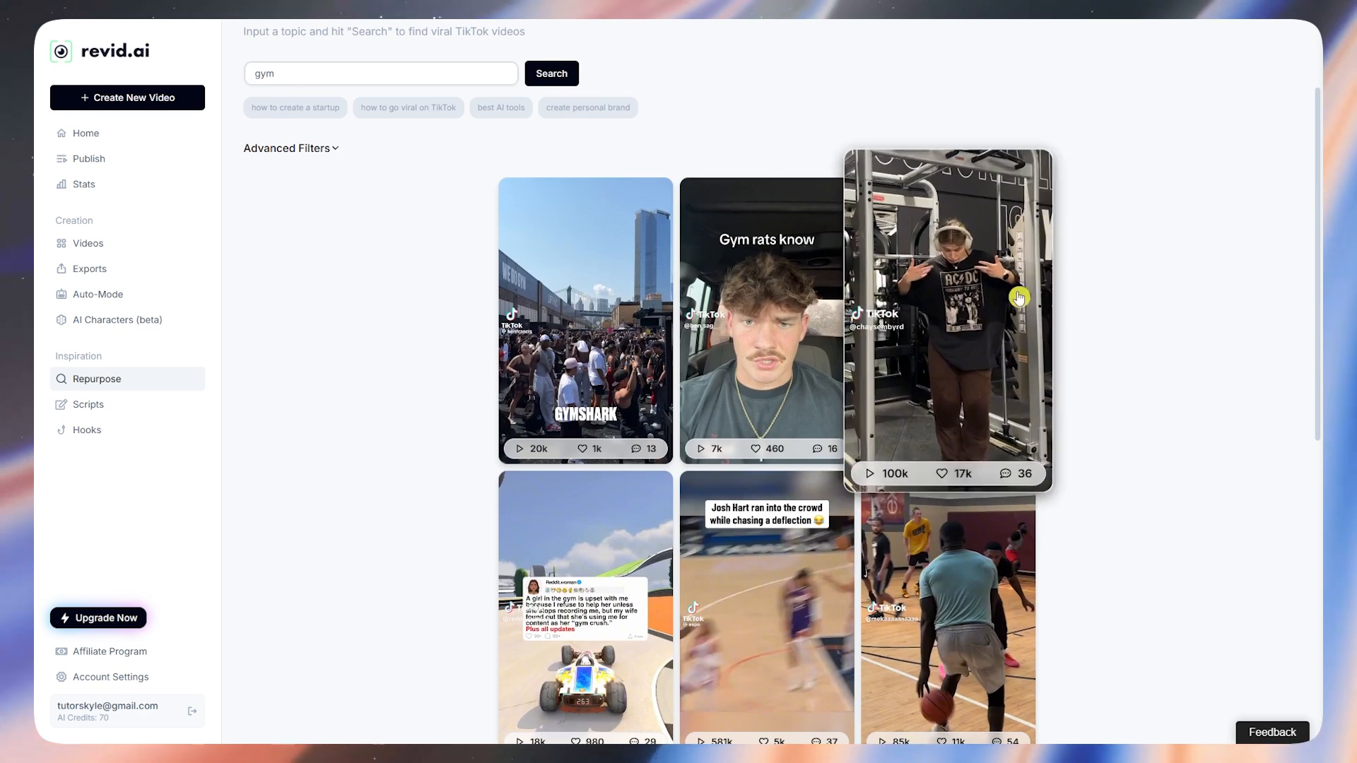
pyautogui.scroll(-3, 1169, 408)
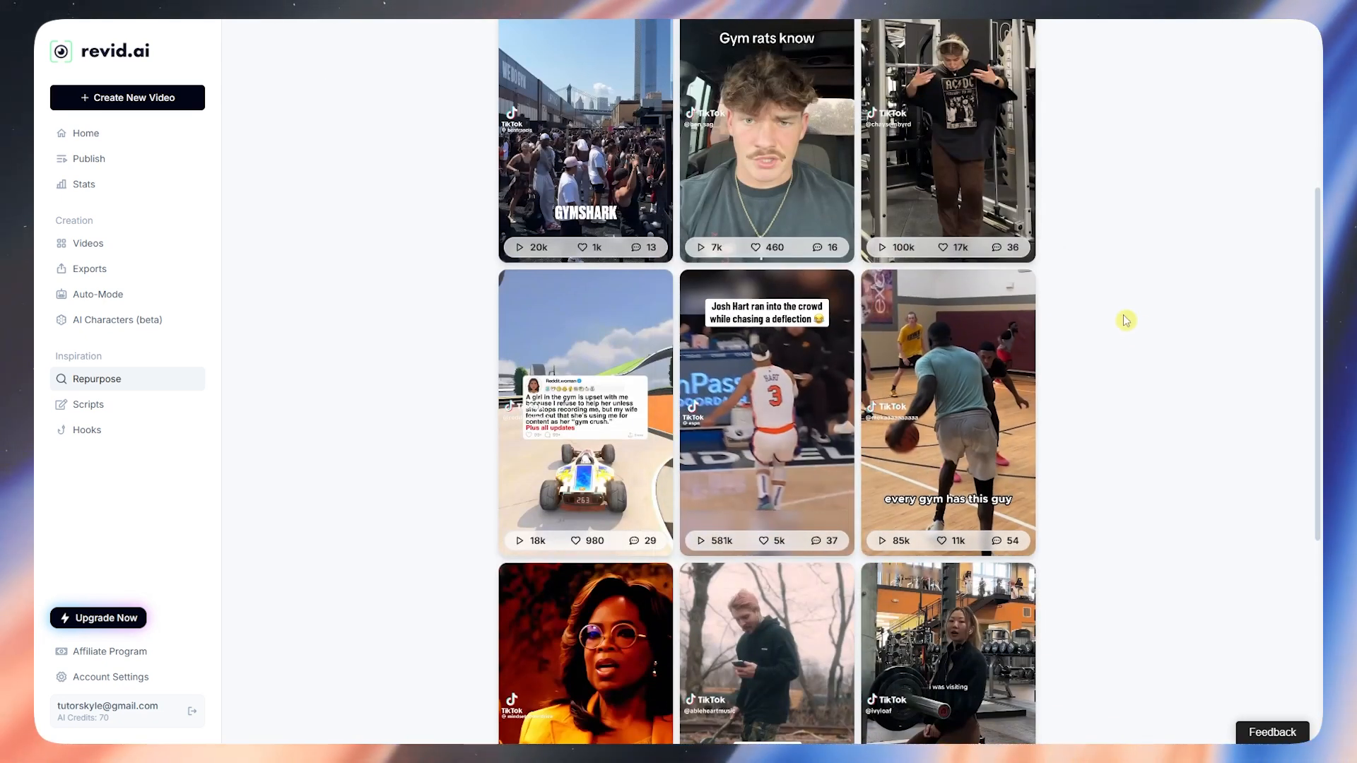
pyautogui.scroll(-1, 1102, 323)
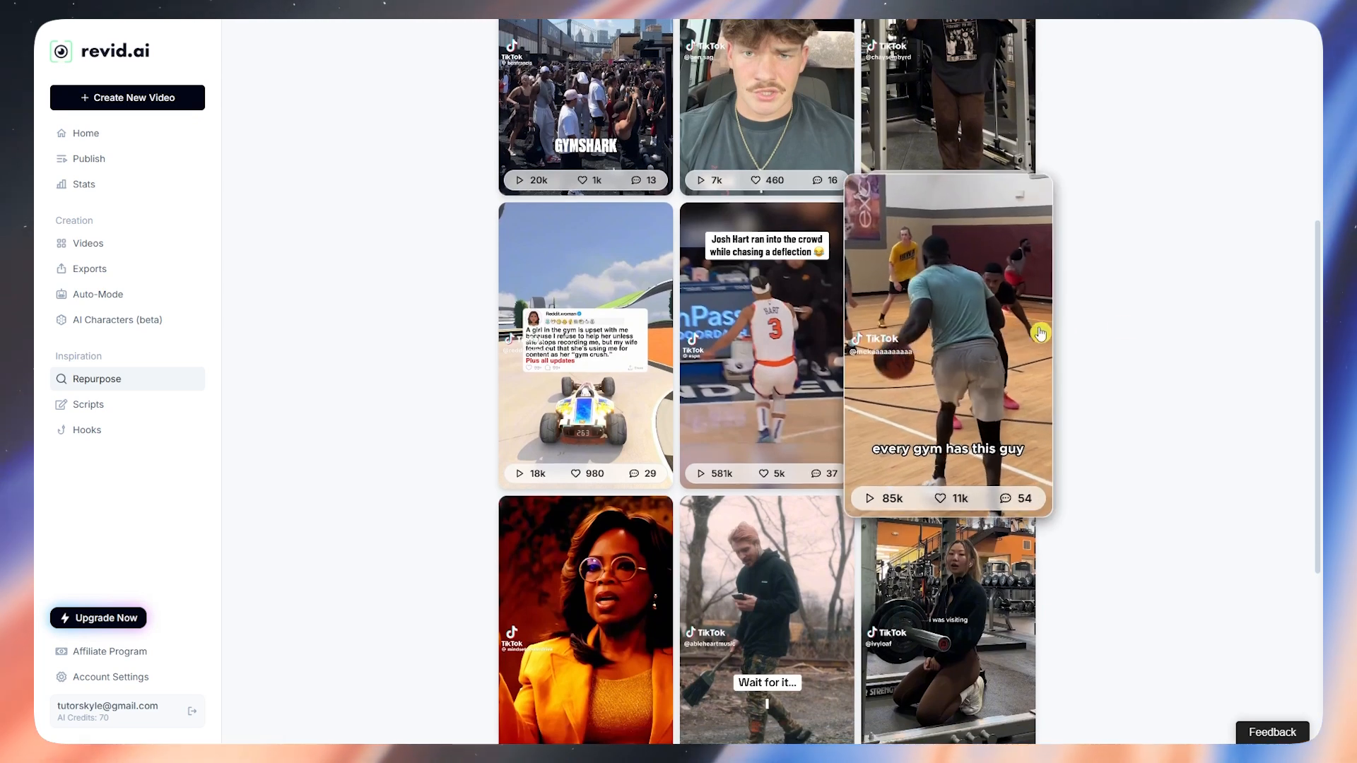
pyautogui.scroll(-4, 1134, 339)
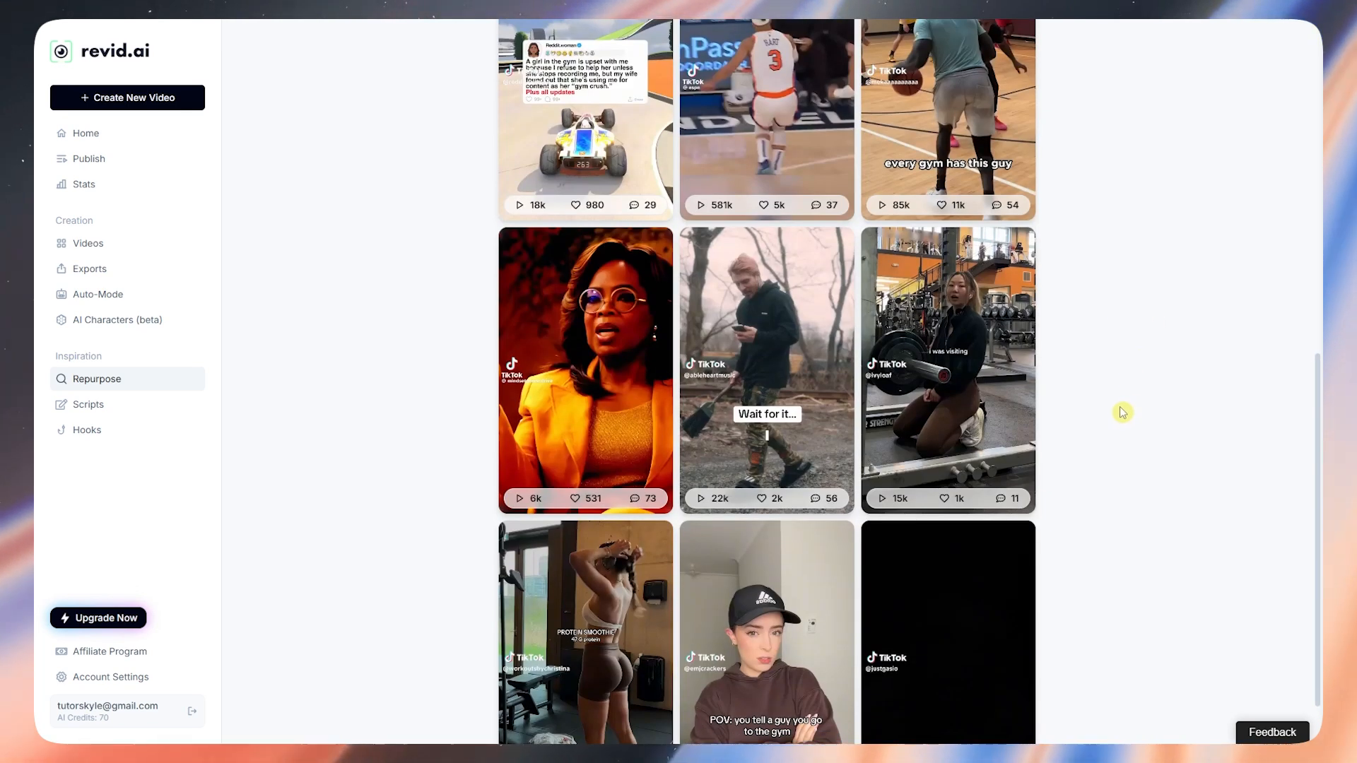
pyautogui.scroll(2, 1094, 408)
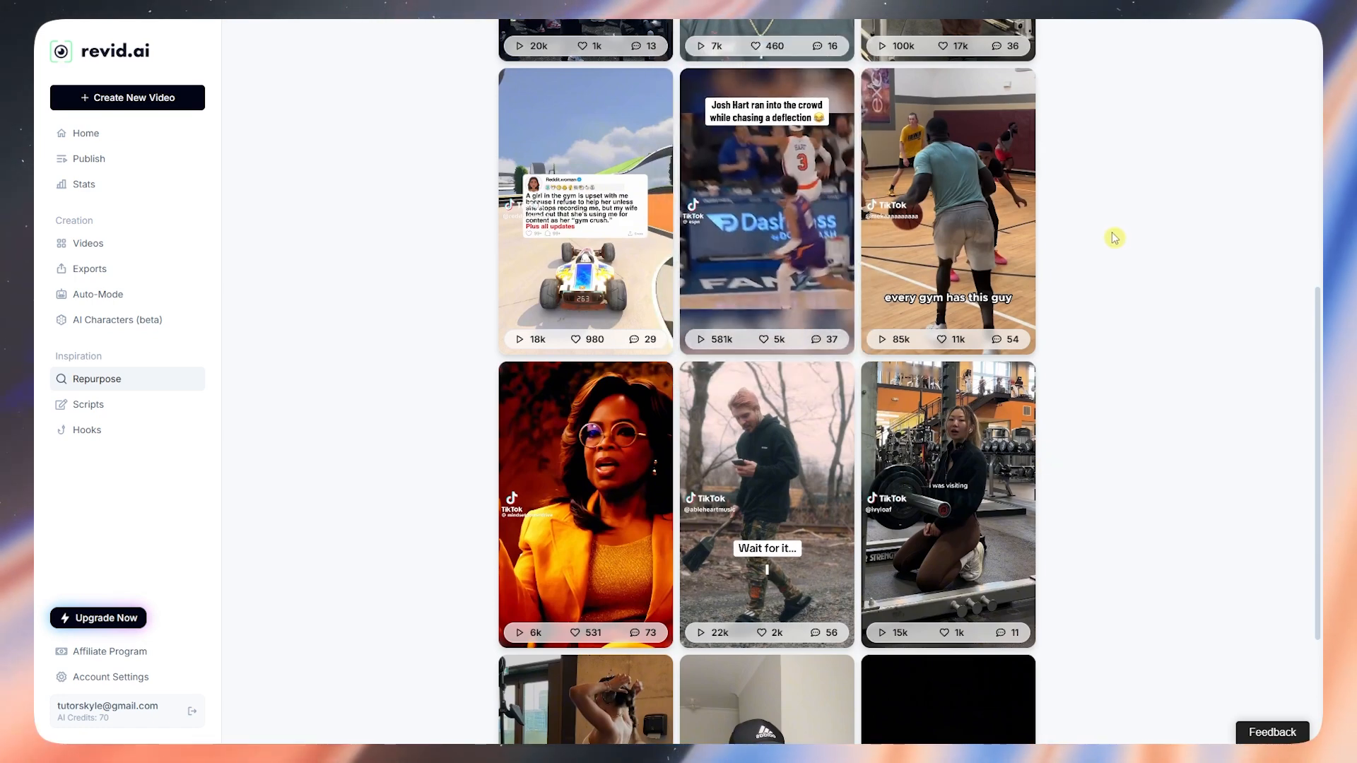
pyautogui.scroll(-3, 677, 541)
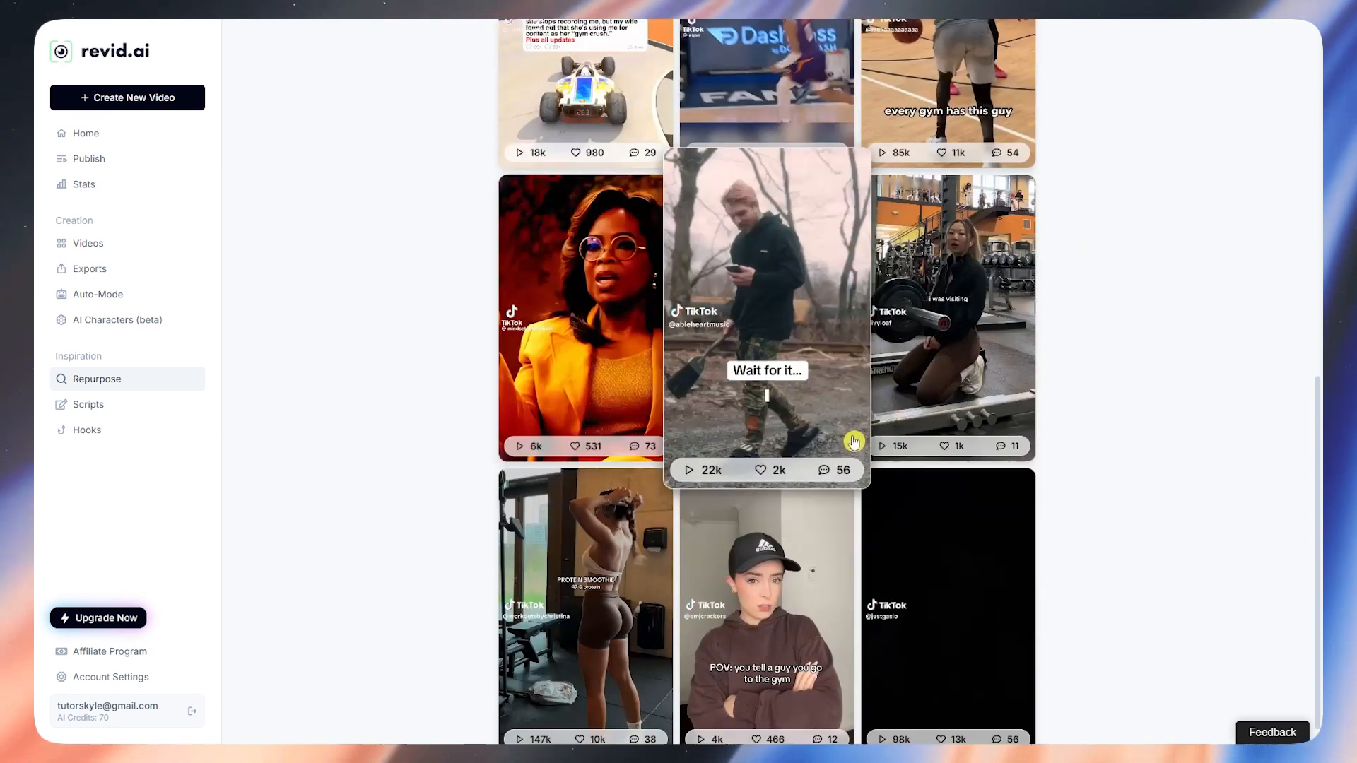
pyautogui.scroll(3, 786, 318)
pyautogui.scroll(8, 786, 318)
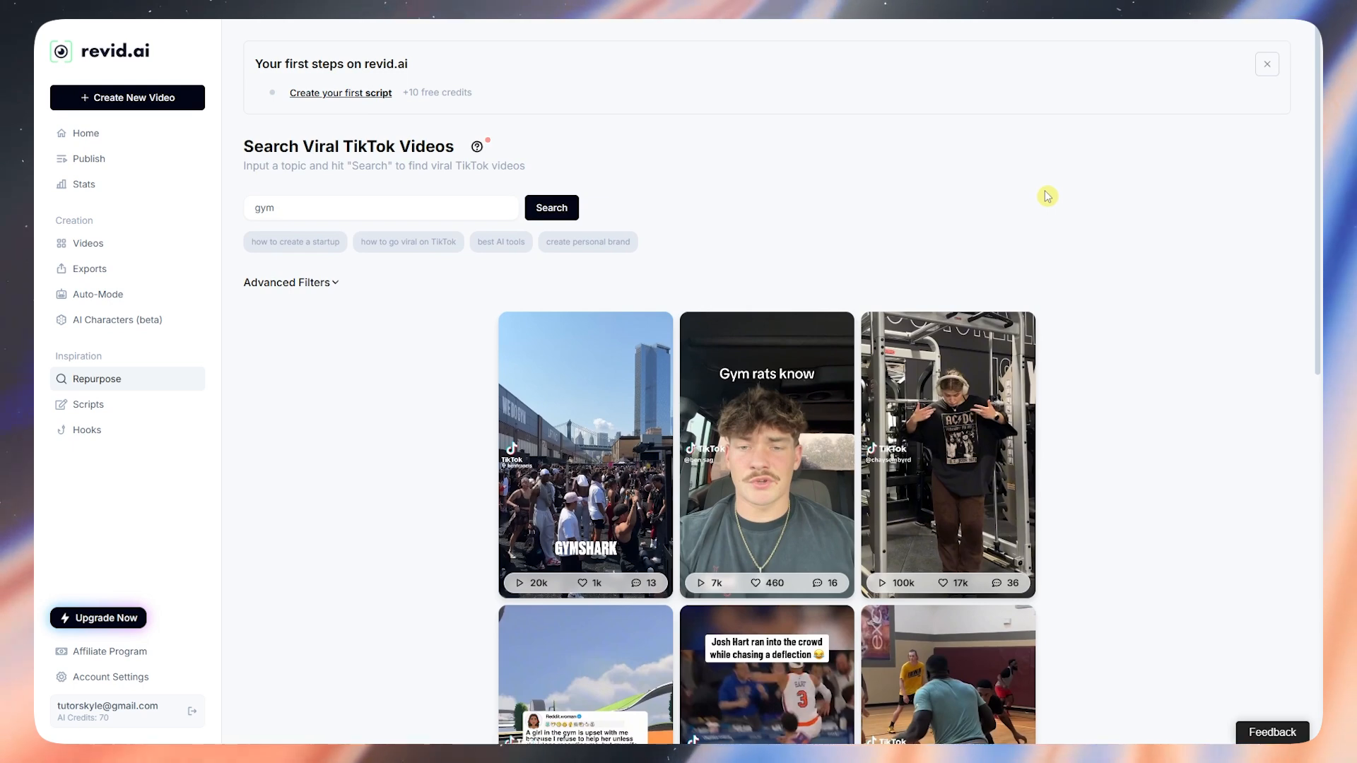
pyautogui.scroll(-4, 1047, 196)
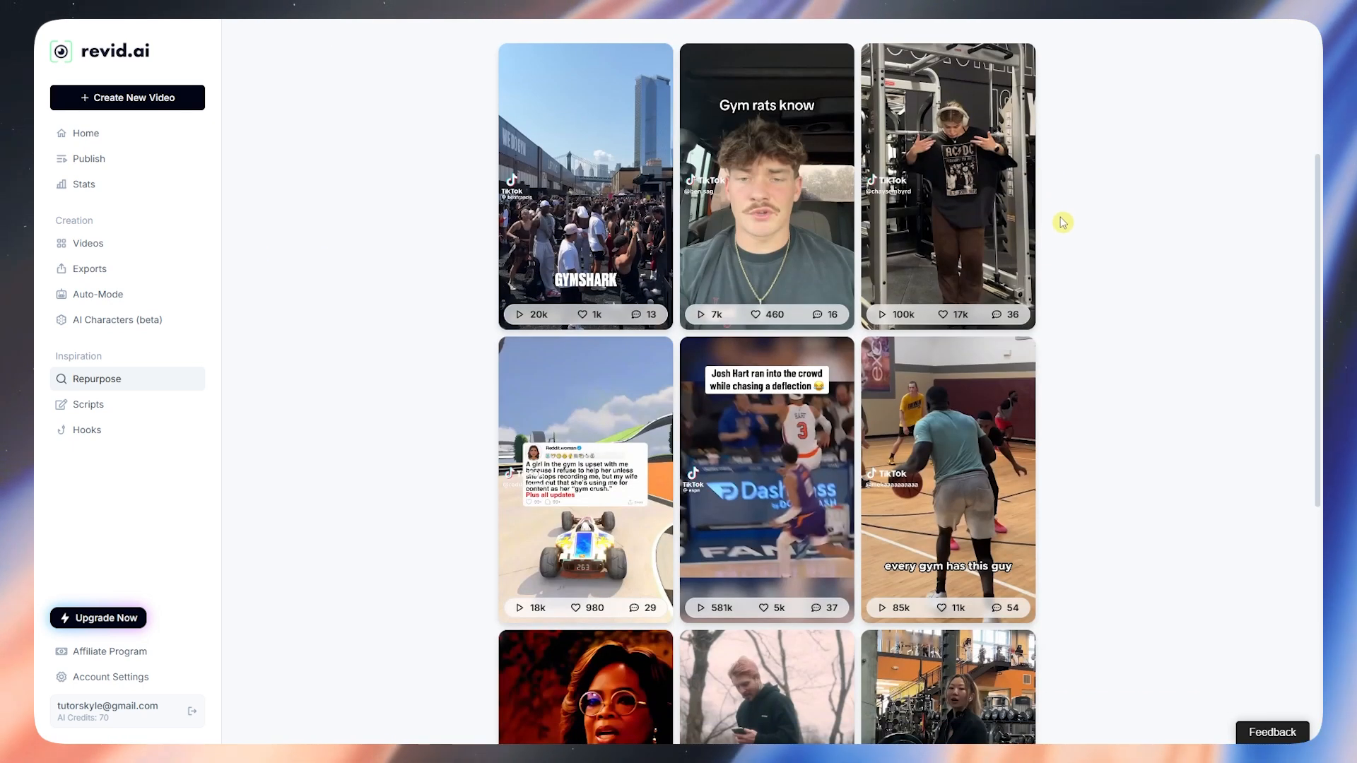
pyautogui.scroll(-1, 1067, 415)
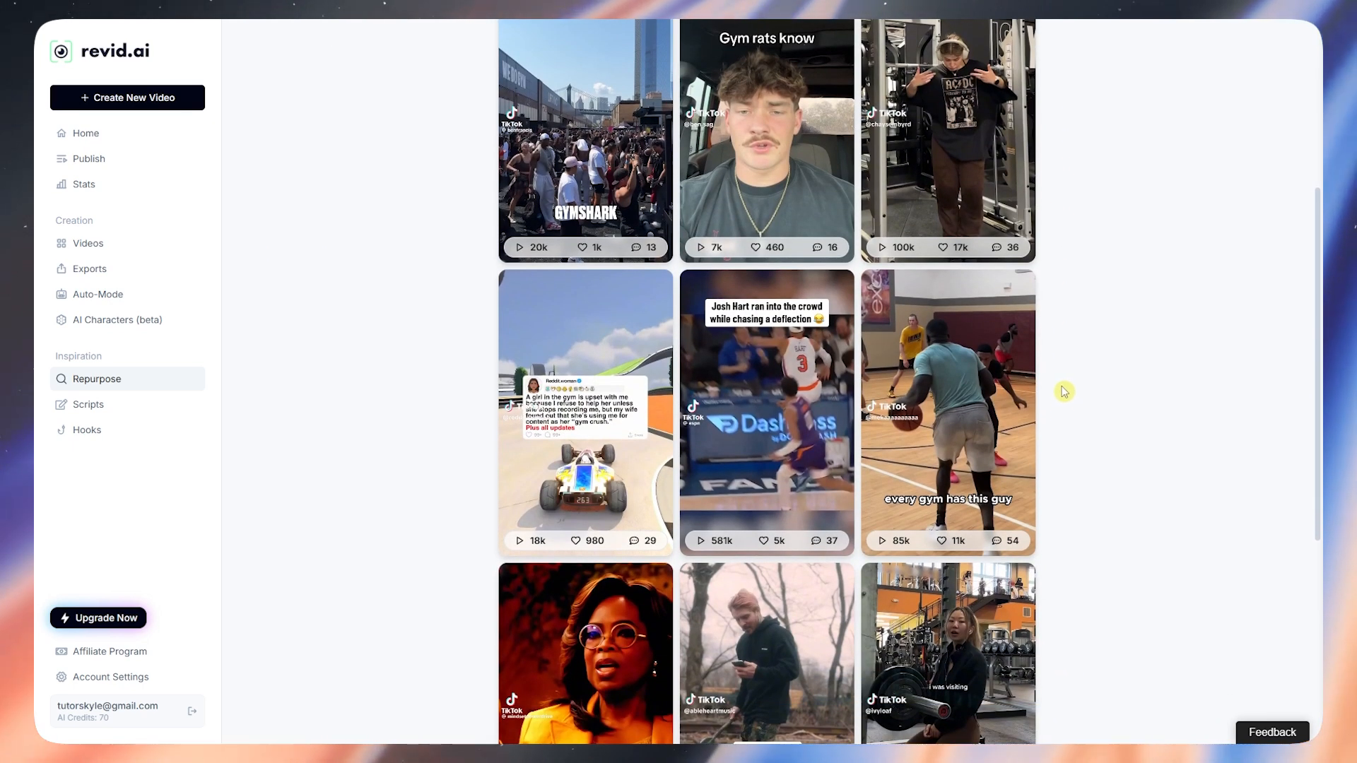
pyautogui.scroll(5, 1060, 385)
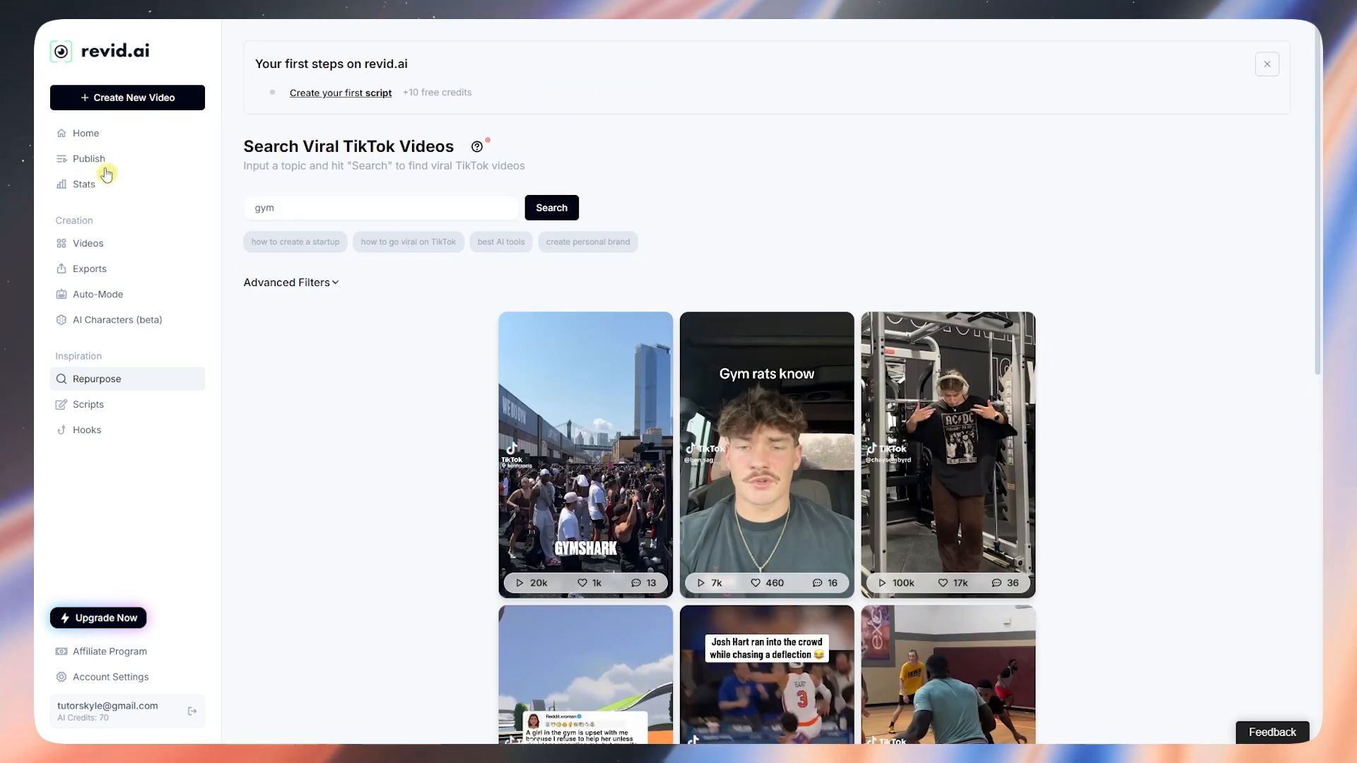
# Step: Open the Generate Video Scripts page from the dashboard home
pyautogui.click(113, 134)
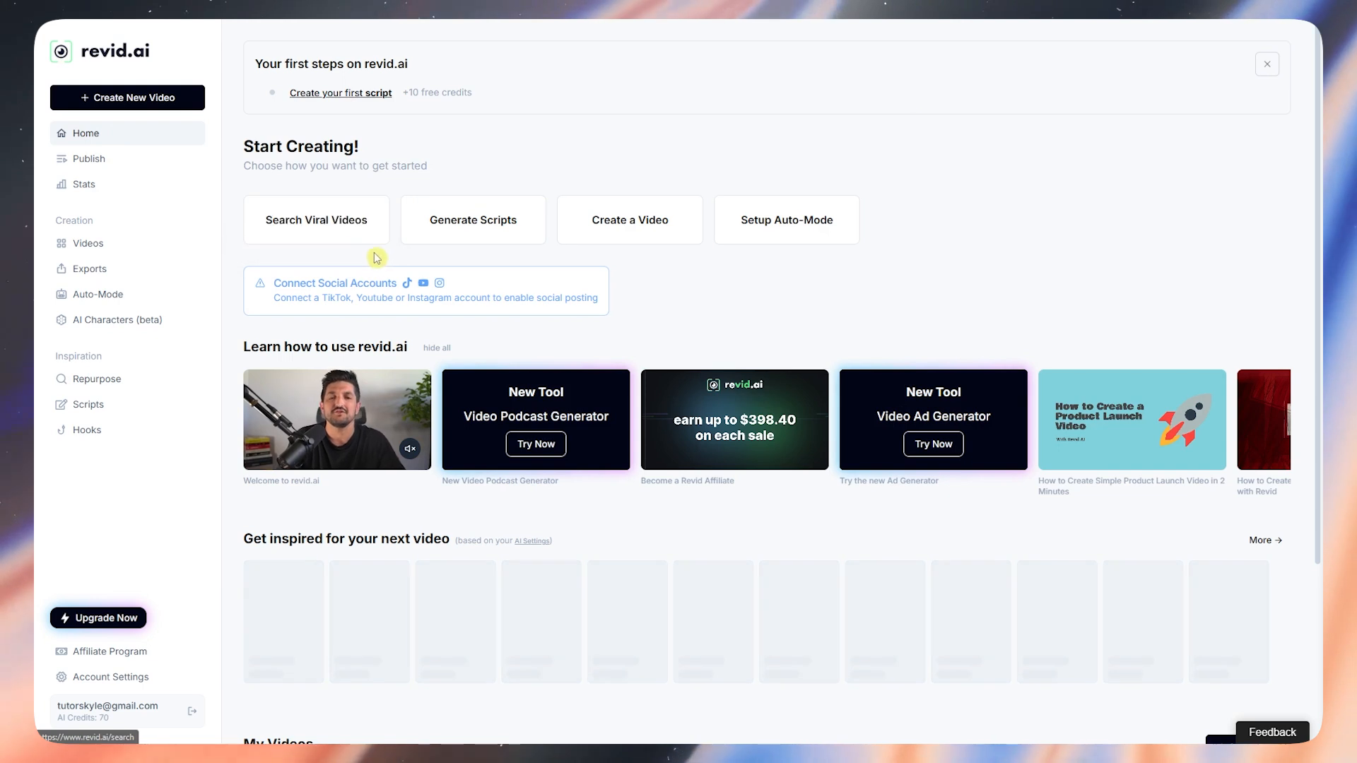
pyautogui.click(491, 224)
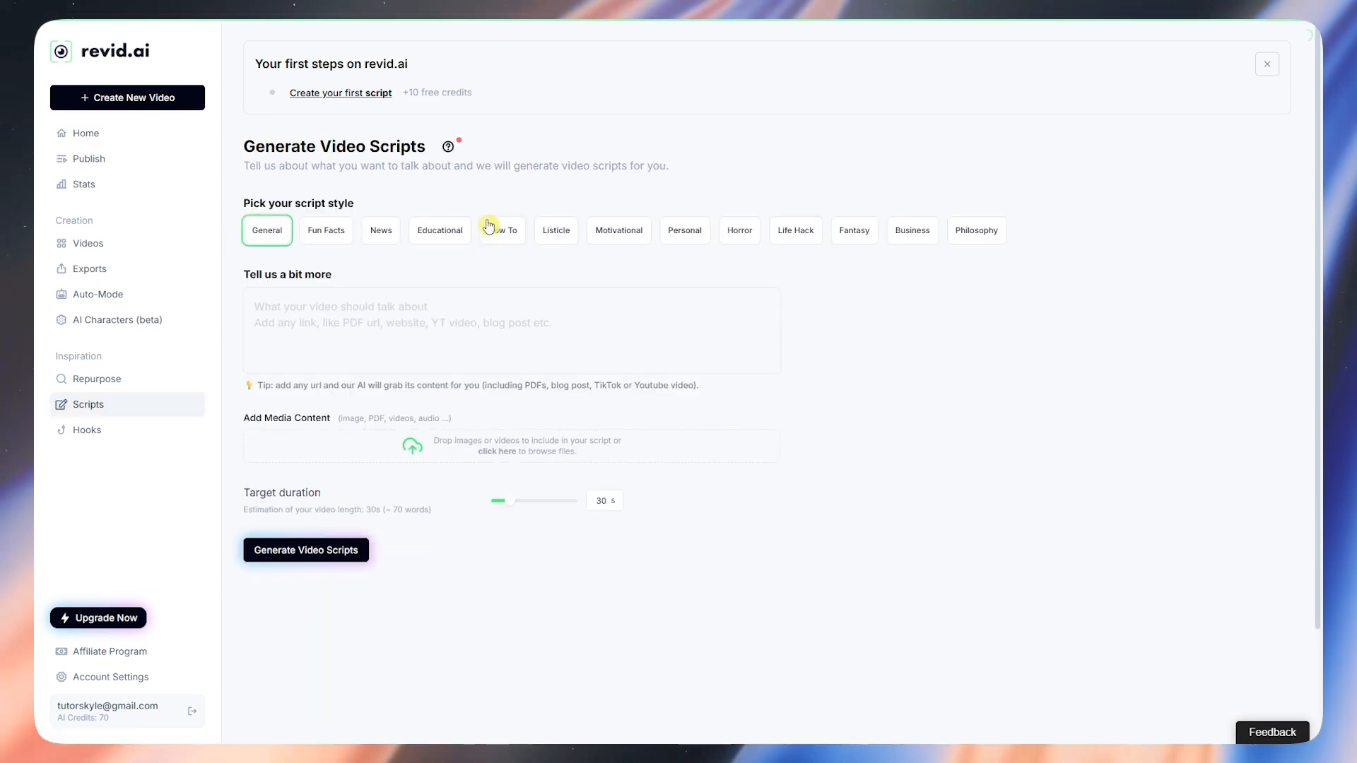
pyautogui.moveTo(269, 146); pyautogui.dragTo(395, 166)
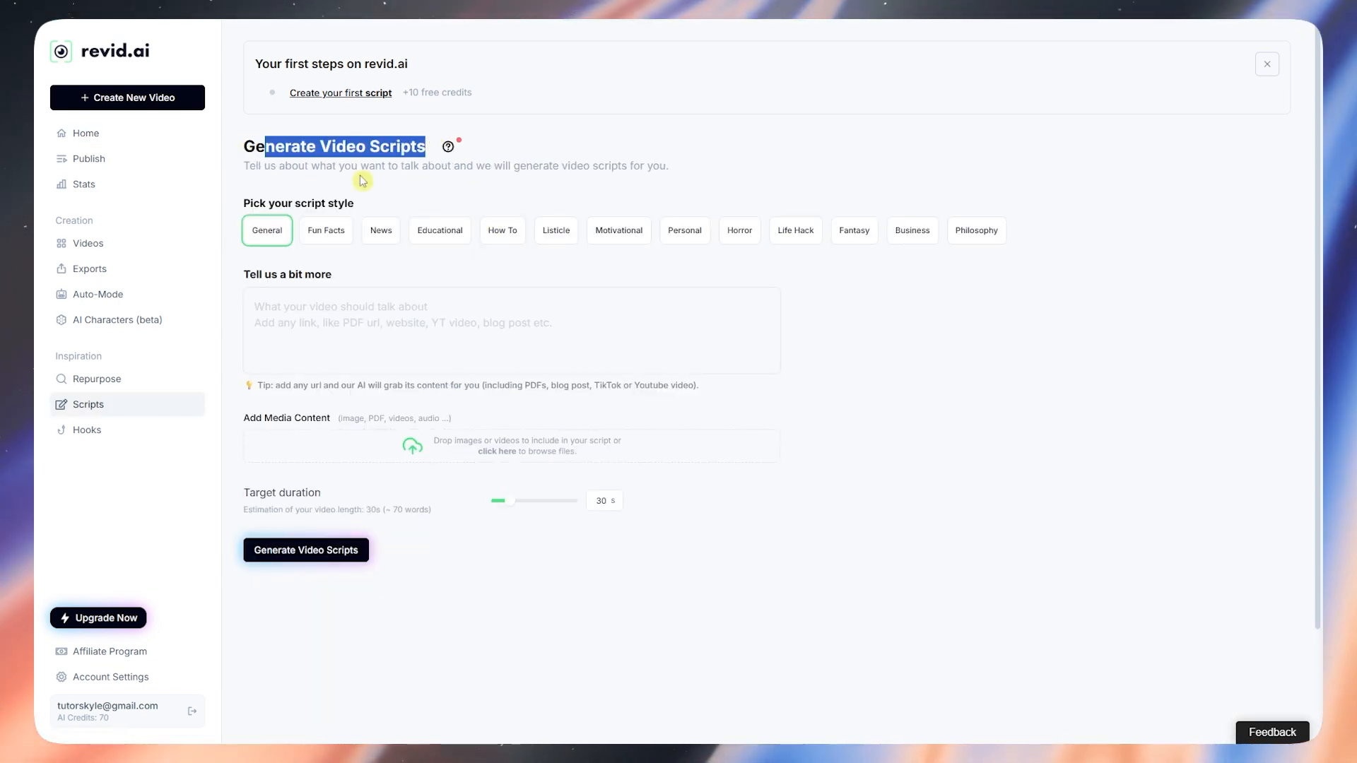
pyautogui.moveTo(252, 201); pyautogui.dragTo(348, 233)
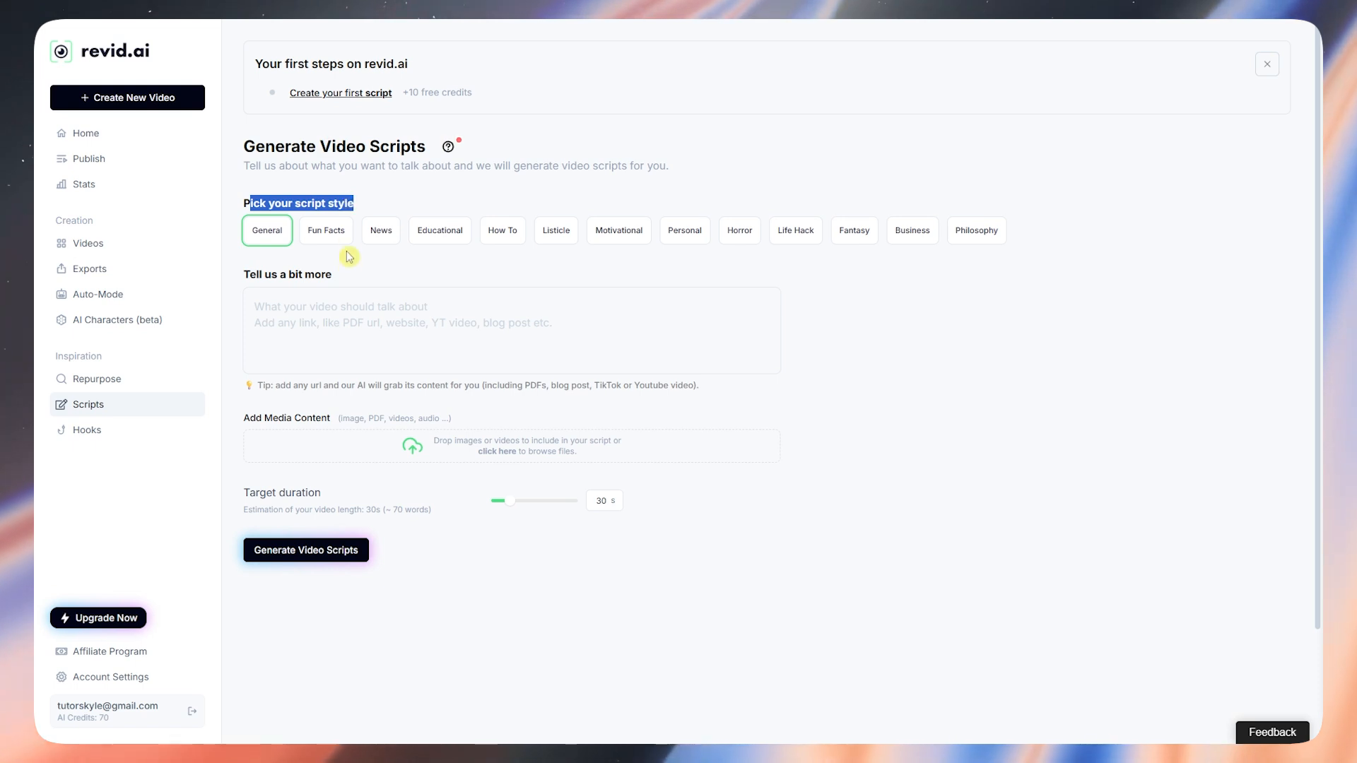
pyautogui.click(358, 269)
# Step: Try the script styles and settle on How To, ready for the topic description
pyautogui.click(326, 231)
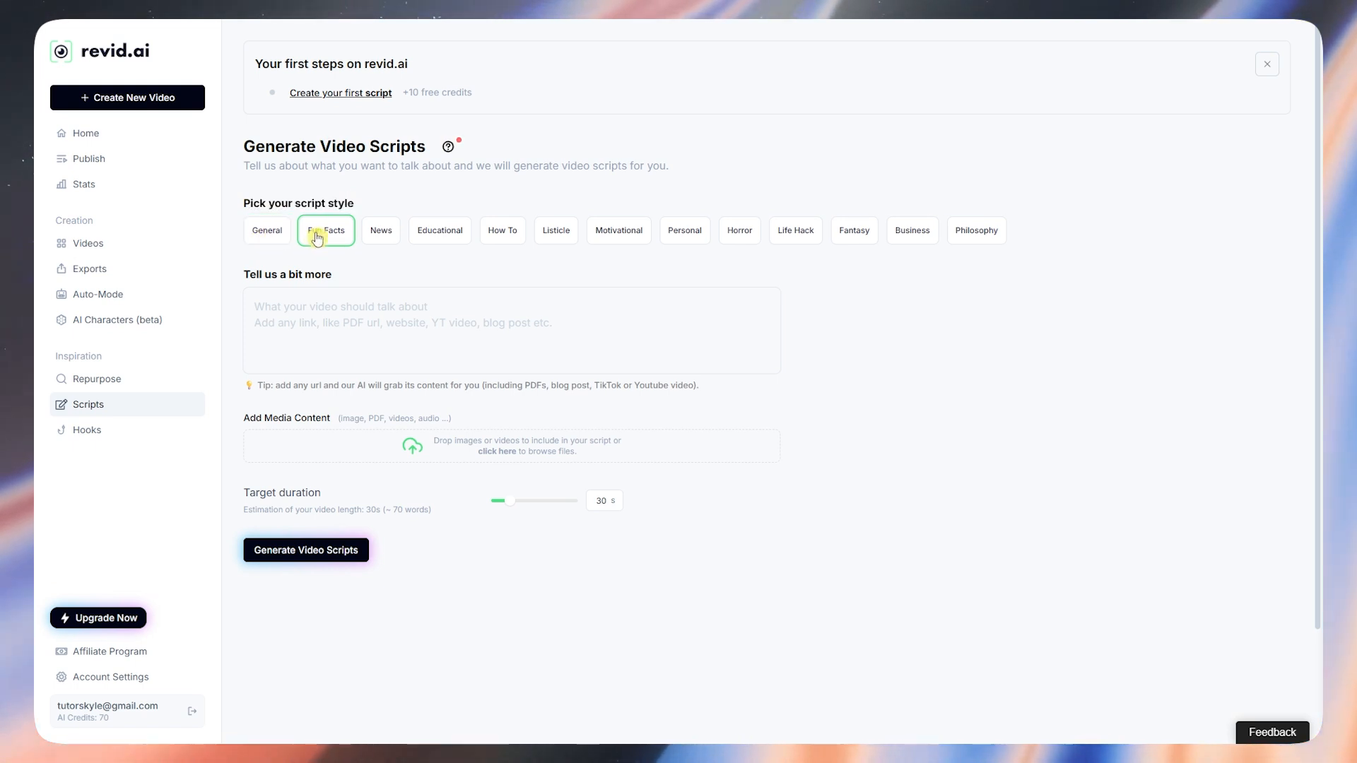
pyautogui.click(381, 233)
pyautogui.click(439, 234)
pyautogui.click(524, 232)
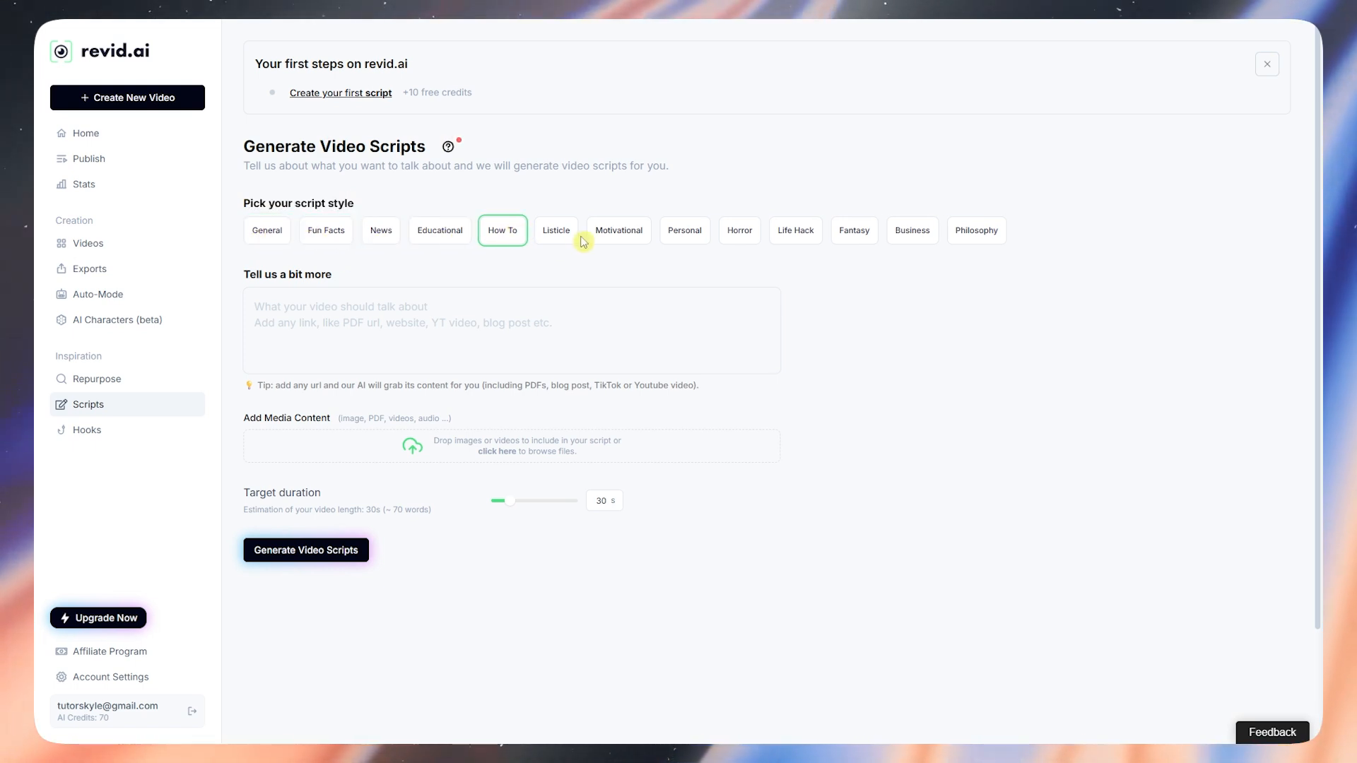
pyautogui.click(565, 229)
pyautogui.click(640, 237)
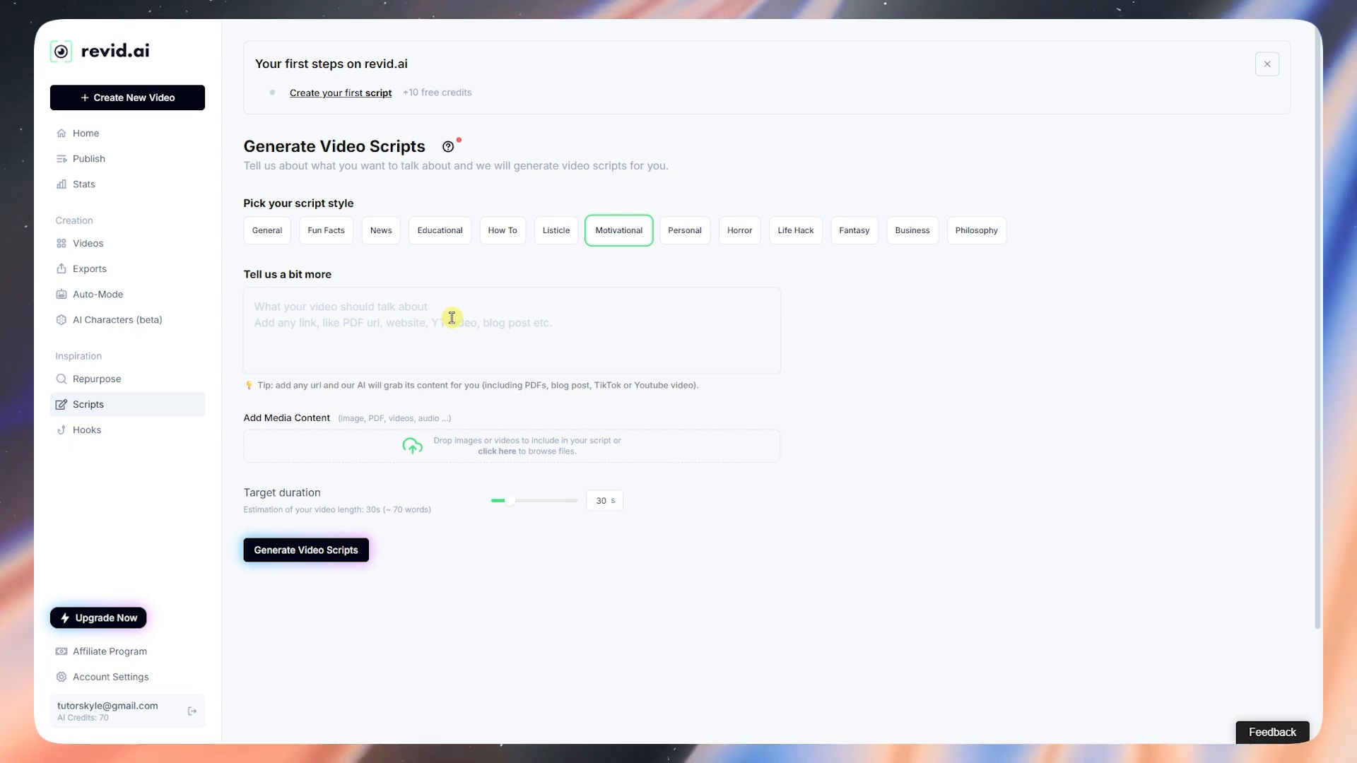
pyautogui.click(500, 231)
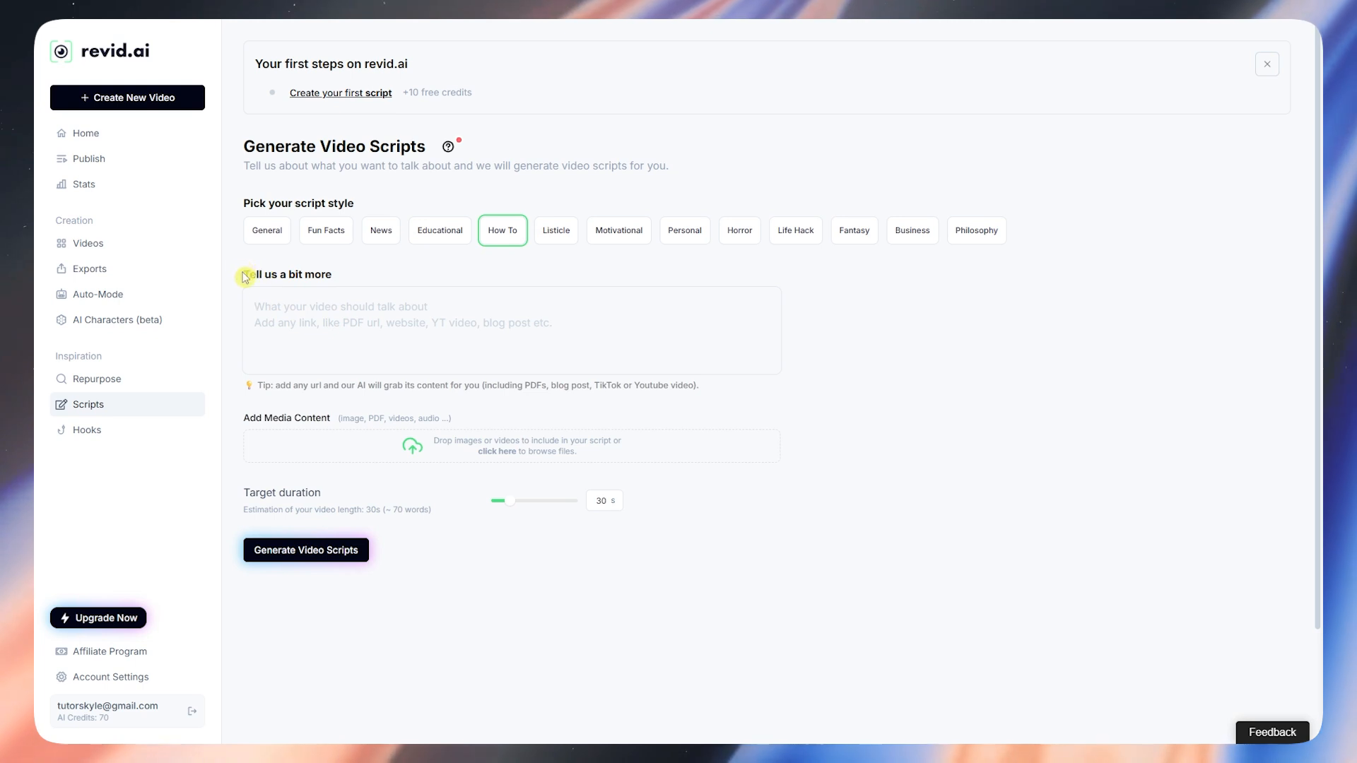
pyautogui.moveTo(243, 275); pyautogui.dragTo(326, 271)
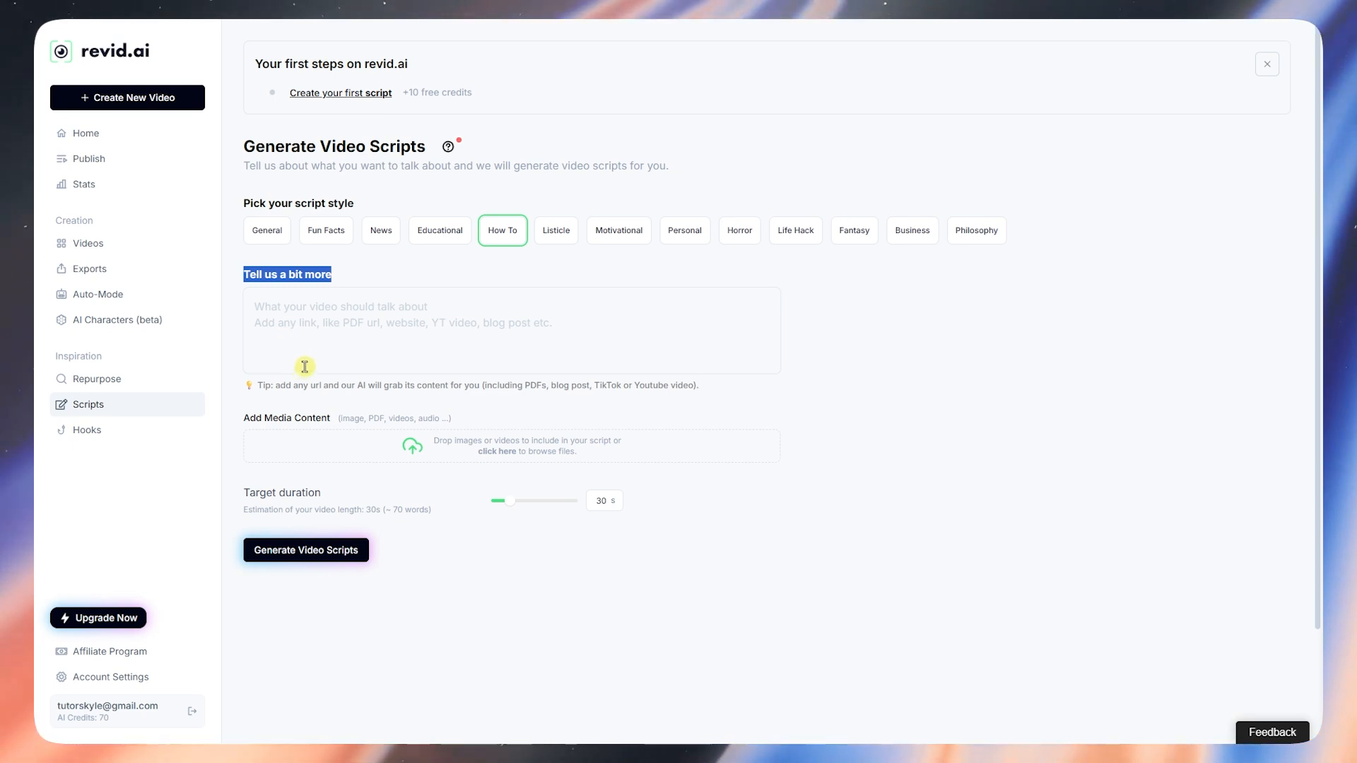
pyautogui.click(328, 329)
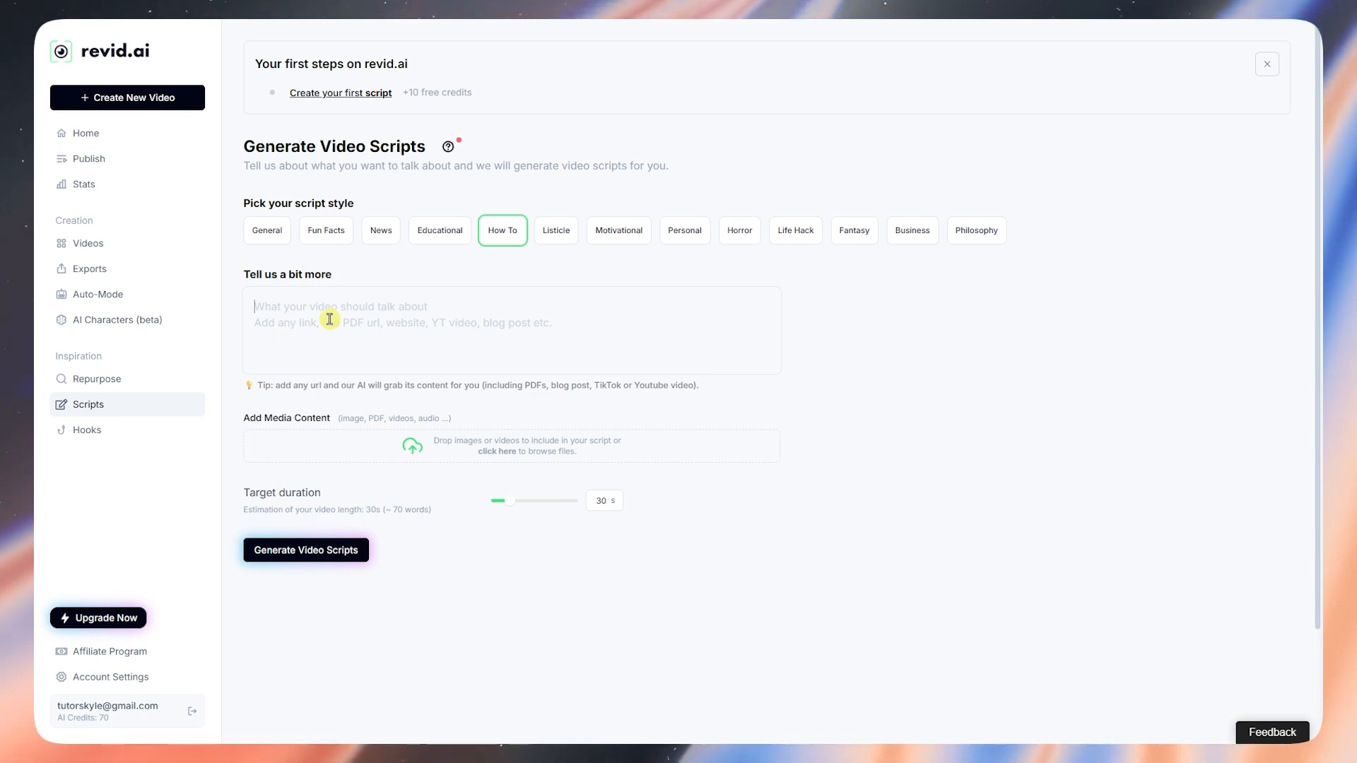
# Step: Describe the video topic: the importance of diet for fitness, not just working out regularly
pyautogui.write('My vi')
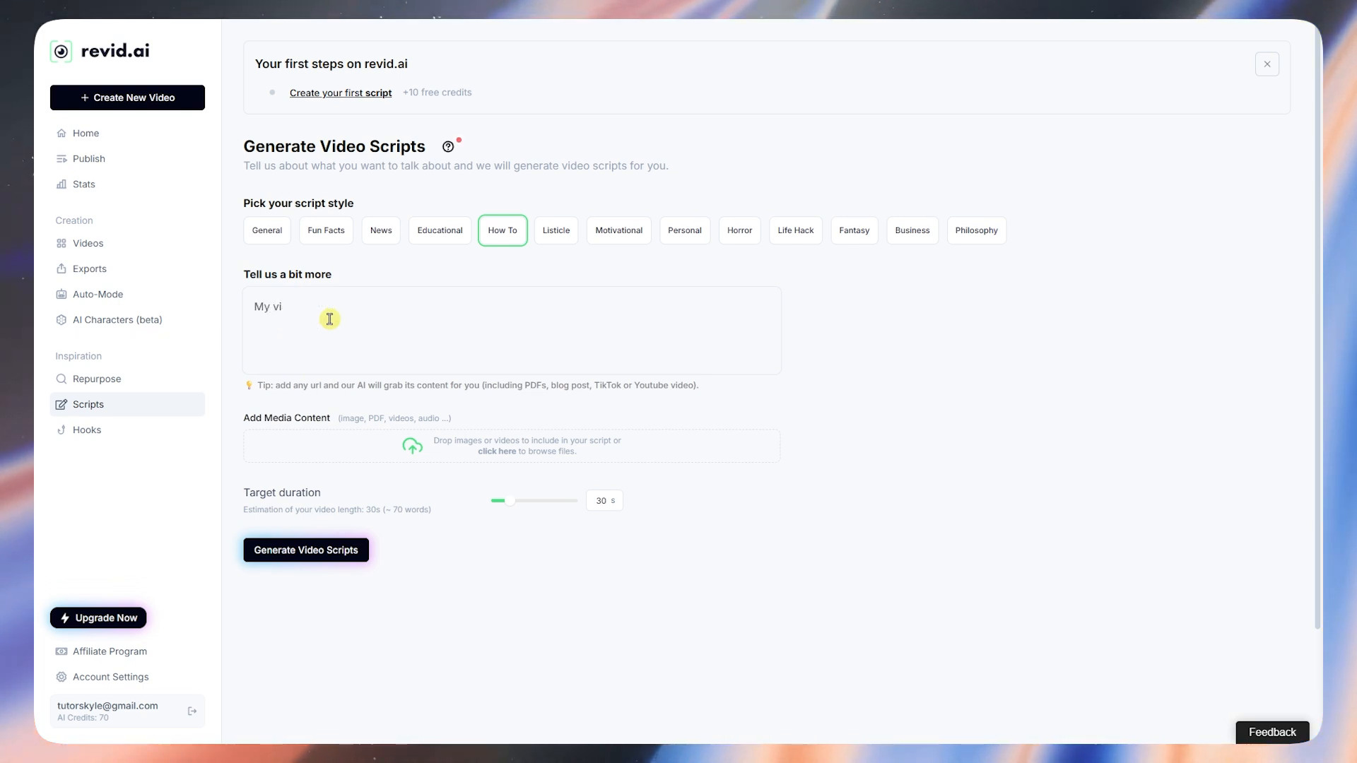
pyautogui.write('eeos')
pyautogui.press('BackSpace')
pyautogui.write('is talk')
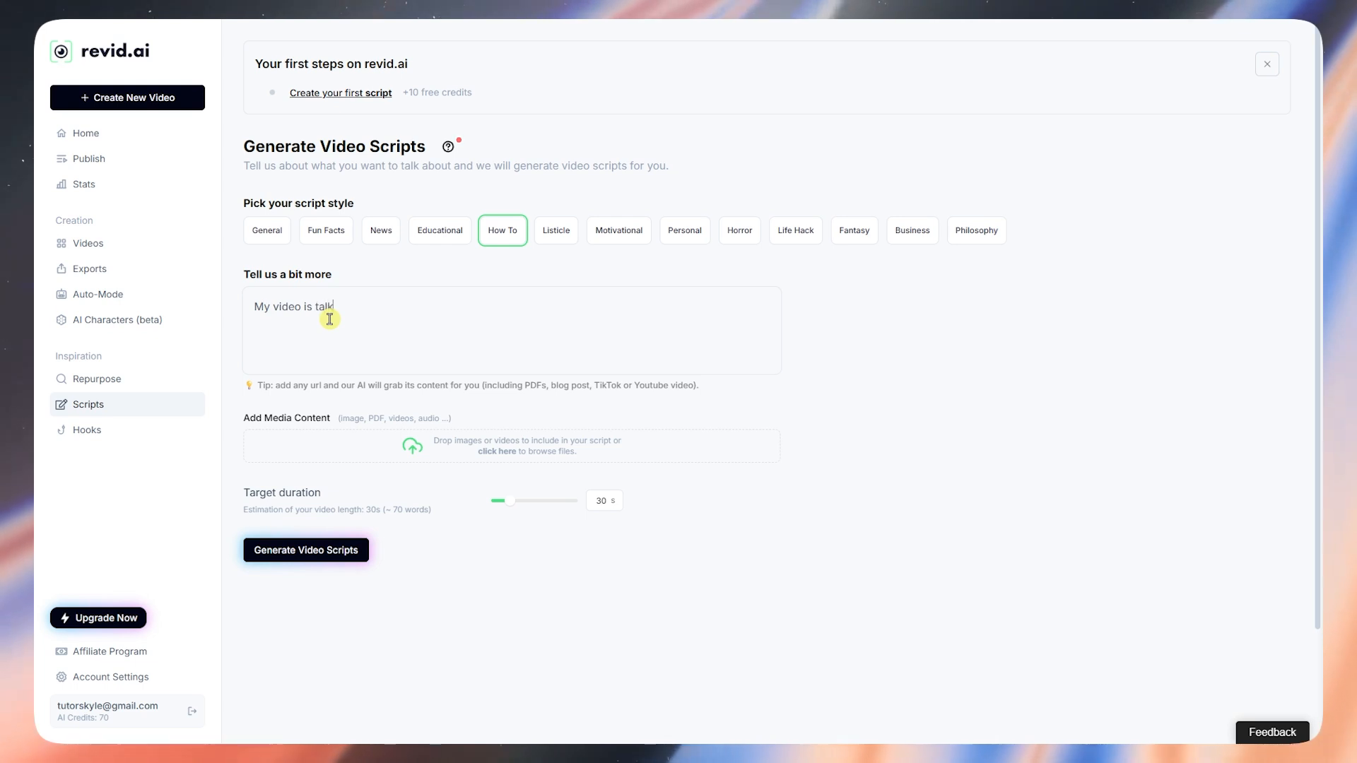
pyautogui.write('ing about the importanc')
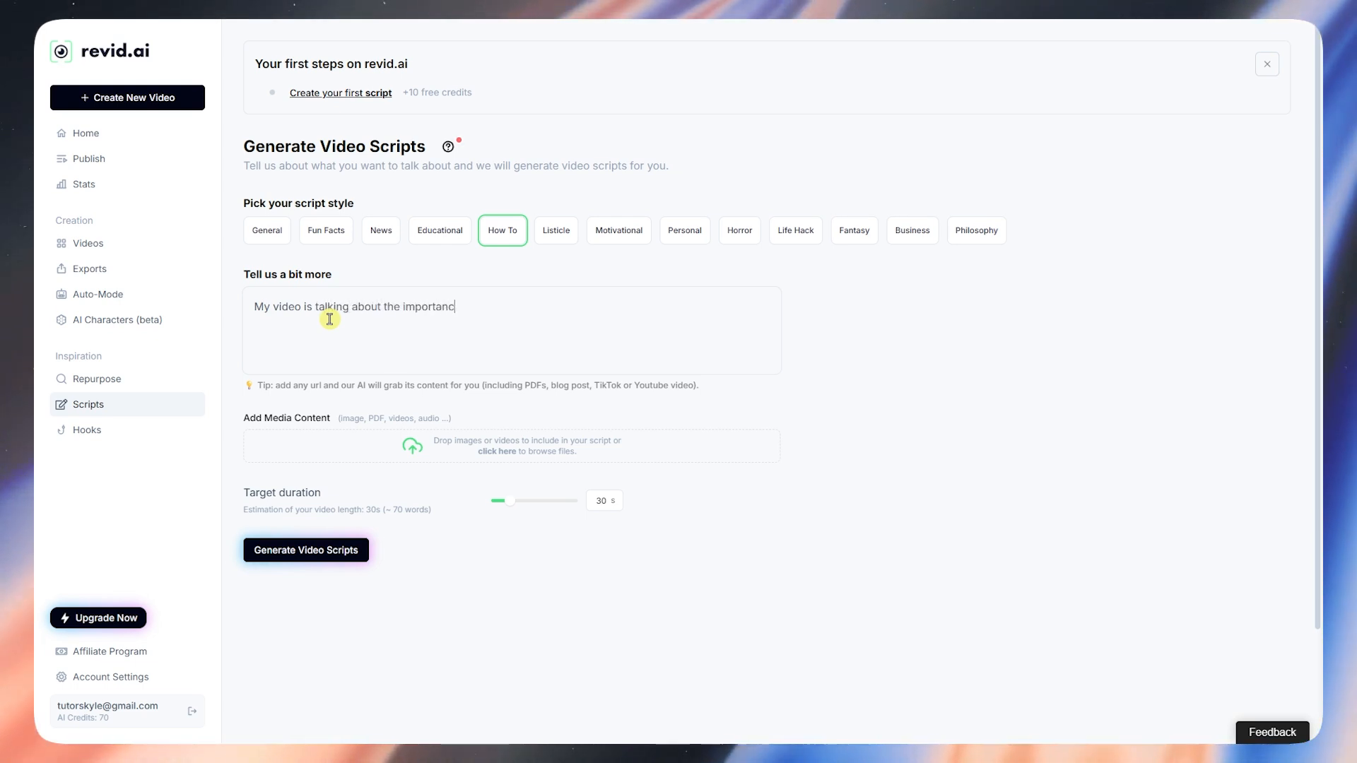
pyautogui.write('e of die')
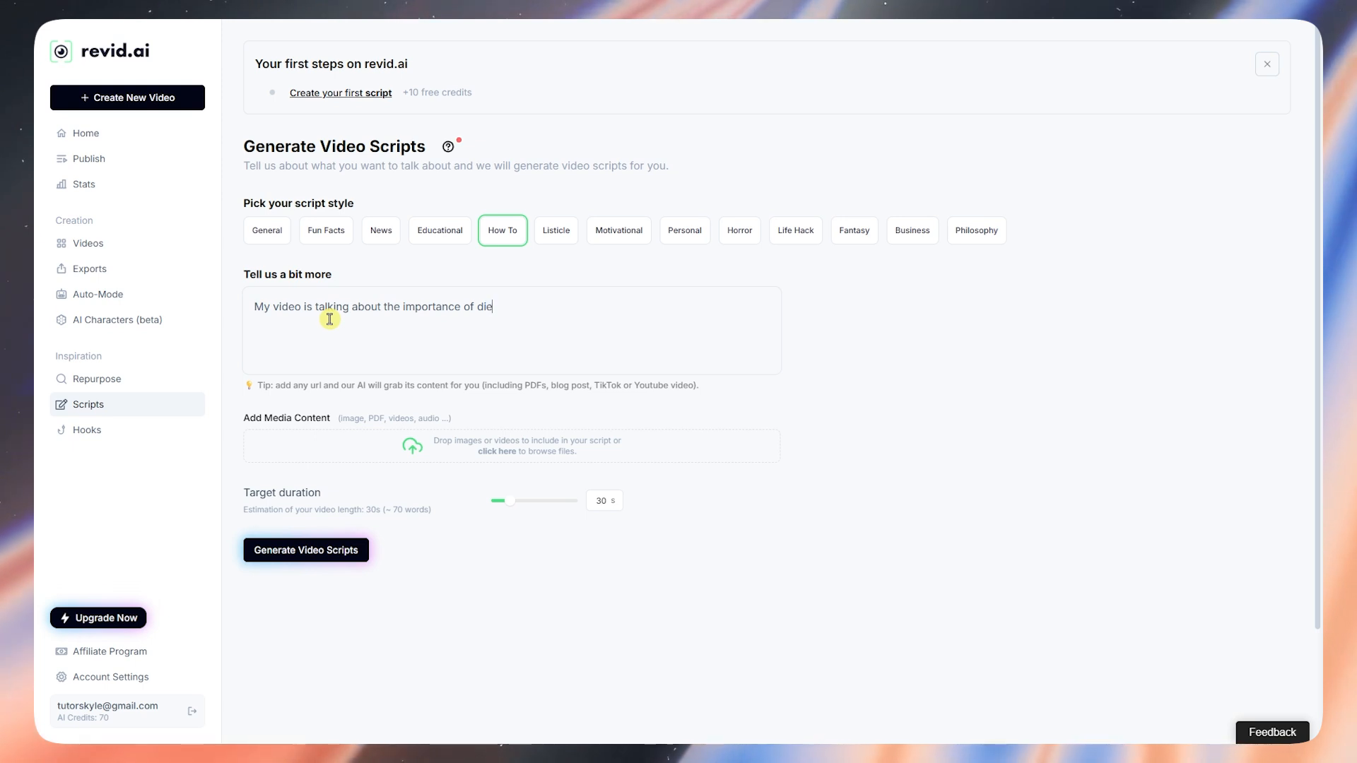
pyautogui.write('t when it comes to fitness. Its')
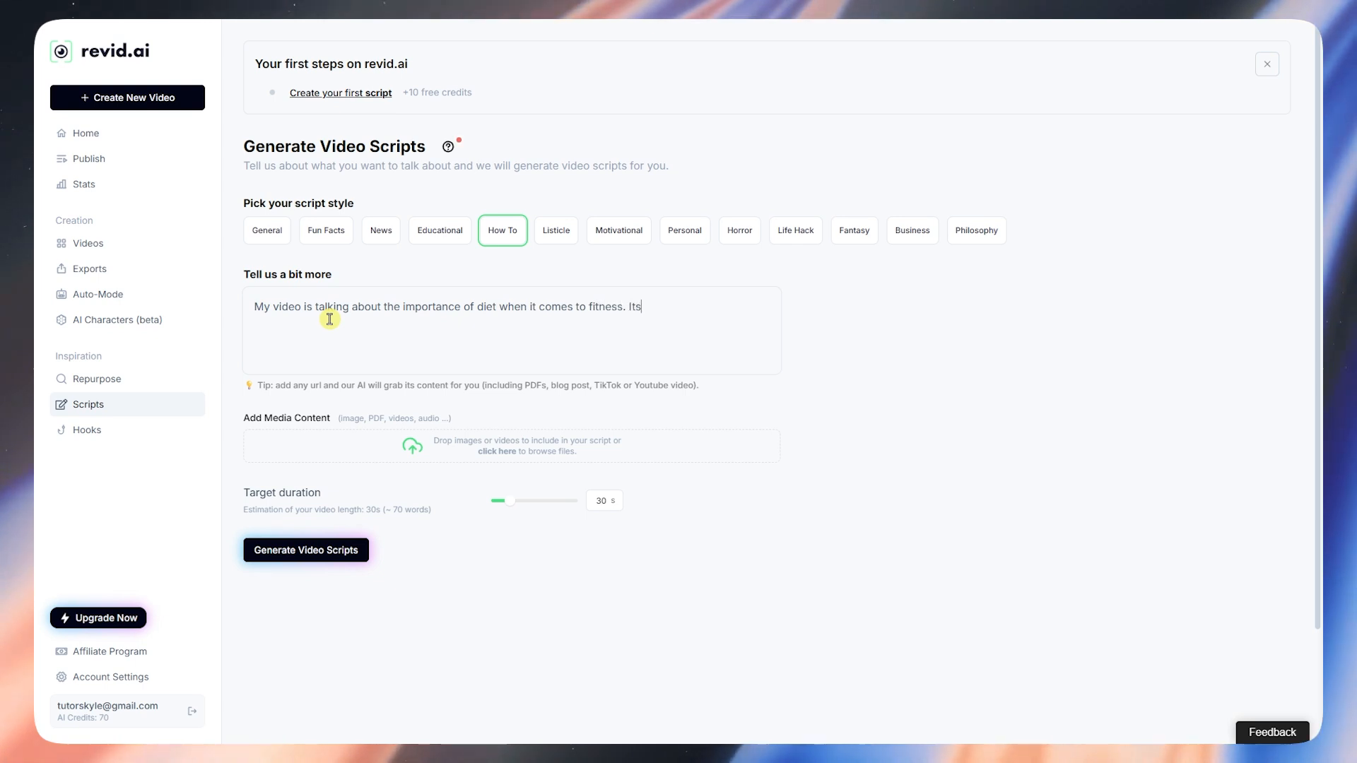
pyautogui.write('working out regu')
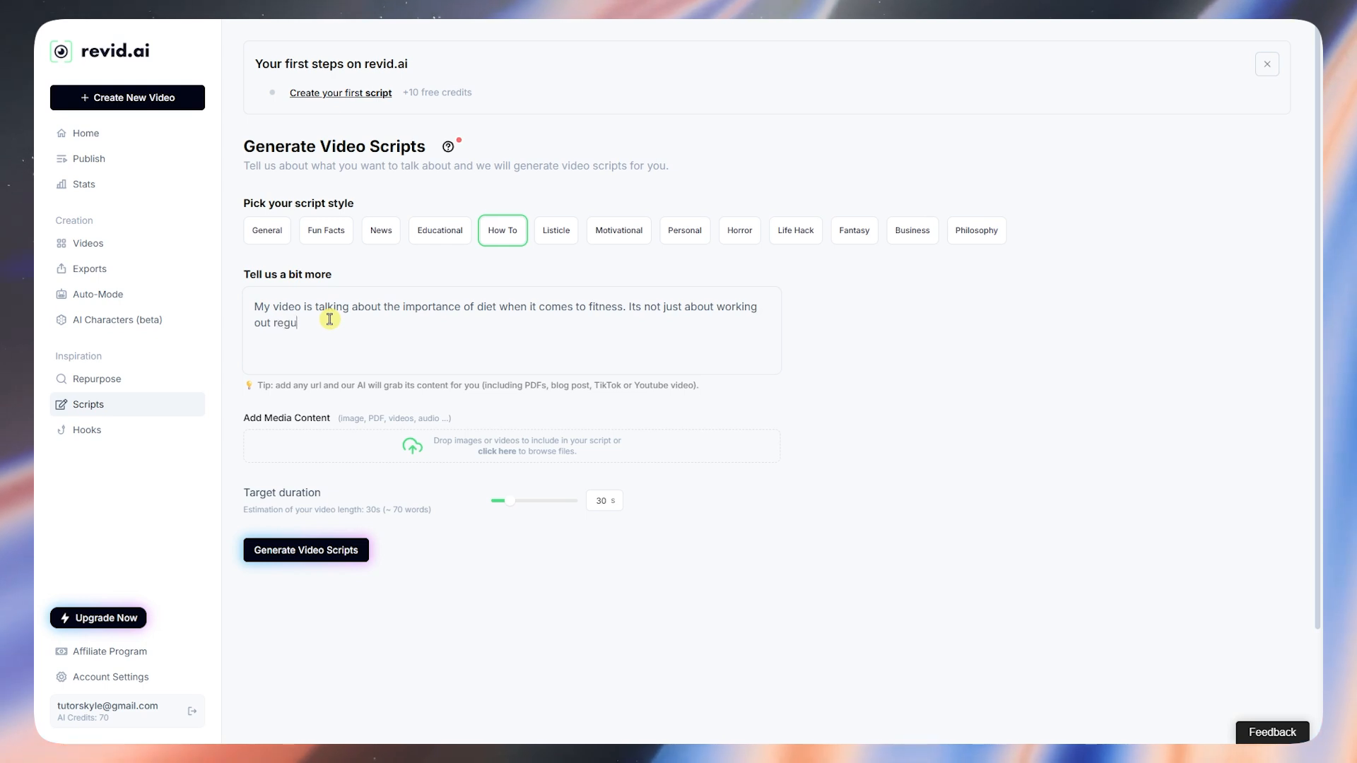
pyautogui.write('larly')
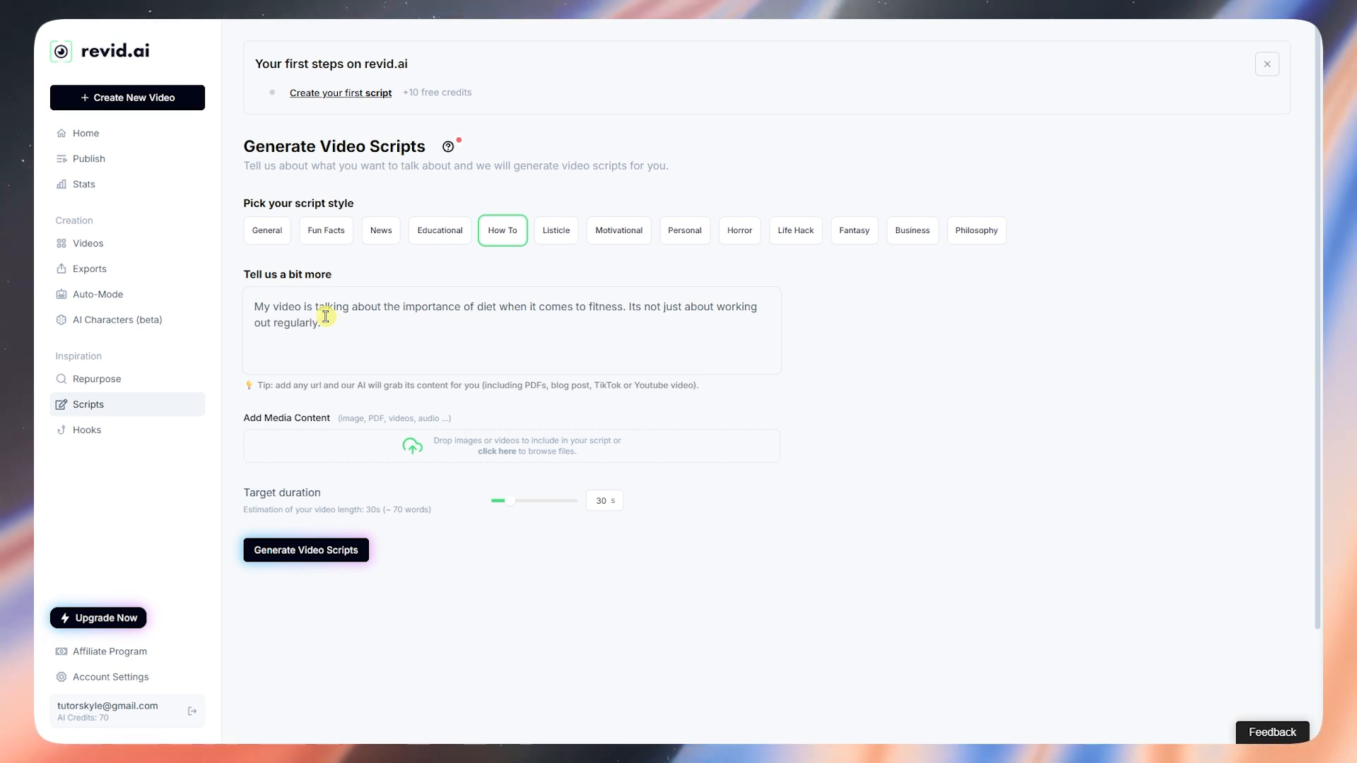
pyautogui.write('.')
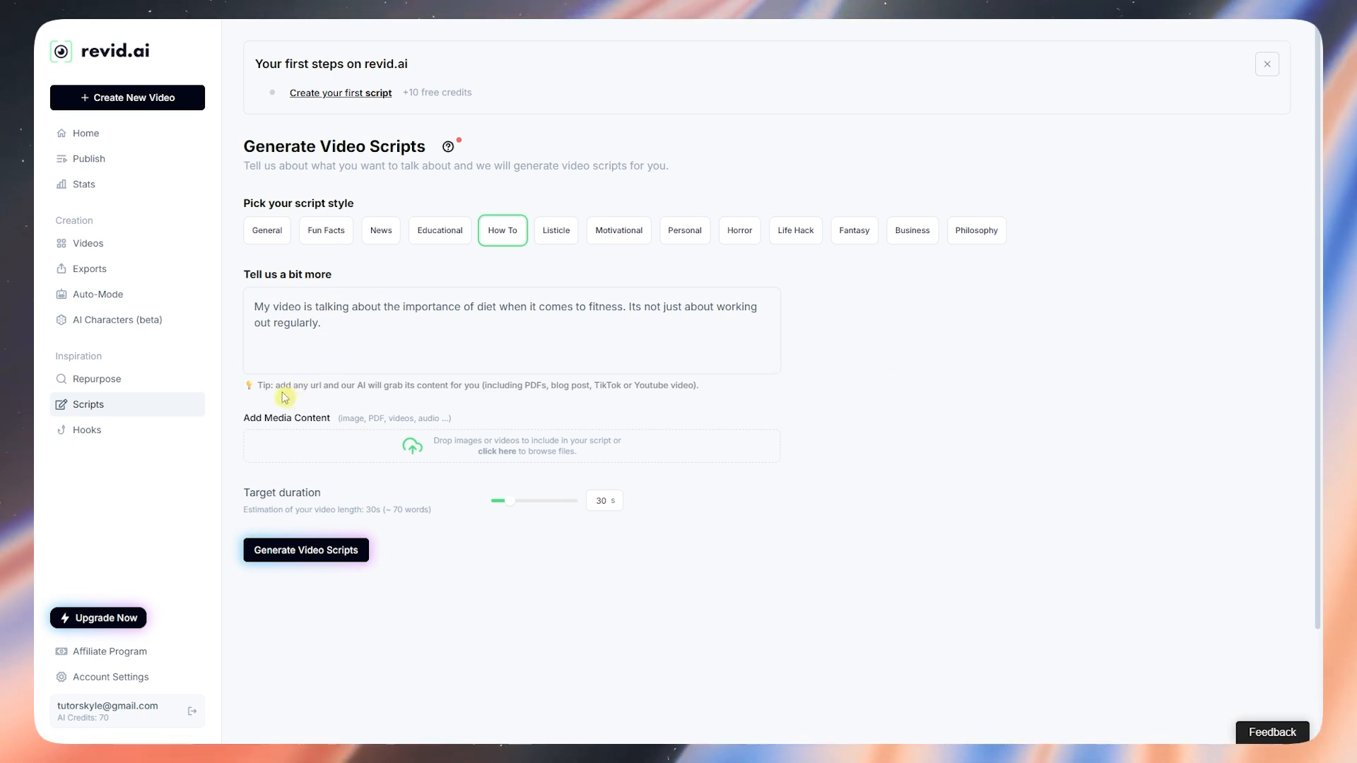
# Step: Review the tip and leave the target duration slider at 30 s
pyautogui.moveTo(278, 385); pyautogui.dragTo(495, 386)
pyautogui.click(541, 401)
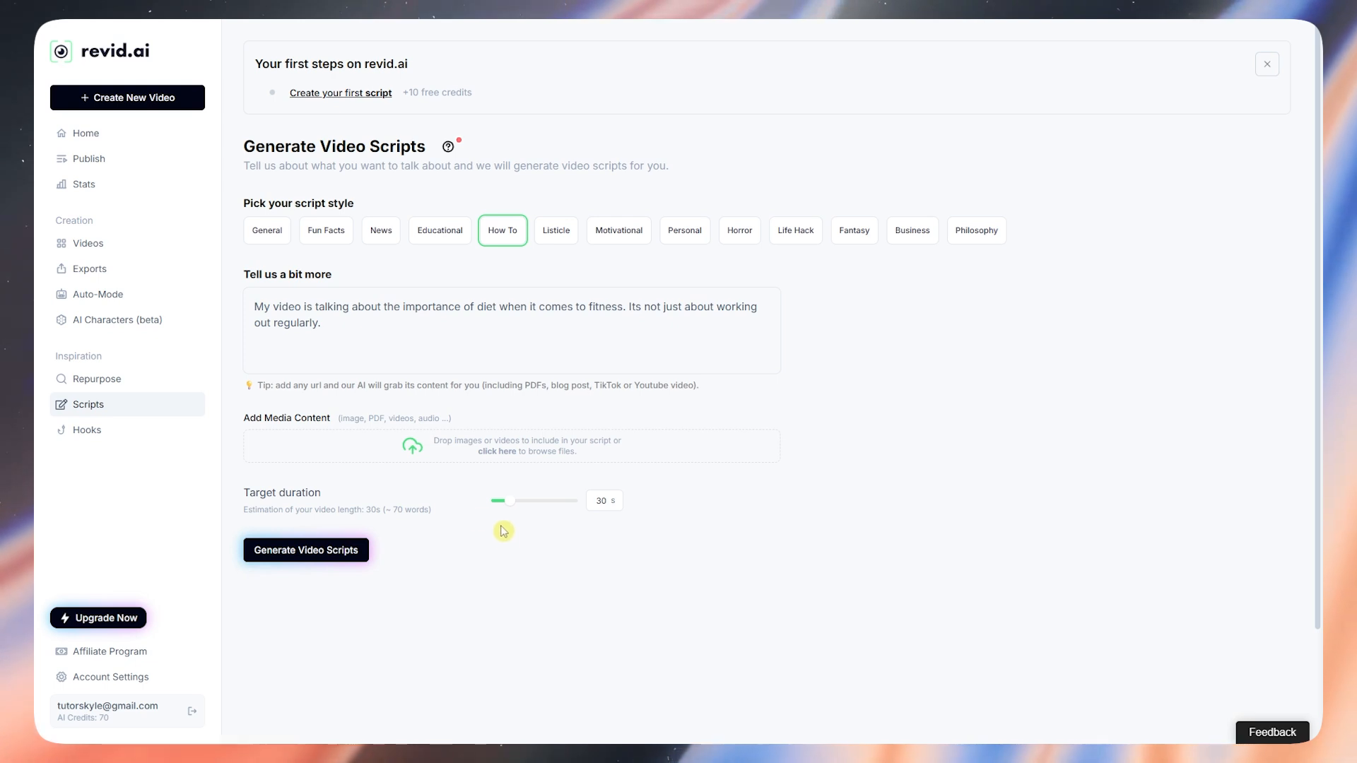
pyautogui.moveTo(257, 490); pyautogui.dragTo(368, 498)
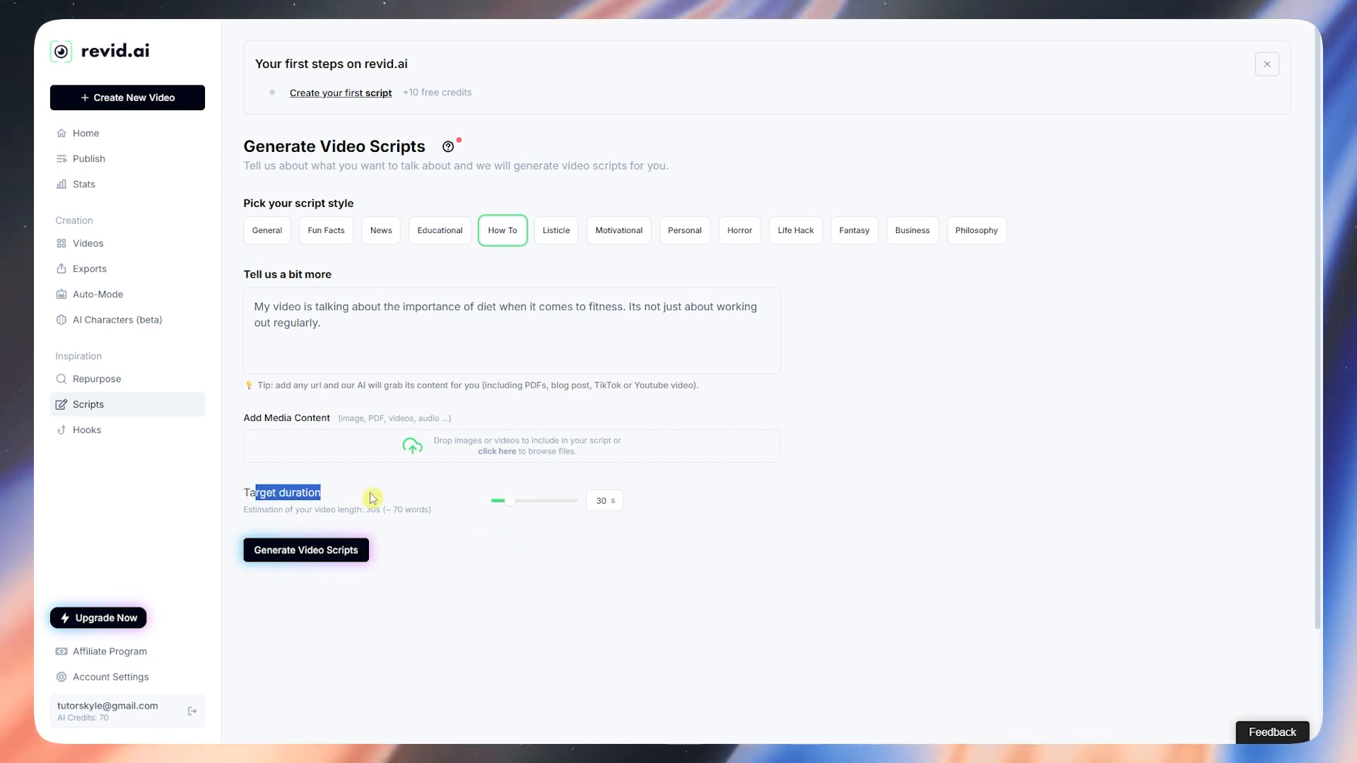
pyautogui.click(413, 501)
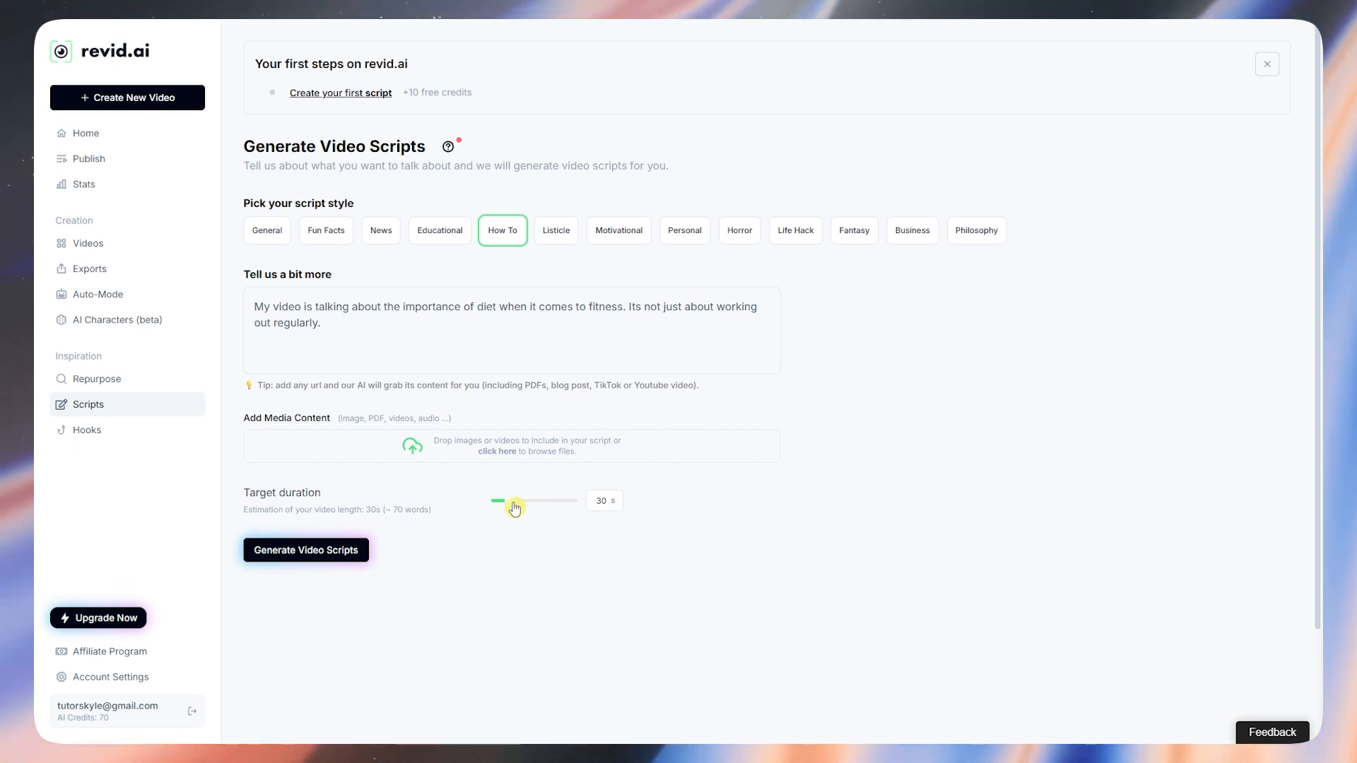
pyautogui.moveTo(515, 506)
pyautogui.mouseDown()
pyautogui.moveTo(543, 505)
pyautogui.moveTo(512, 503)
pyautogui.mouseUp()
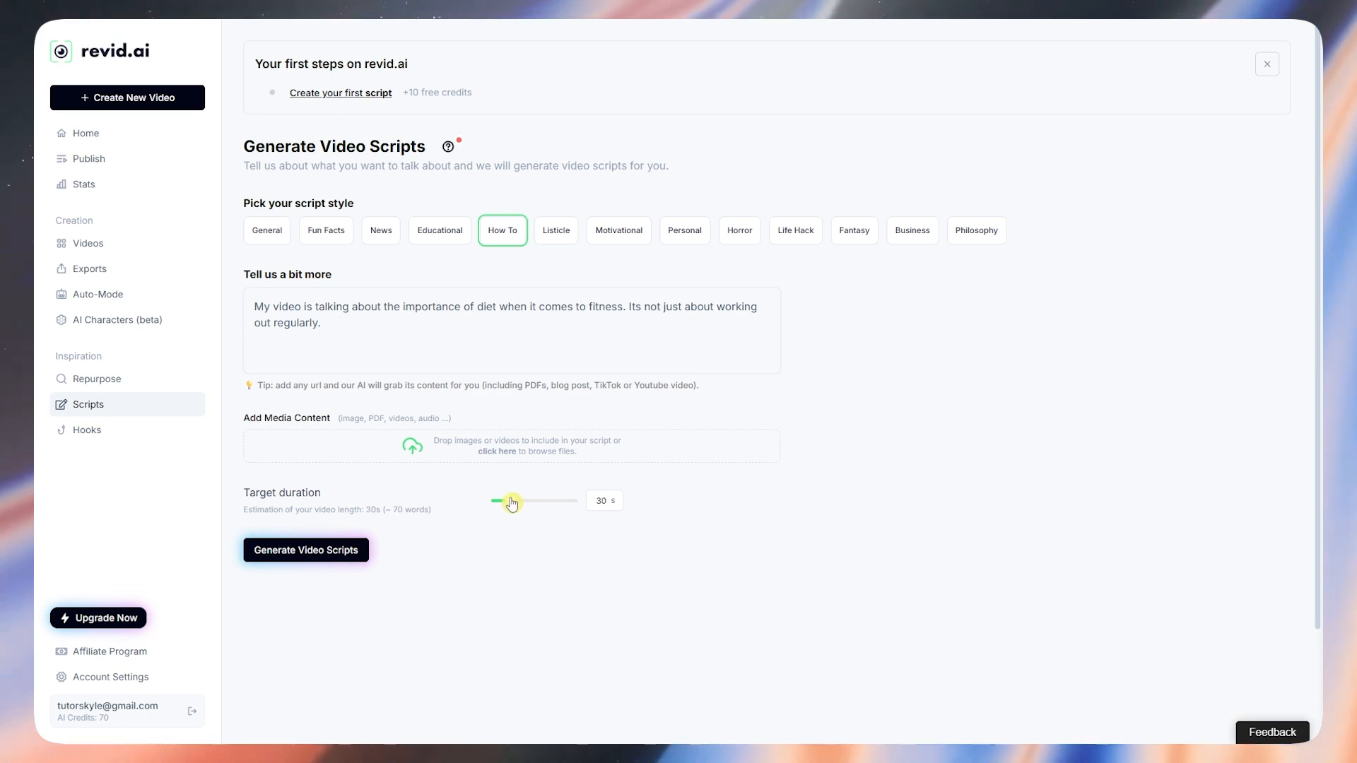
# Step: Generate three How To scripts on diet versus workouts and scroll to view them
pyautogui.click(332, 558)
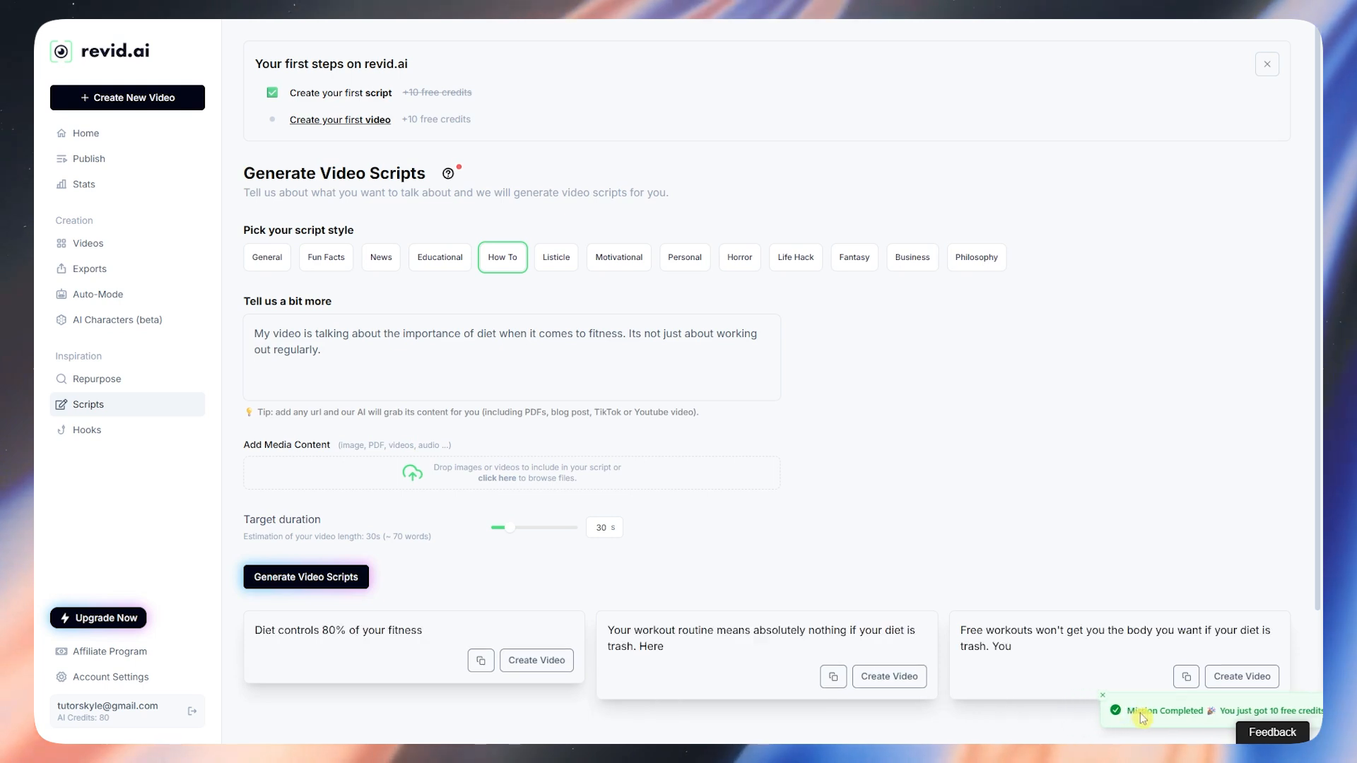
pyautogui.scroll(-2, 469, 563)
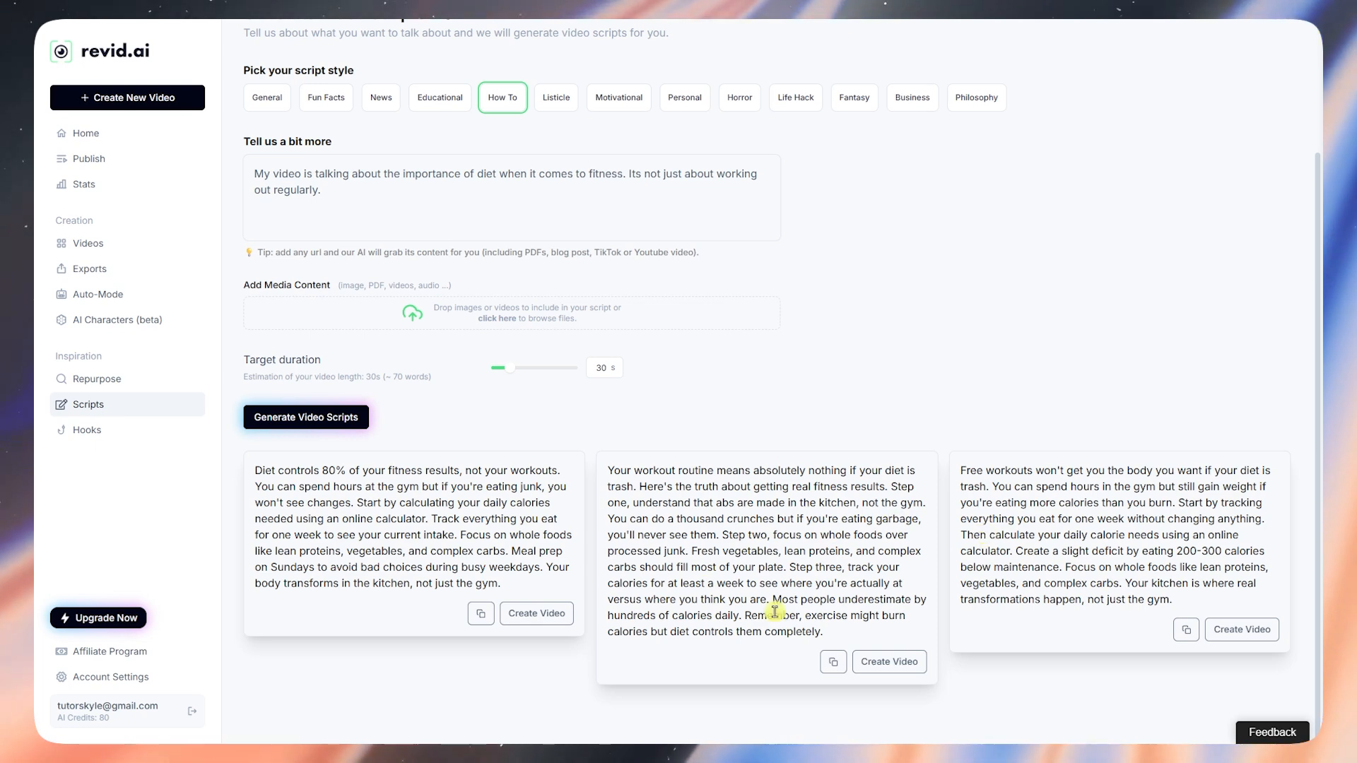
# Step: Start a new video from the first diet script card using the Prompt to Video tool
pyautogui.click(550, 622)
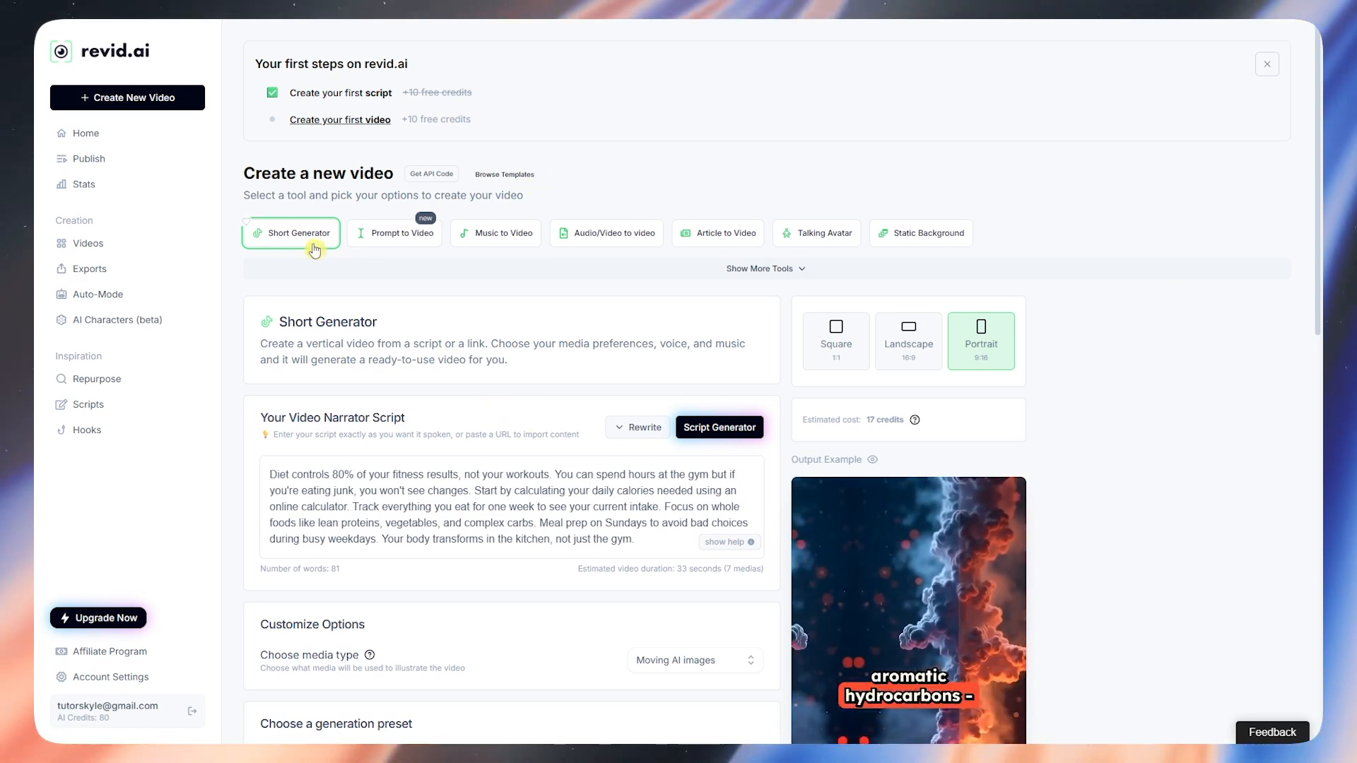
pyautogui.click(387, 244)
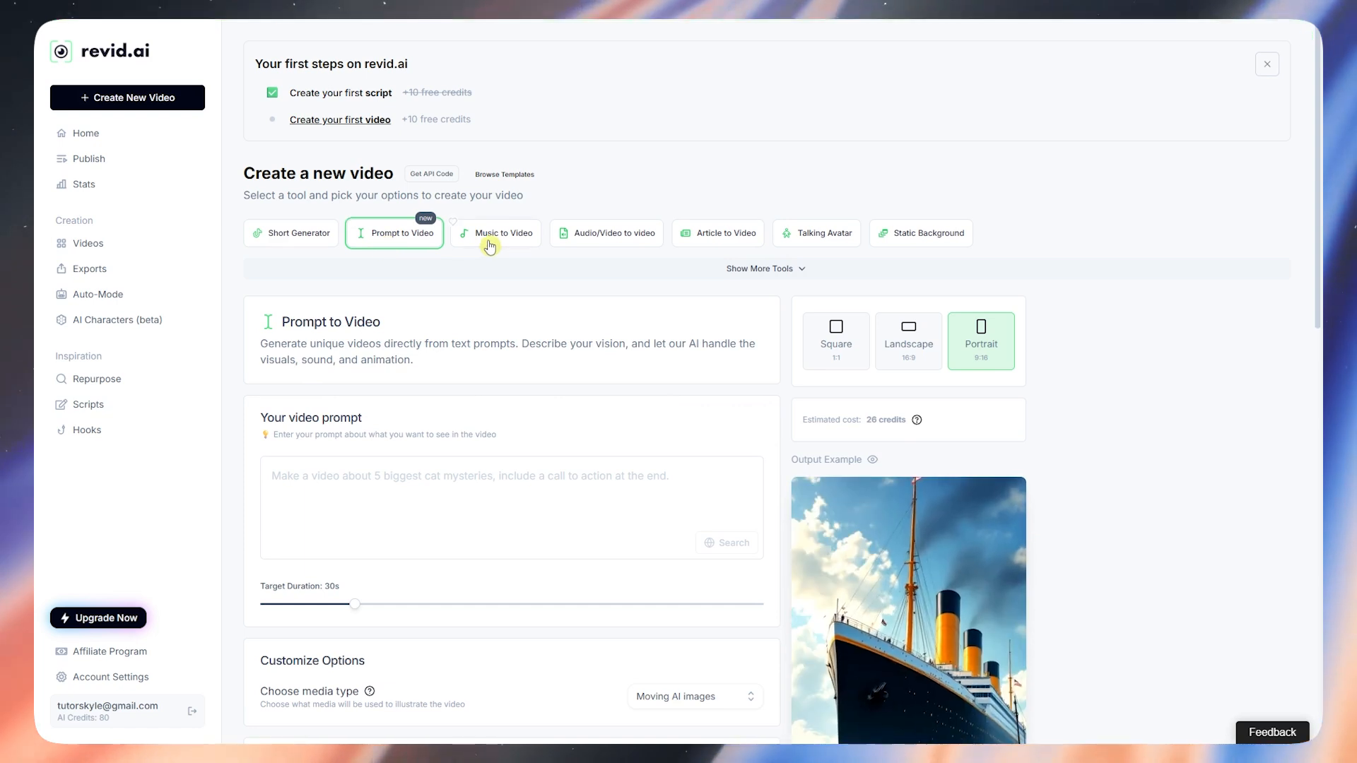
# Step: Preview the Music to Video, Audio/Video to video, Article to Video and Talking Avatar tools
pyautogui.click(495, 240)
pyautogui.click(606, 239)
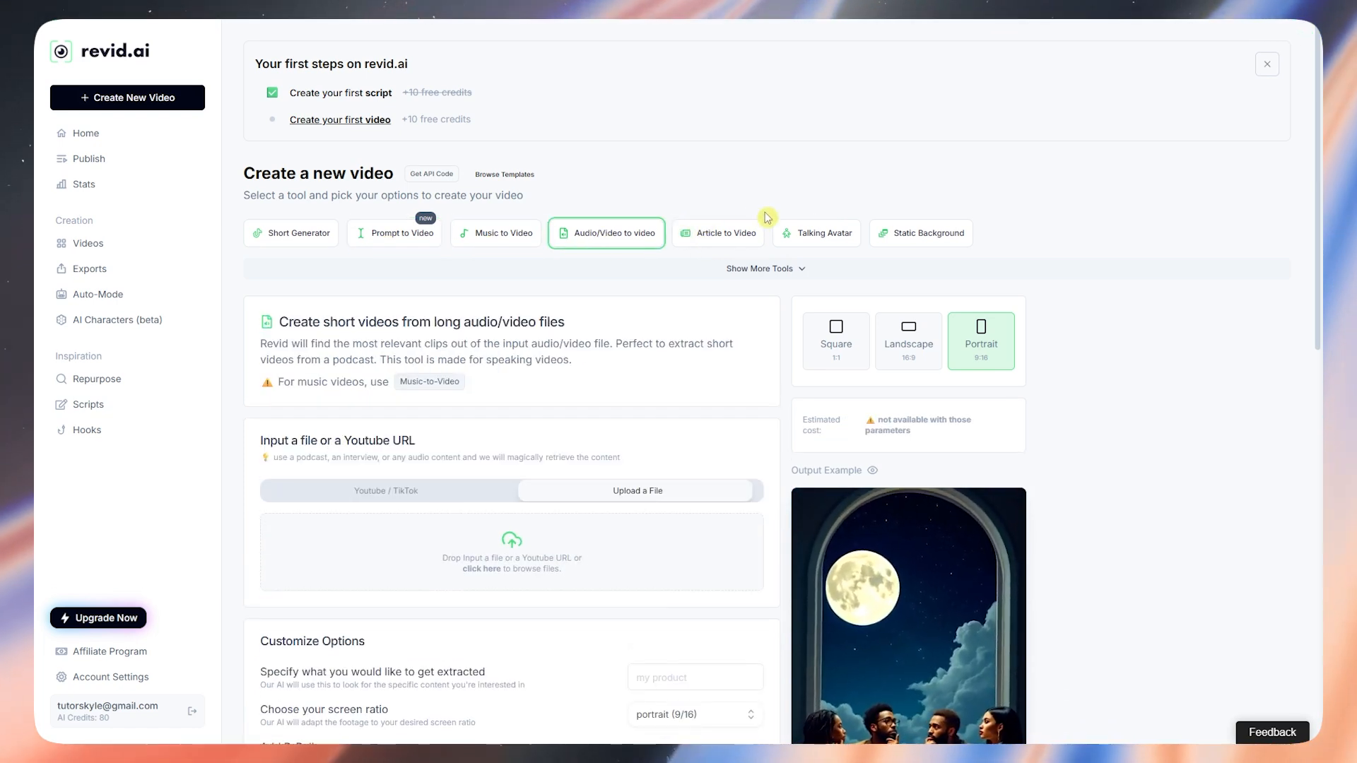
pyautogui.click(742, 230)
pyautogui.click(821, 230)
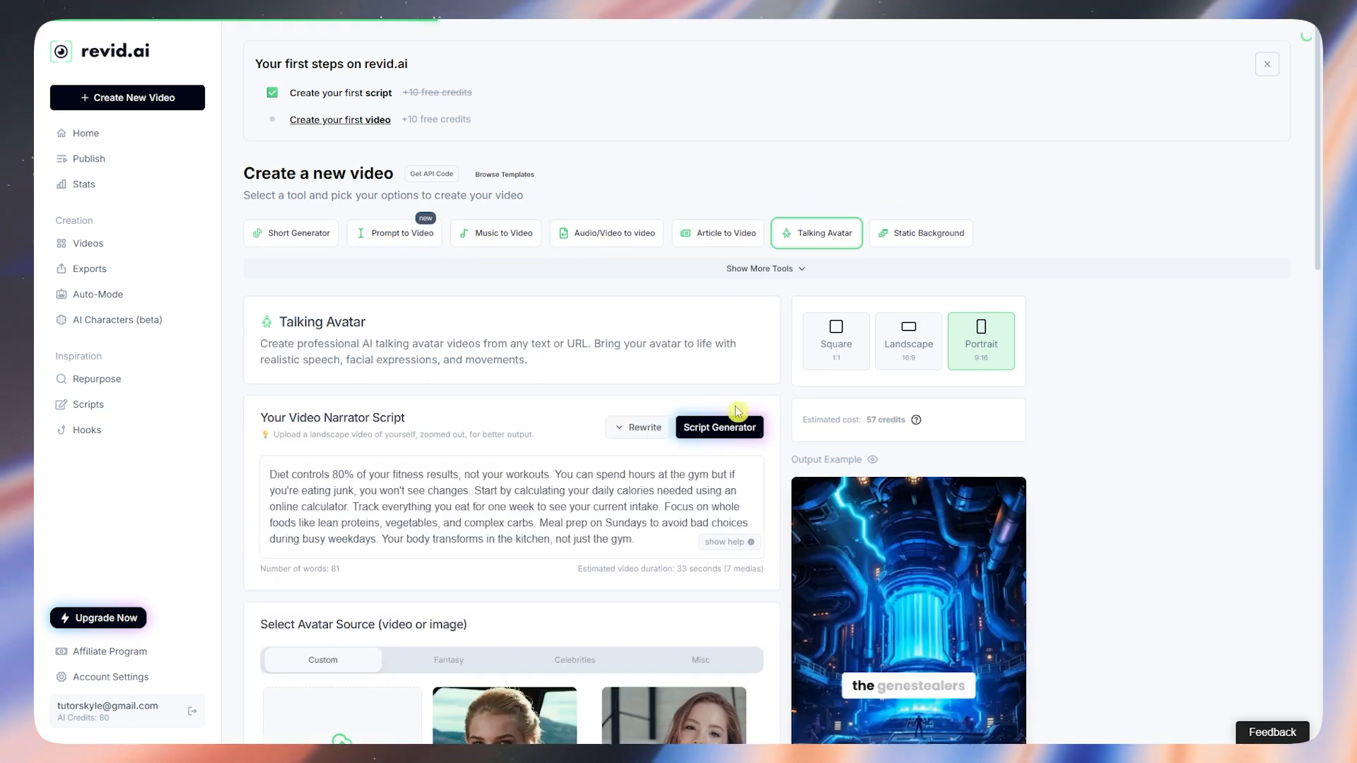
pyautogui.scroll(-5, 411, 532)
pyautogui.scroll(1, 714, 417)
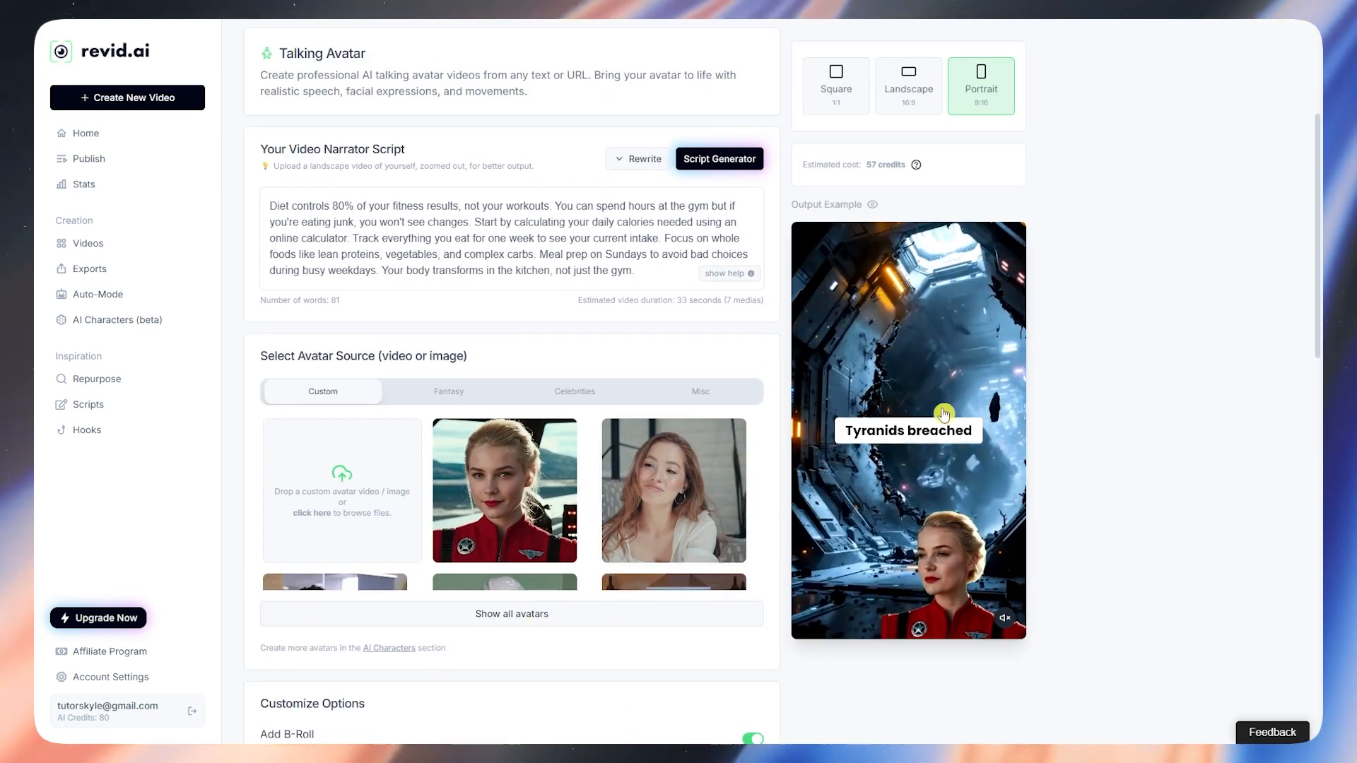
# Step: Browse the full avatar list, then switch to the Static Background tool
pyautogui.click(527, 613)
pyautogui.scroll(-6, 541, 609)
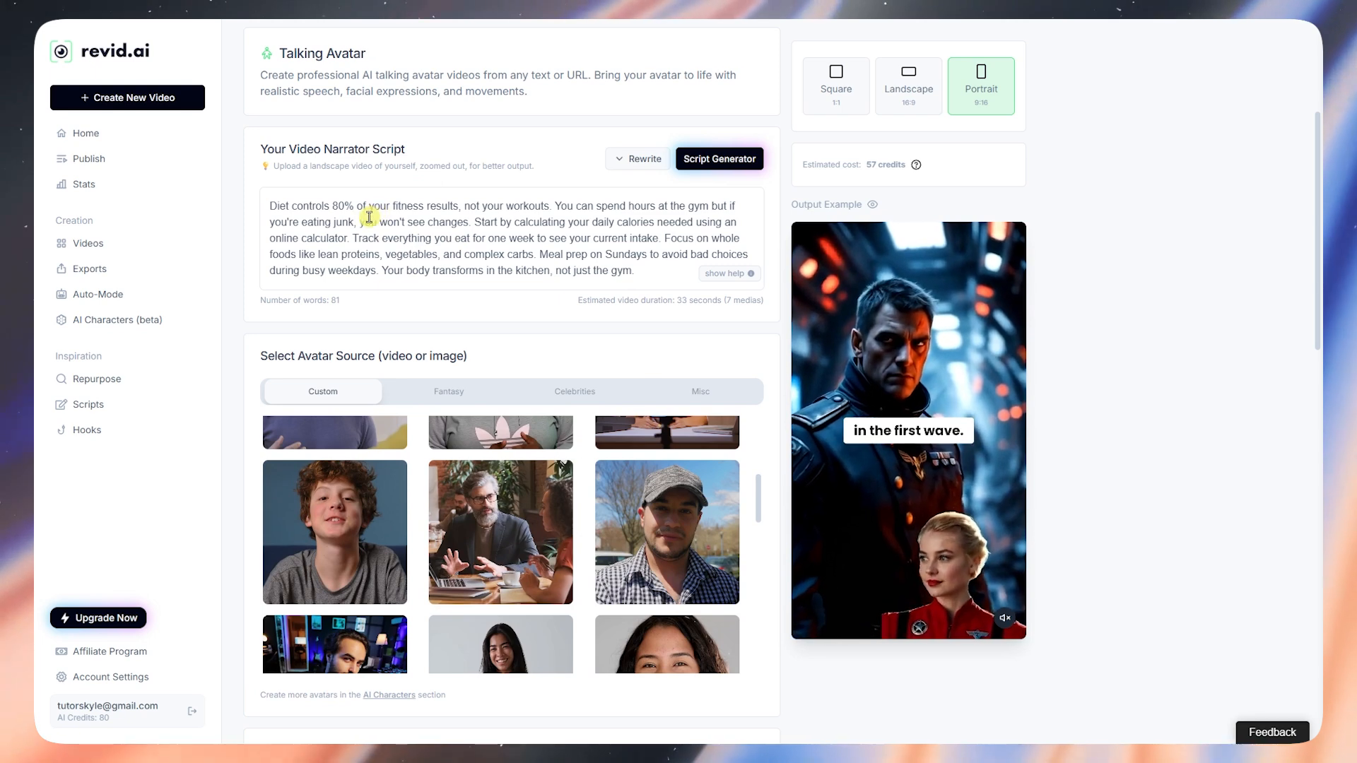
pyautogui.scroll(-1, 381, 205)
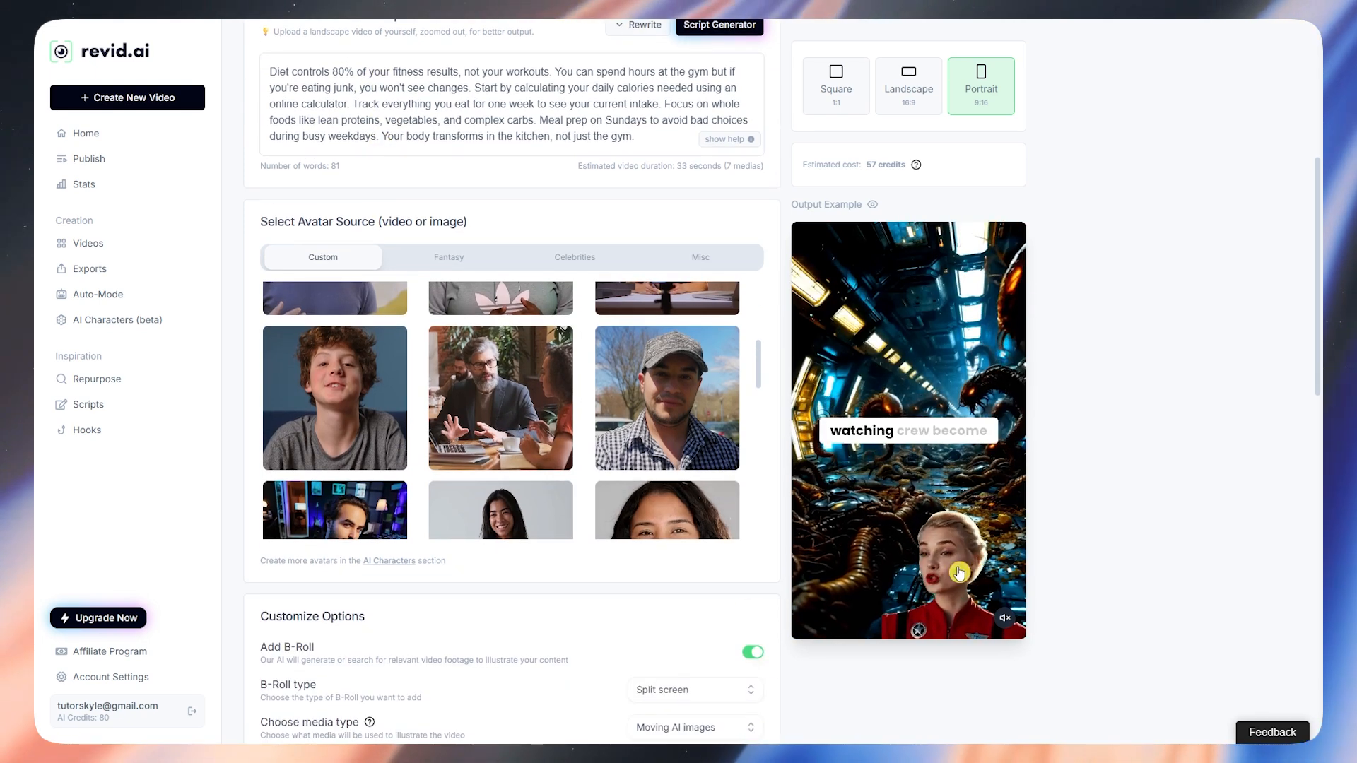
pyautogui.scroll(-2, 527, 592)
pyautogui.scroll(6, 526, 593)
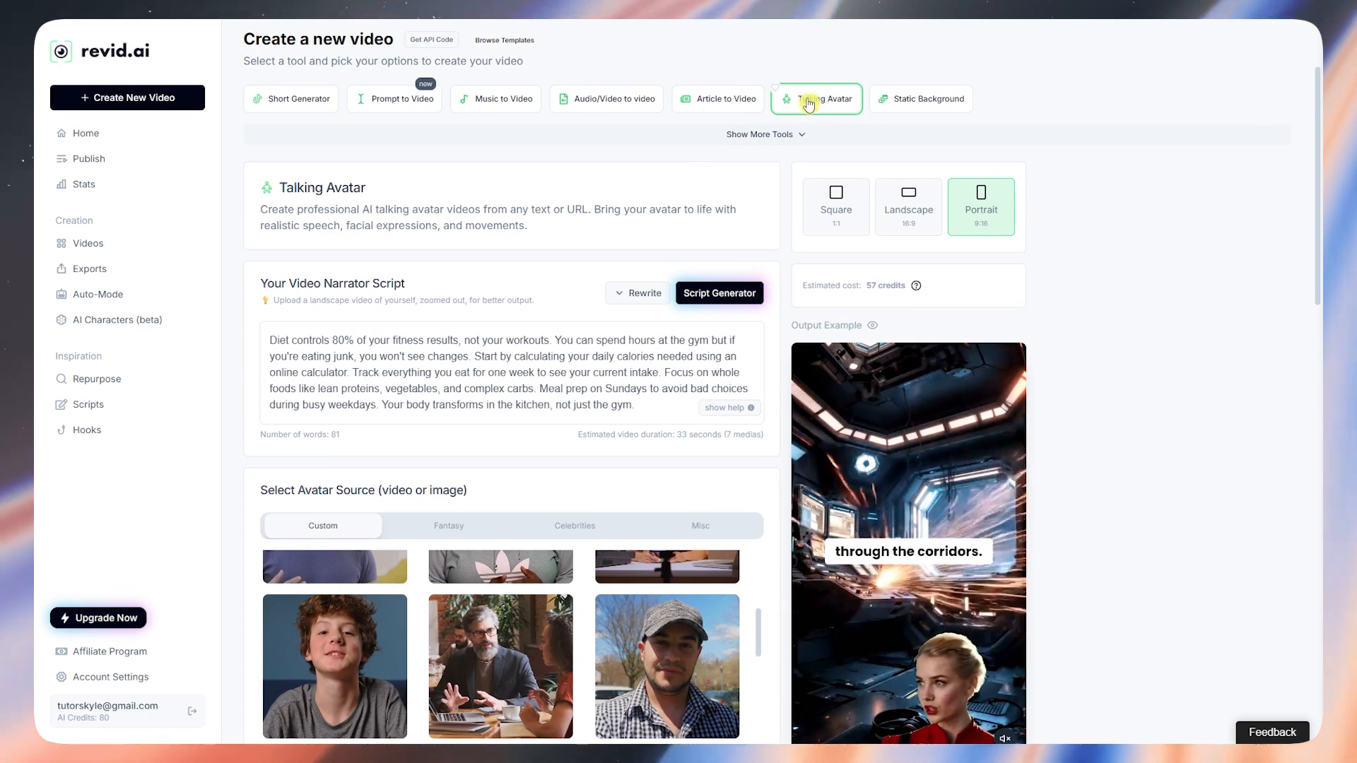
pyautogui.scroll(2, 895, 204)
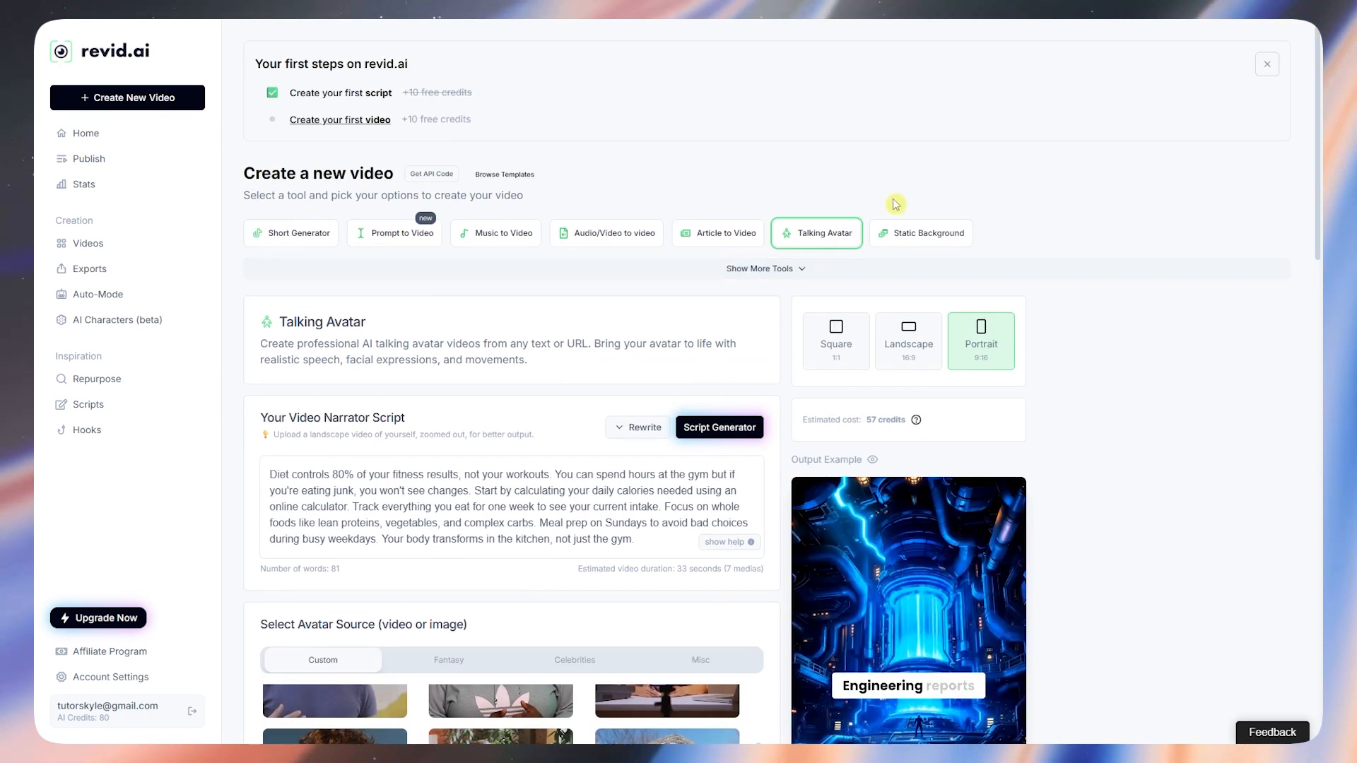
pyautogui.click(905, 242)
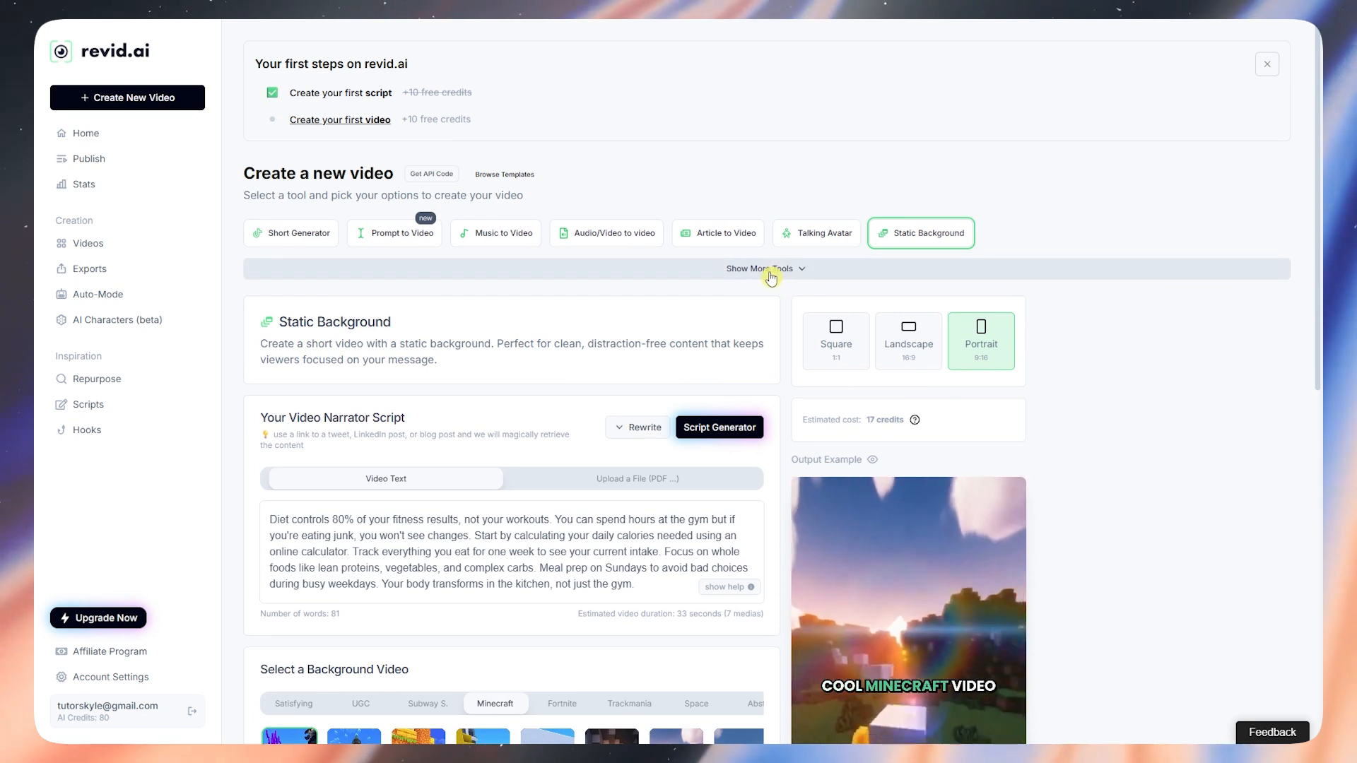
# Step: Reveal the full tool grid and preview the YouTube-to-shorts and video podcast tools
pyautogui.click(771, 272)
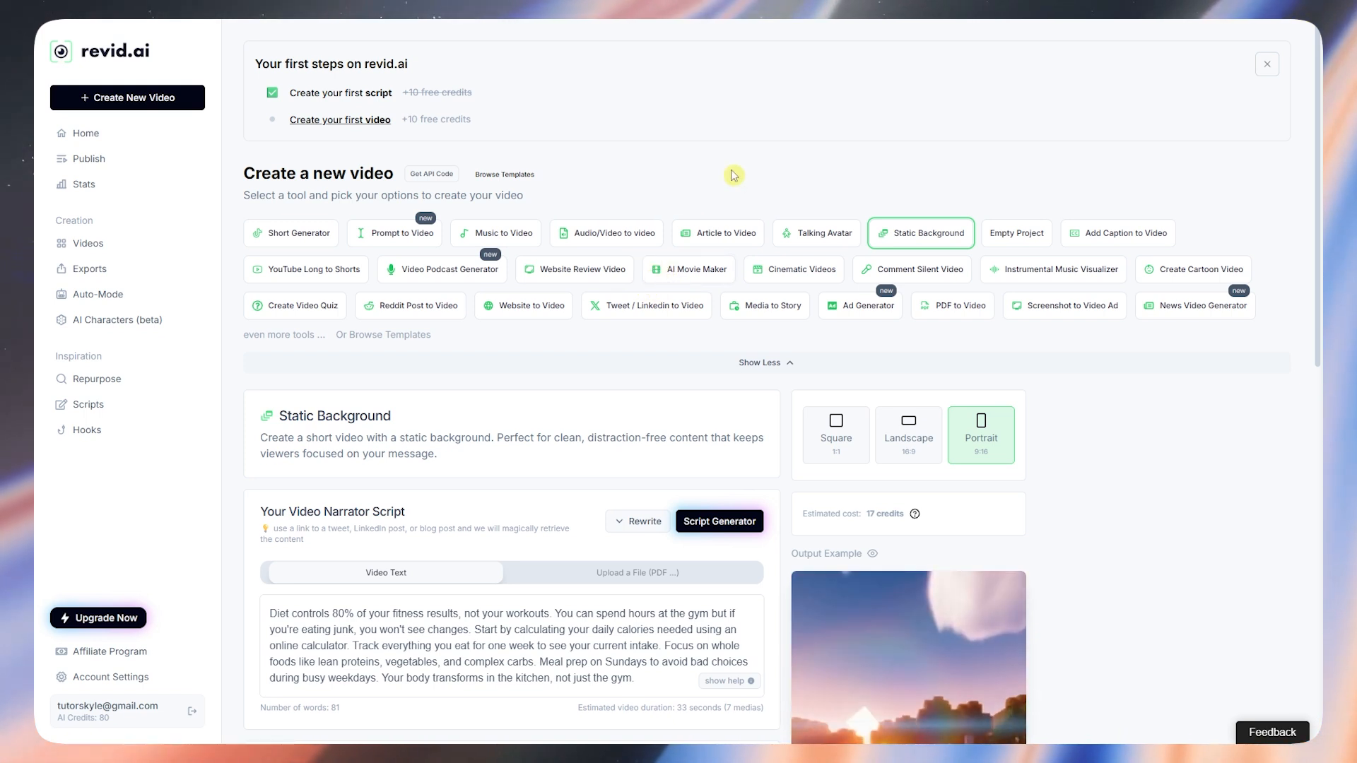
pyautogui.click(341, 280)
pyautogui.click(456, 280)
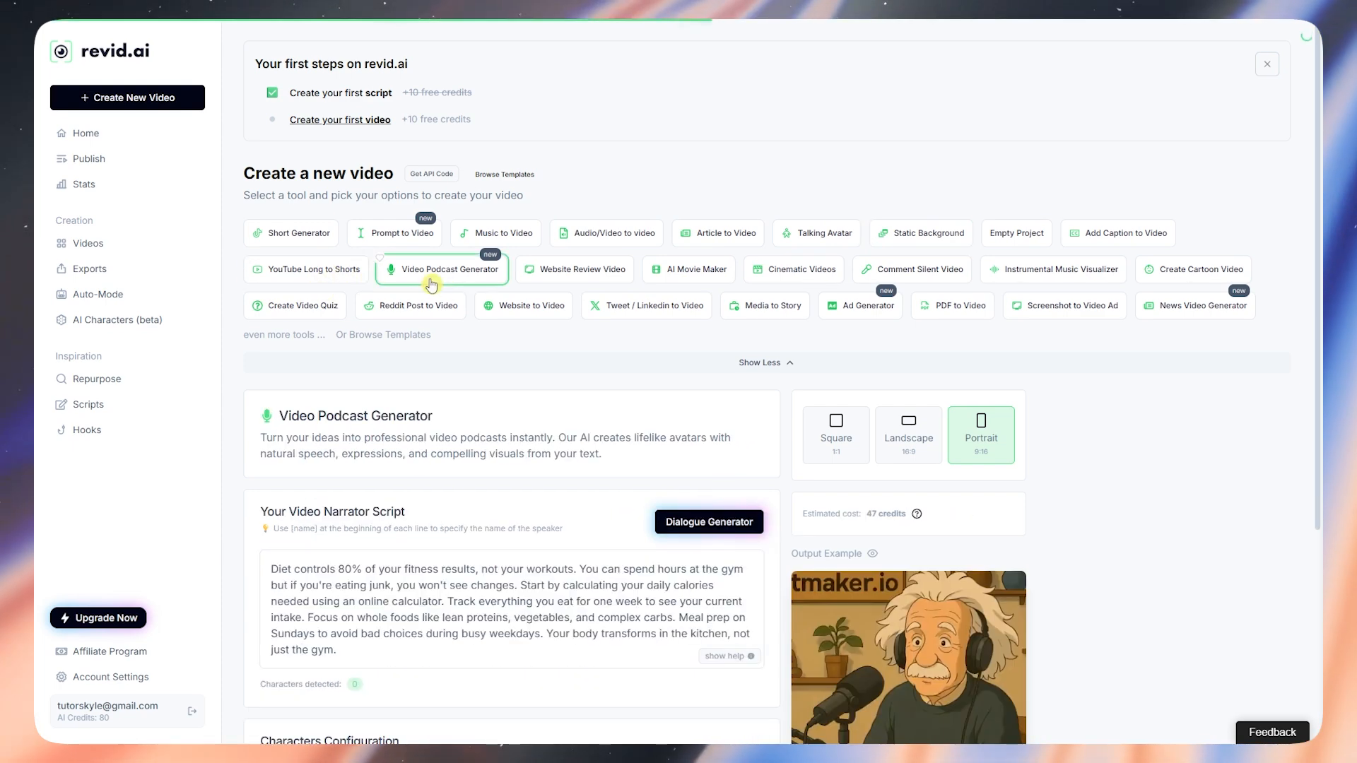
pyautogui.scroll(-4, 707, 424)
pyautogui.scroll(-1, 924, 565)
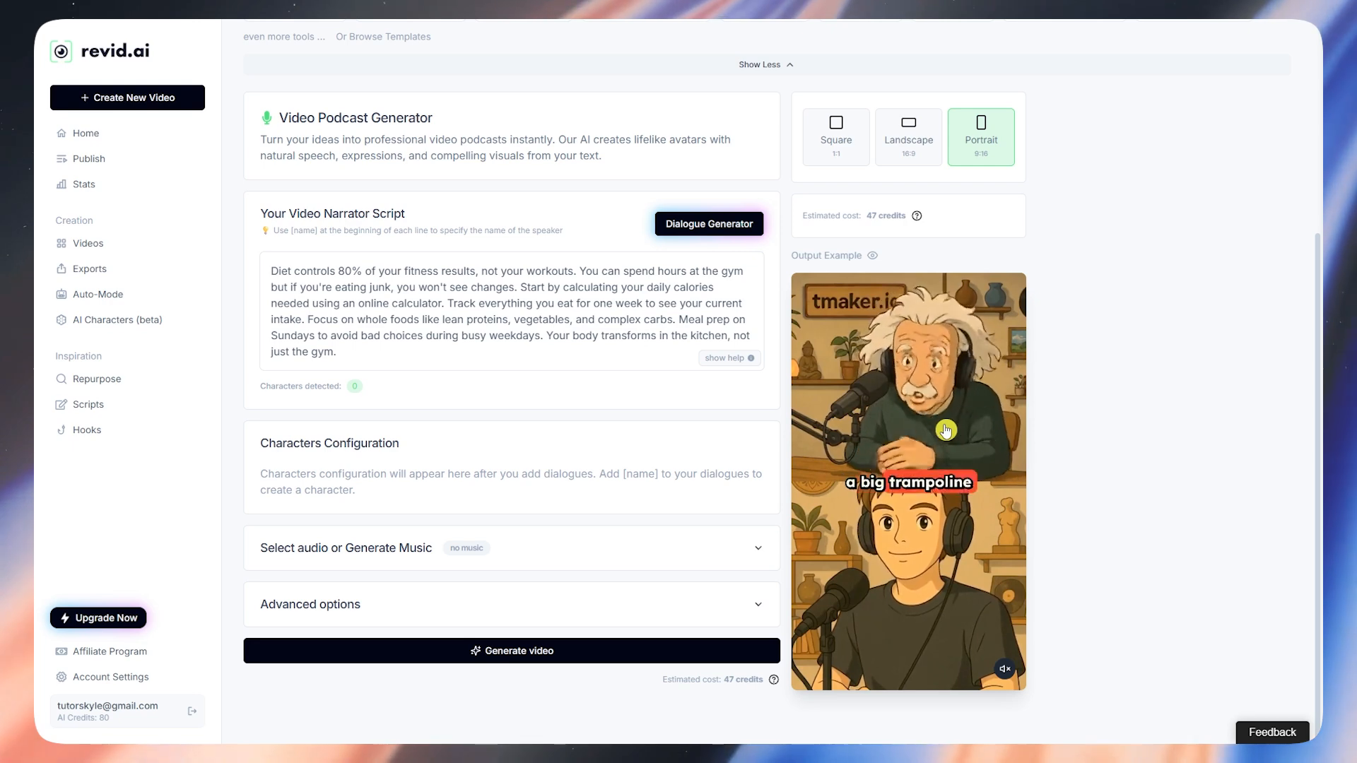
pyautogui.scroll(3, 939, 438)
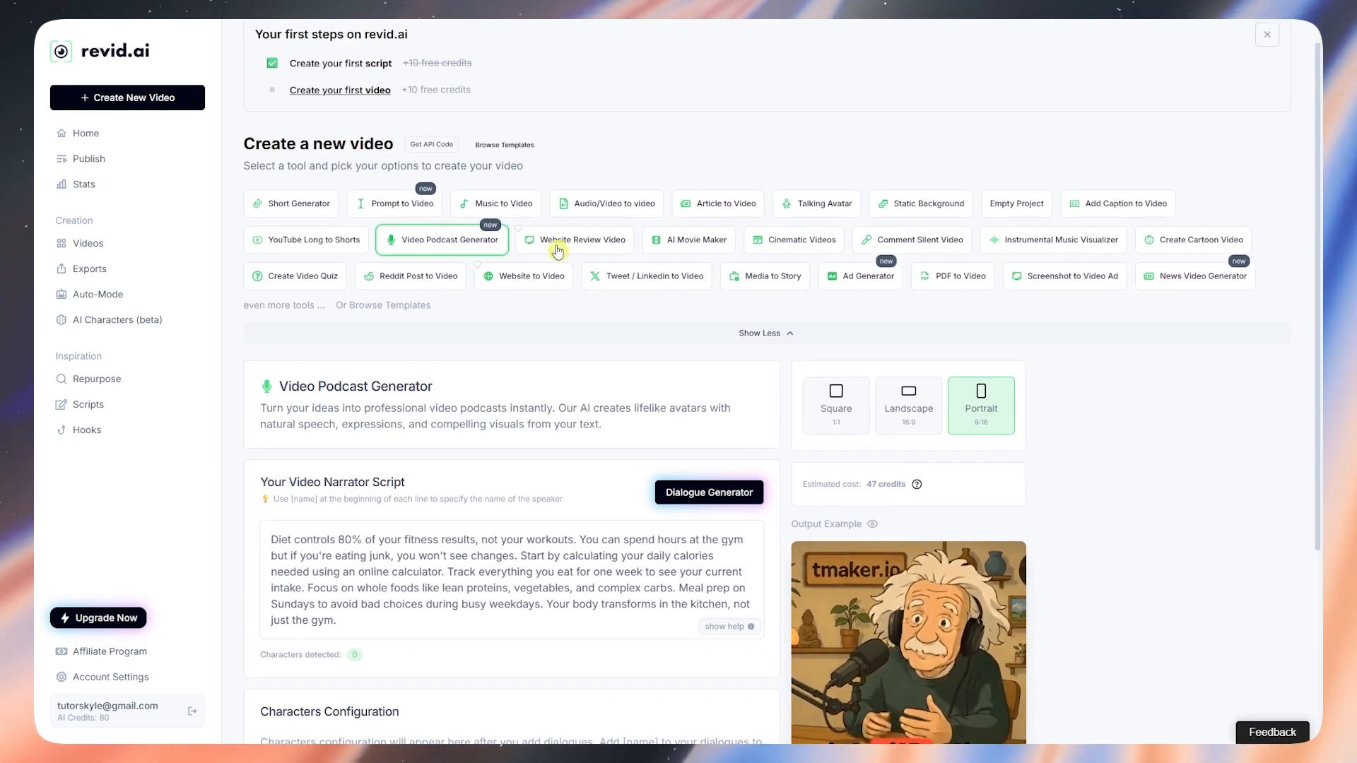
# Step: Preview the Website Review Video, AI Movie Maker and Cinematic Videos tools
pyautogui.click(569, 238)
pyautogui.scroll(-3, 925, 556)
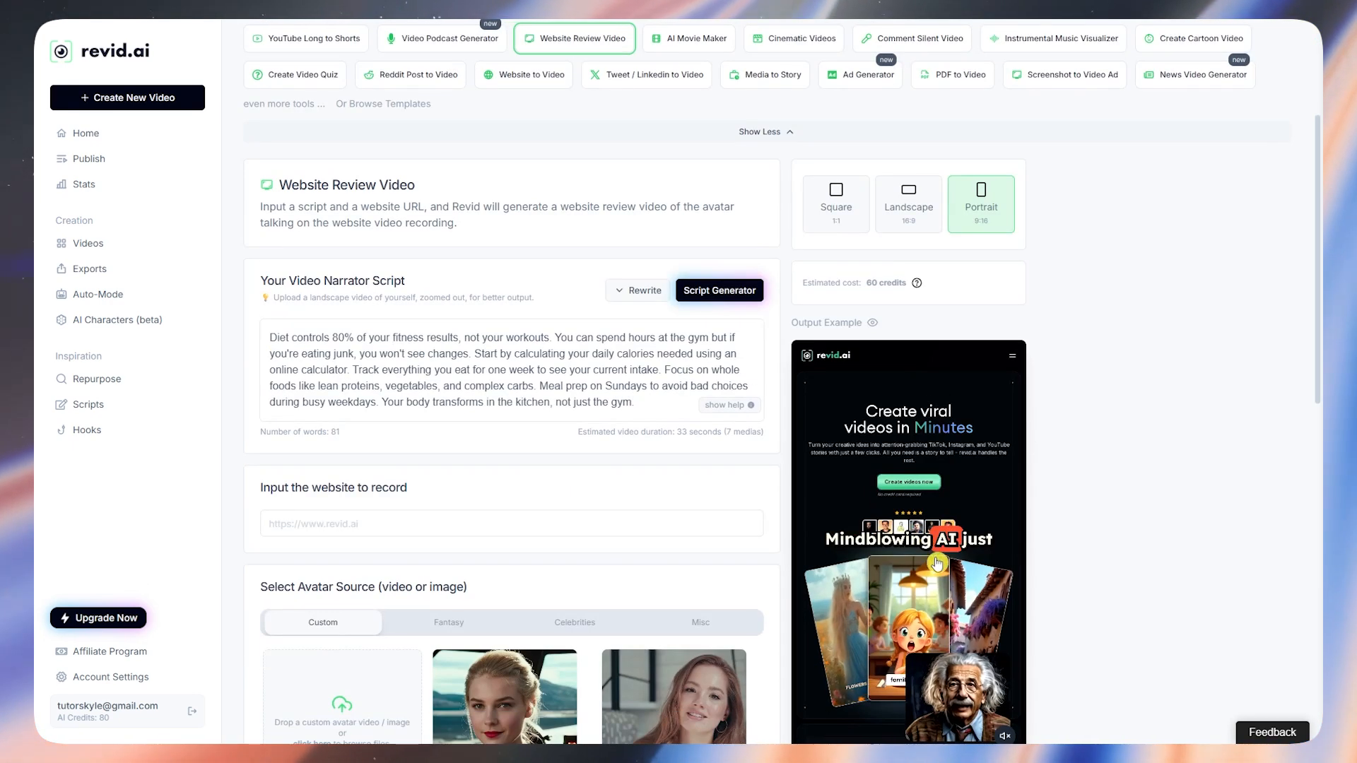
pyautogui.scroll(2, 745, 302)
pyautogui.click(690, 182)
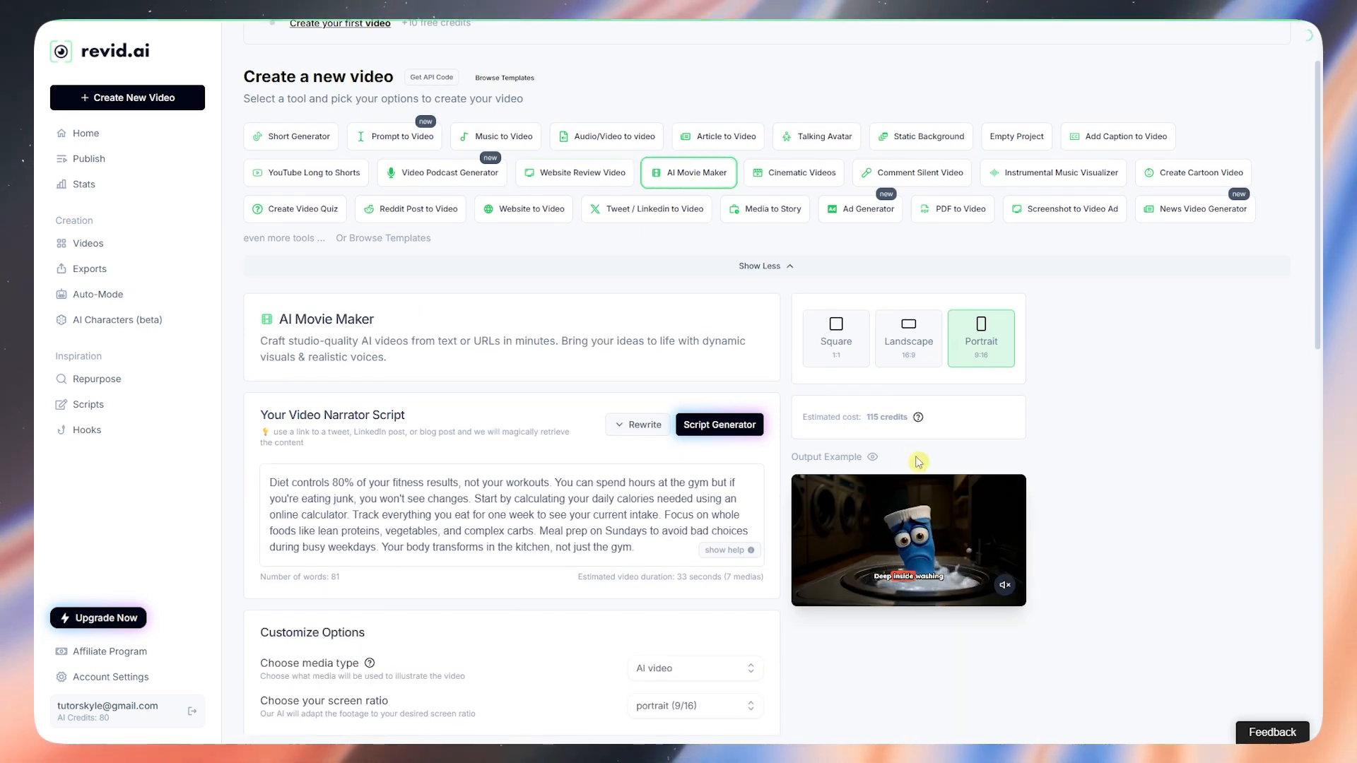
pyautogui.click(804, 185)
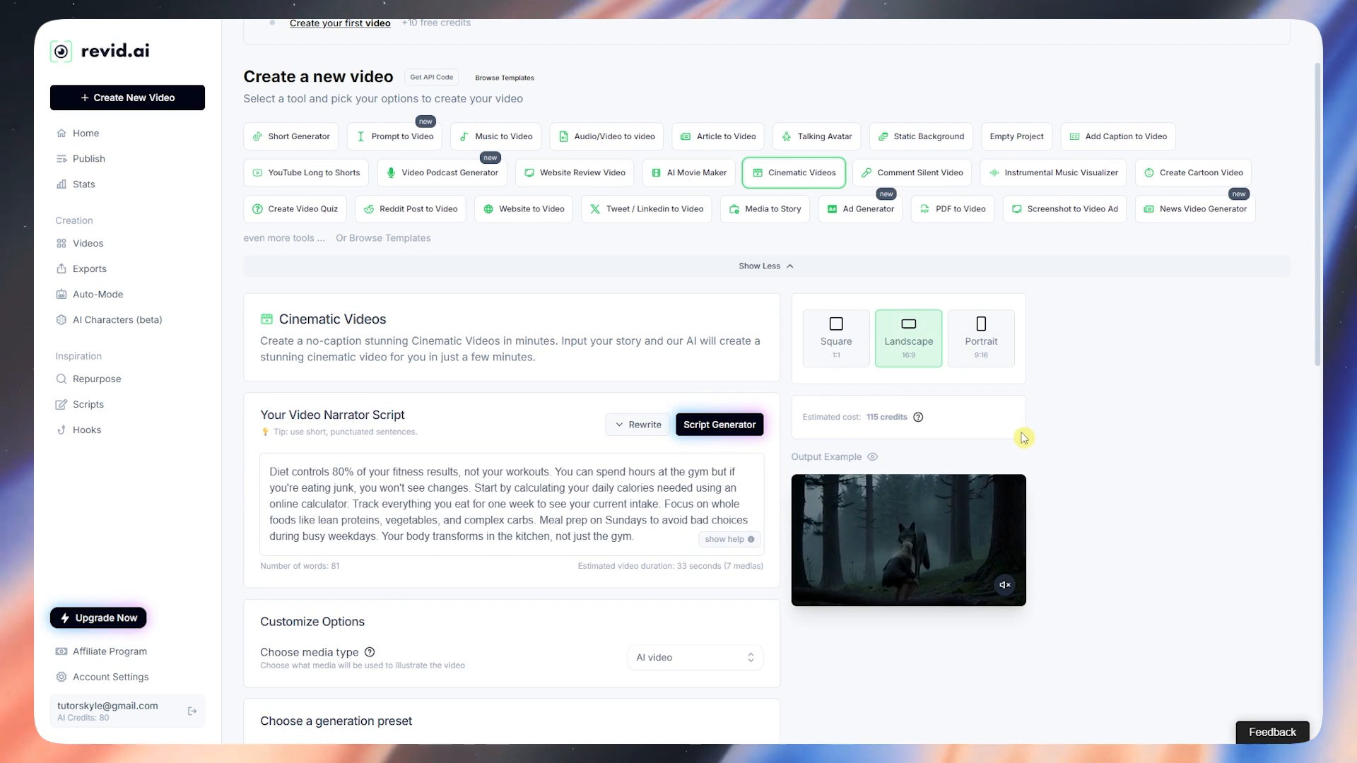
pyautogui.scroll(2, 1024, 438)
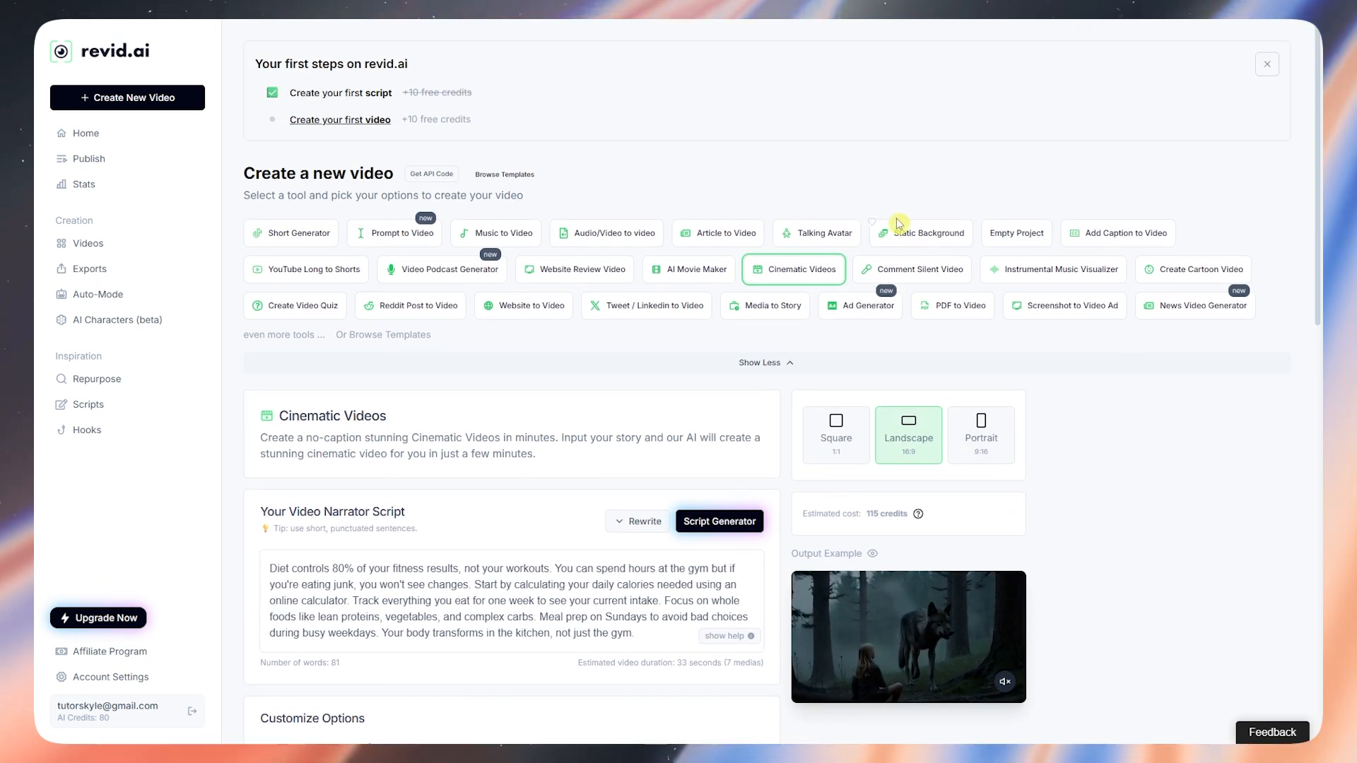
# Step: Preview Comment Silent Video, Instrumental Music Visualizer, Create Cartoon Video and Create Video Quiz
pyautogui.click(912, 276)
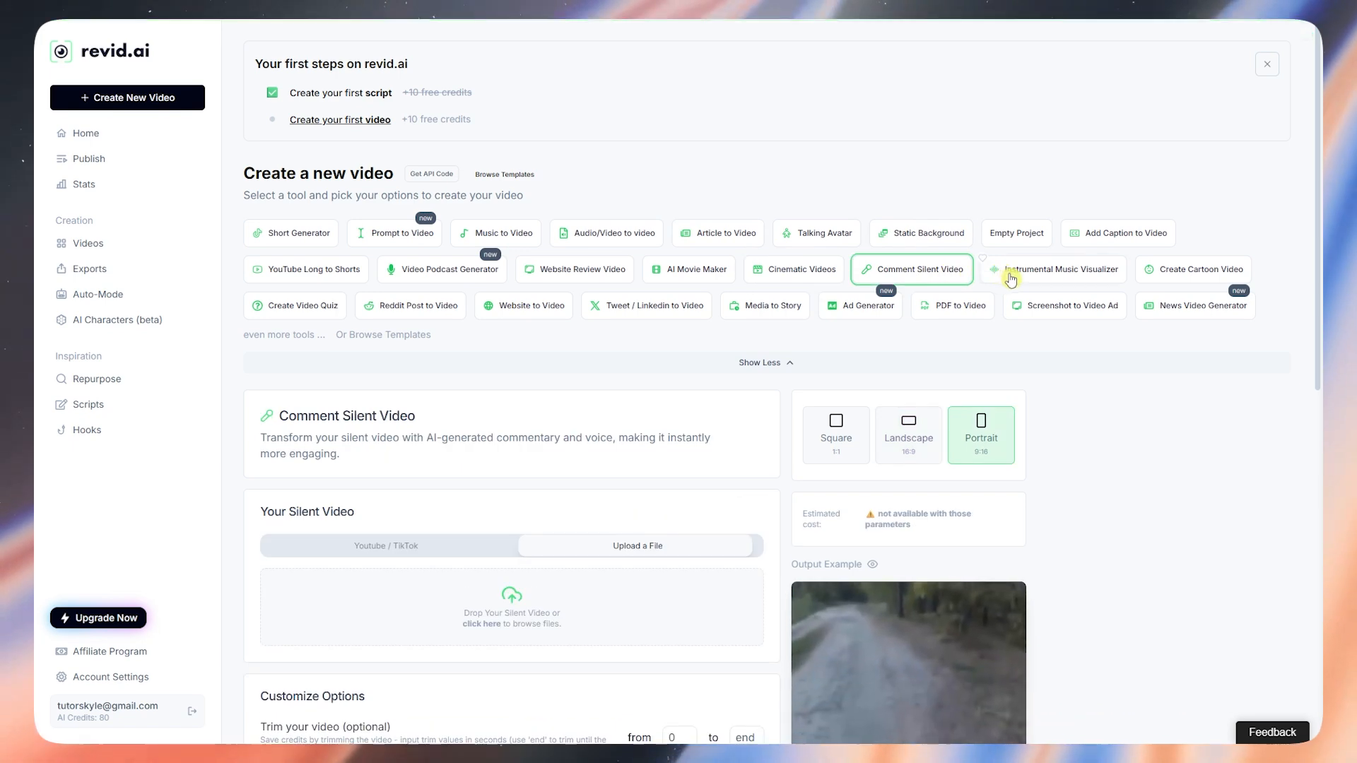
pyautogui.click(1070, 269)
pyautogui.click(1177, 276)
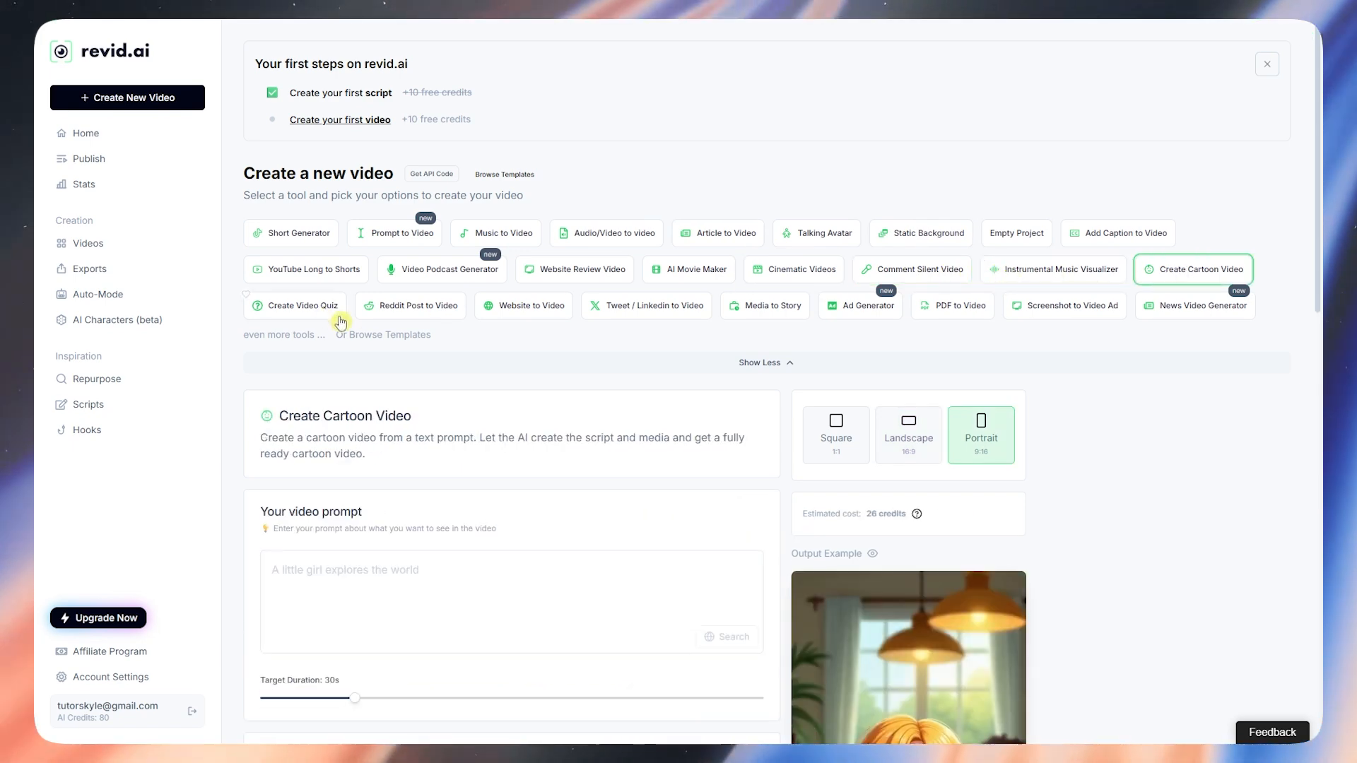
pyautogui.click(327, 307)
# Step: Switch to Reddit Post to Video and scroll to its post URL and comment-count options
pyautogui.click(427, 309)
pyautogui.scroll(-2, 564, 473)
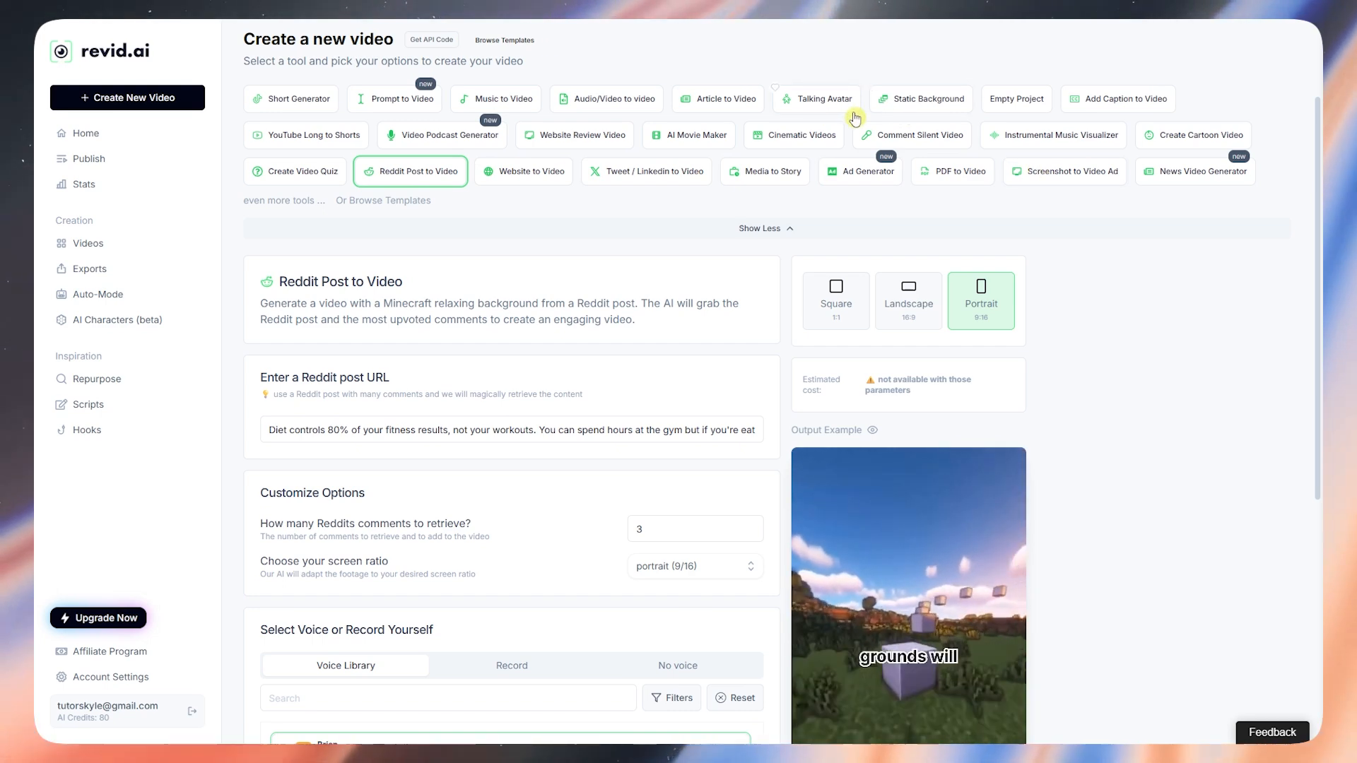
# Step: Preview the options of the Short Generator, Prompt to Video and Music to Video tools
pyautogui.click(300, 101)
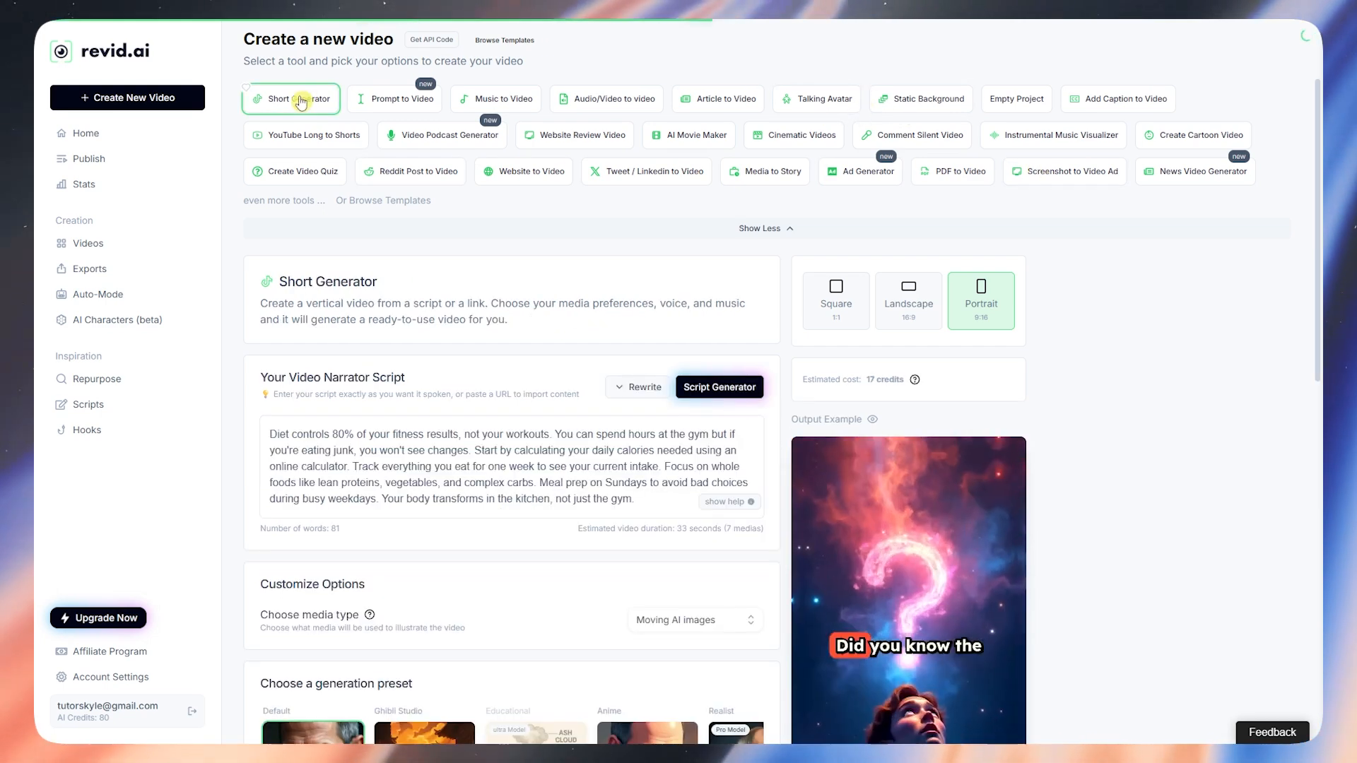
pyautogui.scroll(-2, 831, 493)
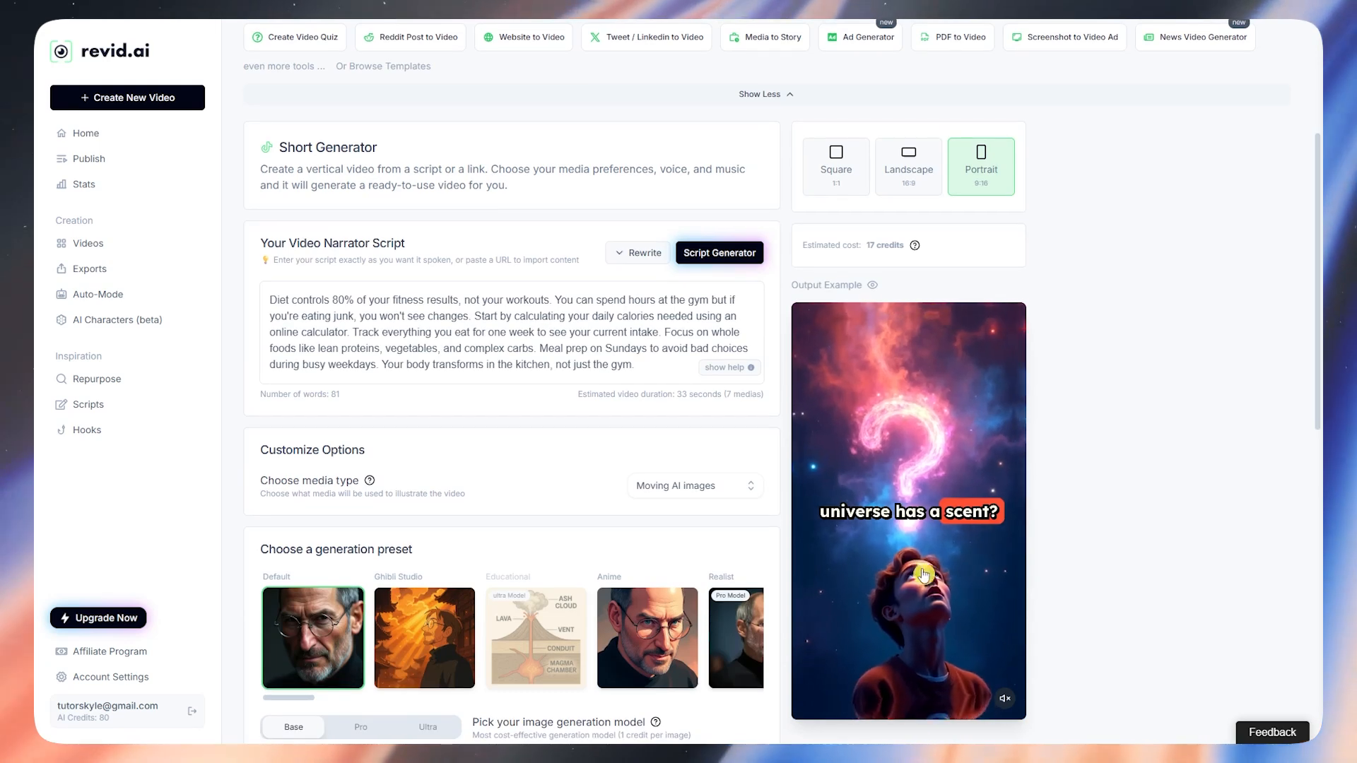
pyautogui.scroll(2, 1085, 280)
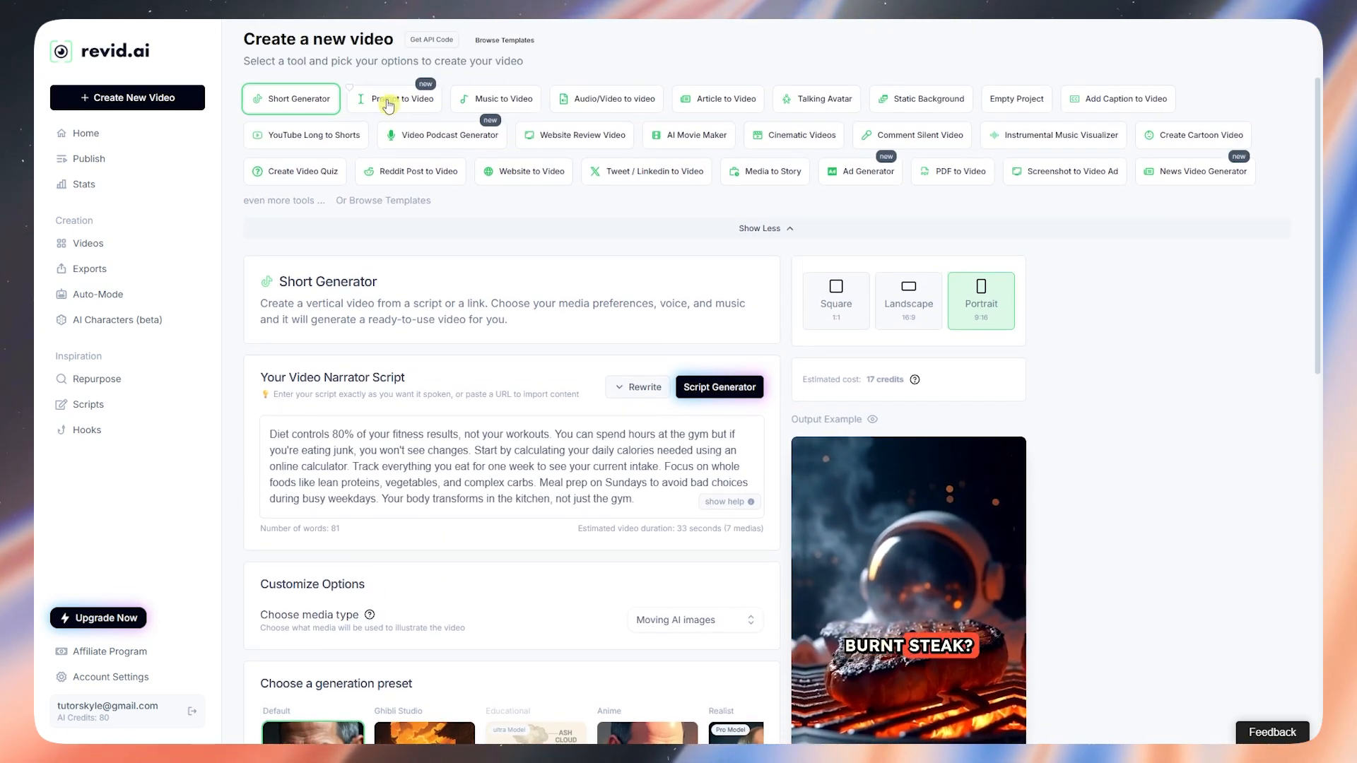
pyautogui.click(429, 106)
pyautogui.click(501, 99)
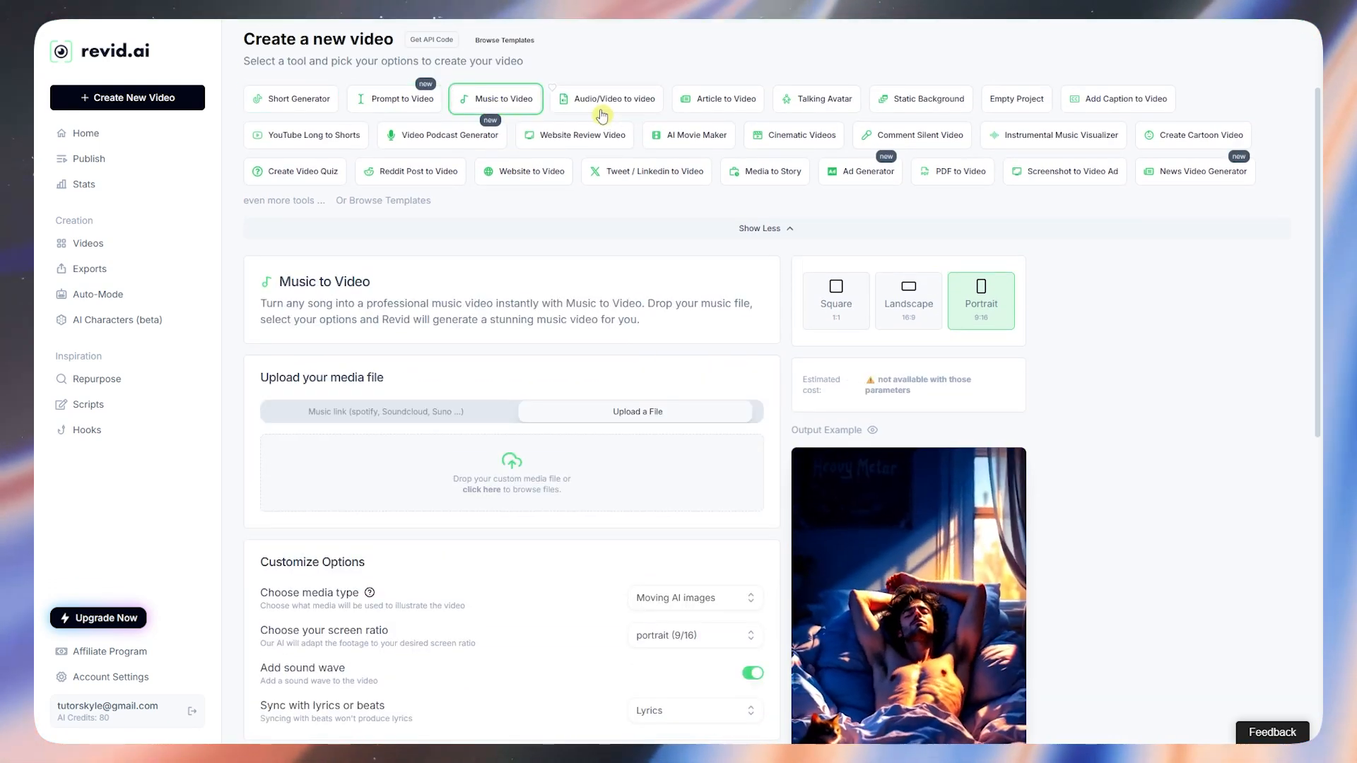
pyautogui.scroll(-8, 743, 375)
pyautogui.scroll(4, 636, 558)
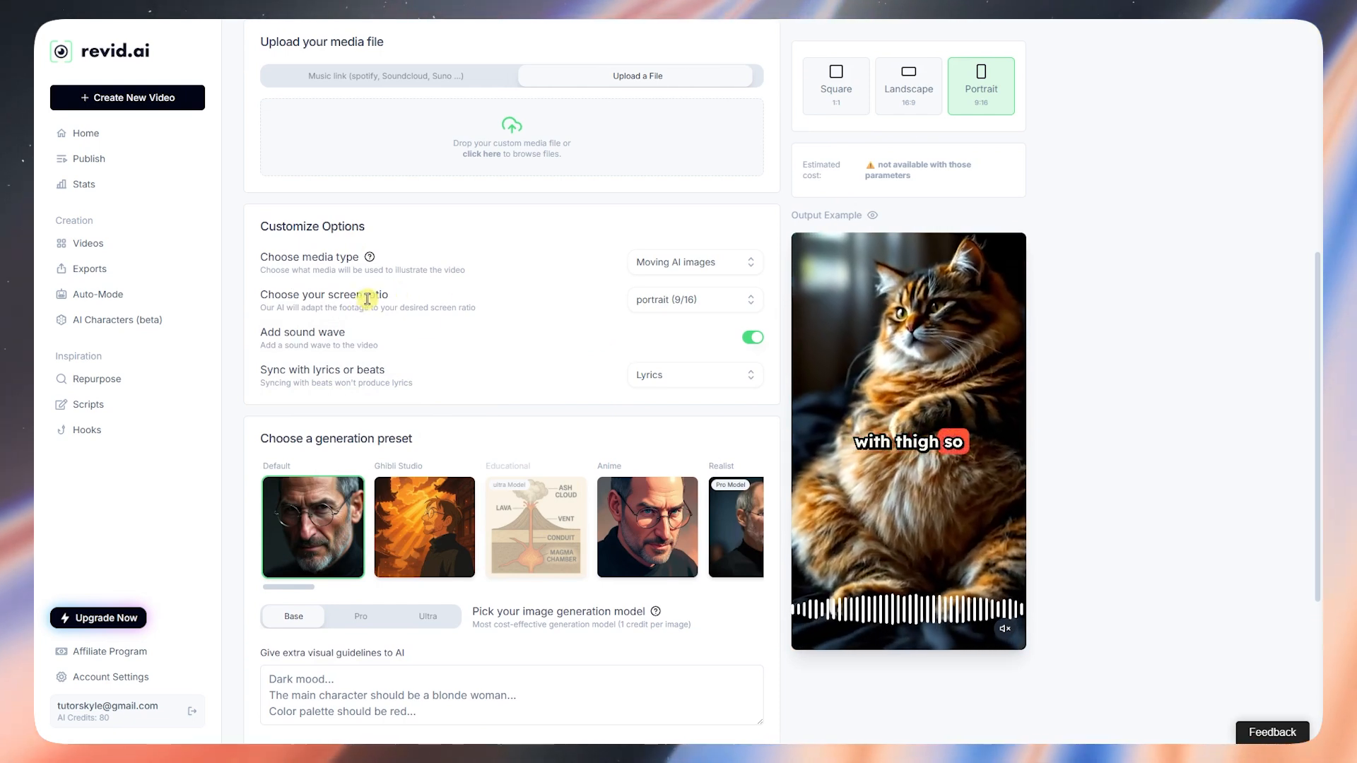
pyautogui.scroll(-1, 499, 473)
pyautogui.scroll(-4, 439, 479)
pyautogui.scroll(10, 433, 449)
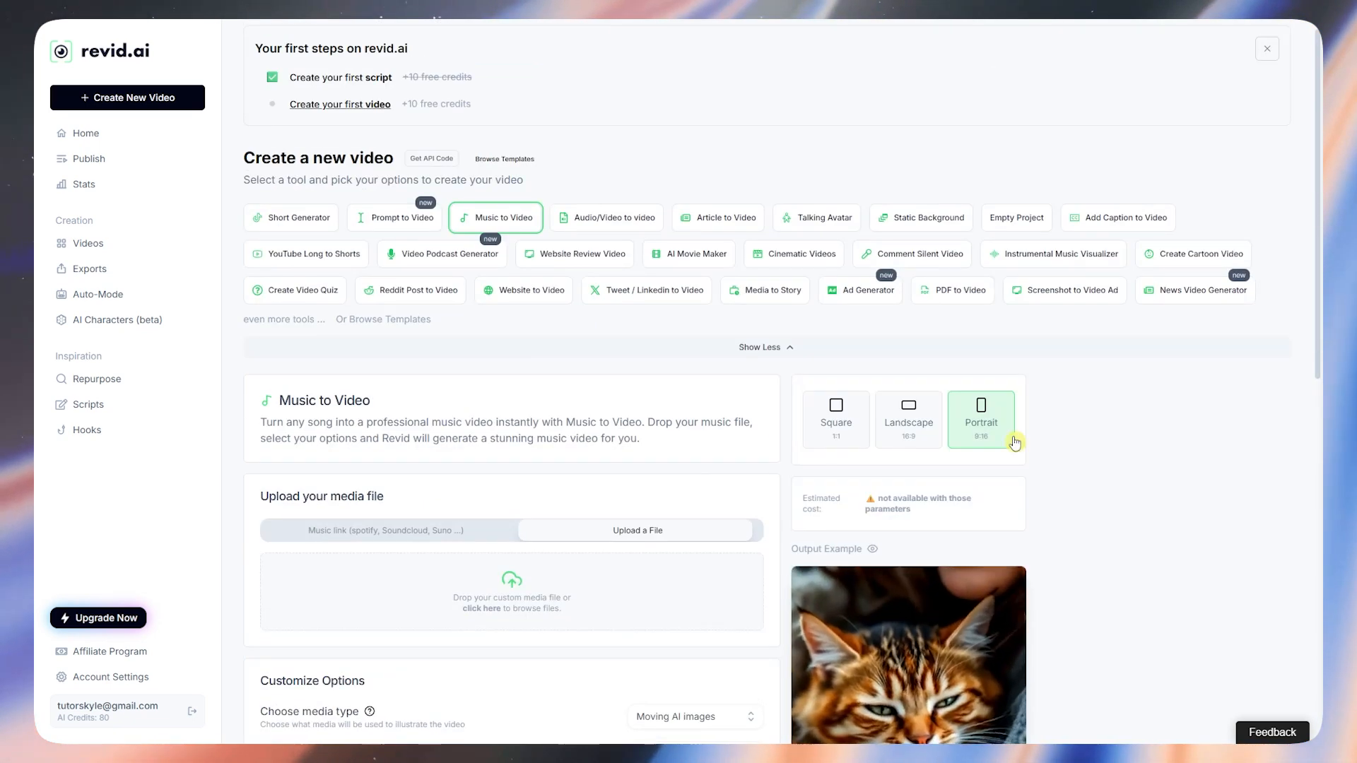
# Step: Return to the Short Generator and highlight its narrator script section title
pyautogui.click(322, 223)
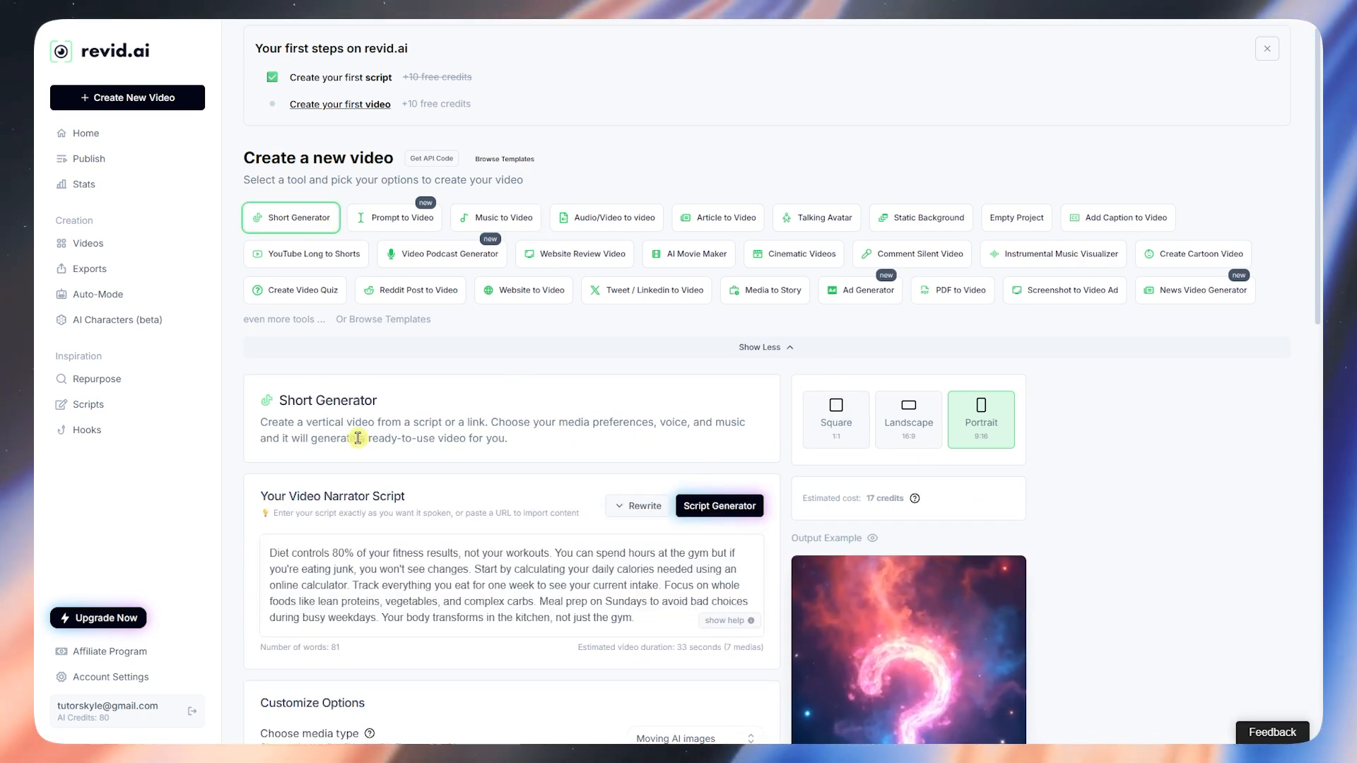
pyautogui.scroll(-2, 1075, 366)
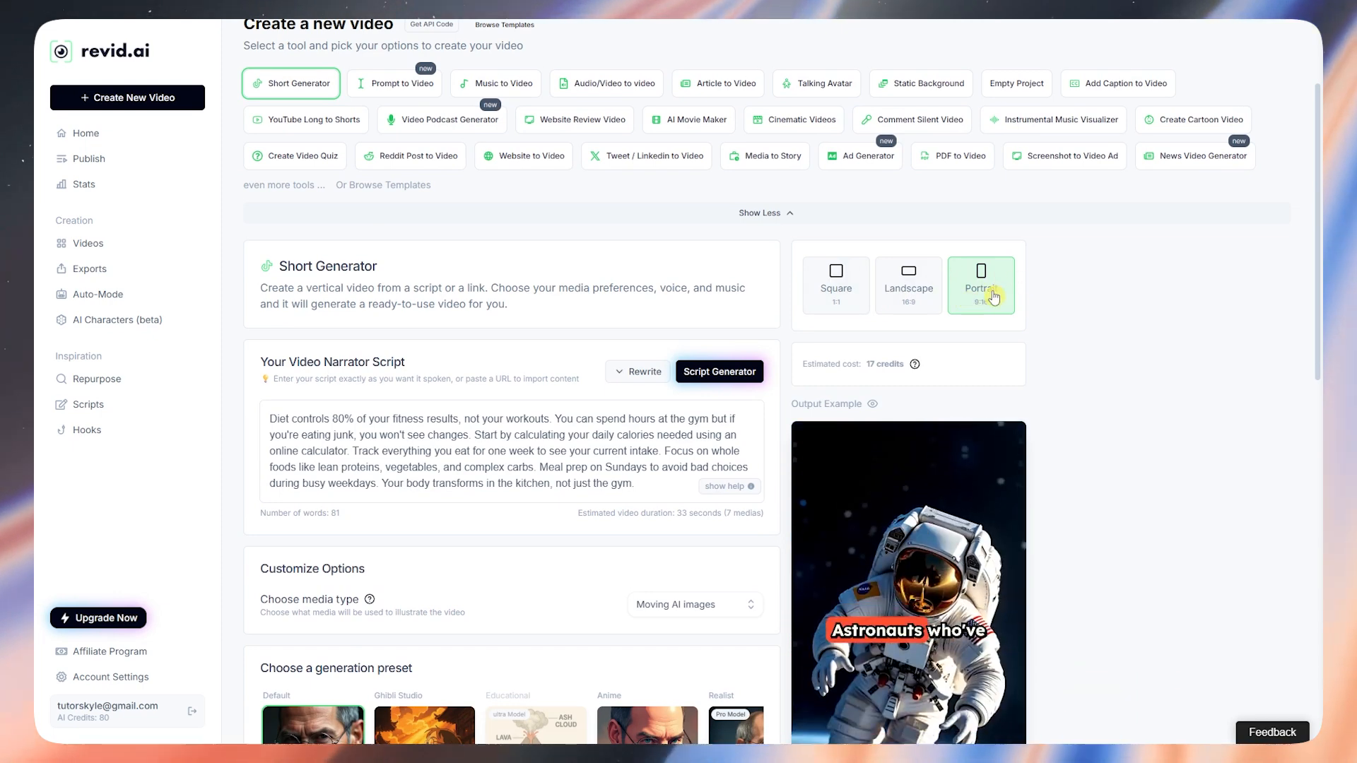
pyautogui.scroll(-1, 522, 322)
pyautogui.moveTo(261, 301); pyautogui.dragTo(438, 302)
pyautogui.click(358, 312)
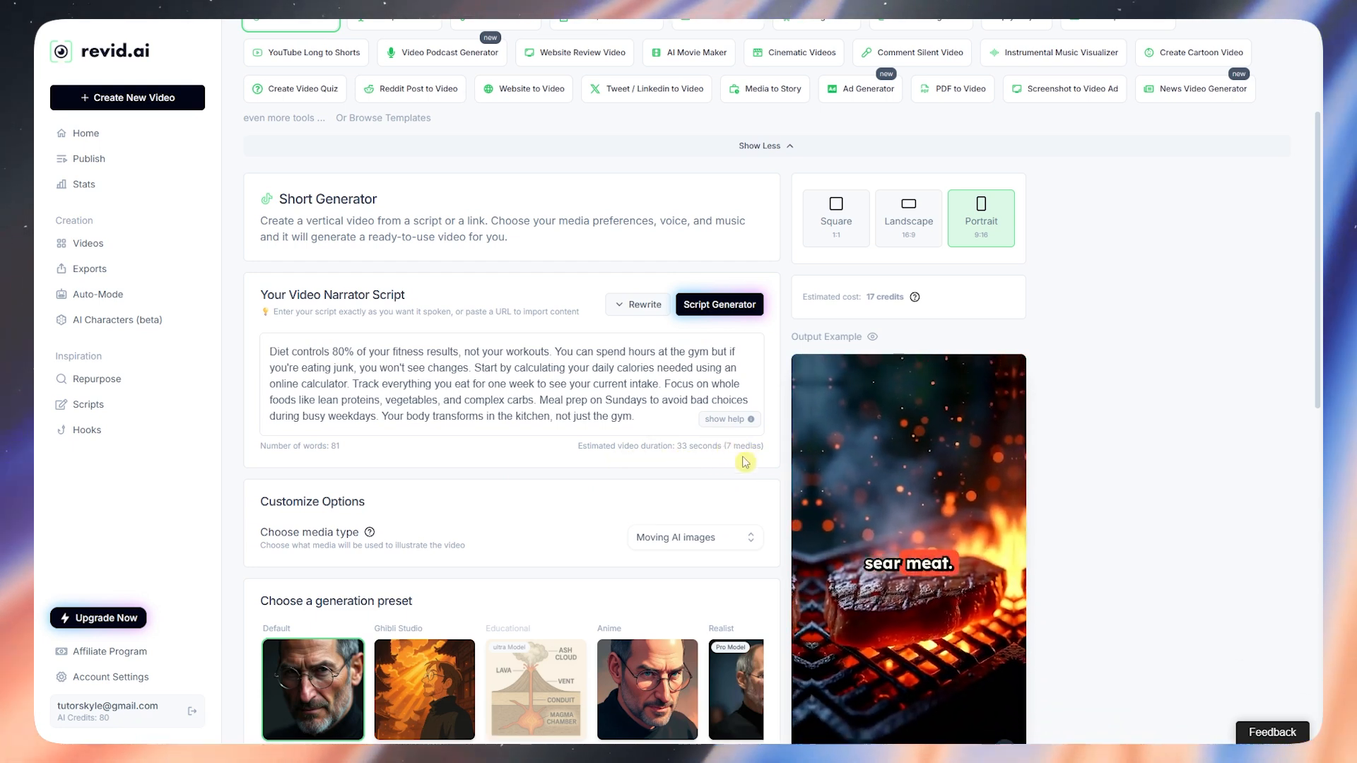
pyautogui.scroll(-2, 747, 456)
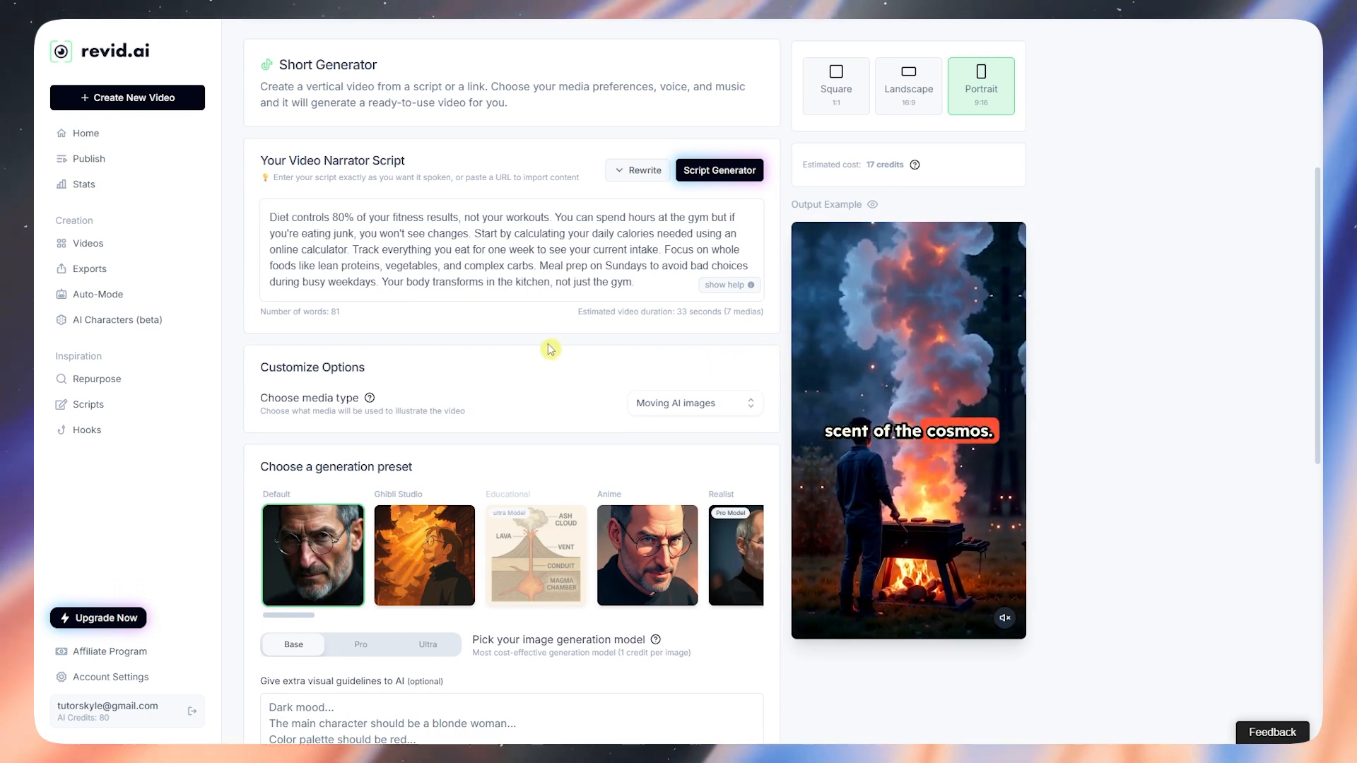
pyautogui.scroll(-1, 537, 346)
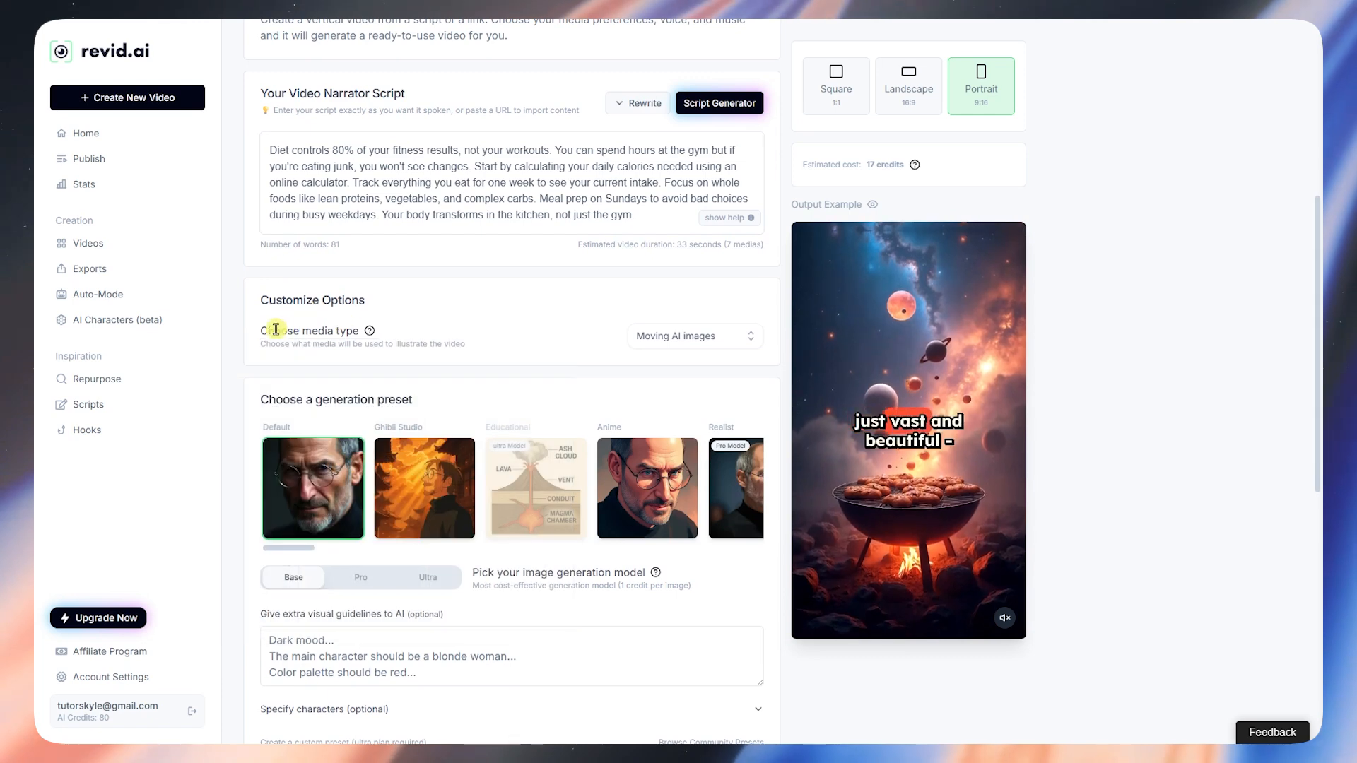
# Step: Set media type to Static / Gameplay, pick a Subway Surfers clip, browse Minecraft and Fortnite clips
pyautogui.click(684, 341)
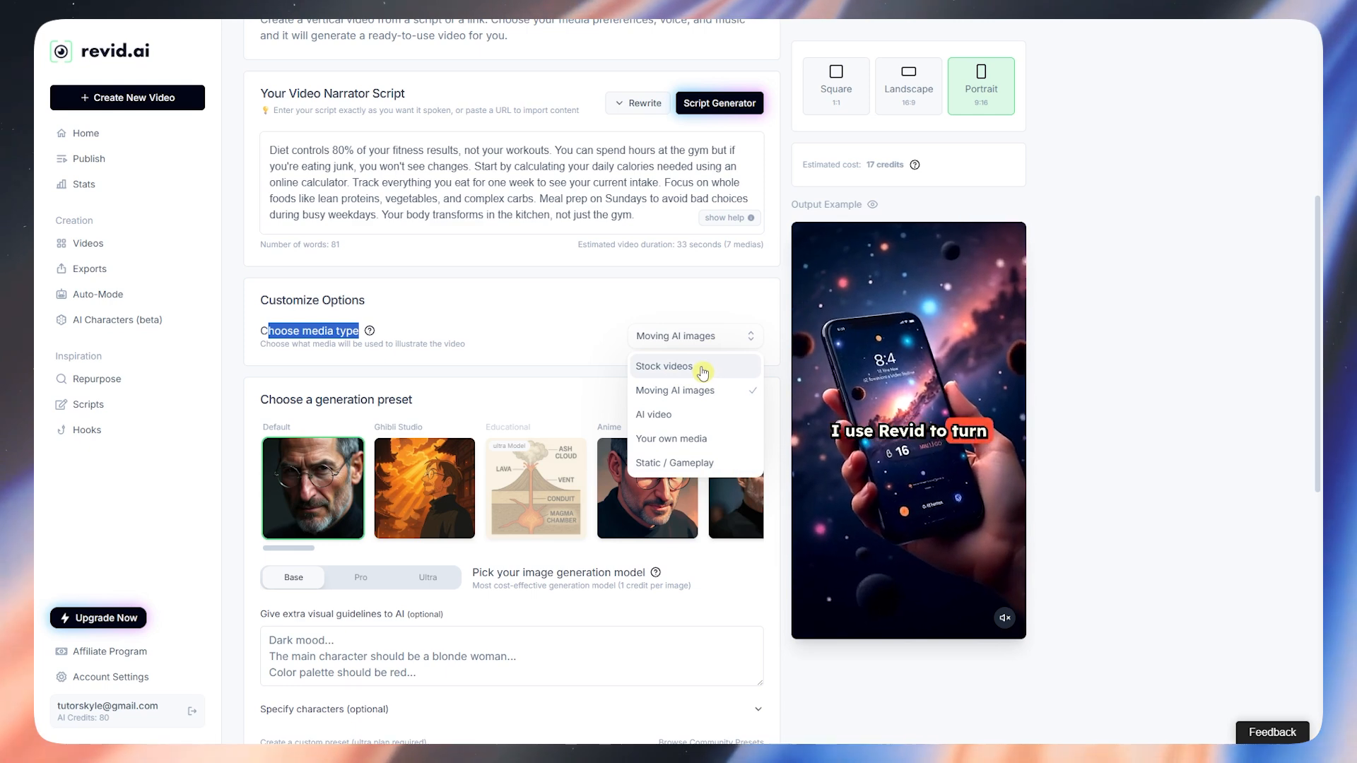
pyautogui.click(684, 465)
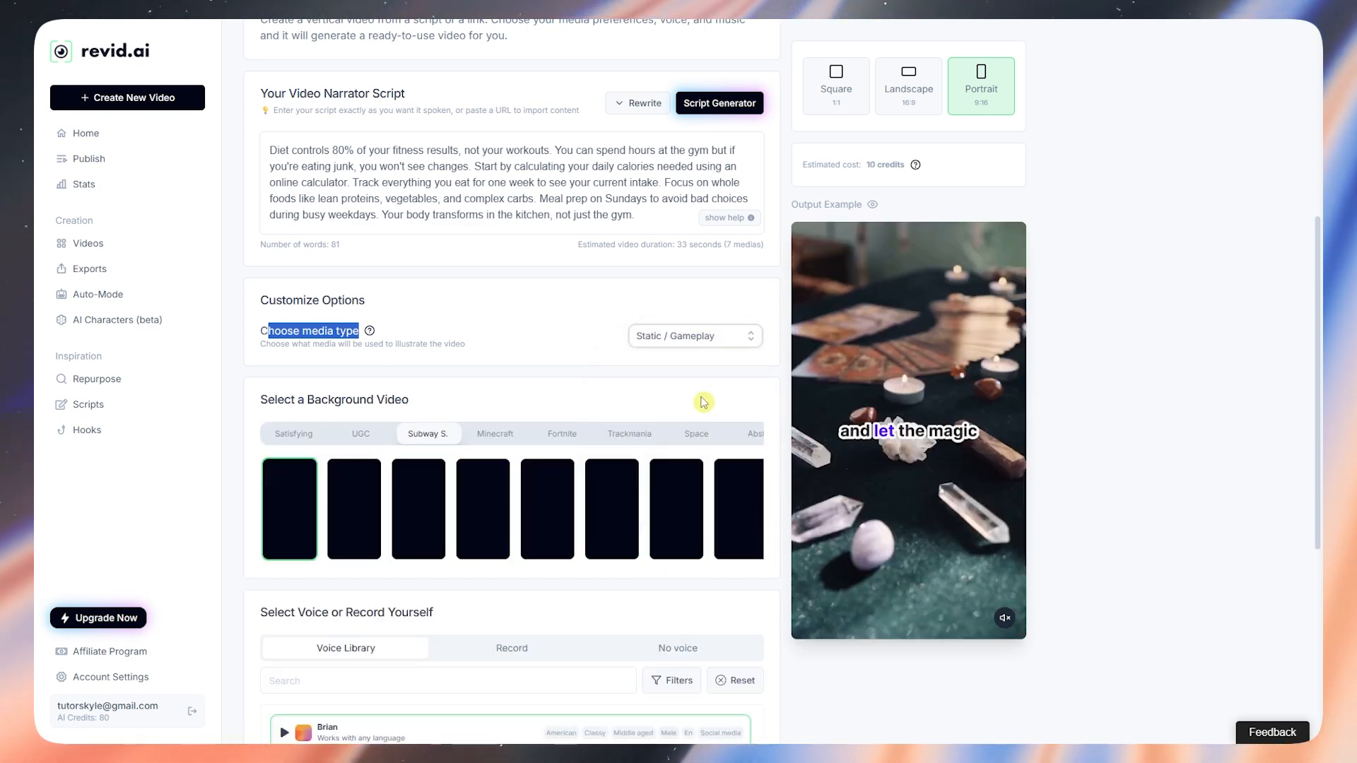
pyautogui.click(698, 338)
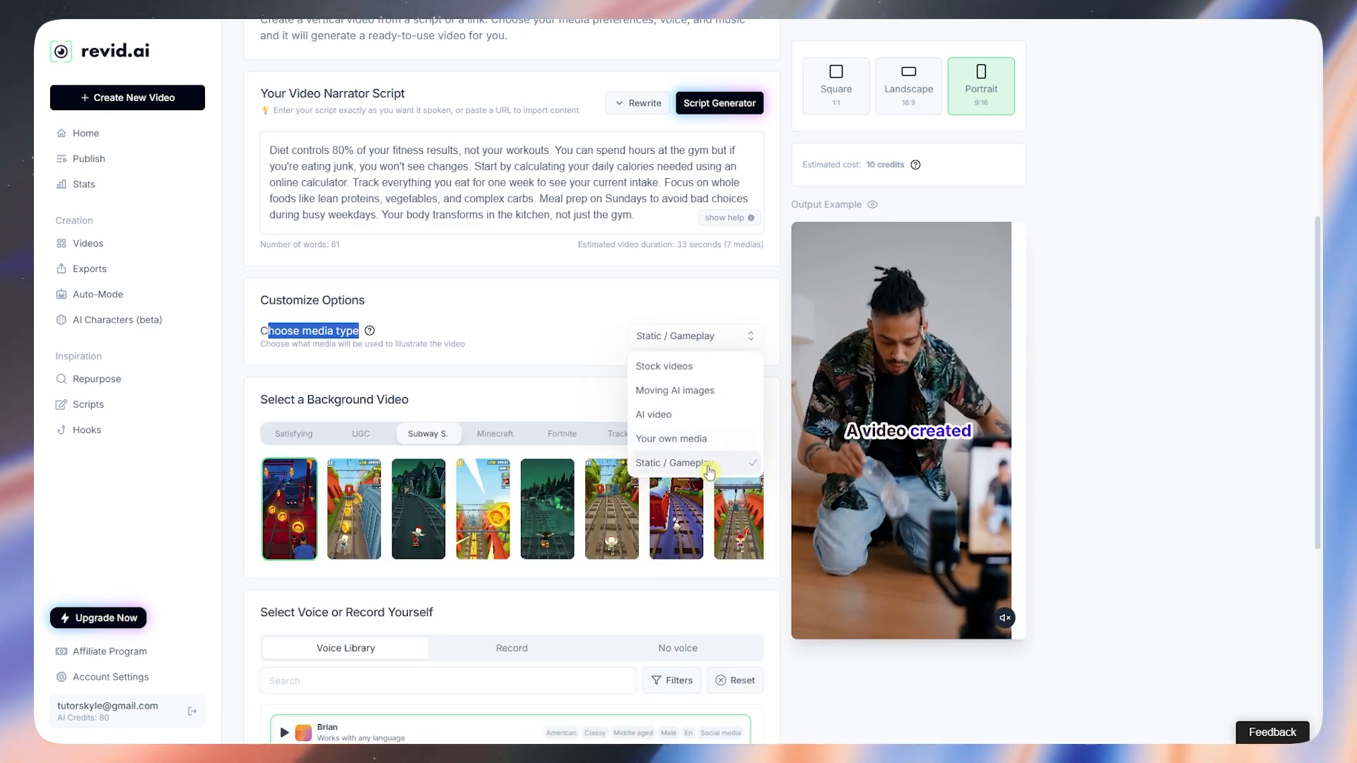
pyautogui.click(351, 535)
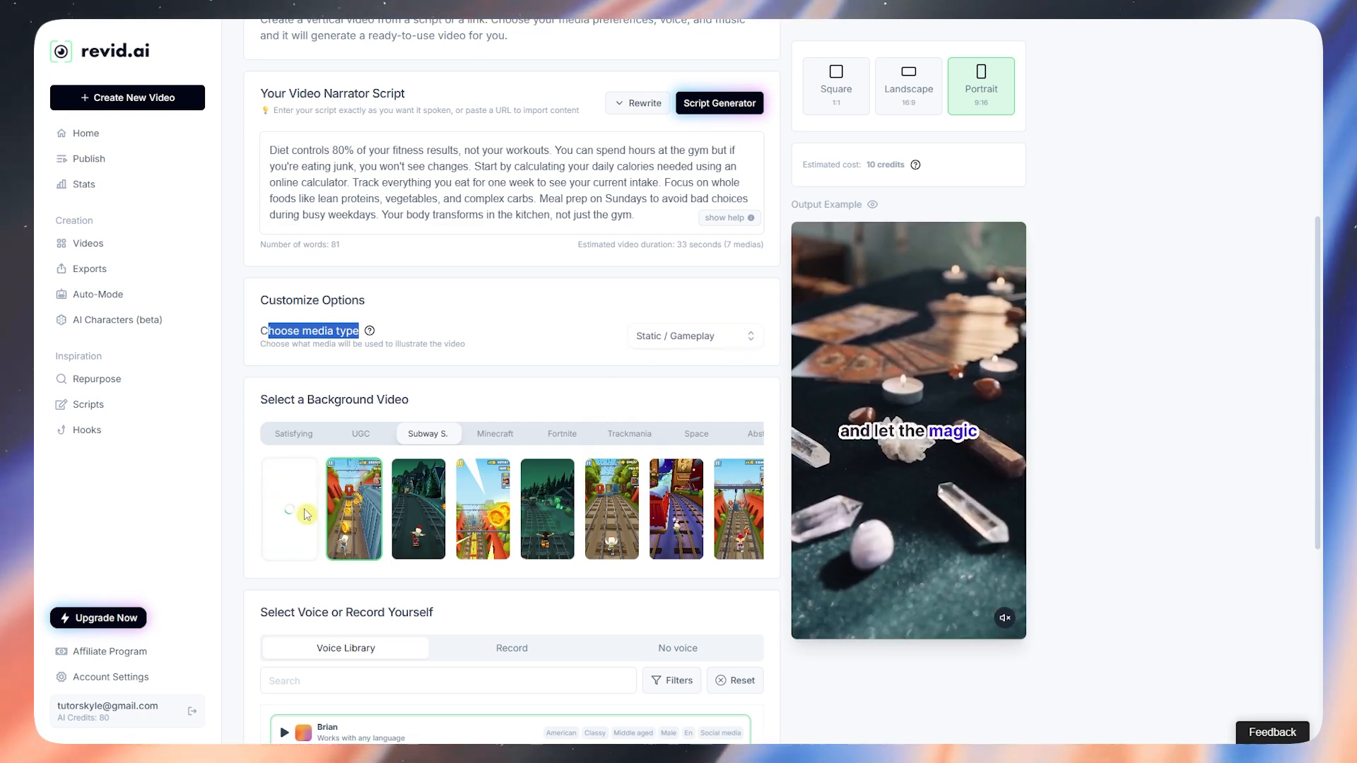
pyautogui.click(494, 433)
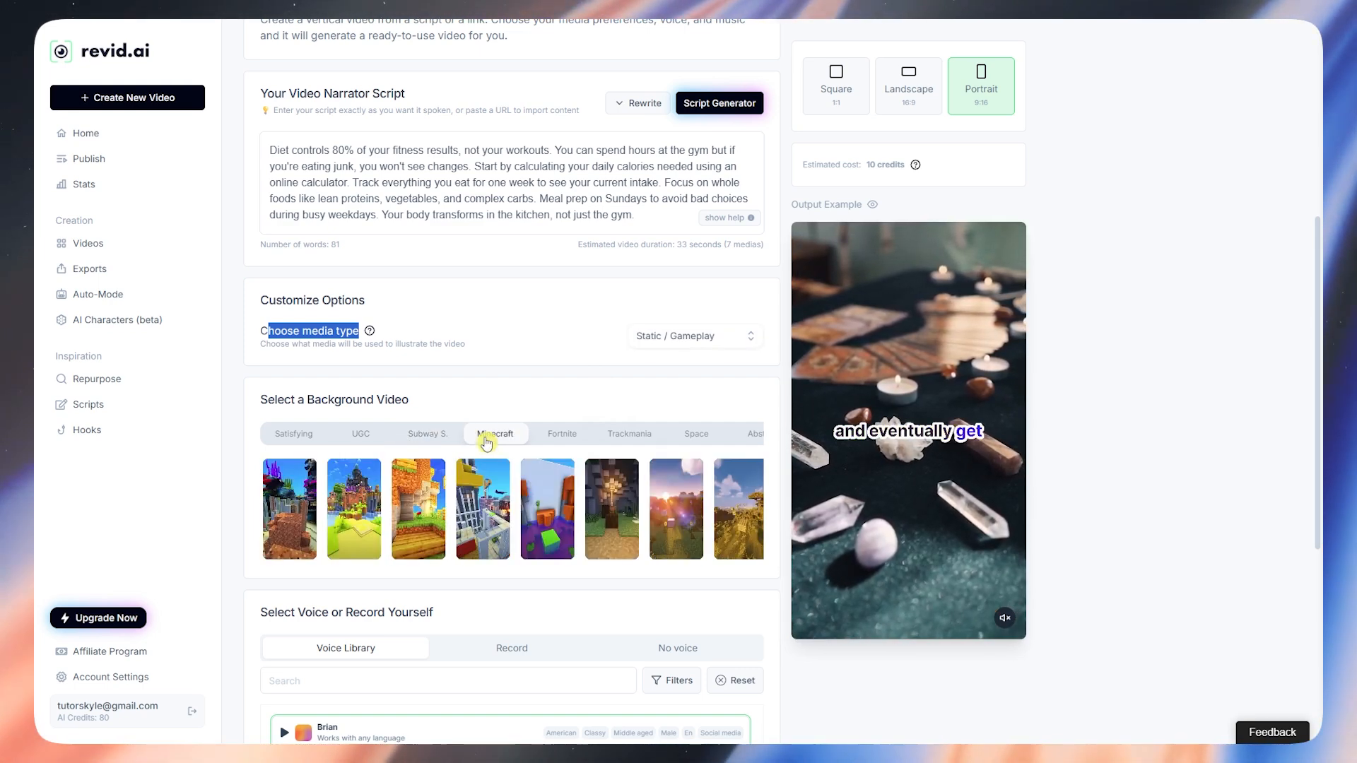
pyautogui.click(562, 433)
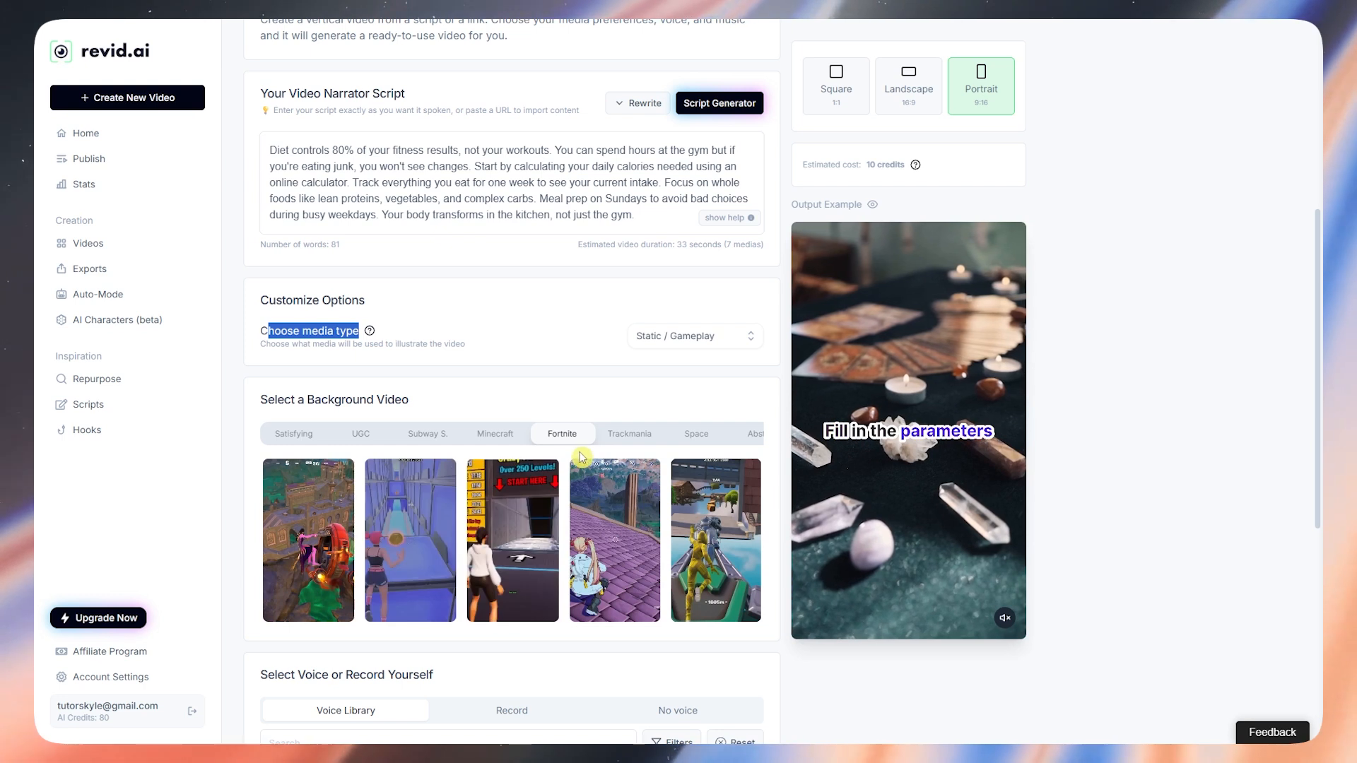
# Step: Try Stock videos as media type, then switch back to Static / Gameplay
pyautogui.click(675, 346)
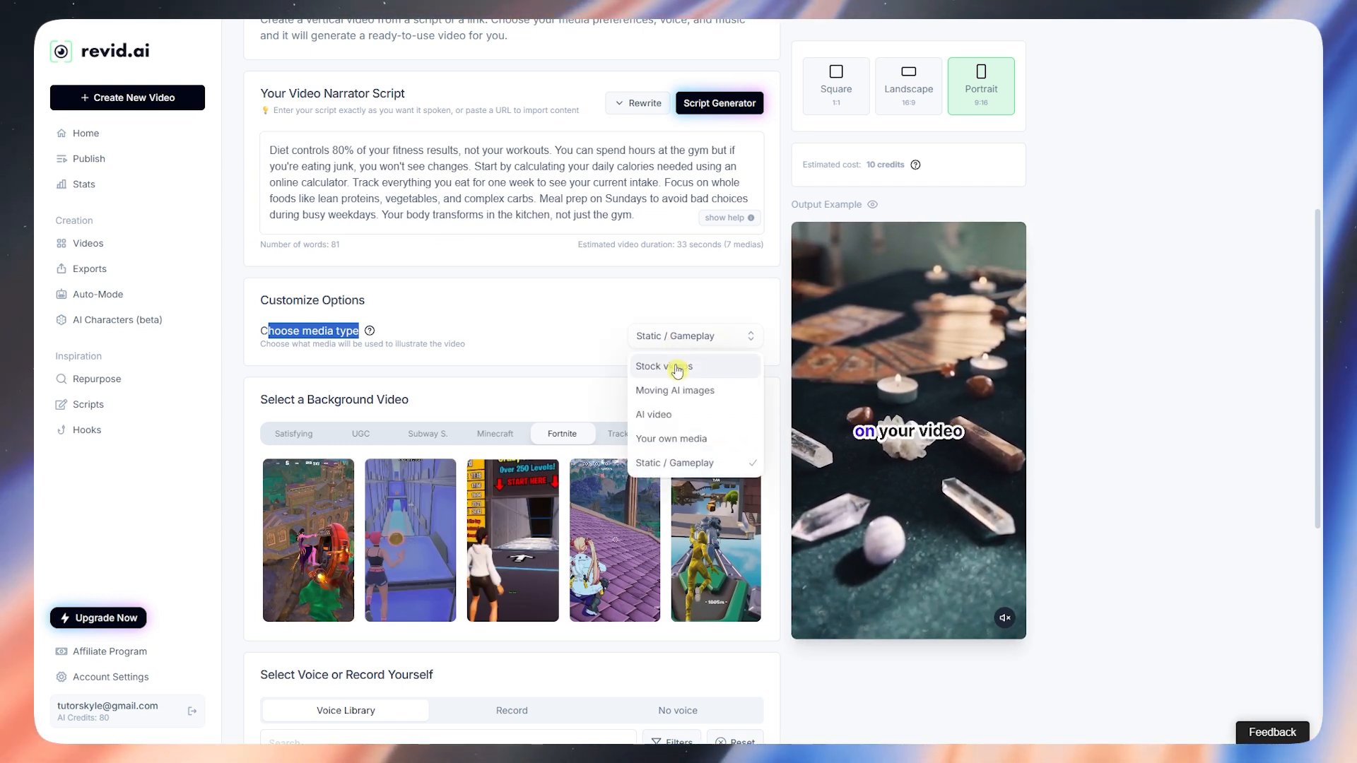
pyautogui.click(676, 368)
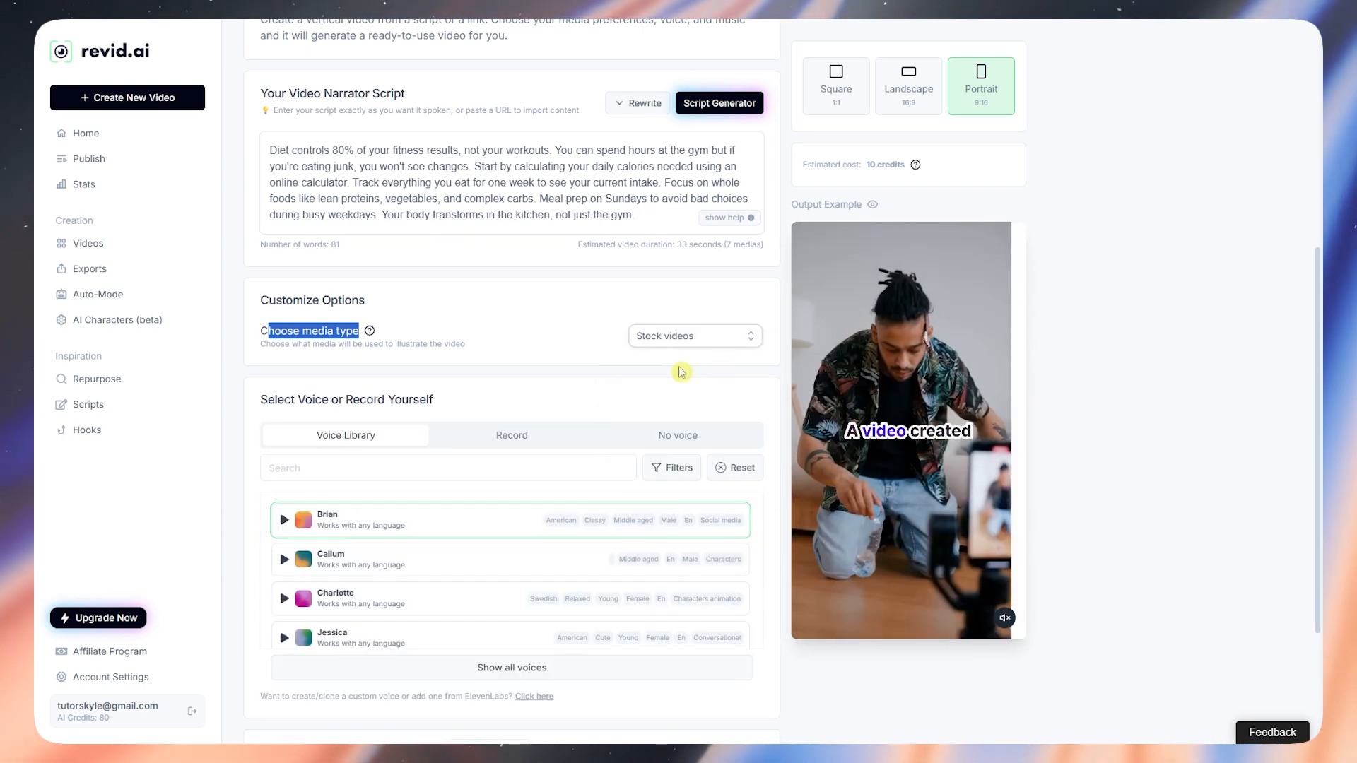
pyautogui.click(720, 339)
pyautogui.click(689, 463)
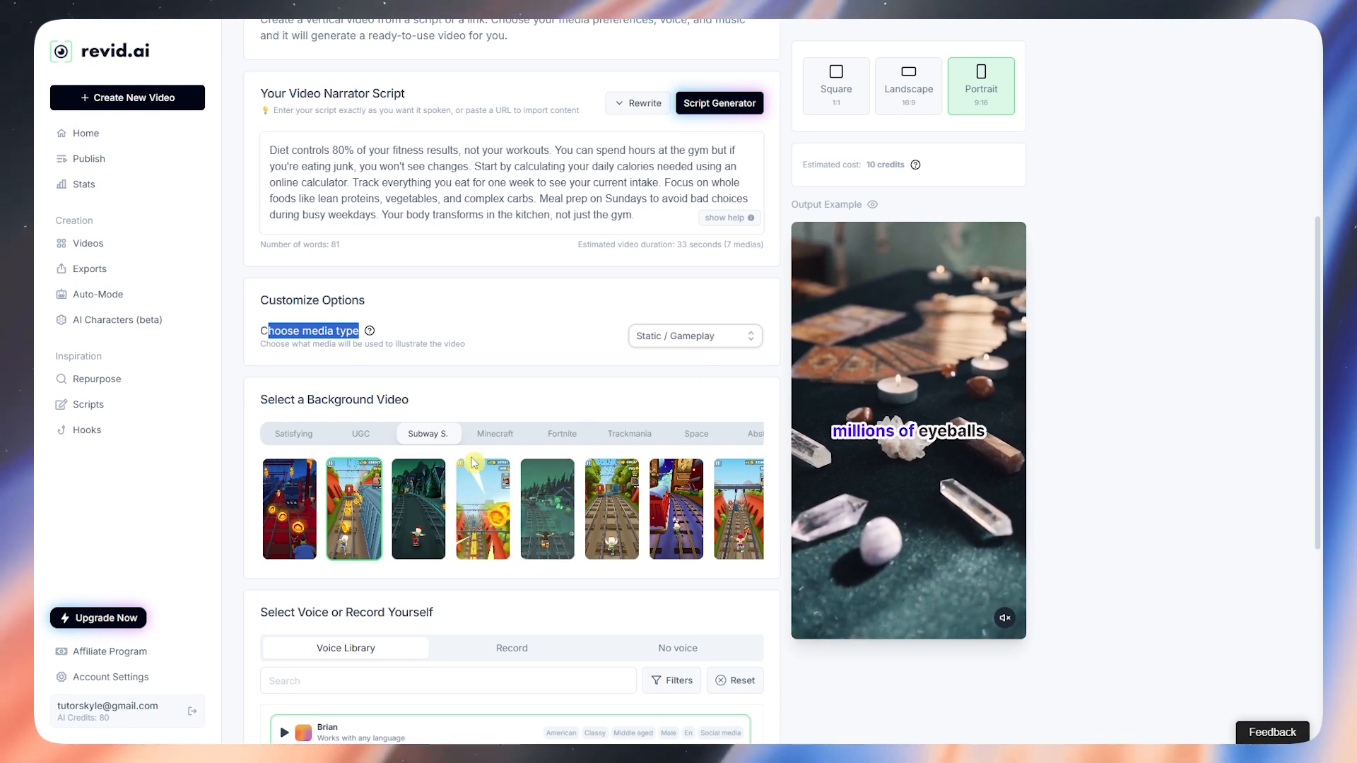
# Step: Browse the Minecraft and Trackmania clips, then highlight the 'Select Voice or Record Yourself' heading
pyautogui.click(506, 435)
pyautogui.click(630, 434)
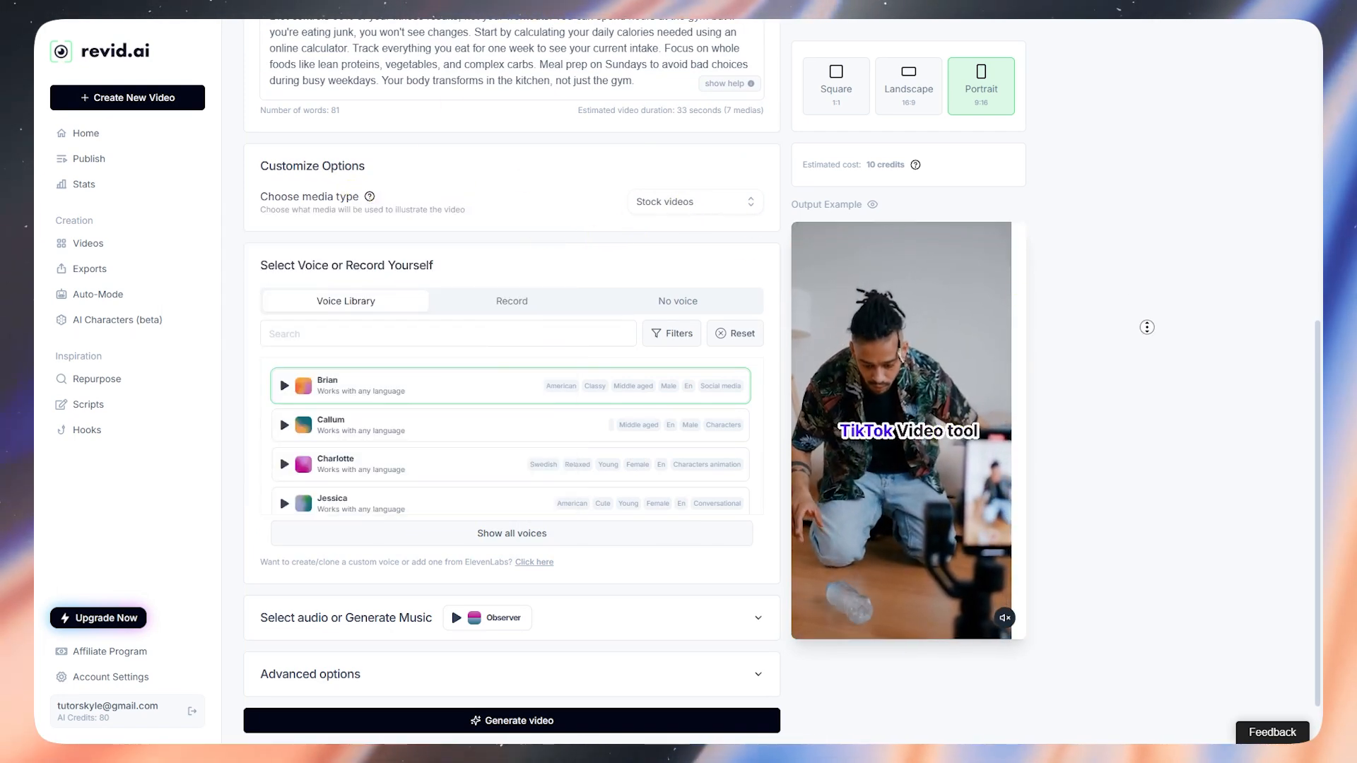
pyautogui.scroll(2, 1132, 272)
pyautogui.scroll(2, 1131, 272)
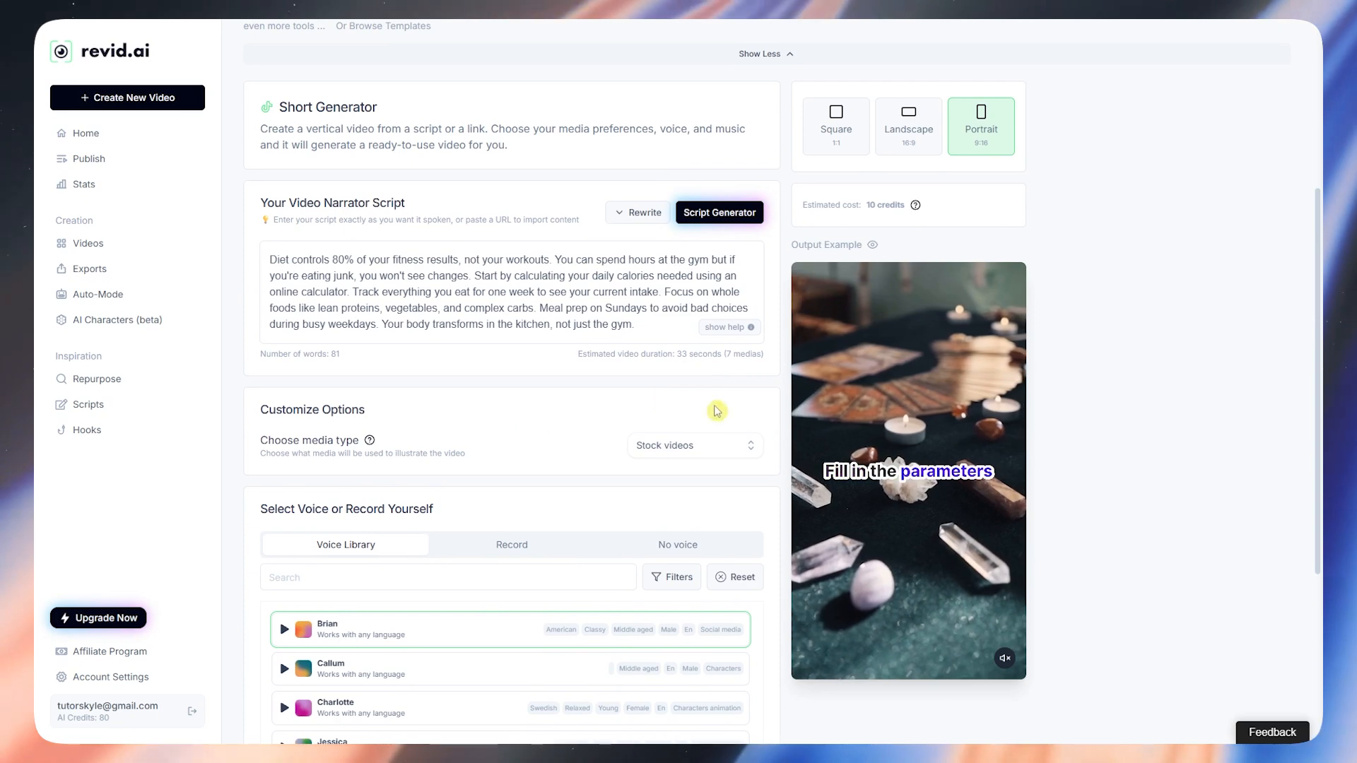
pyautogui.scroll(-4, 636, 452)
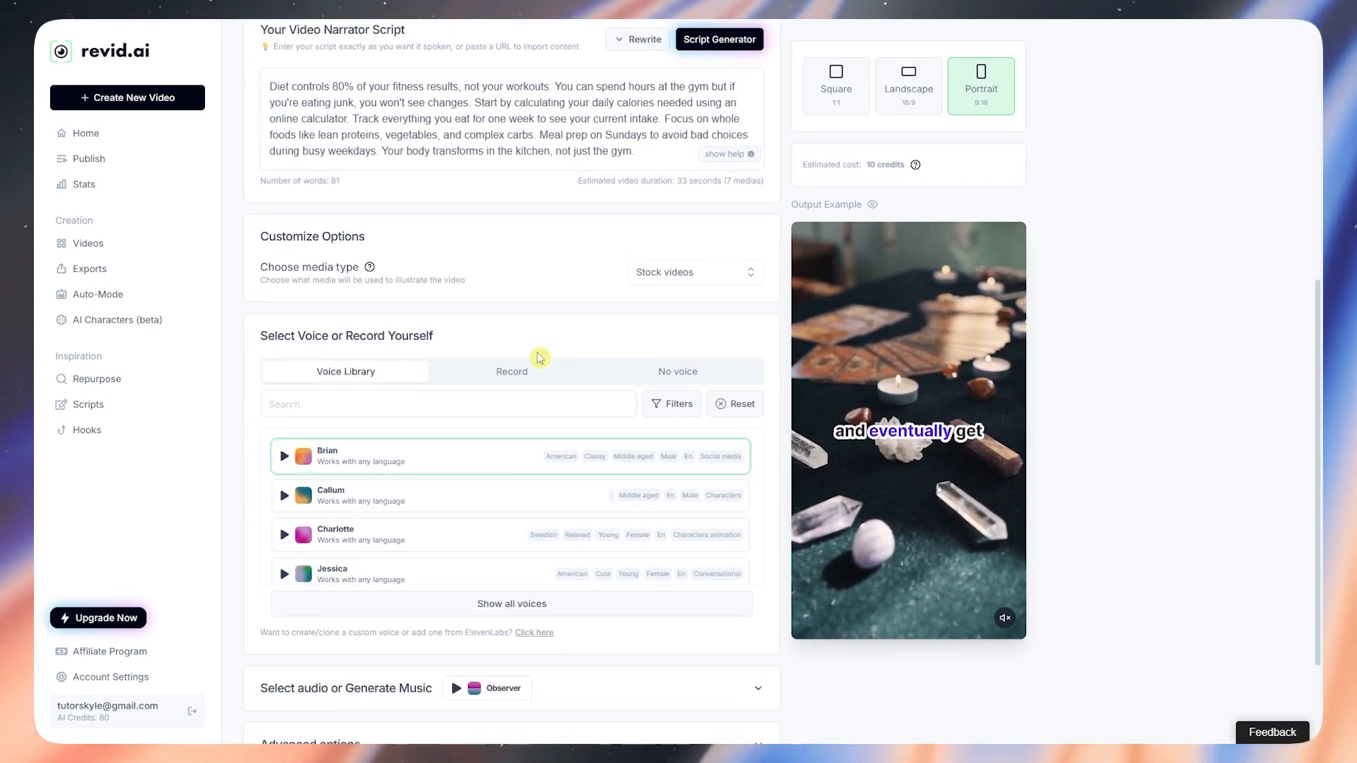
pyautogui.moveTo(247, 247); pyautogui.dragTo(440, 232)
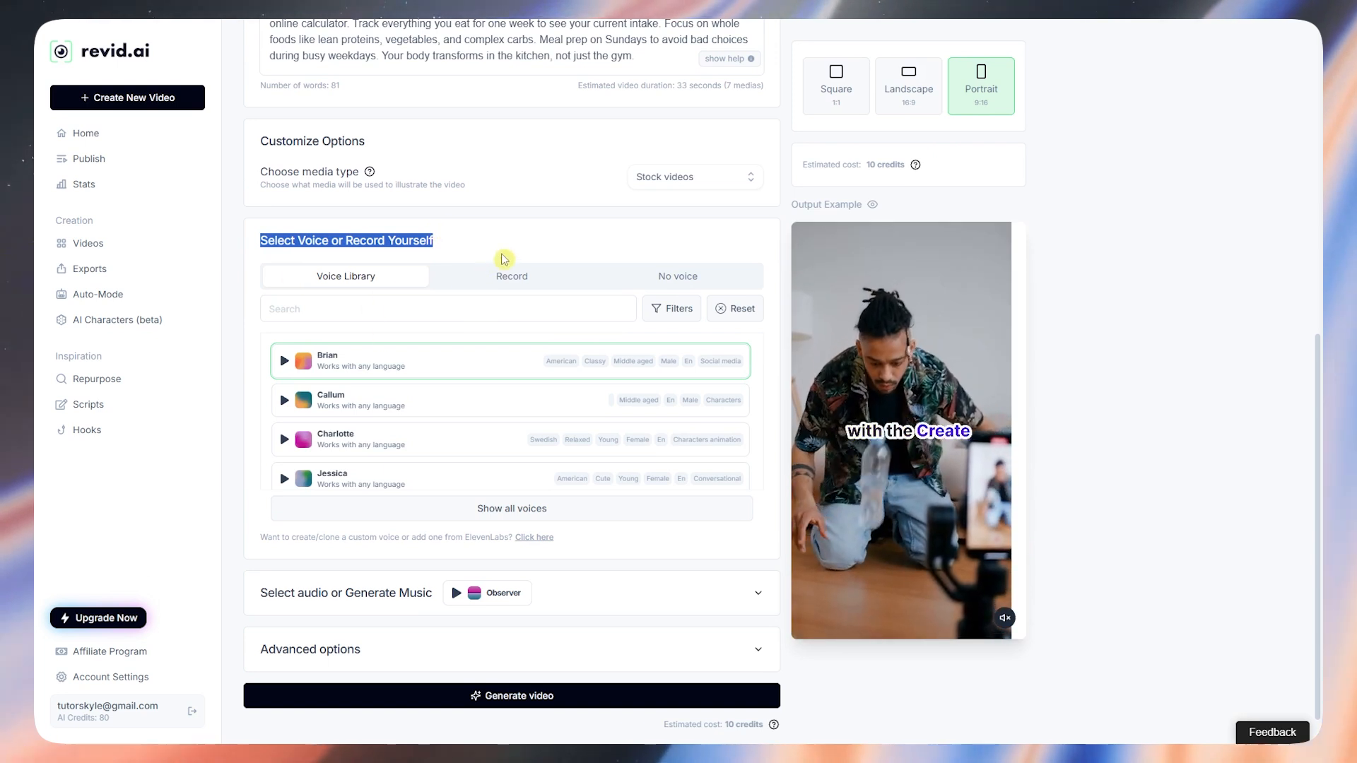
# Step: Show all voices and scroll down to legacy voices such as Rachel, Drew and Clyde
pyautogui.click(502, 240)
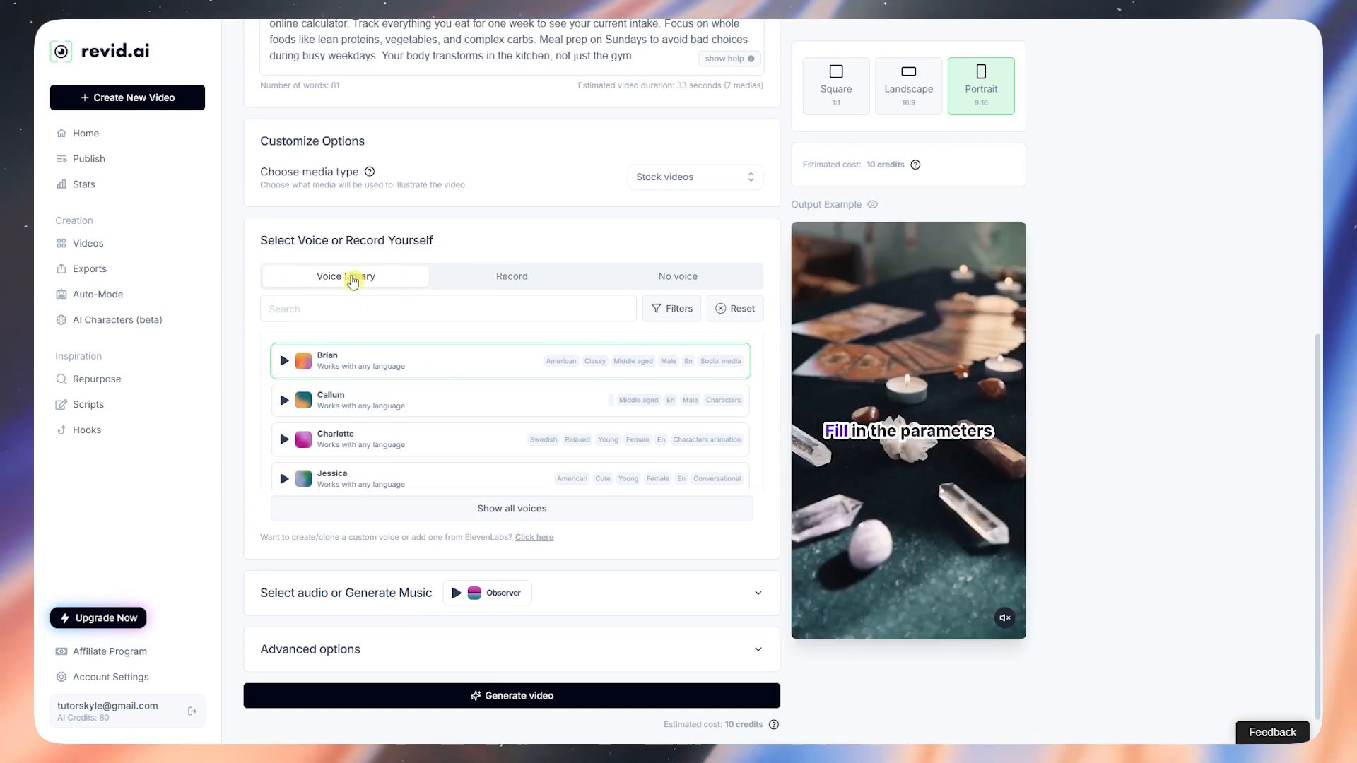
pyautogui.scroll(-1, 457, 373)
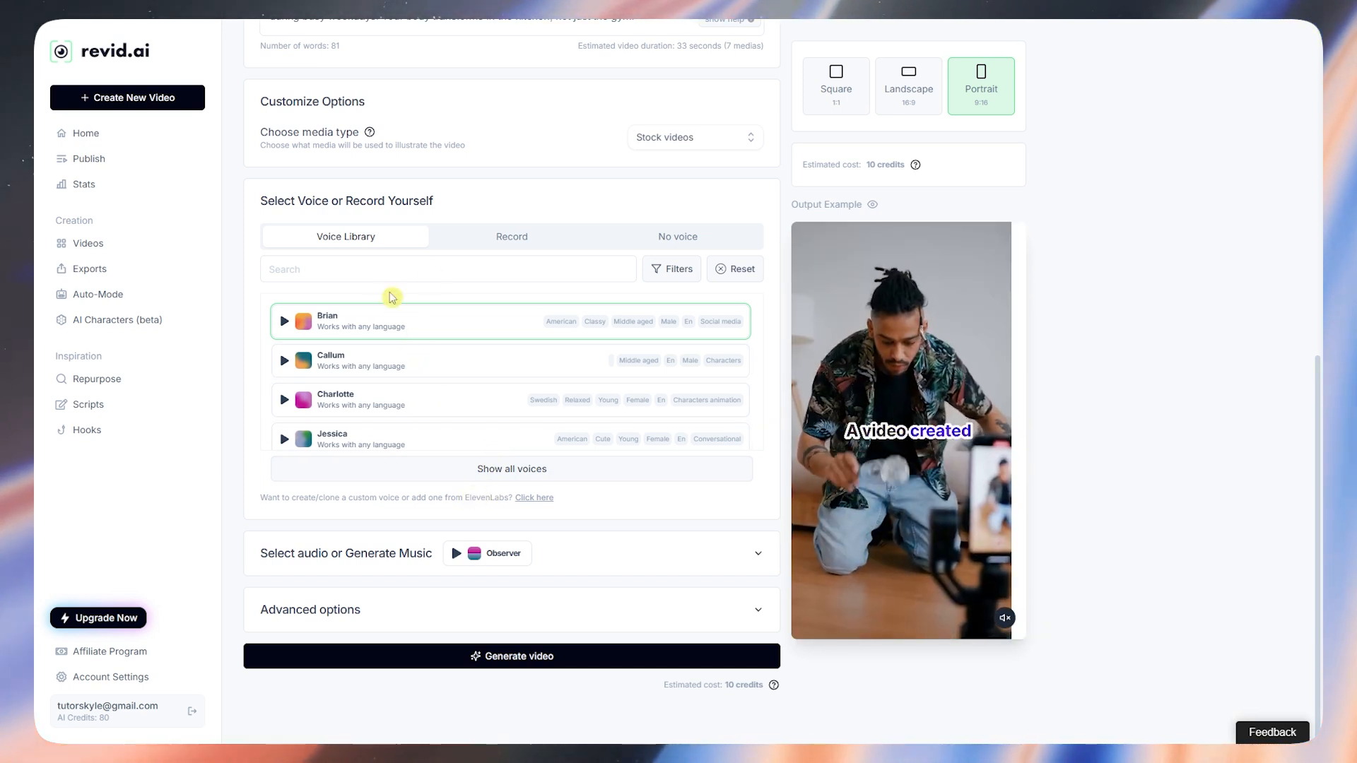
pyautogui.click(498, 476)
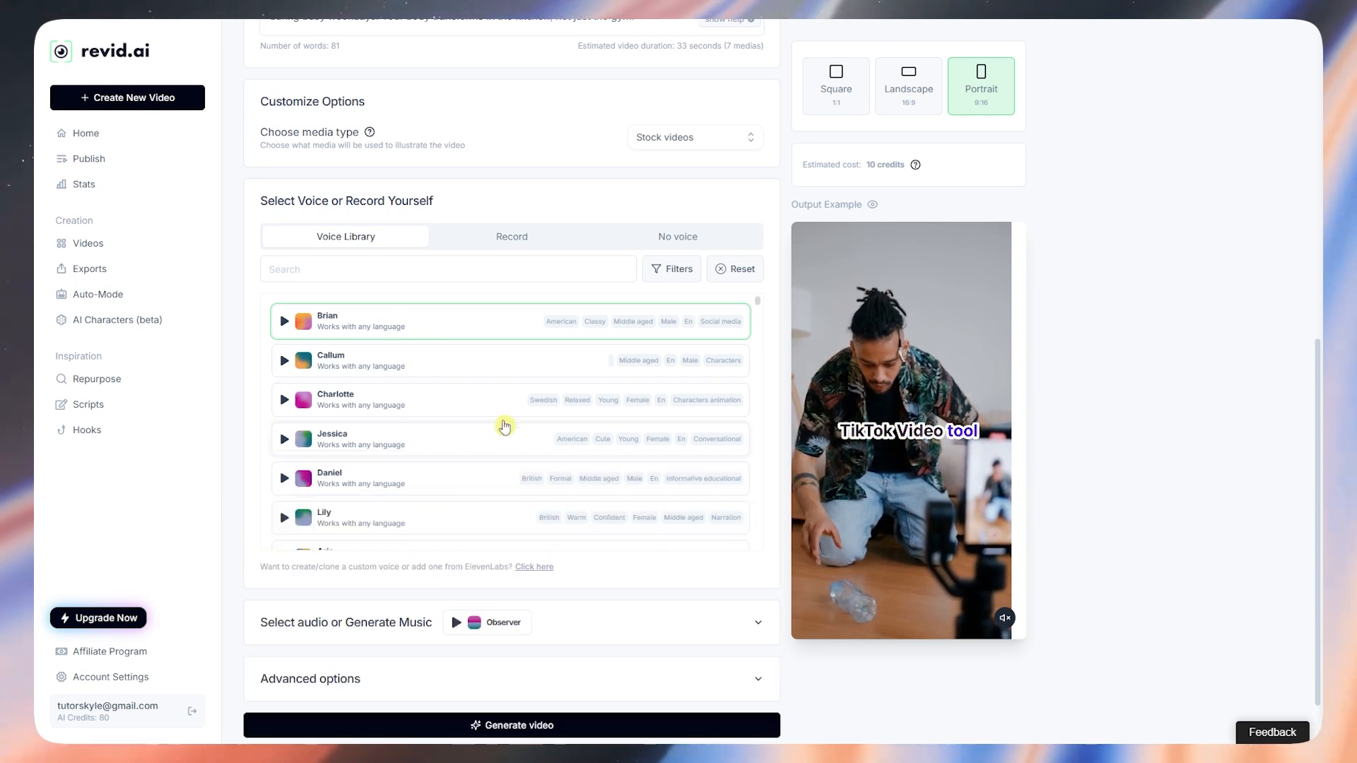
pyautogui.scroll(-10, 508, 381)
pyautogui.scroll(-10, 509, 385)
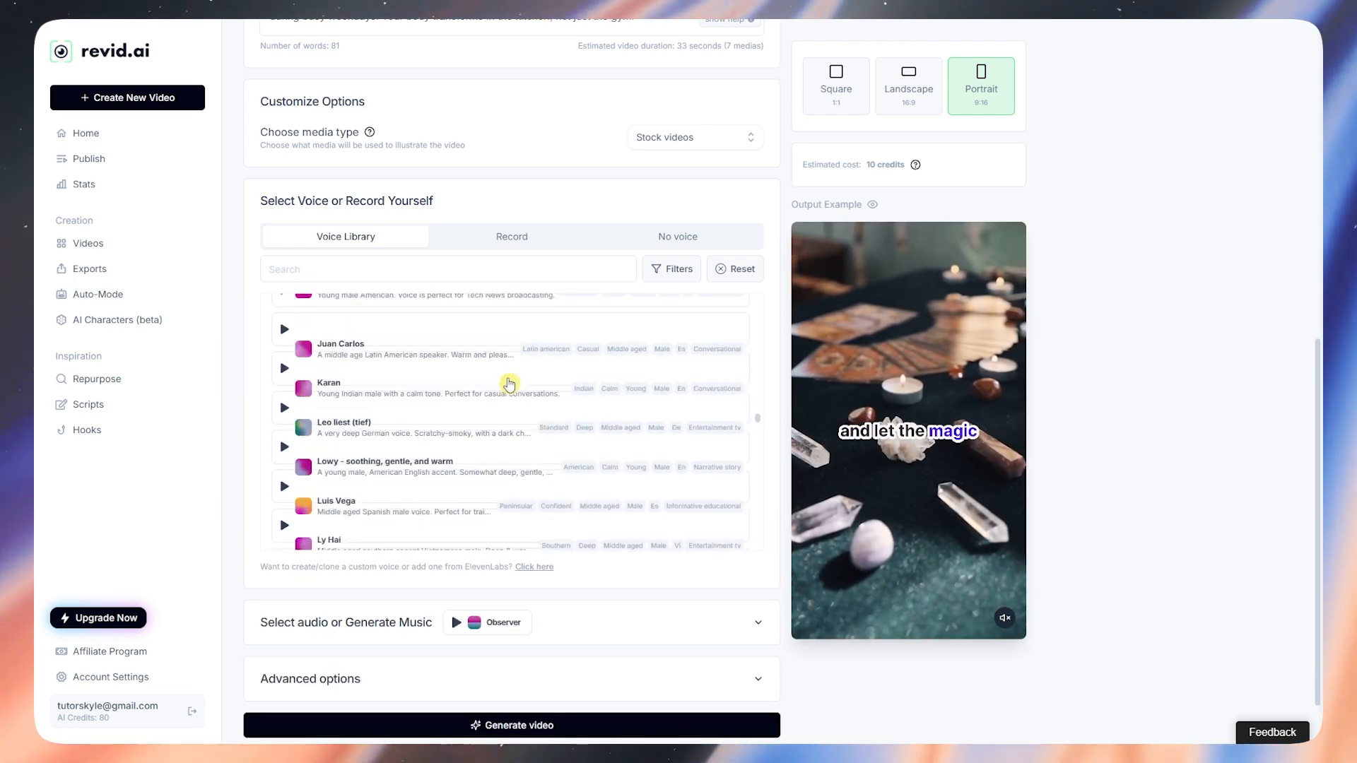
pyautogui.scroll(-8, 482, 381)
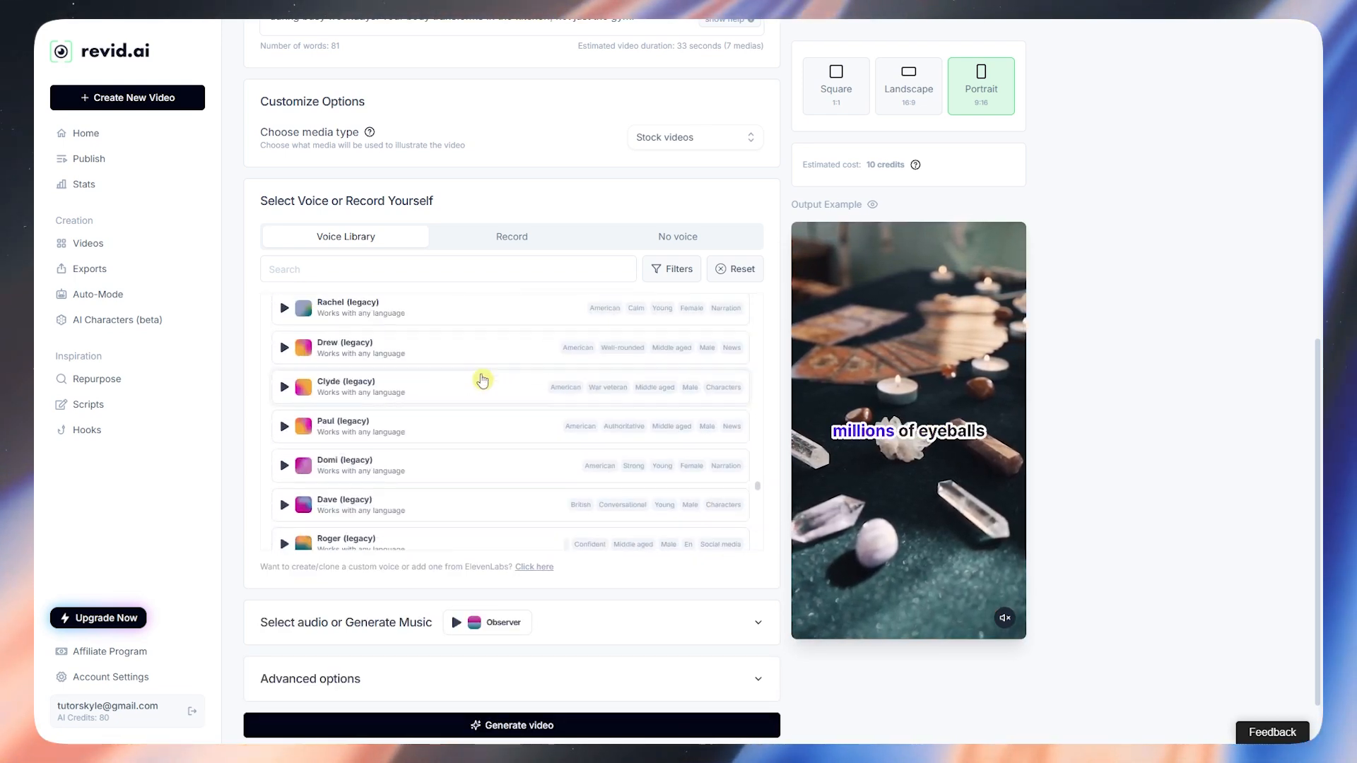
pyautogui.click(514, 237)
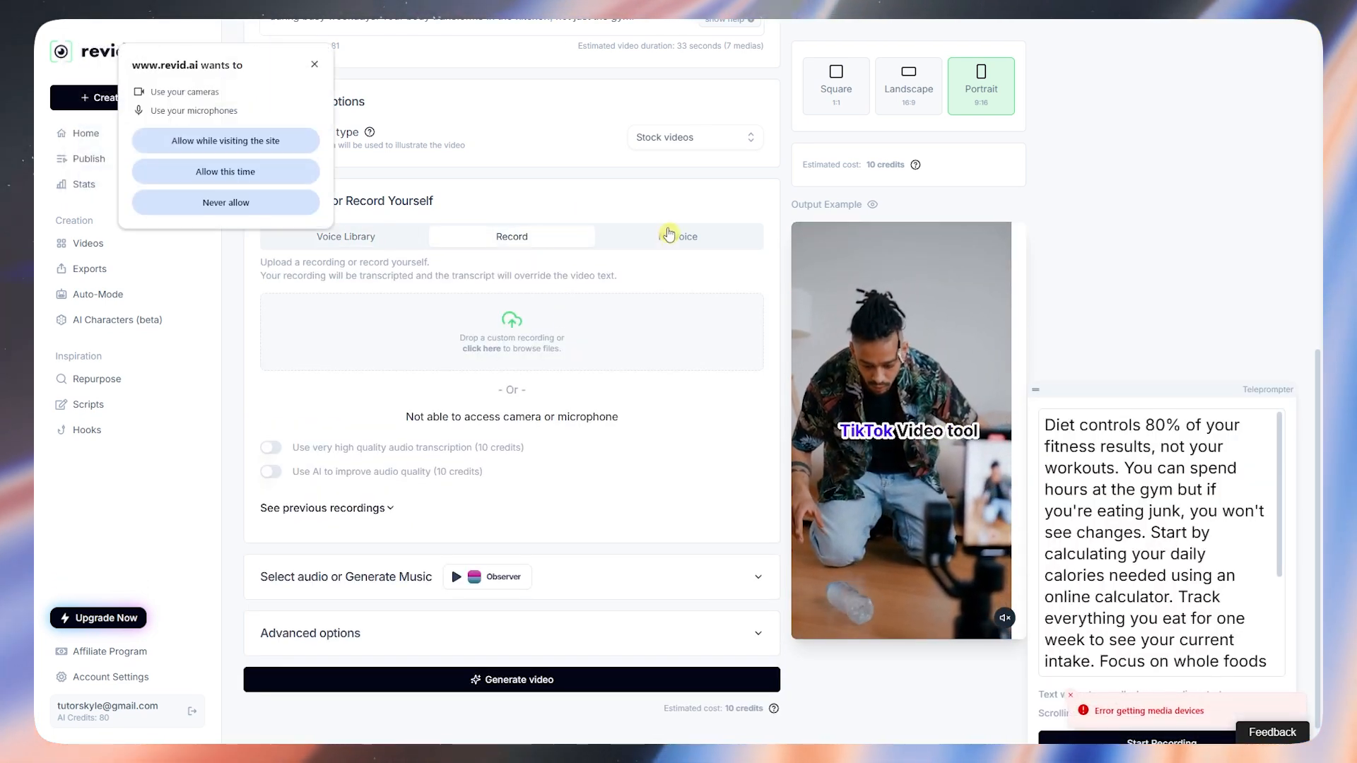
pyautogui.click(666, 236)
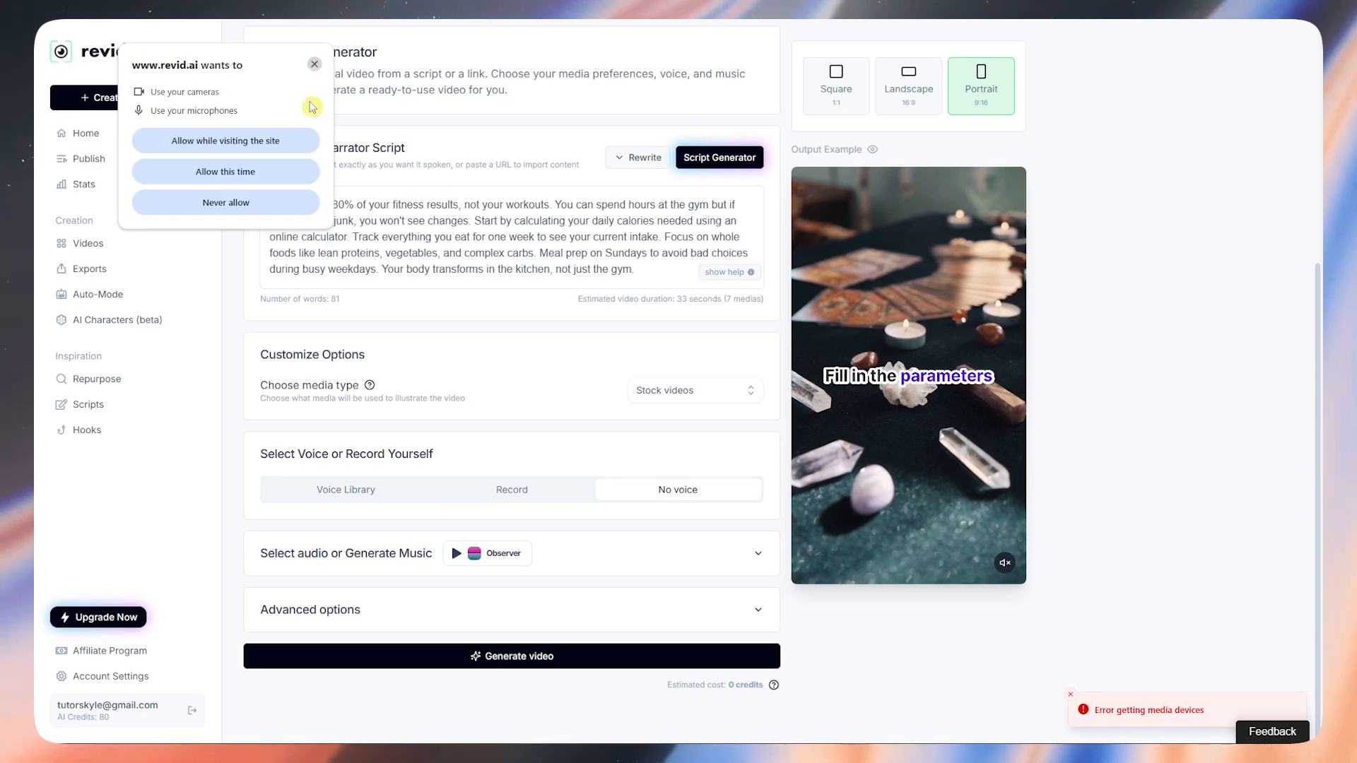
pyautogui.click(315, 64)
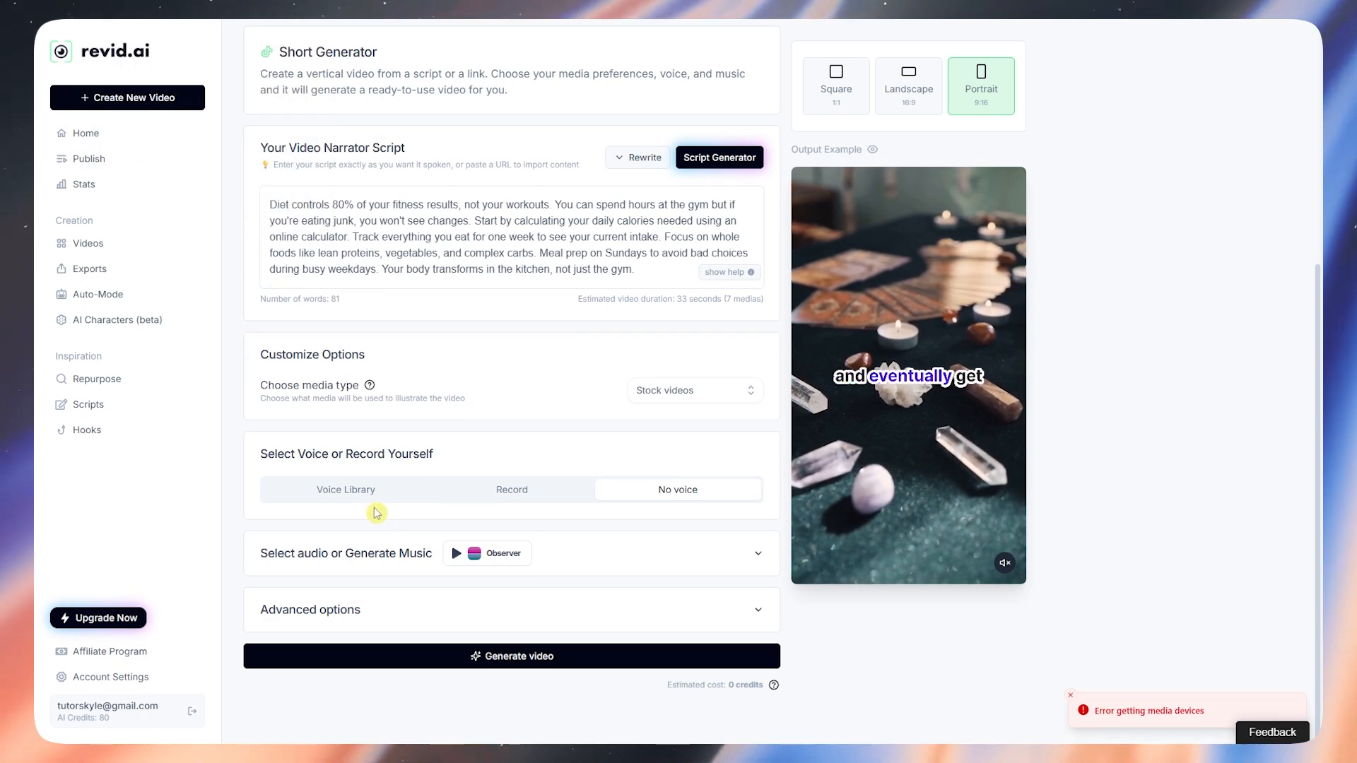
pyautogui.click(369, 502)
pyautogui.scroll(-3, 433, 494)
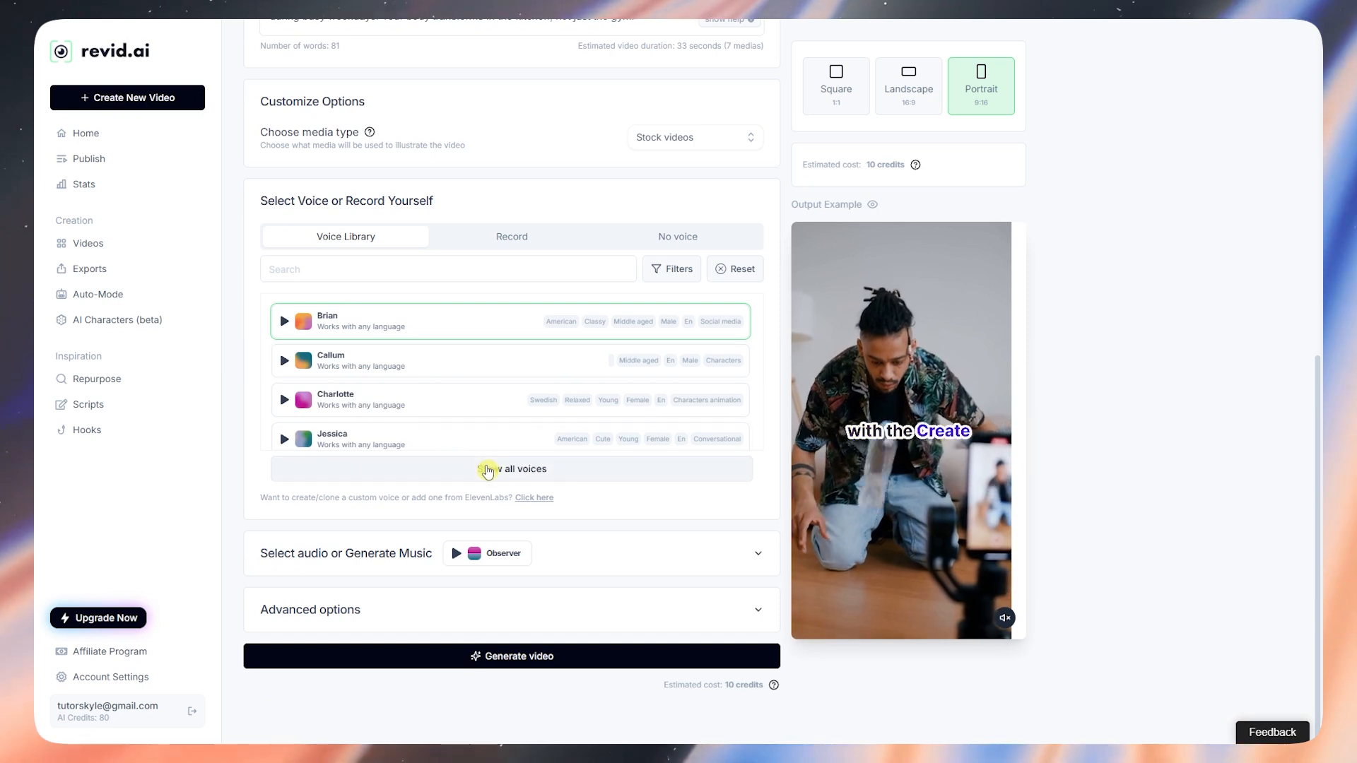
# Step: Expand the full voice list, play the Brian voice sample and scroll further down
pyautogui.click(485, 465)
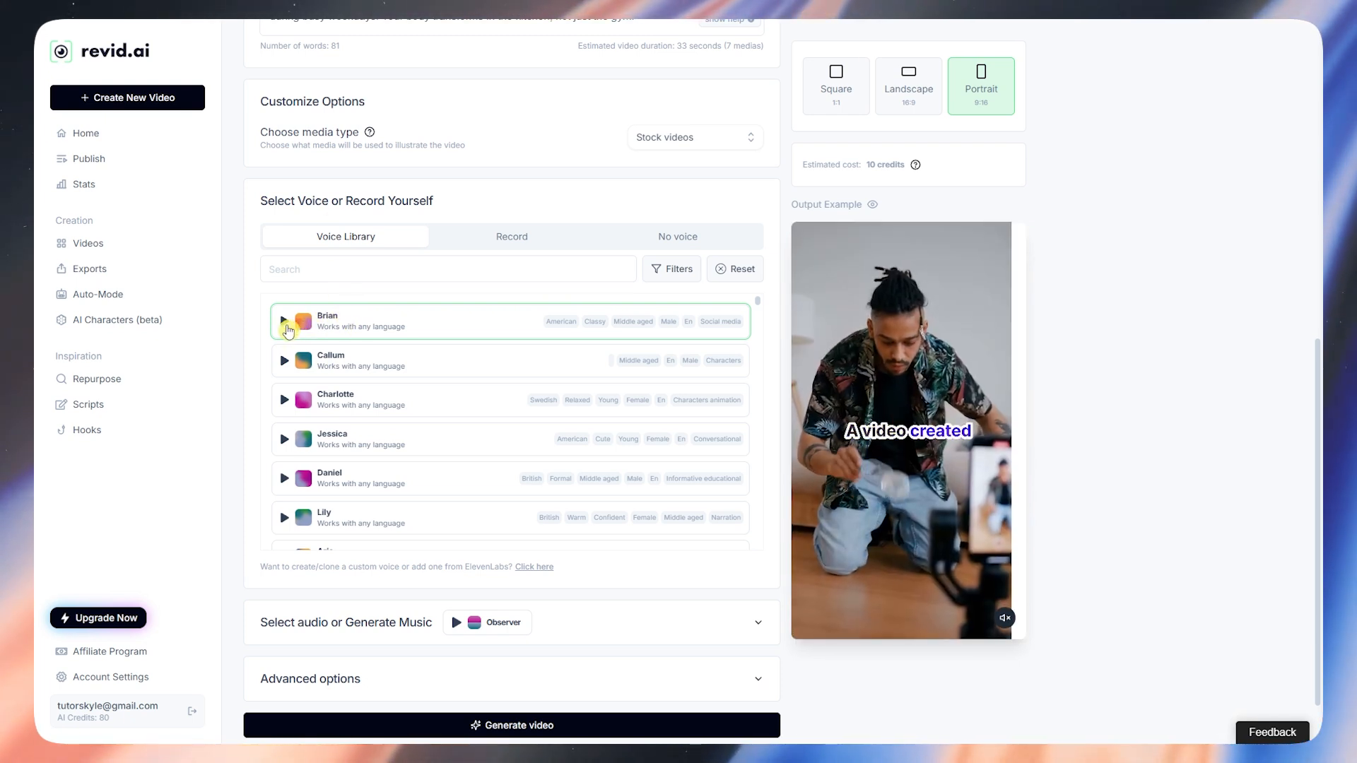
pyautogui.click(285, 322)
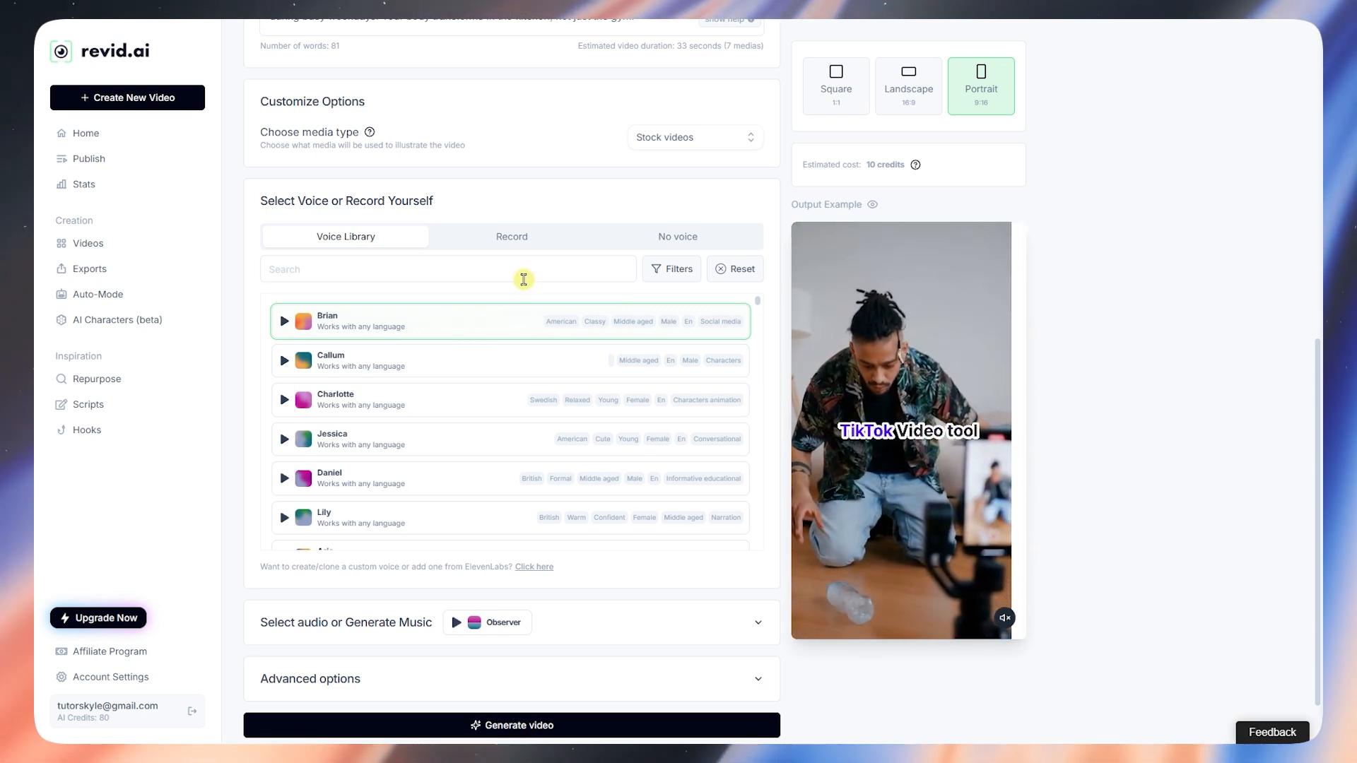
pyautogui.scroll(-4, 510, 336)
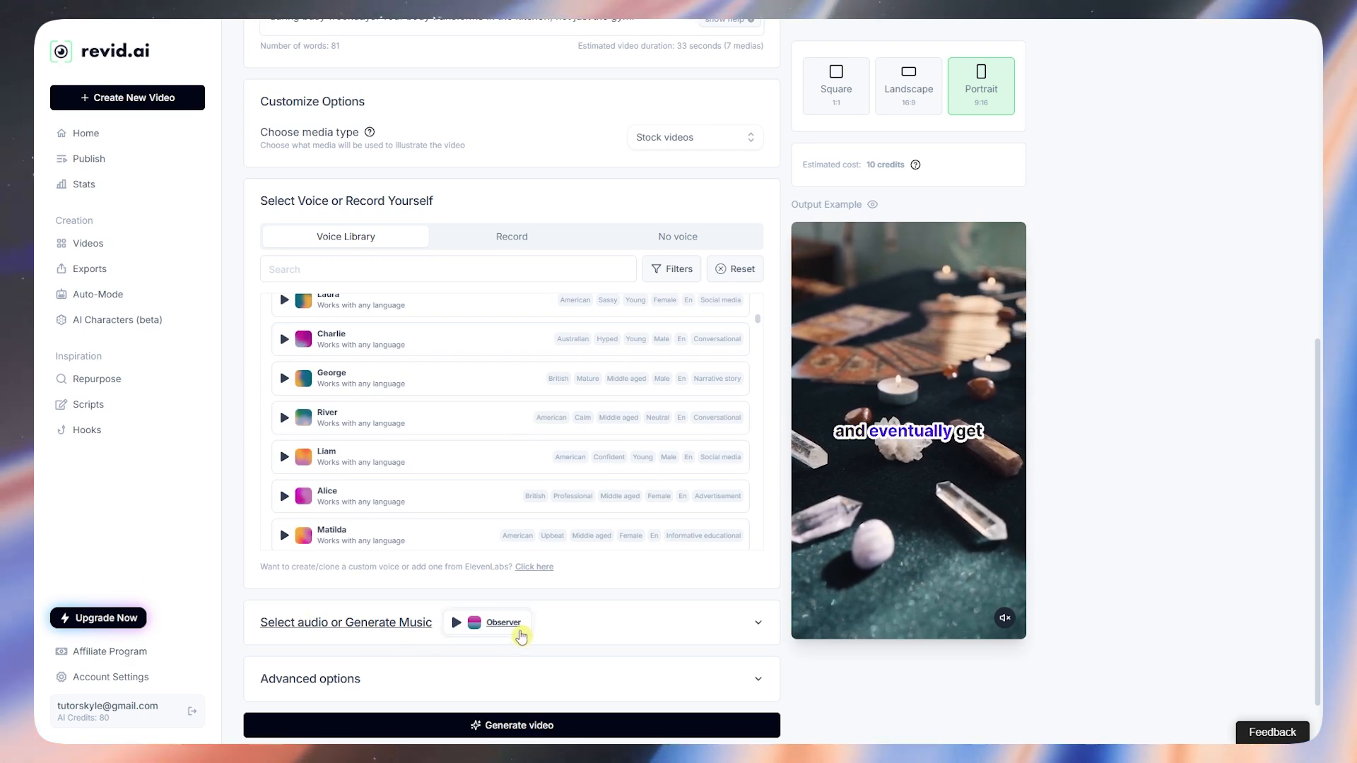
pyautogui.click(753, 625)
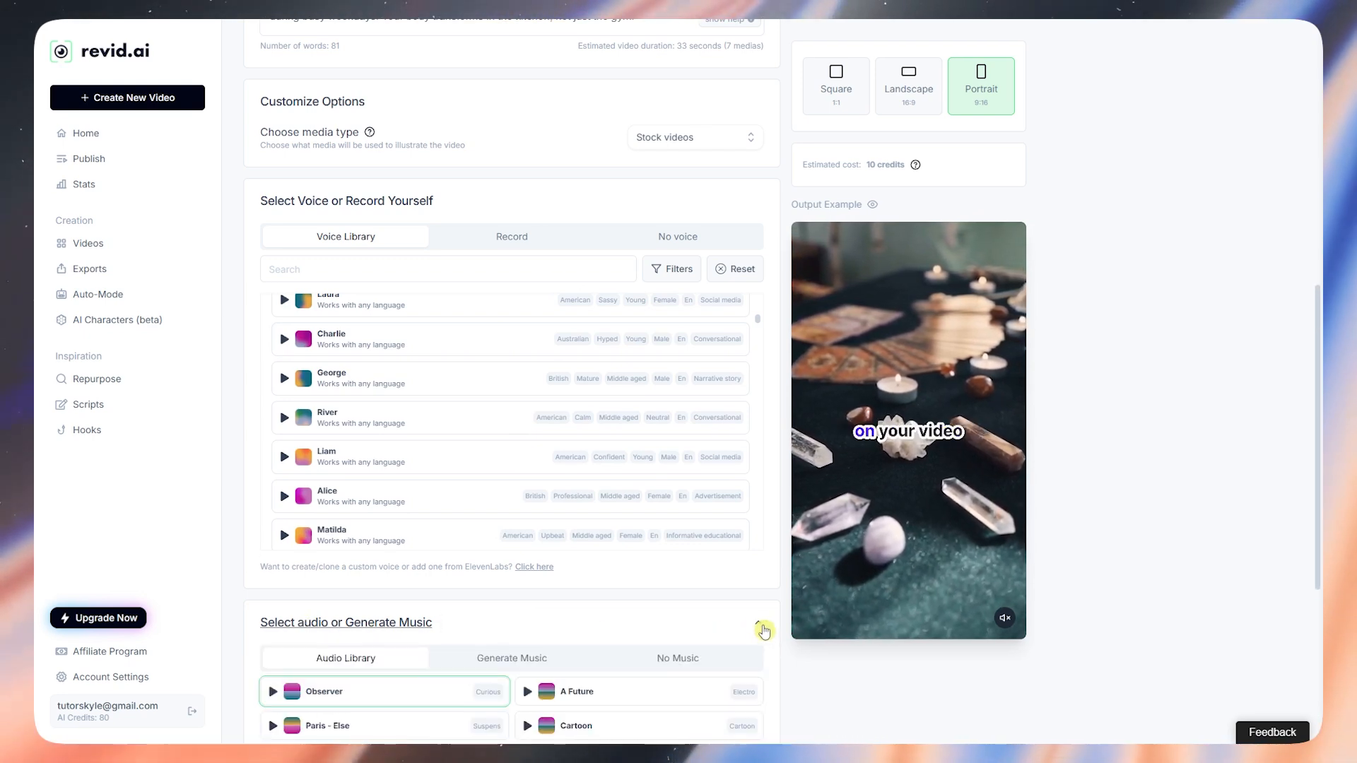
pyautogui.scroll(-4, 538, 597)
pyautogui.scroll(-2, 509, 505)
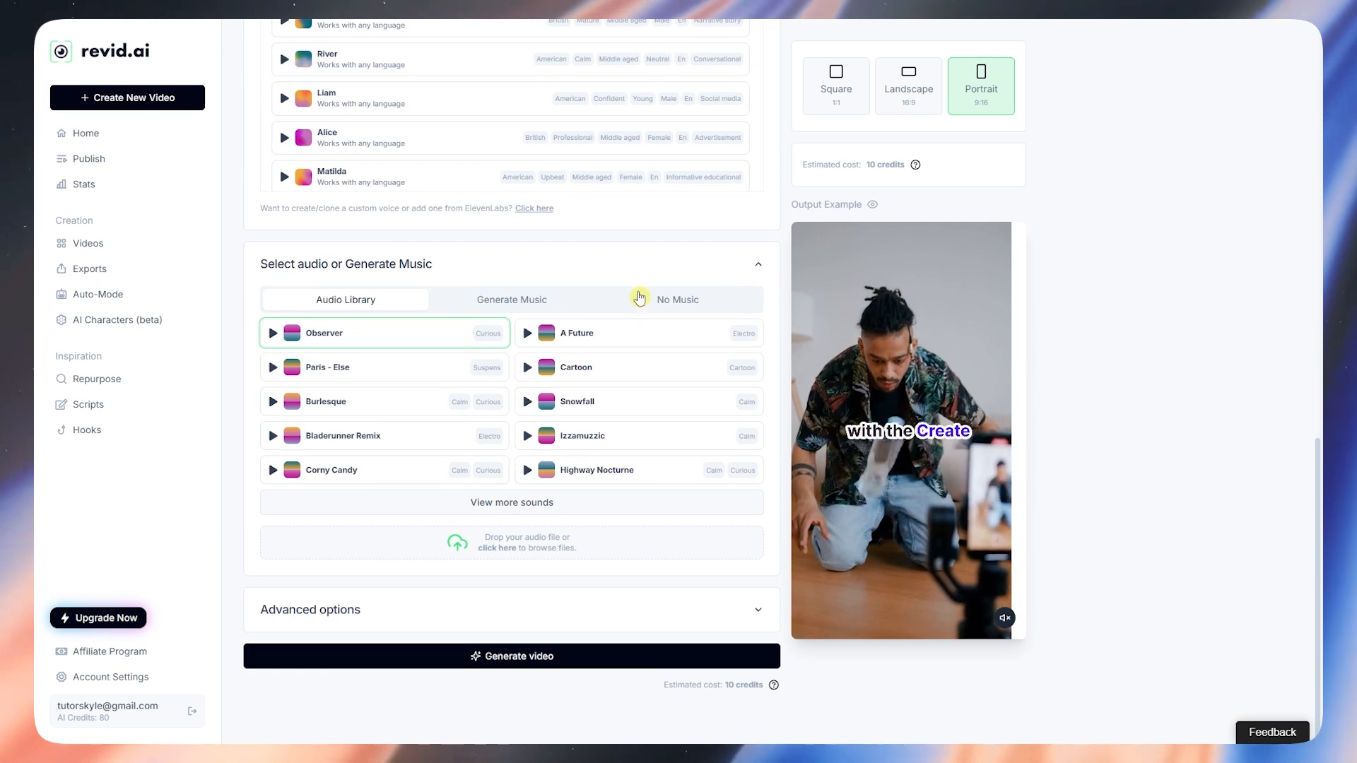
pyautogui.click(525, 300)
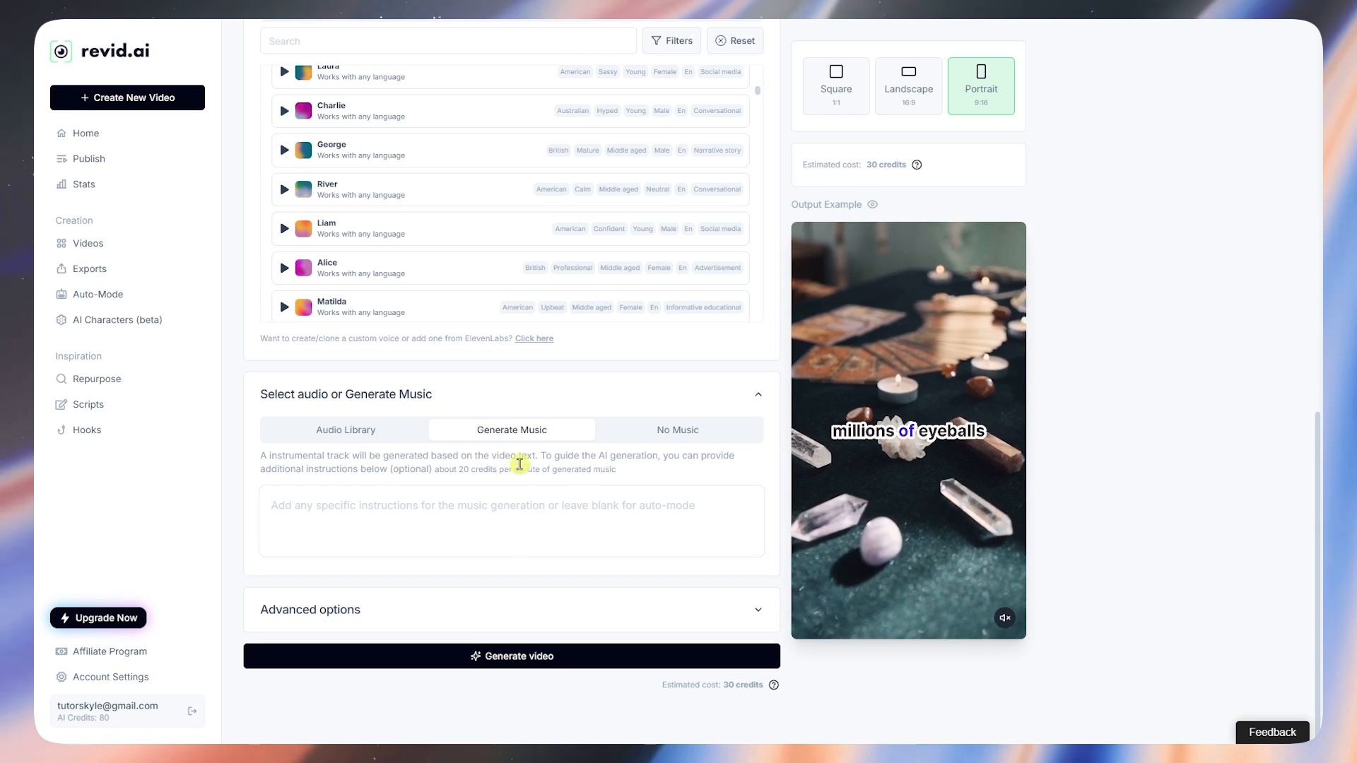
pyautogui.click(353, 431)
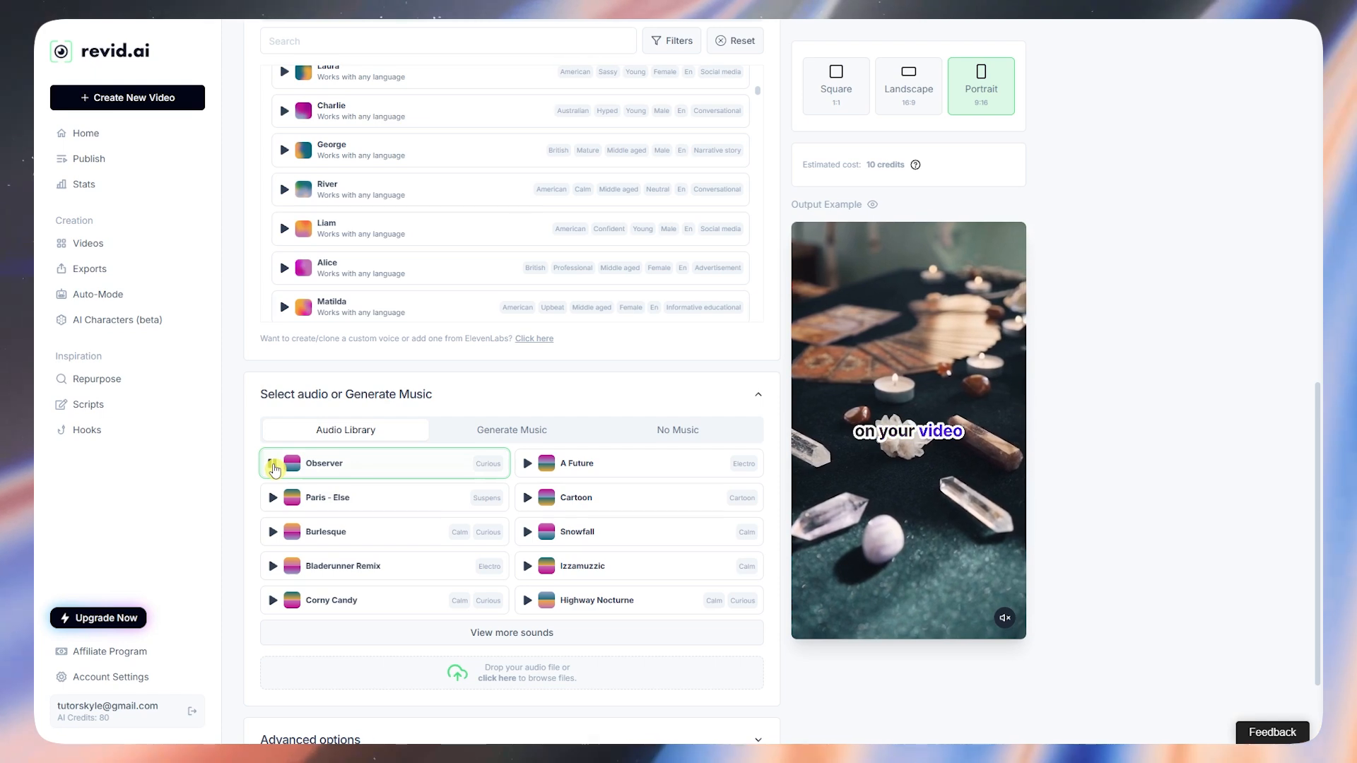
pyautogui.scroll(-2, 509, 445)
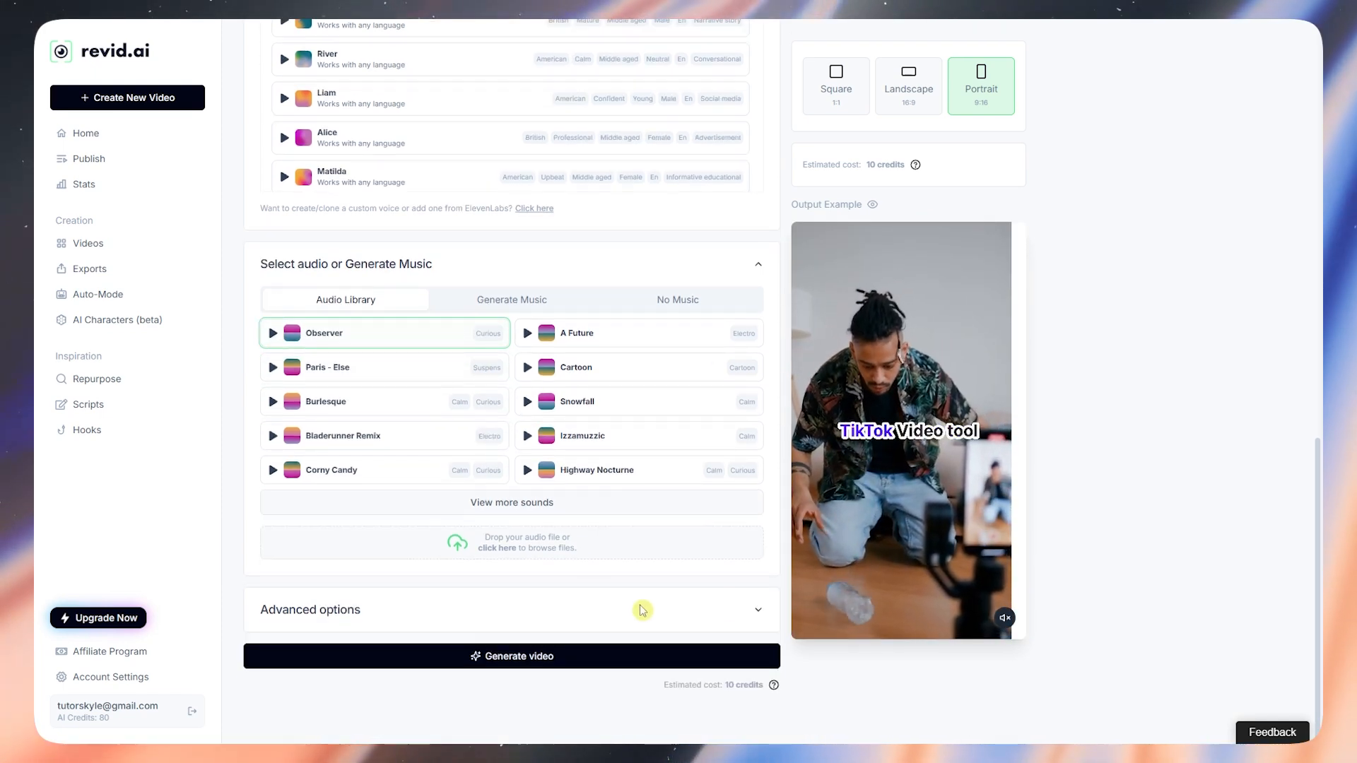
# Step: Expand Advanced options and keep the portrait 9/16 screen ratio
pyautogui.click(755, 610)
pyautogui.scroll(-6, 697, 582)
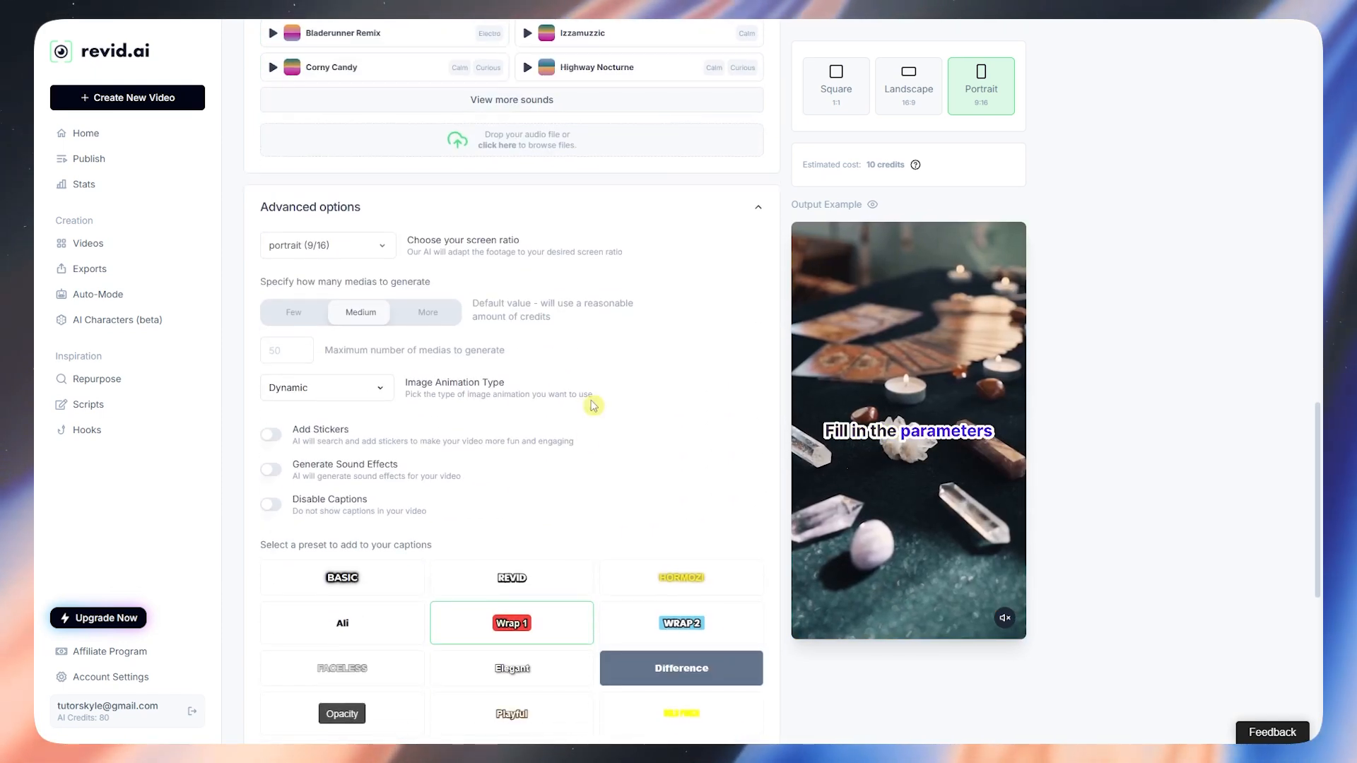
pyautogui.click(366, 257)
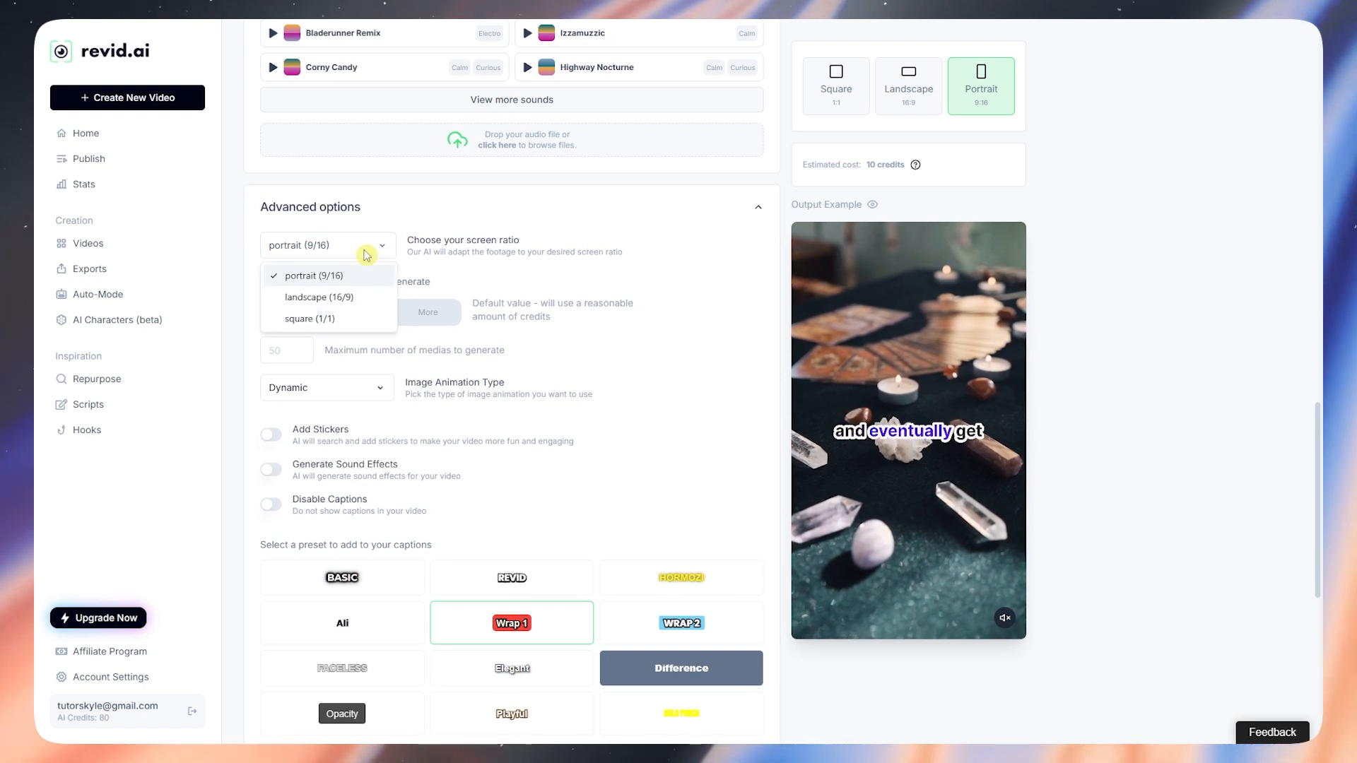
pyautogui.click(606, 246)
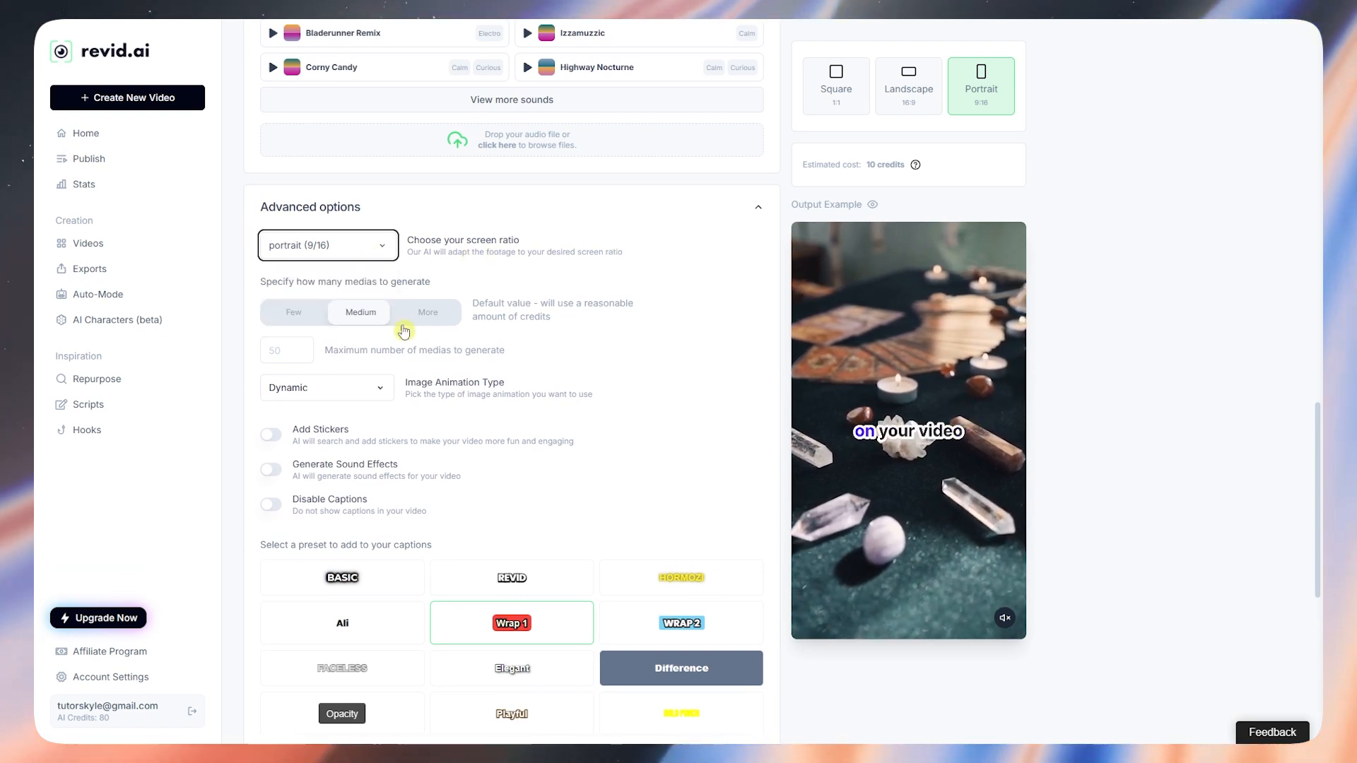
# Step: Try Few and More media counts, then restore Medium
pyautogui.moveTo(323, 282); pyautogui.dragTo(430, 282)
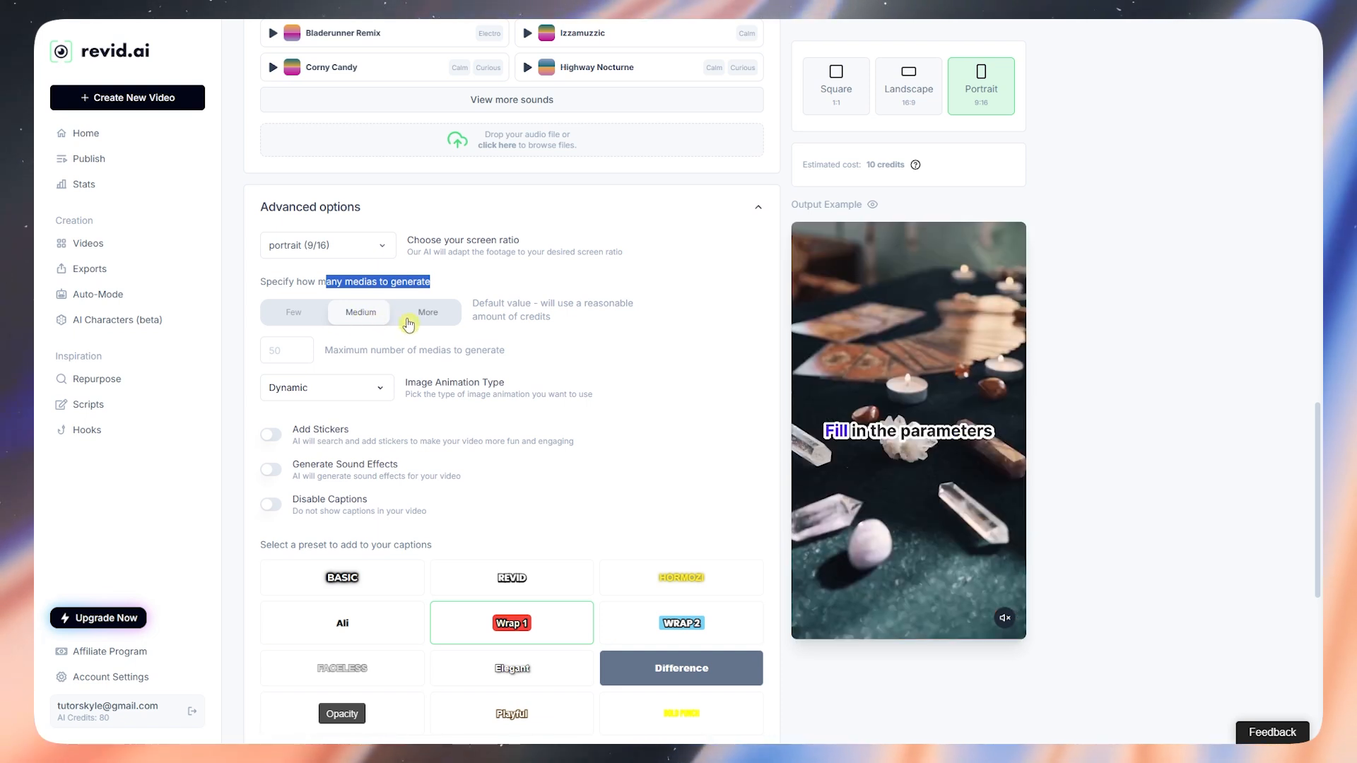
pyautogui.click(307, 315)
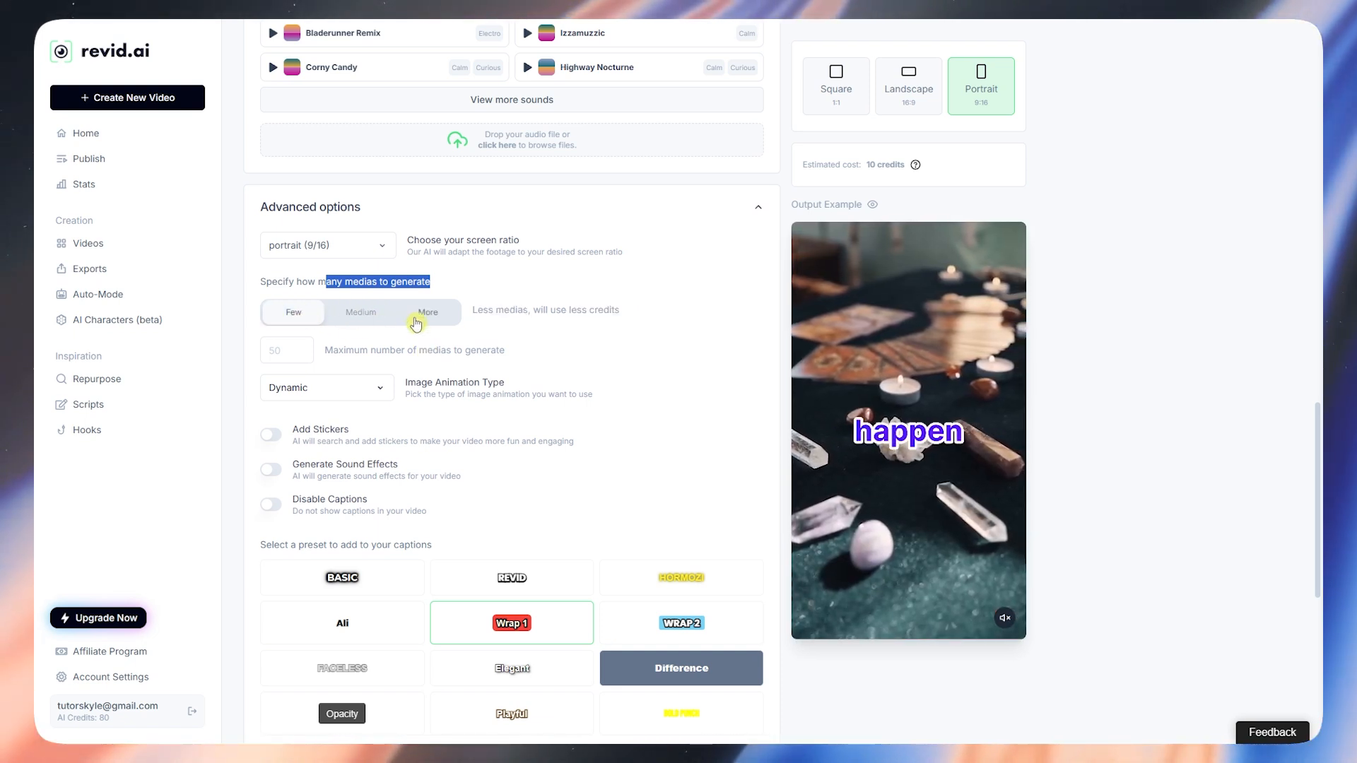
pyautogui.click(422, 319)
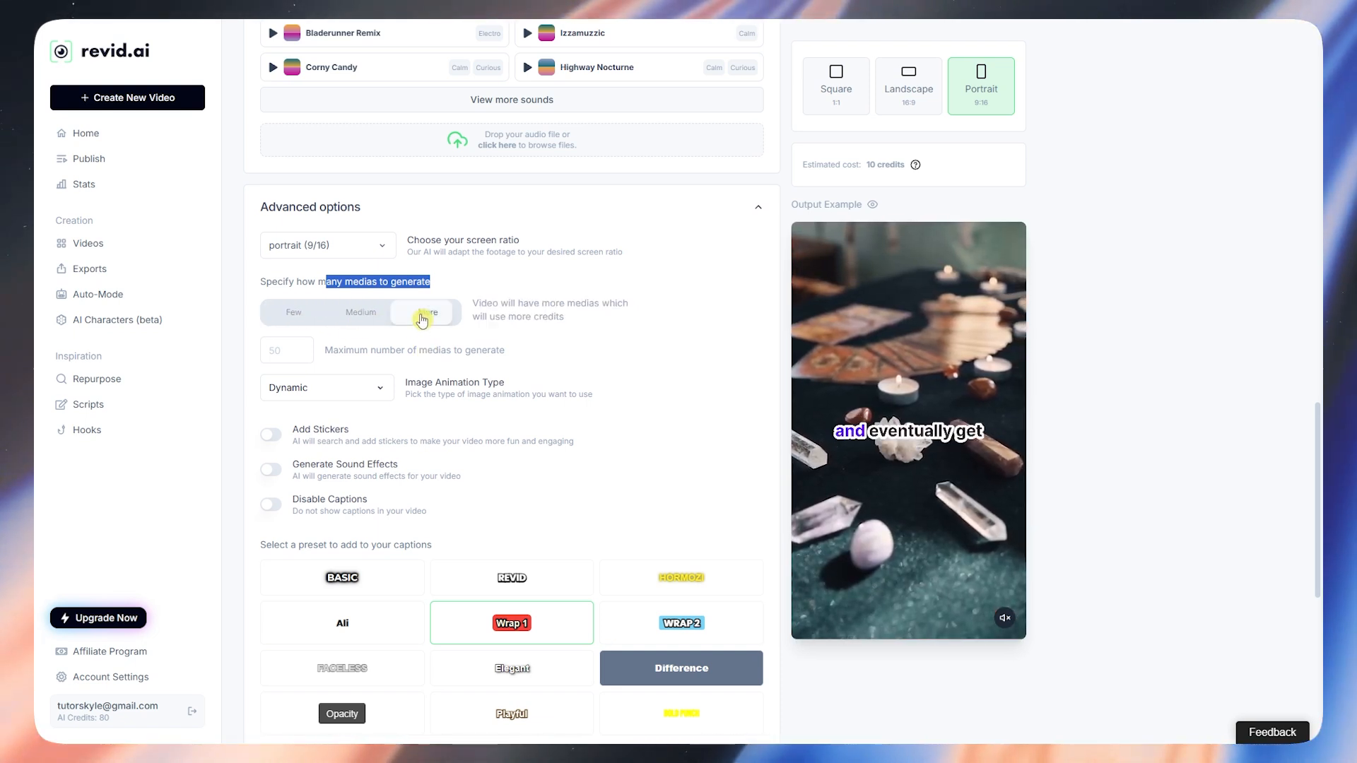
pyautogui.click(376, 316)
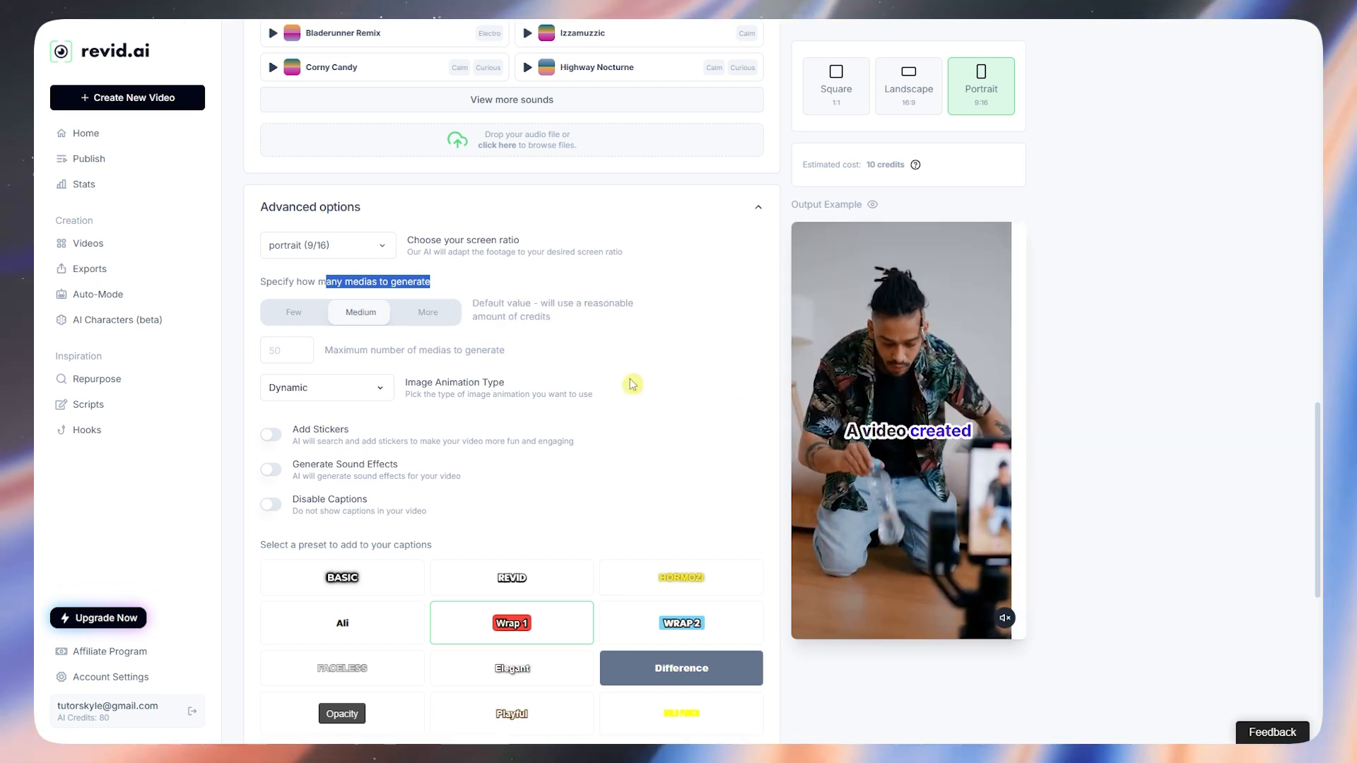
# Step: Keep Dynamic as the image animation type
pyautogui.scroll(-1, 421, 376)
pyautogui.click(372, 320)
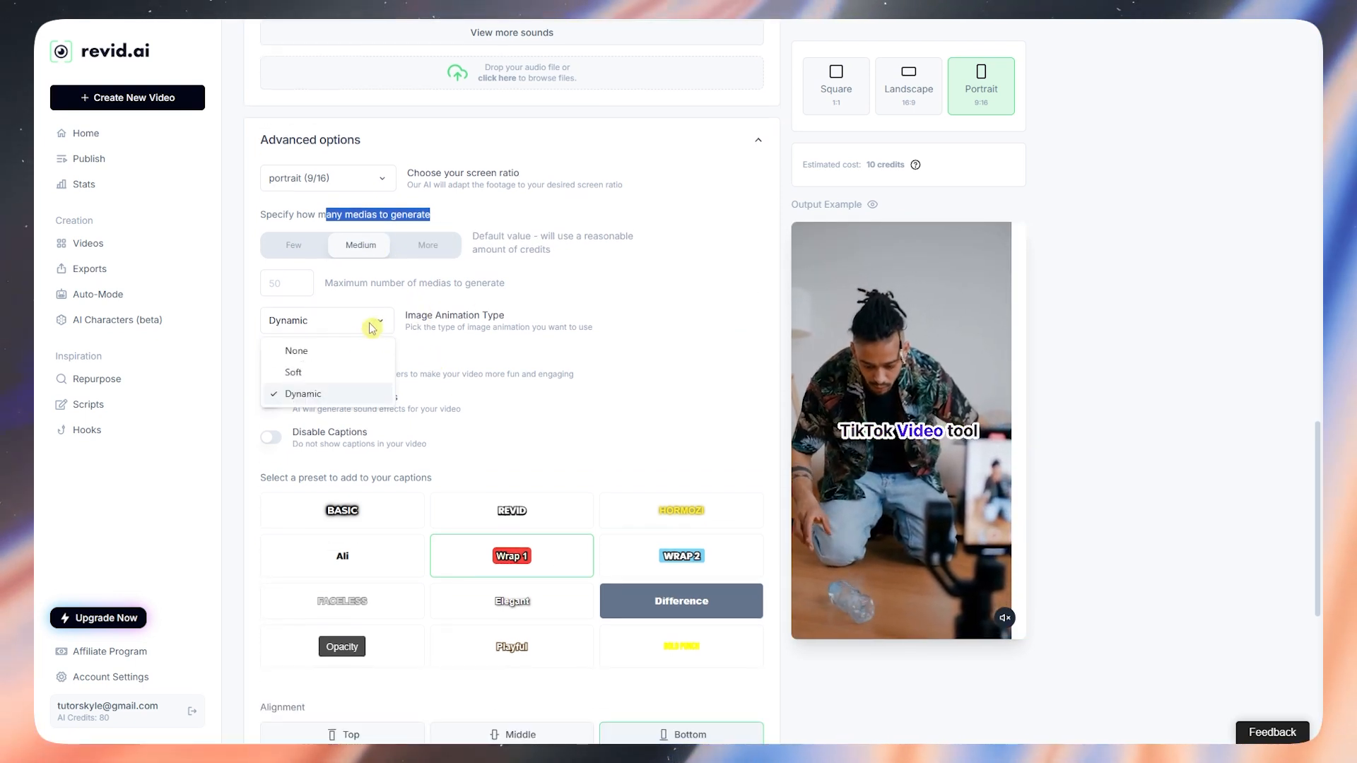
pyautogui.click(497, 400)
pyautogui.scroll(-2, 498, 400)
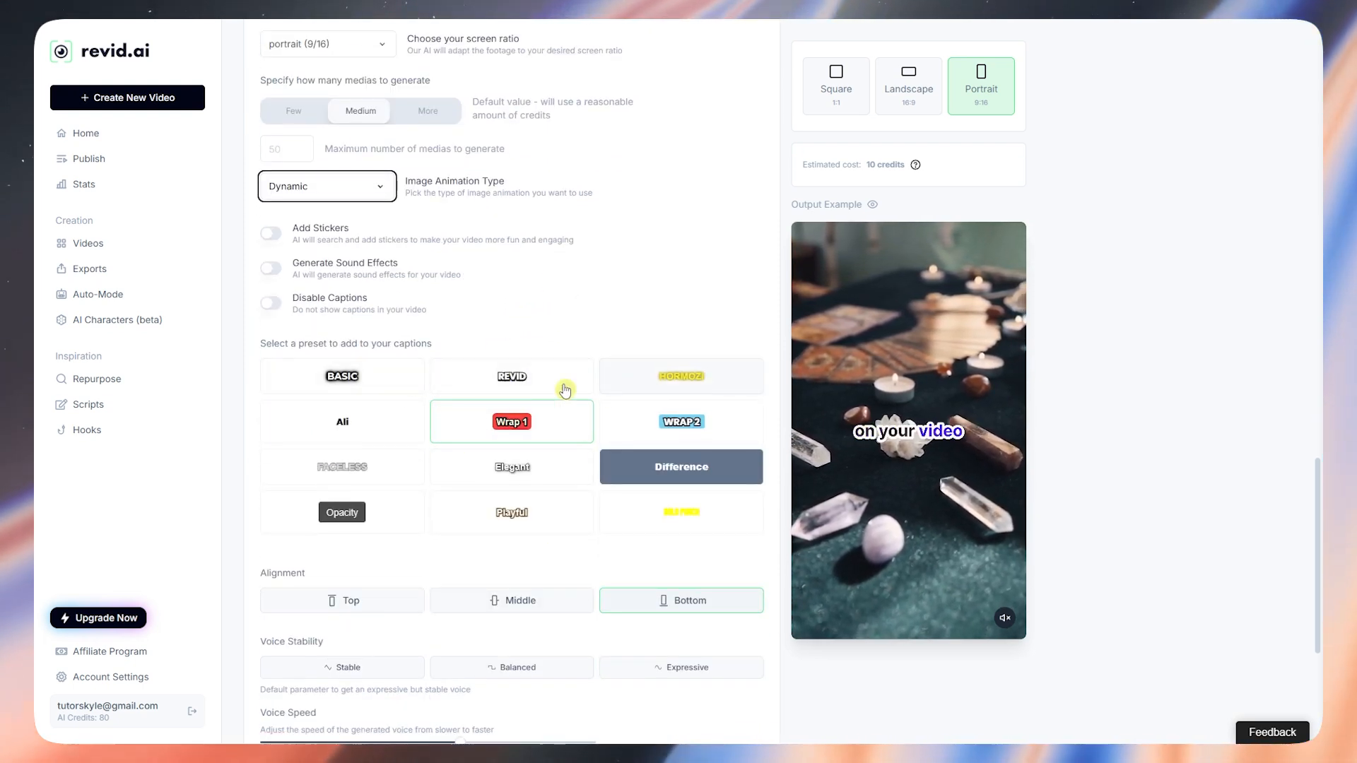
# Step: Set the caption alignment to Middle after briefly trying Top
pyautogui.click(684, 377)
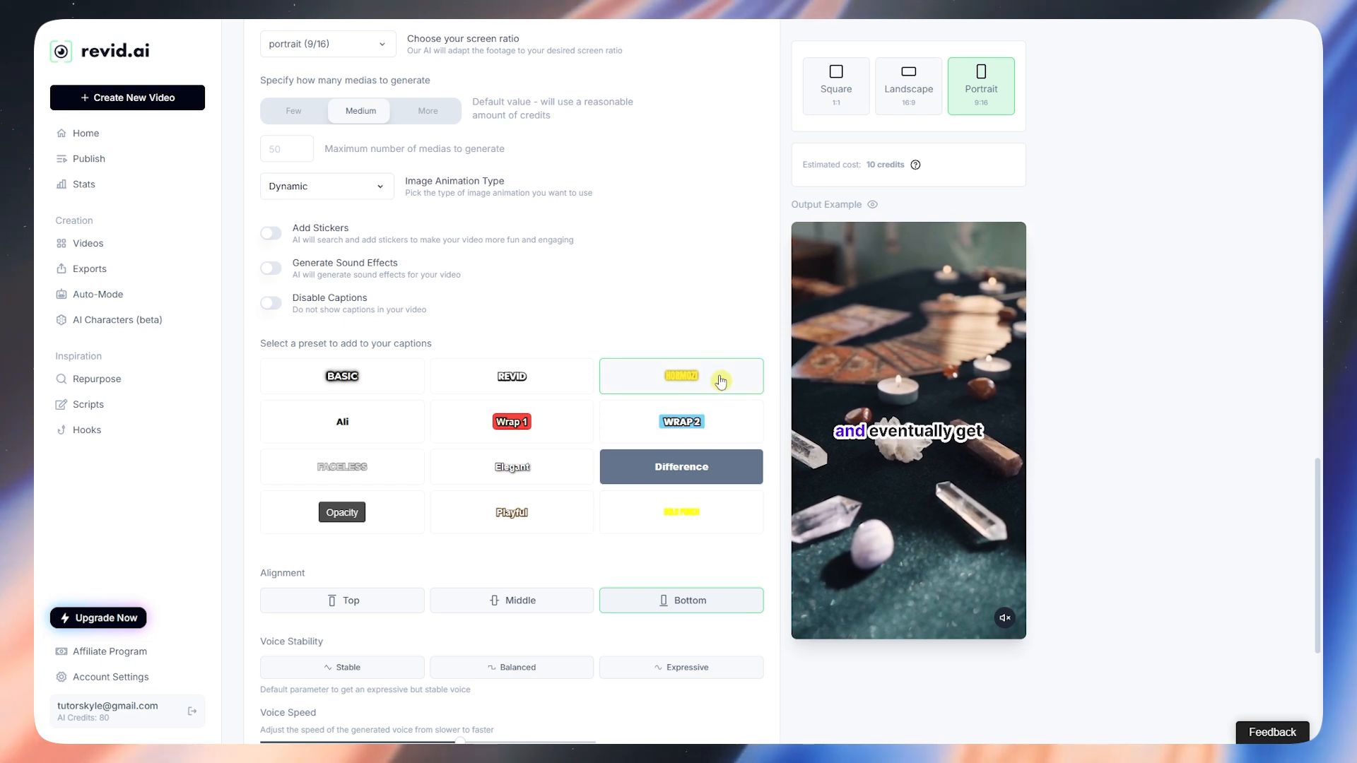
pyautogui.scroll(-2, 638, 424)
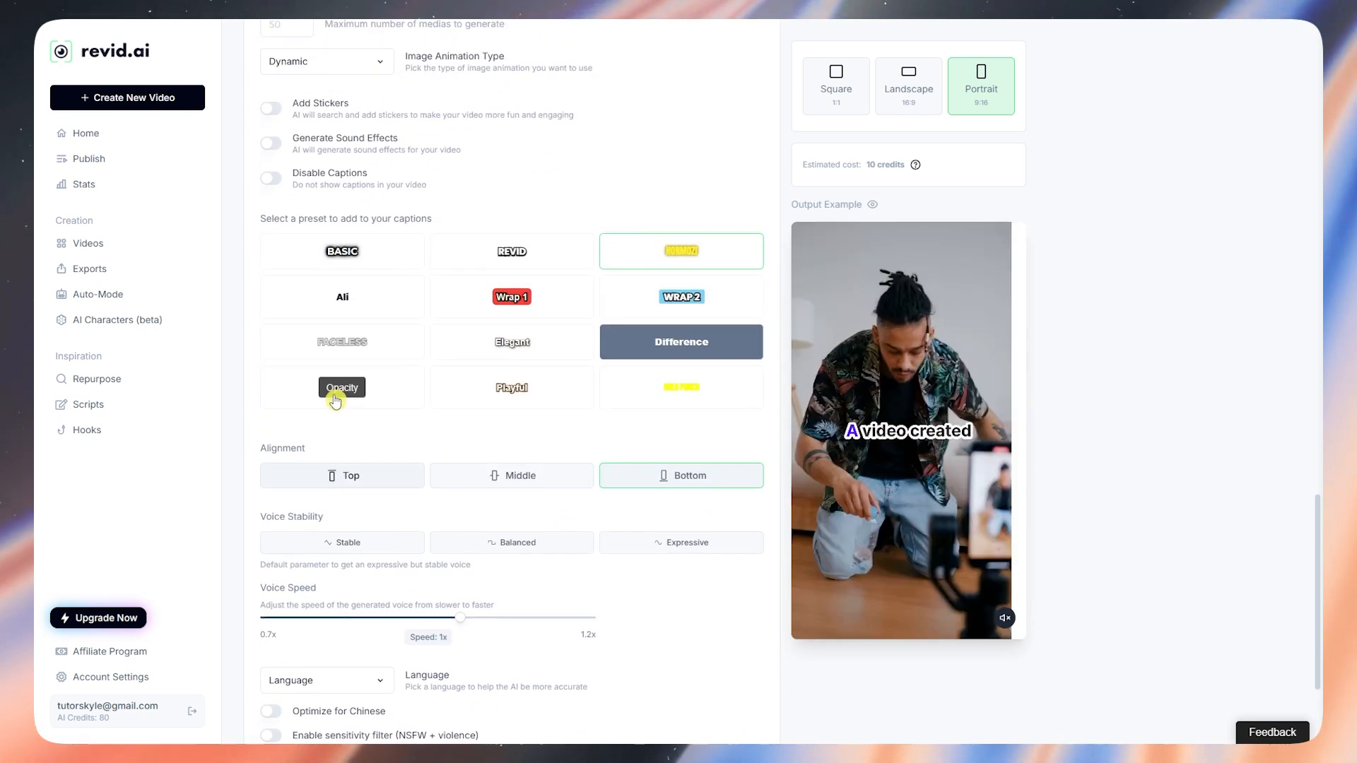
pyautogui.scroll(1, 335, 402)
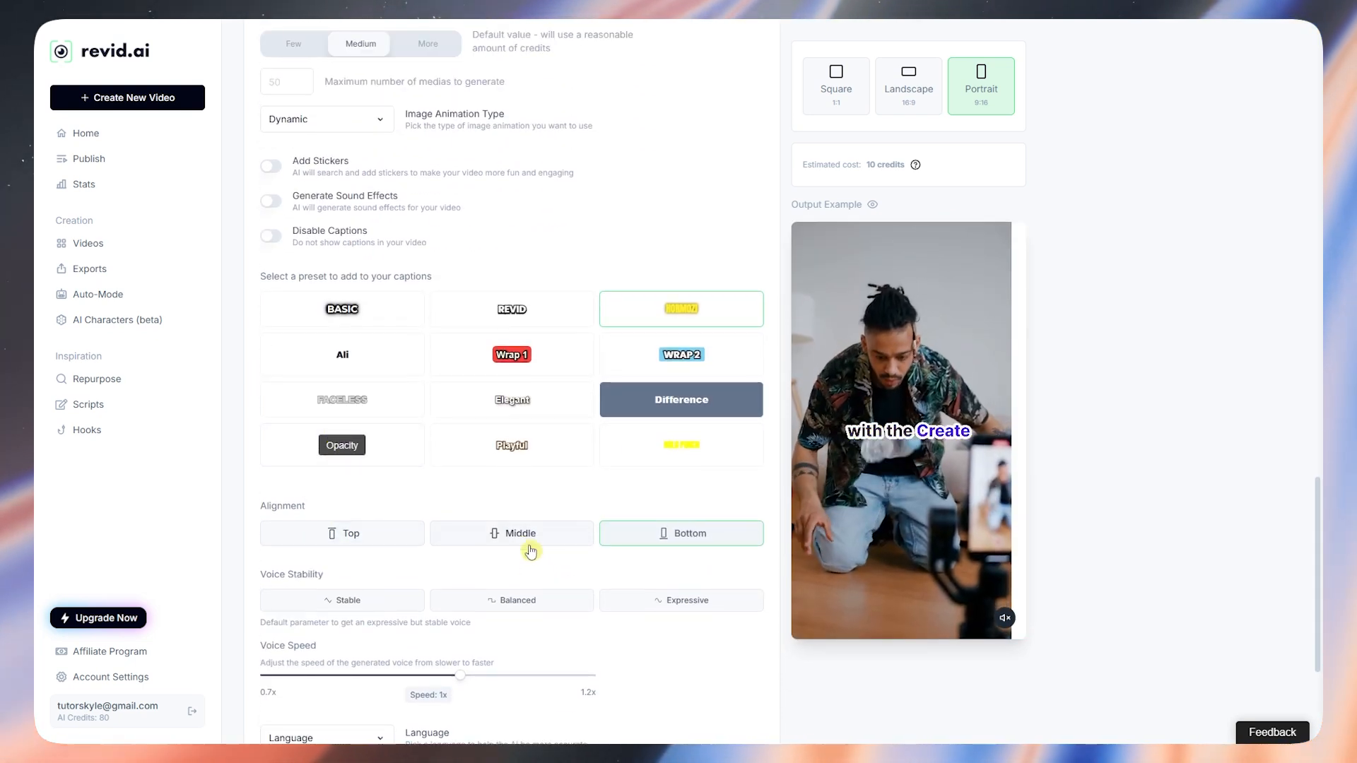
pyautogui.click(488, 541)
pyautogui.click(393, 543)
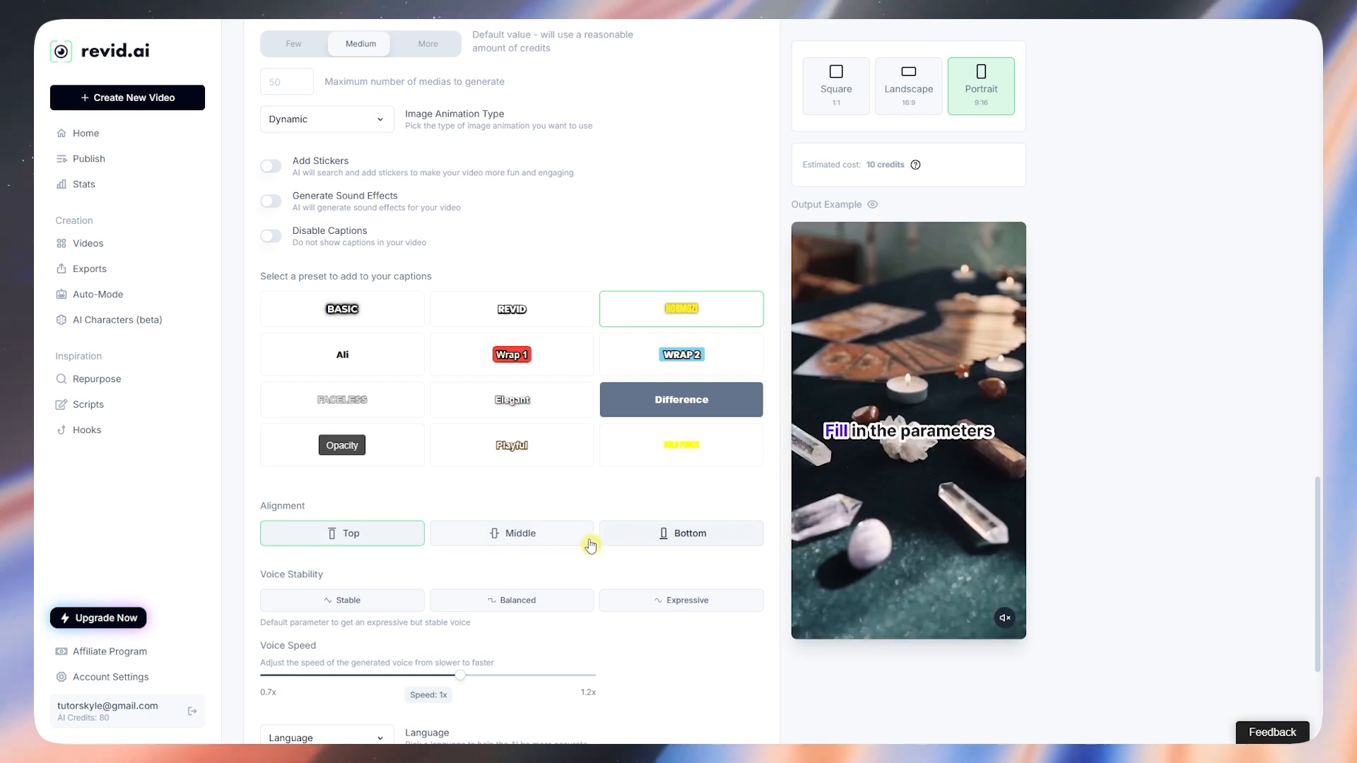
pyautogui.click(549, 541)
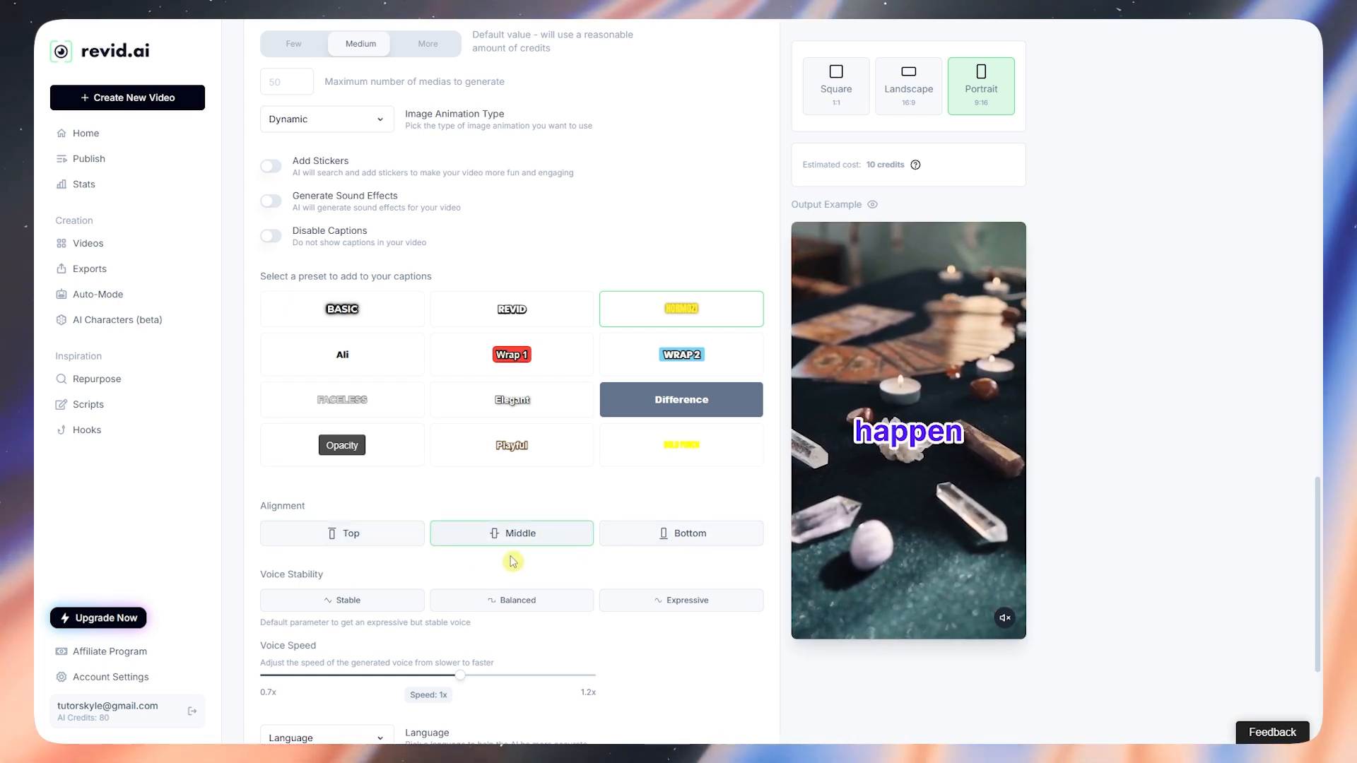
pyautogui.scroll(-1, 299, 522)
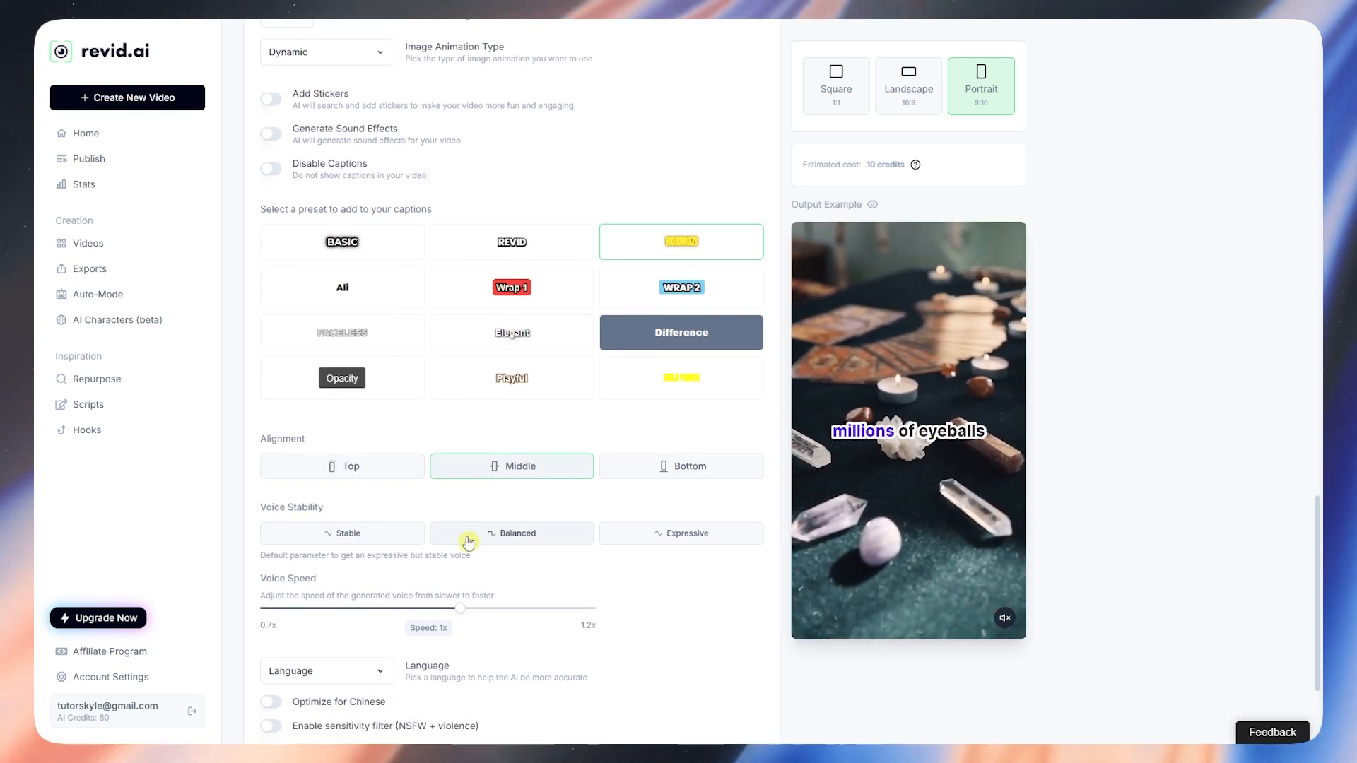
# Step: Set voice stability to Expressive and check the voice languages without changing the language
pyautogui.click(655, 541)
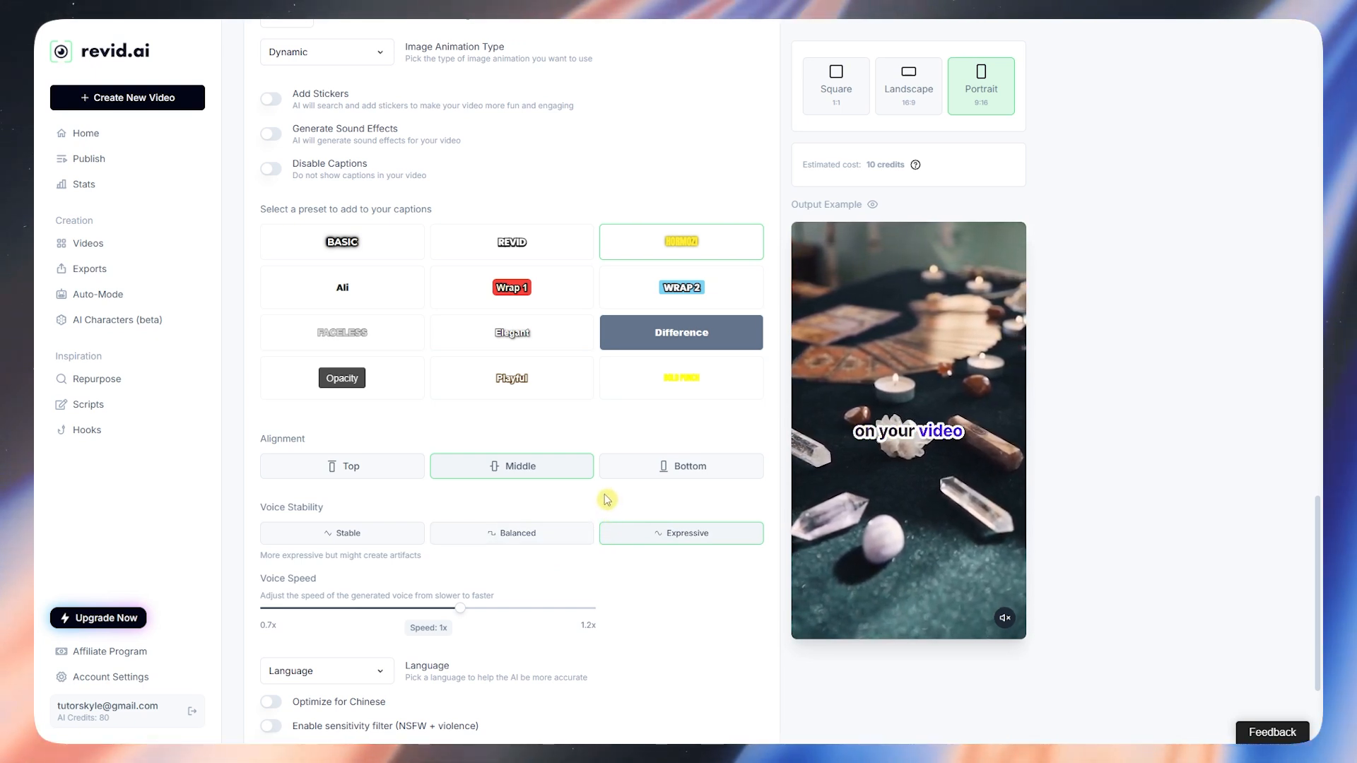
pyautogui.scroll(-3, 586, 516)
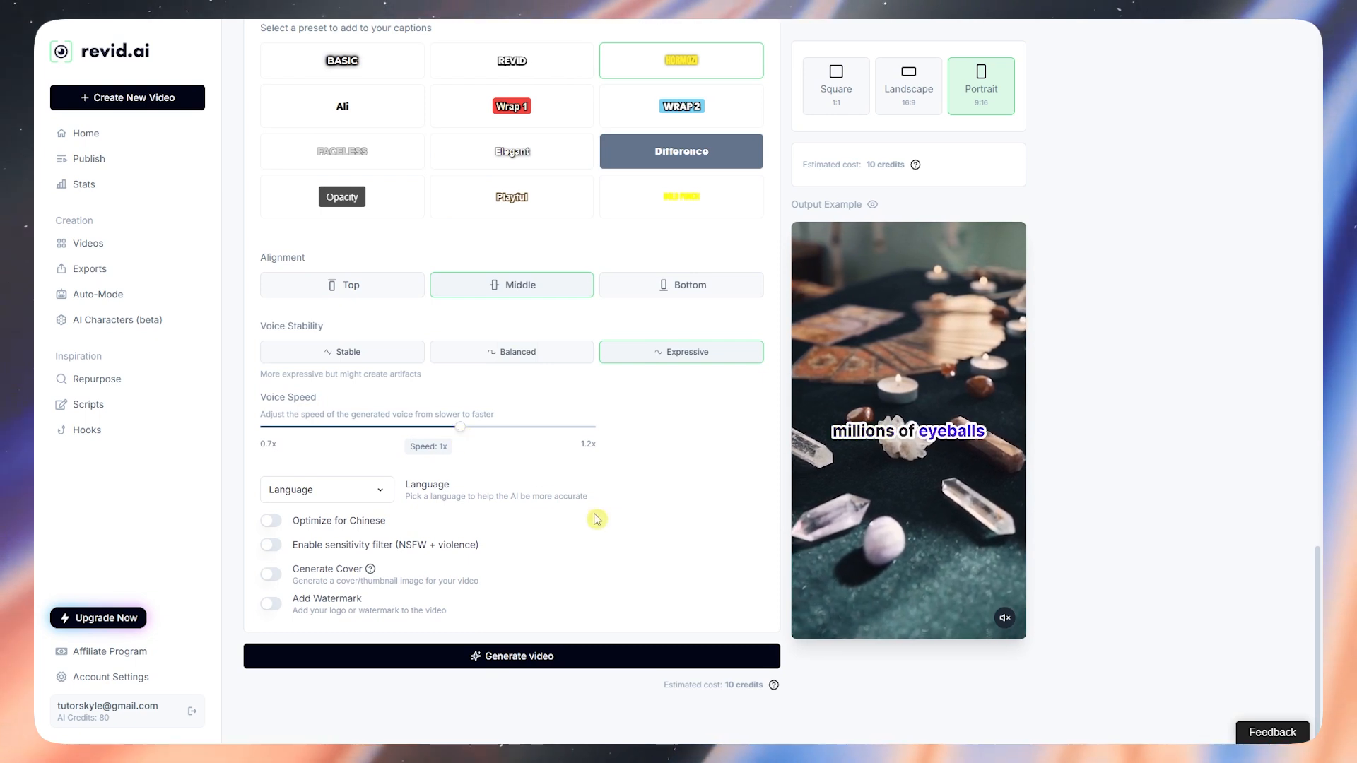
pyautogui.click(374, 493)
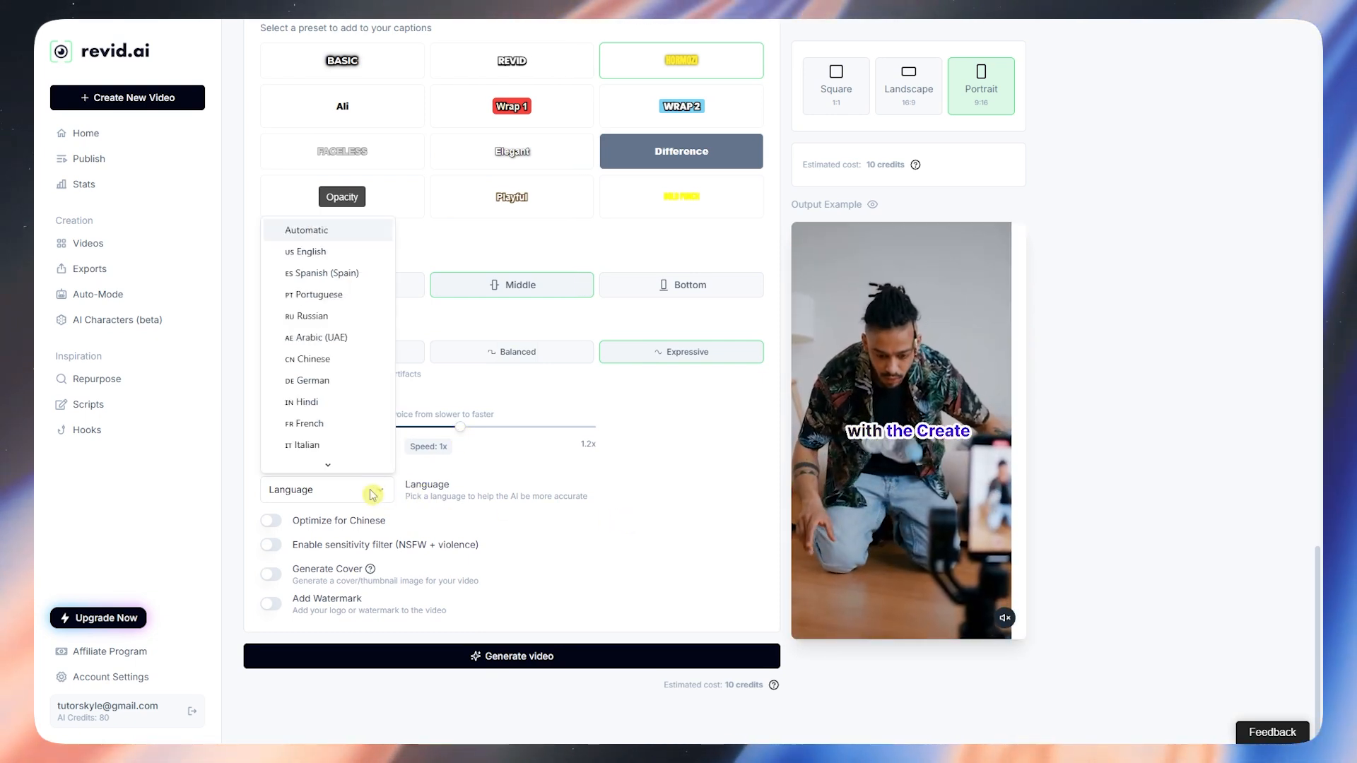
pyautogui.click(388, 486)
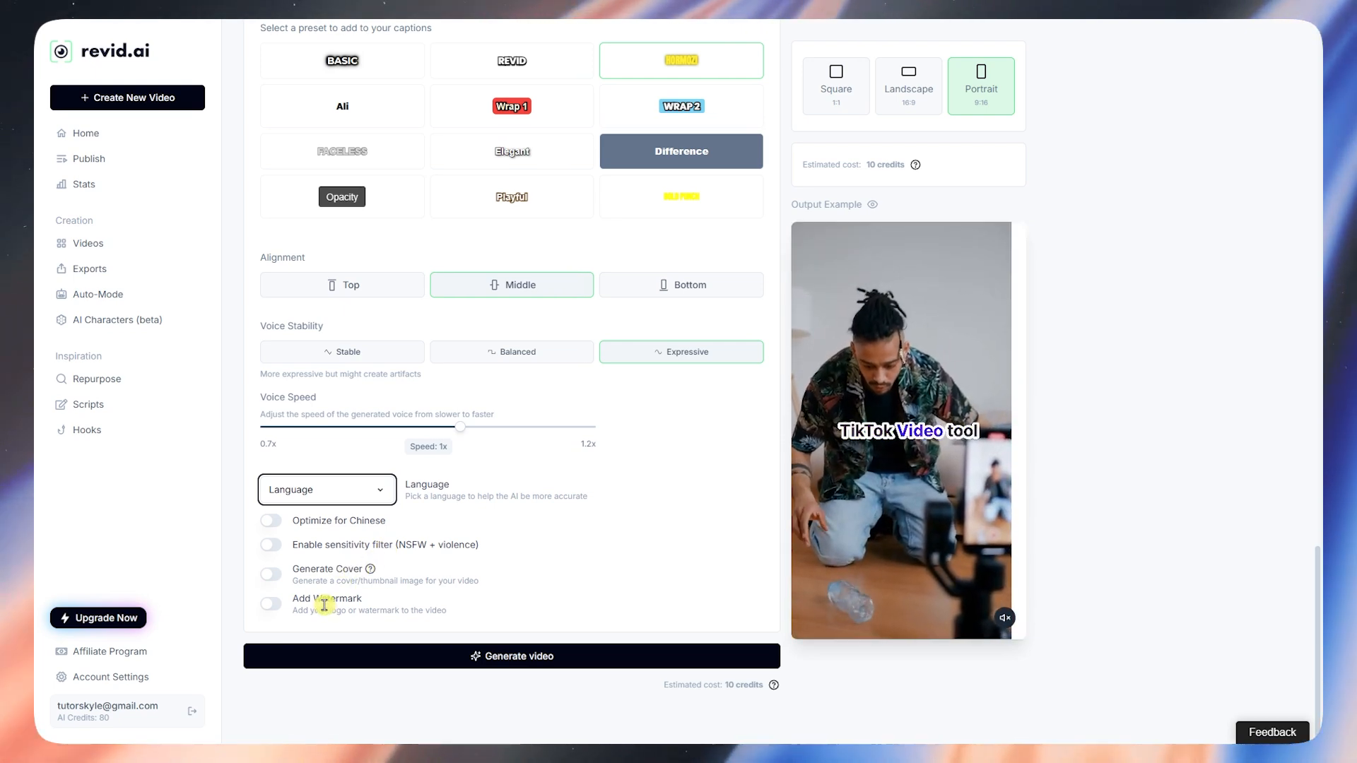
pyautogui.scroll(15, 332, 608)
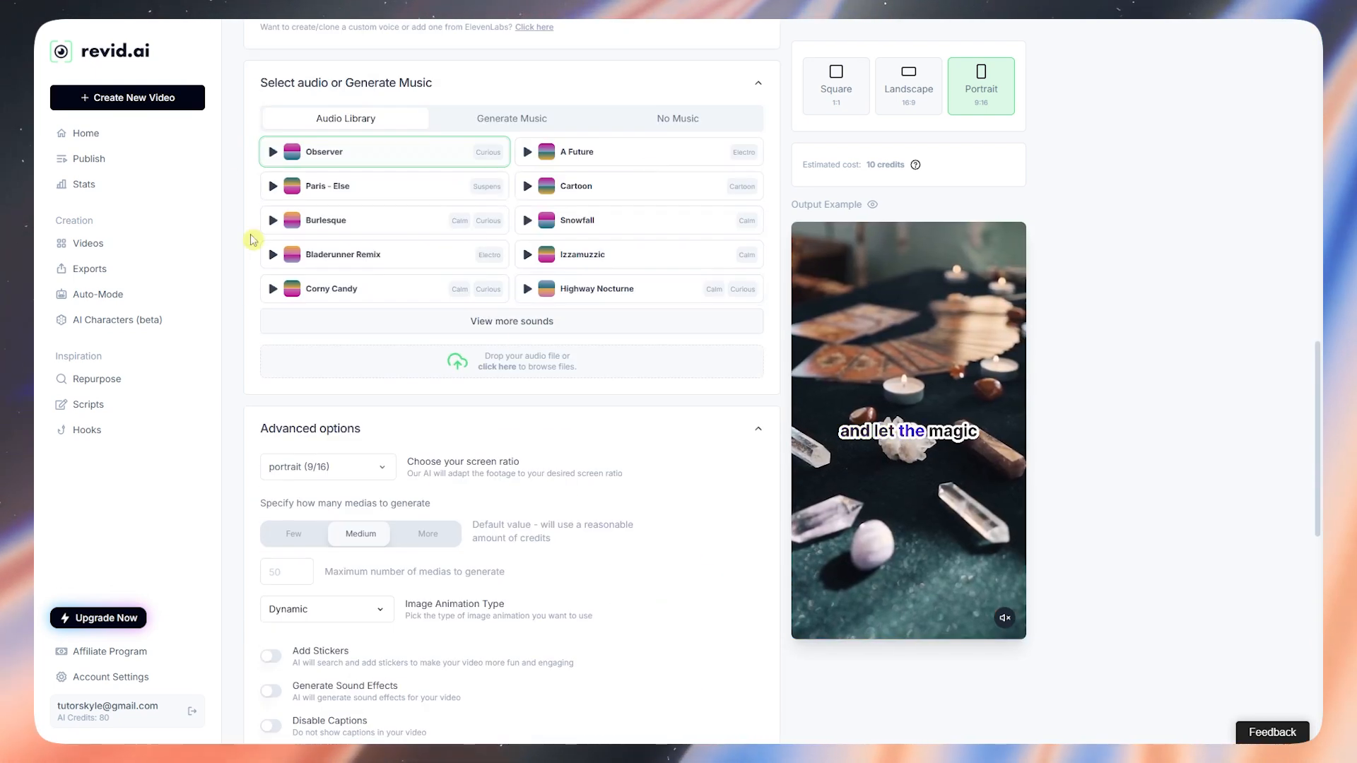
pyautogui.scroll(5, 484, 424)
pyautogui.scroll(-18, 485, 396)
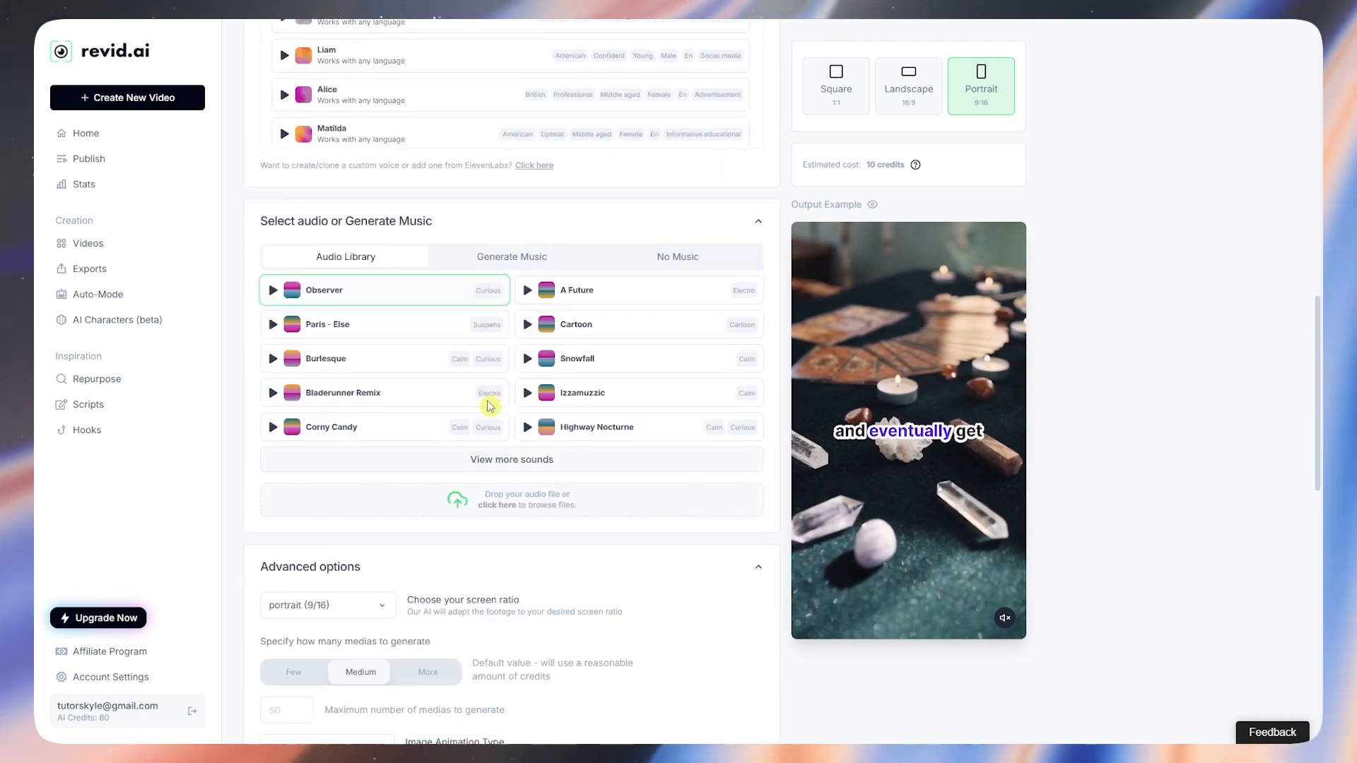
pyautogui.scroll(-3, 486, 407)
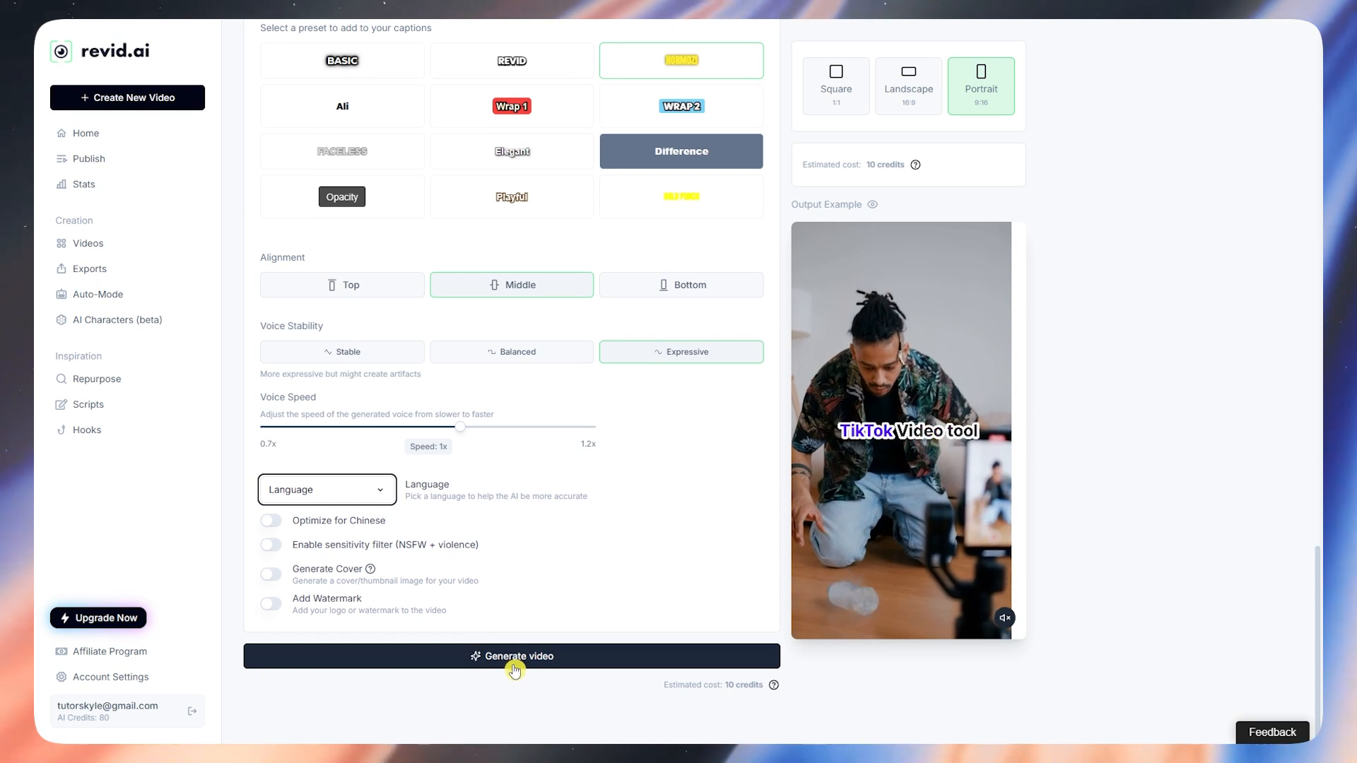
pyautogui.click(670, 687)
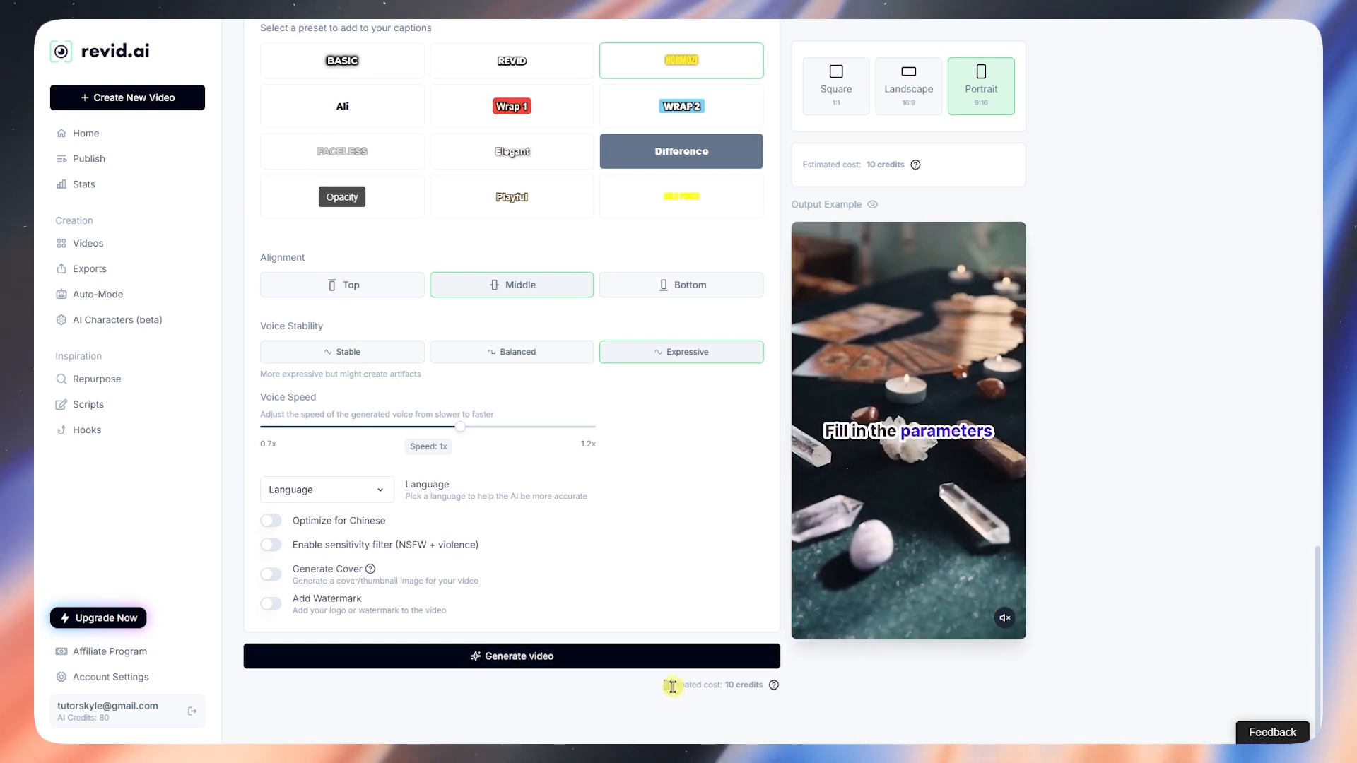
pyautogui.click(716, 684)
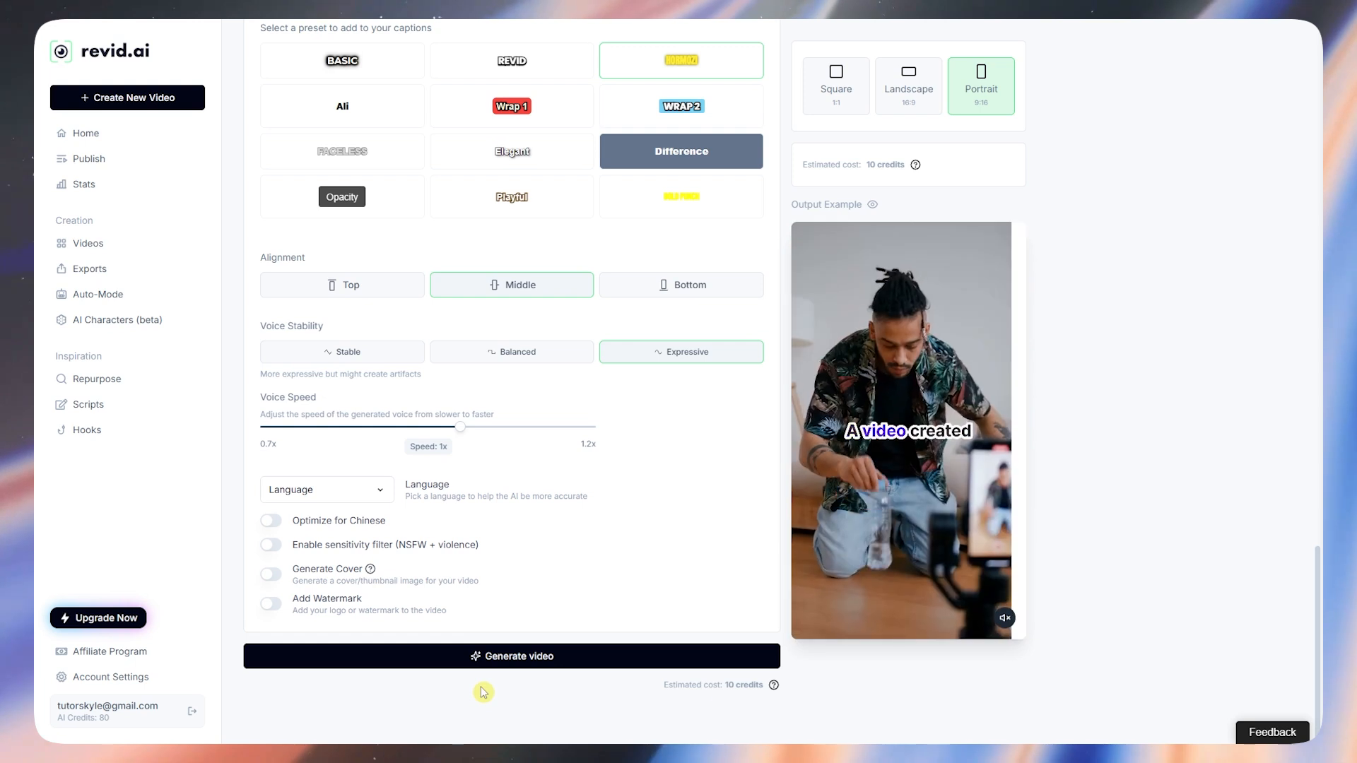
# Step: Generate the video and submit the survey with Telegram as source and 'create content' as goal
pyautogui.click(506, 663)
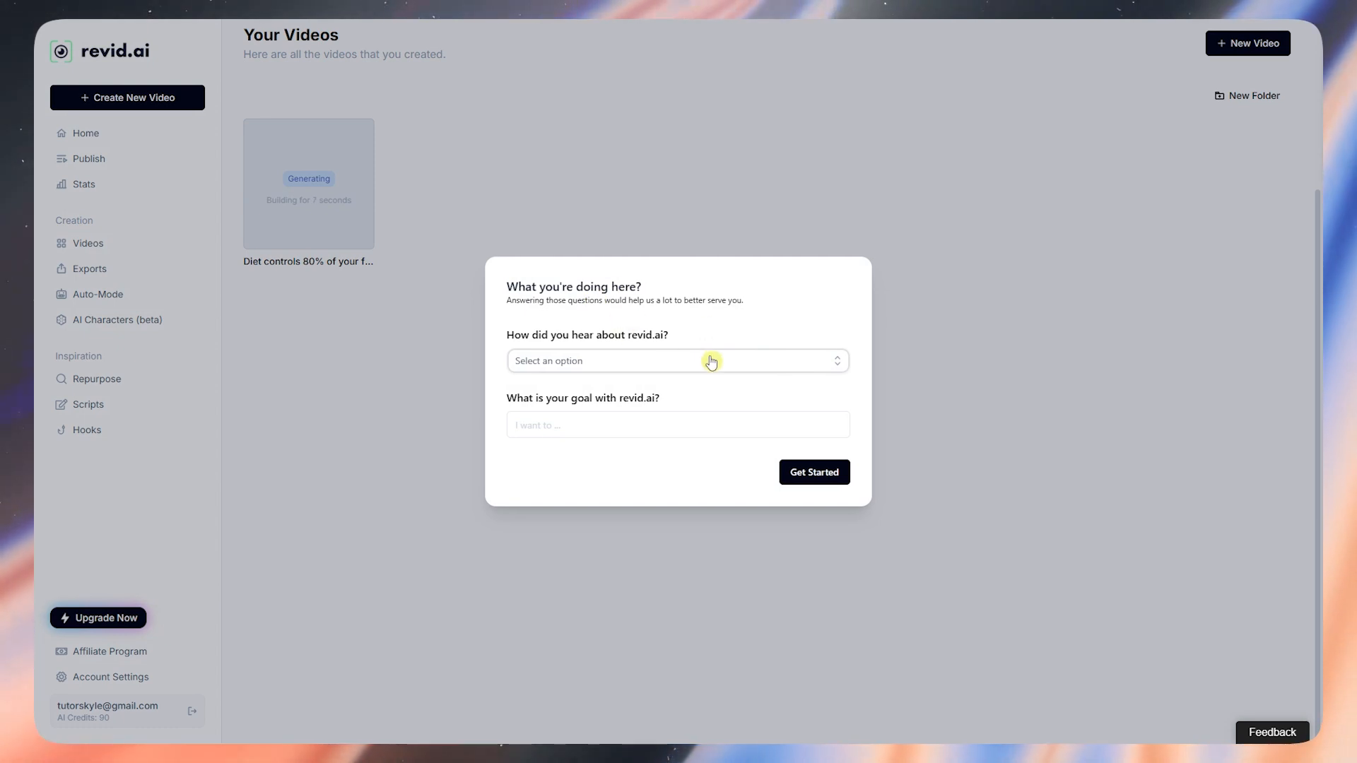
pyautogui.click(647, 374)
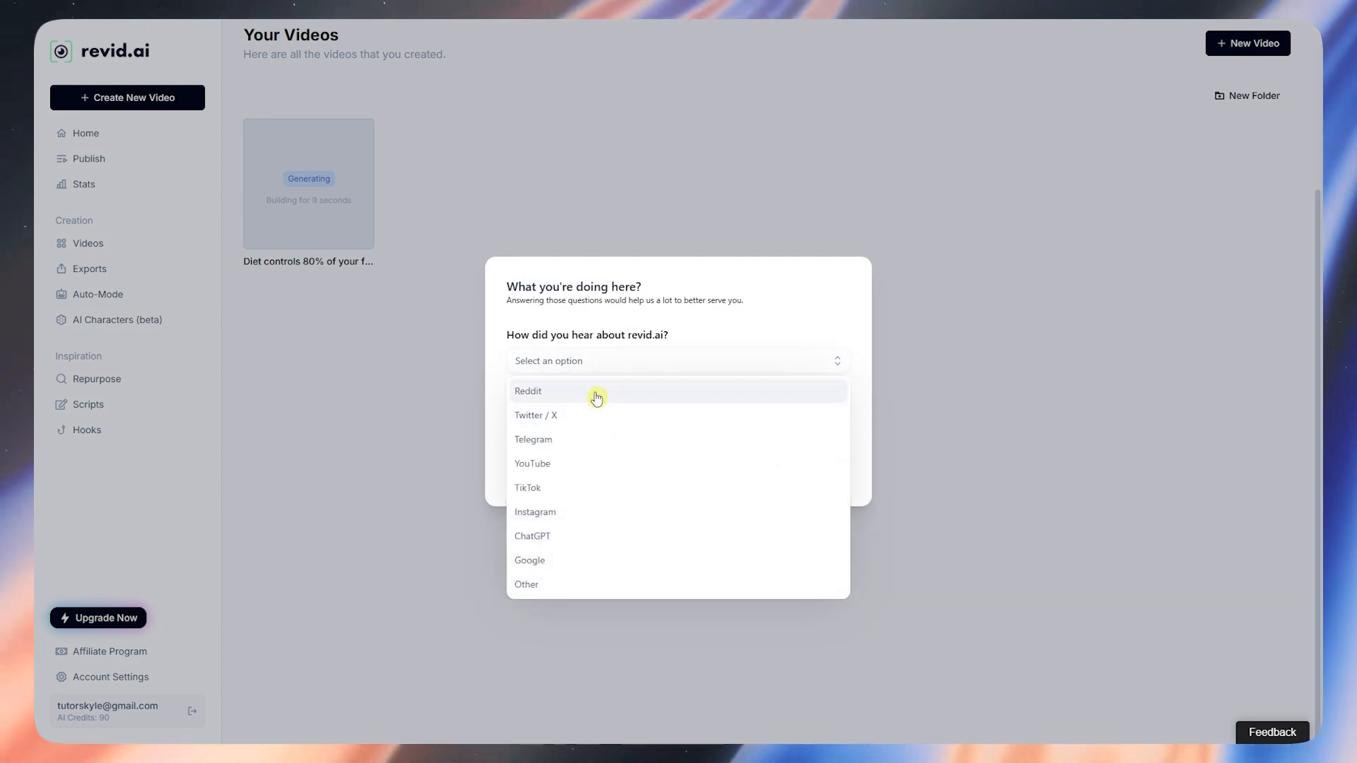
pyautogui.click(599, 446)
pyautogui.click(610, 429)
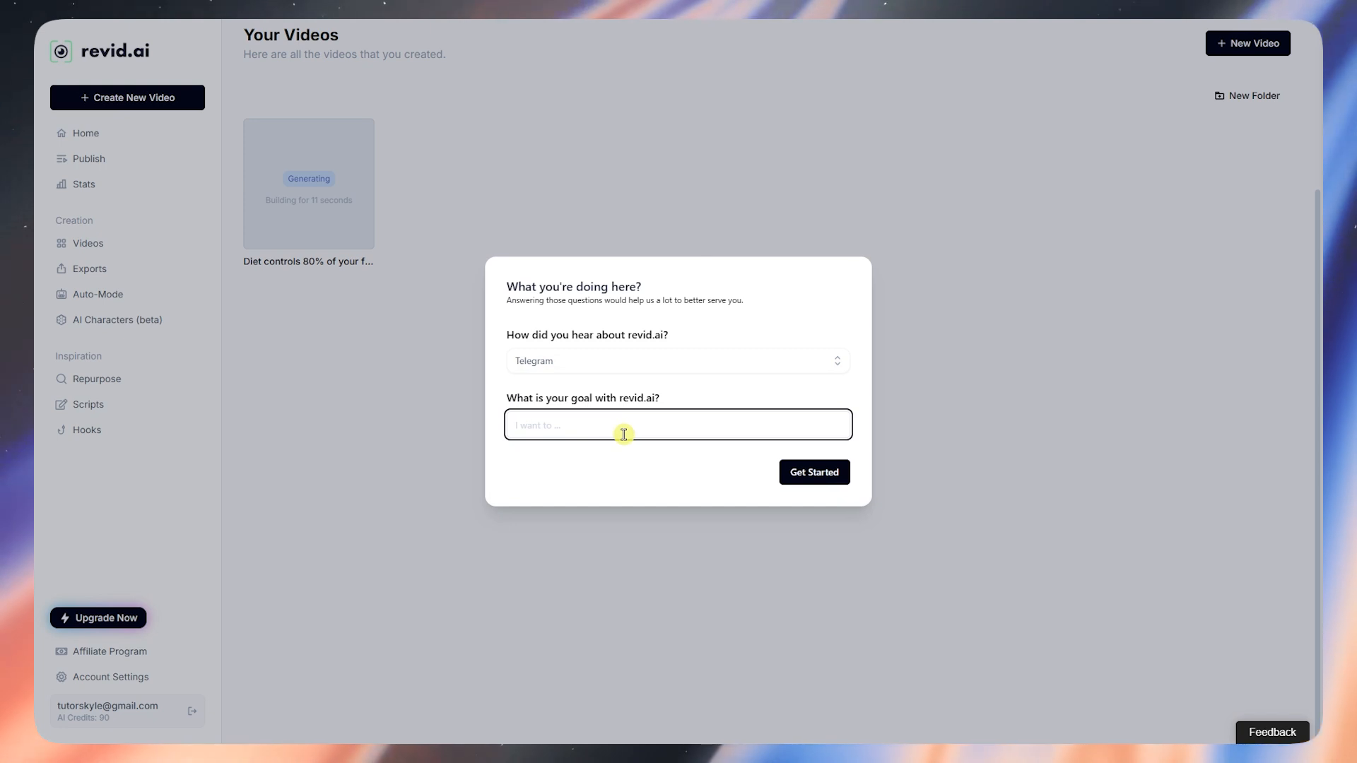
pyautogui.write('create conent')
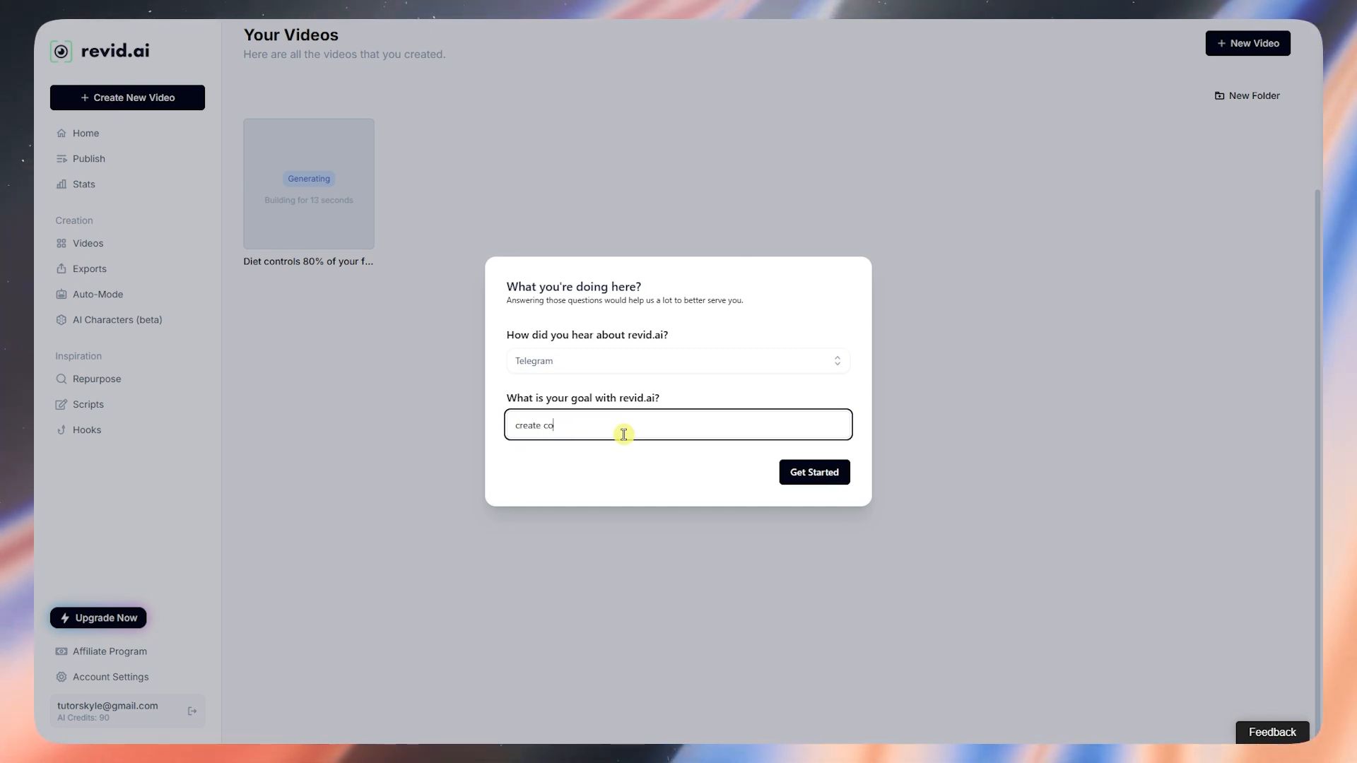
pyautogui.press('BackSpace')
pyautogui.press('BackSpace')
pyautogui.press('BackSpace')
pyautogui.press('BackSpace')
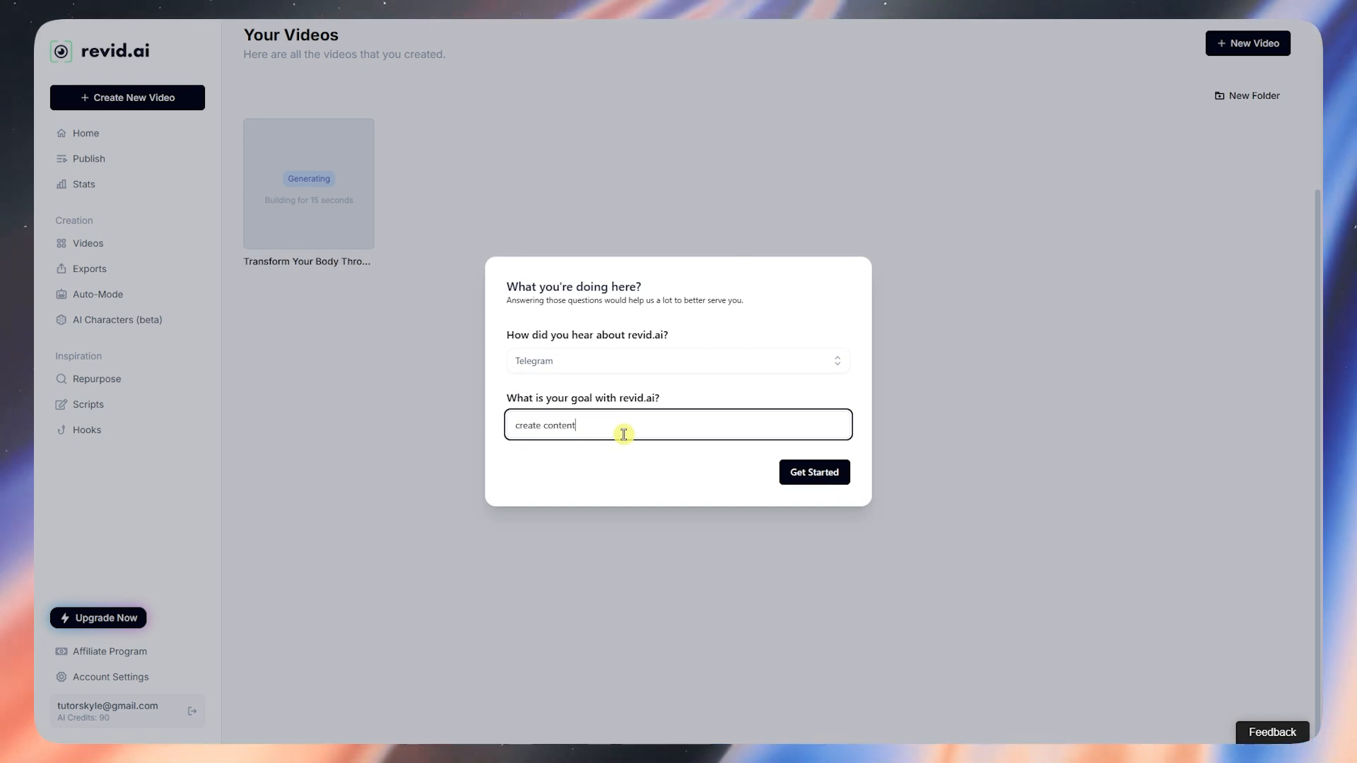
pyautogui.write('tent')
pyautogui.click(828, 472)
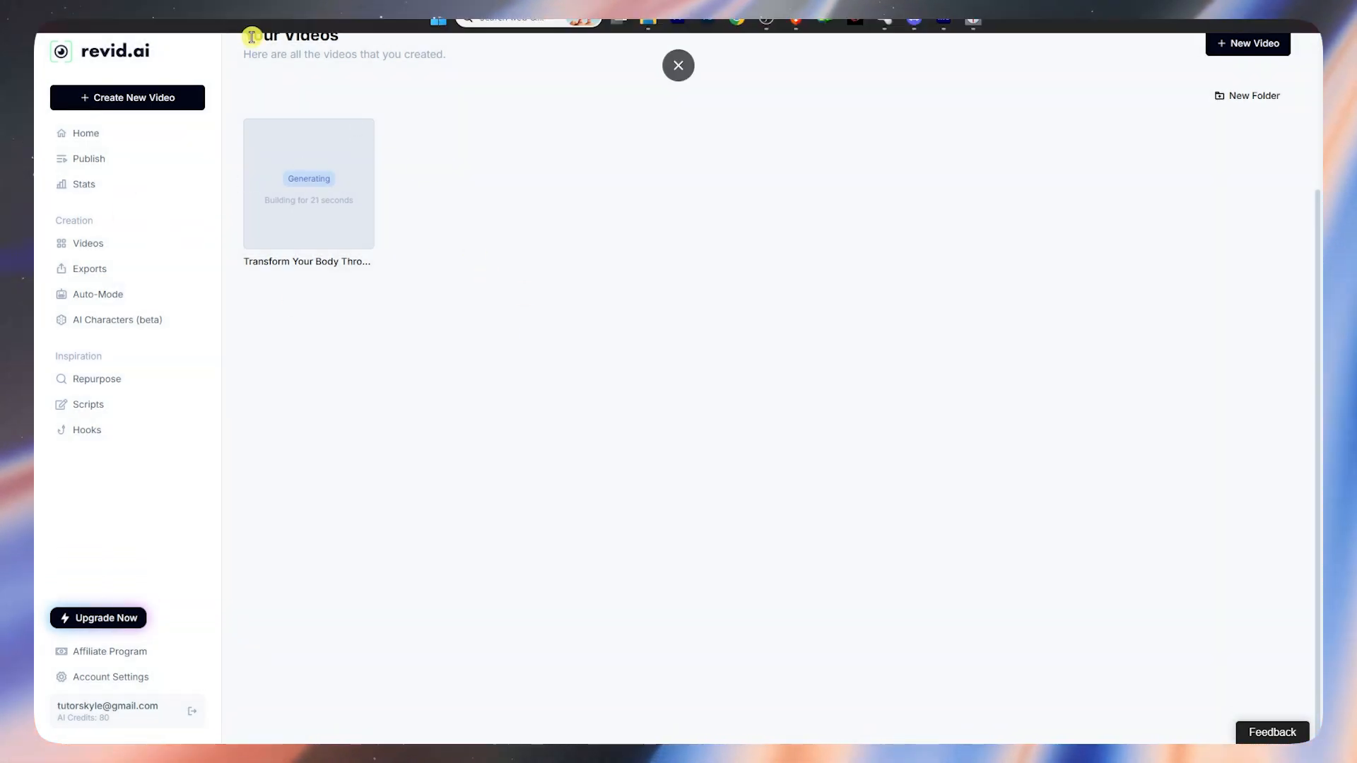
# Step: Wait until 'Transform Your Body Through Nutrition' finishes generating and shows as Ready
pyautogui.moveTo(253, 35); pyautogui.dragTo(341, 49)
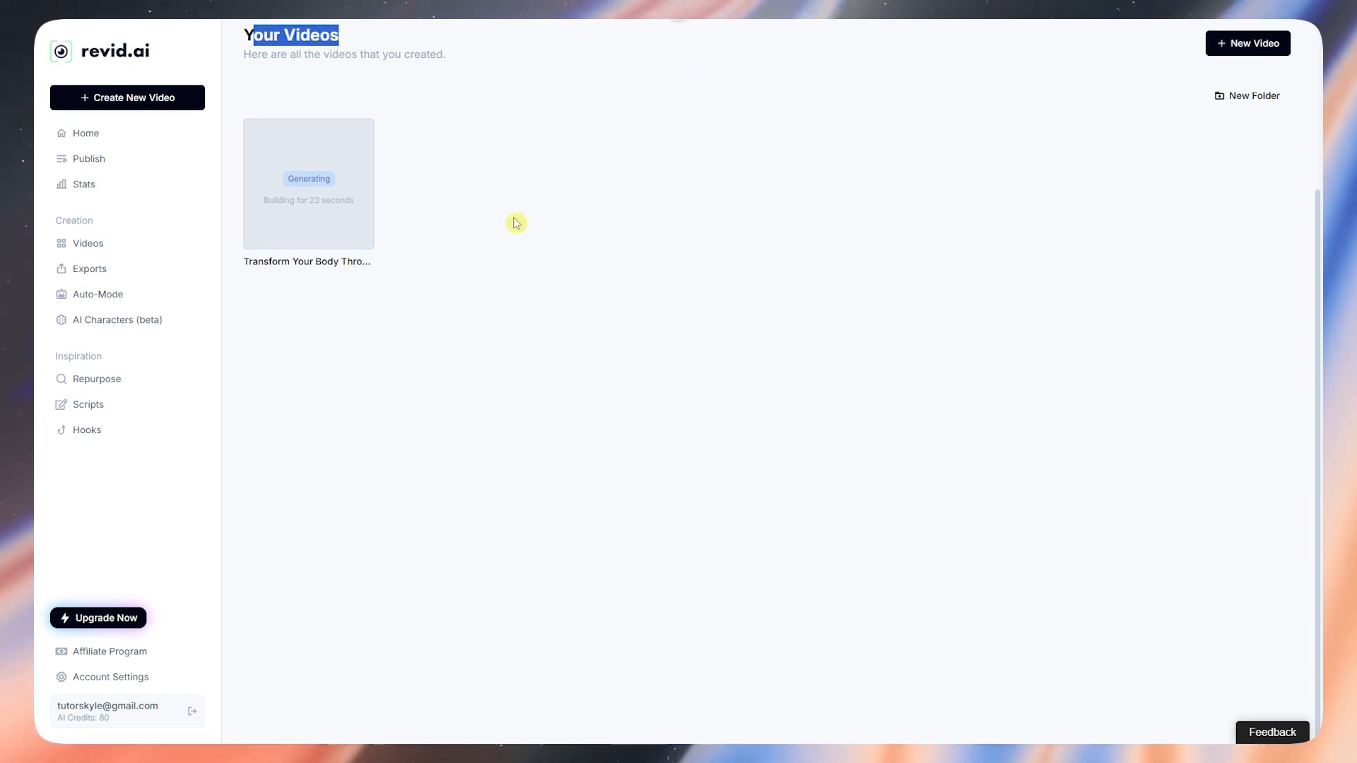
pyautogui.click(421, 219)
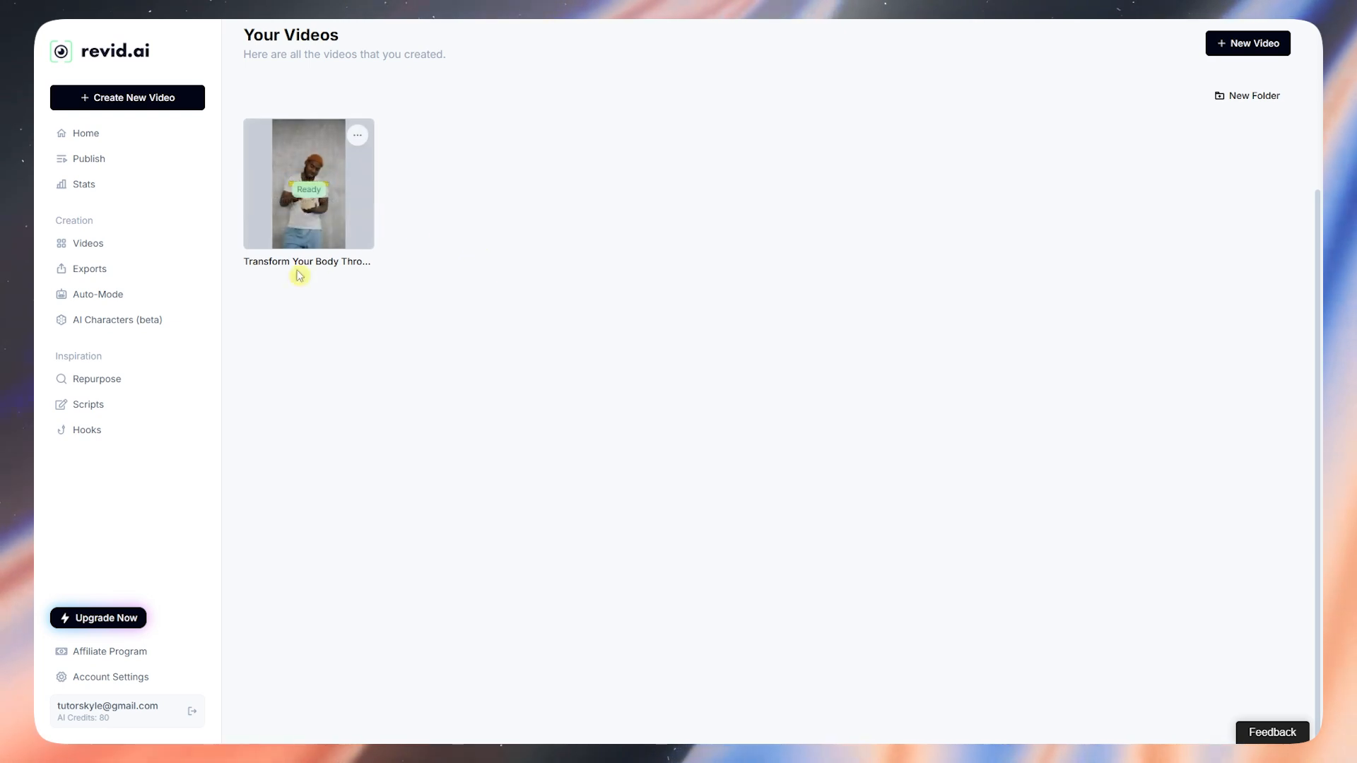
pyautogui.moveTo(291, 219)
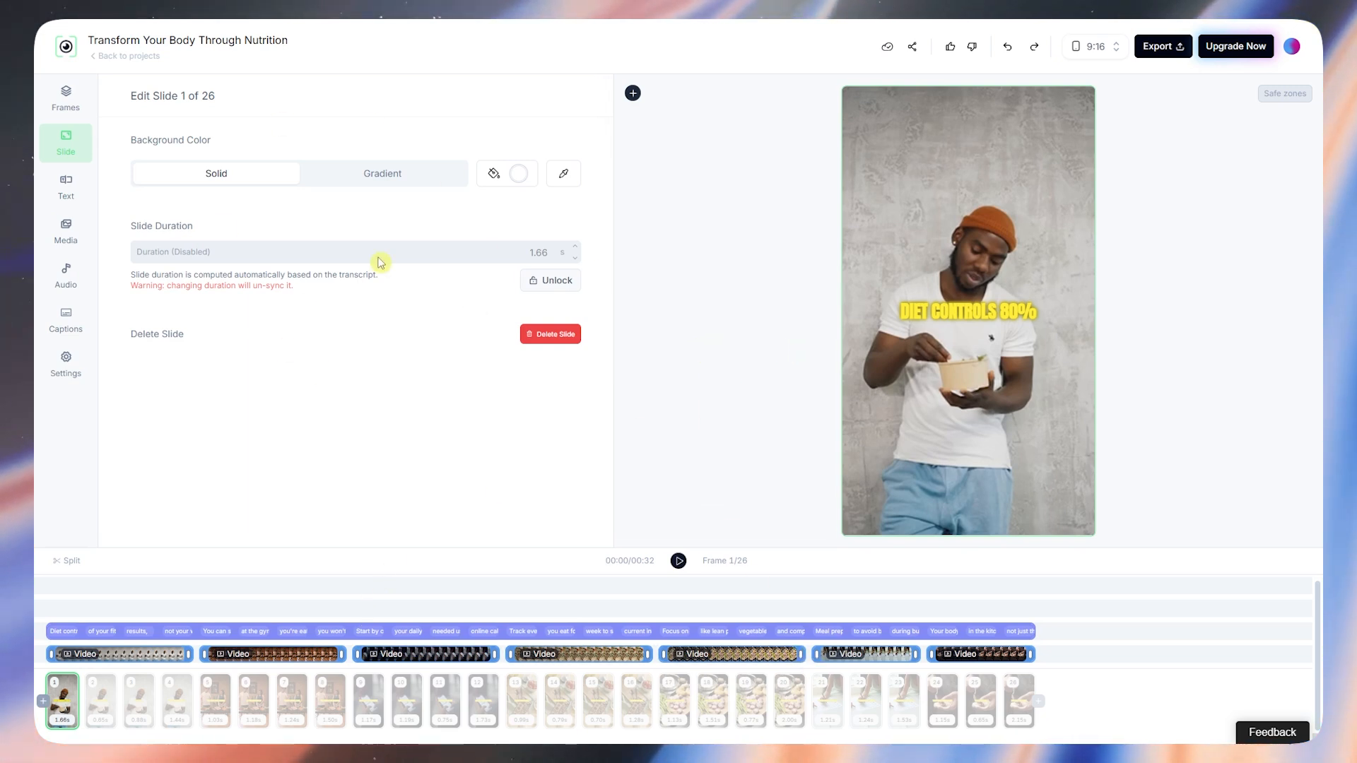
# Step: List the frames and inspect frame 2's caption text and duration
pyautogui.click(66, 99)
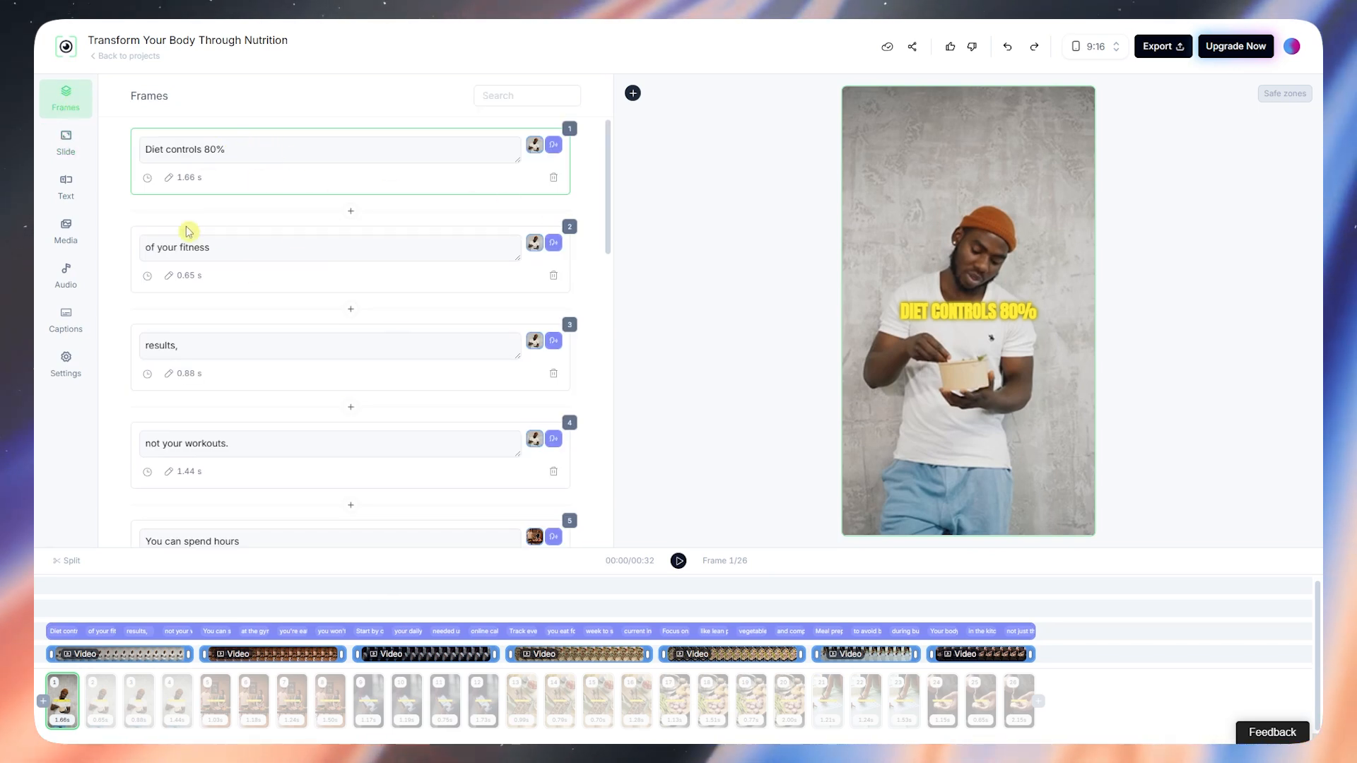
pyautogui.click(214, 245)
pyautogui.moveTo(214, 245); pyautogui.dragTo(149, 242)
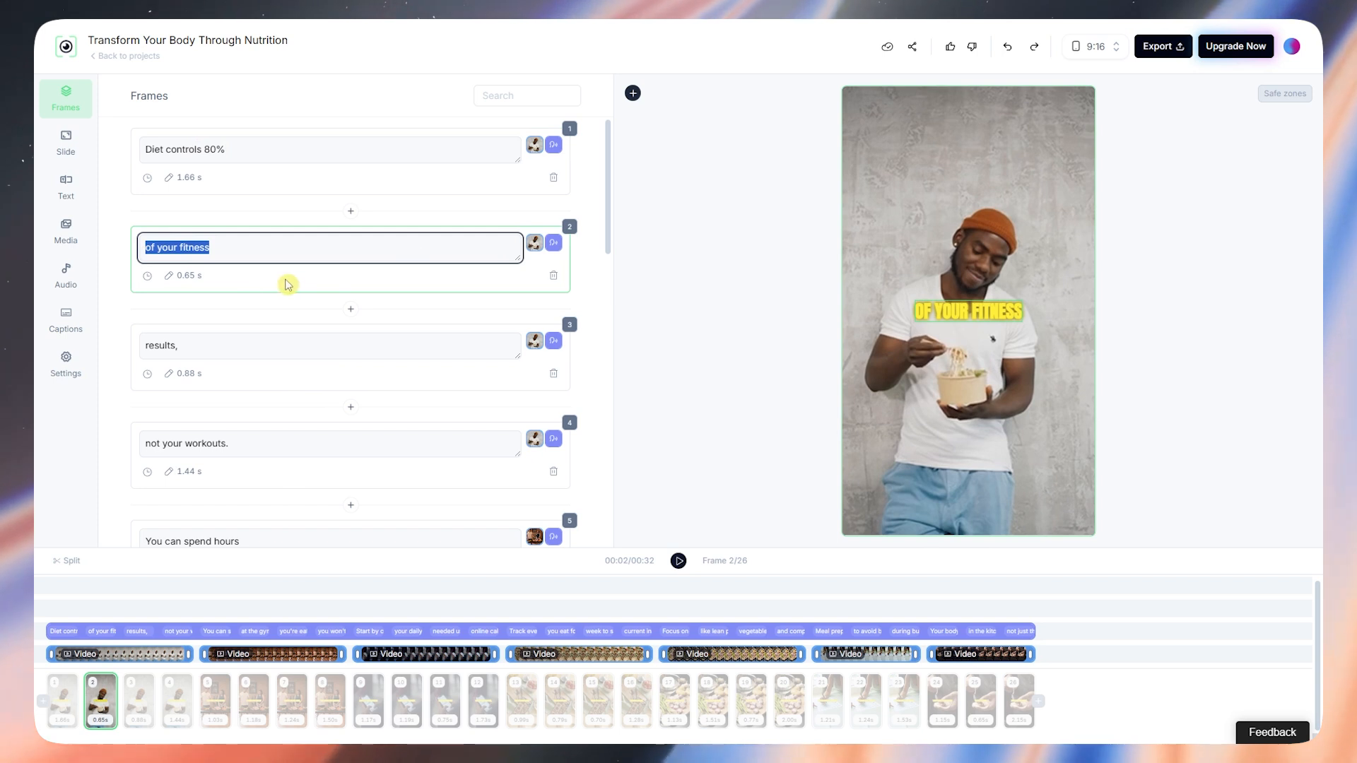
pyautogui.click(186, 279)
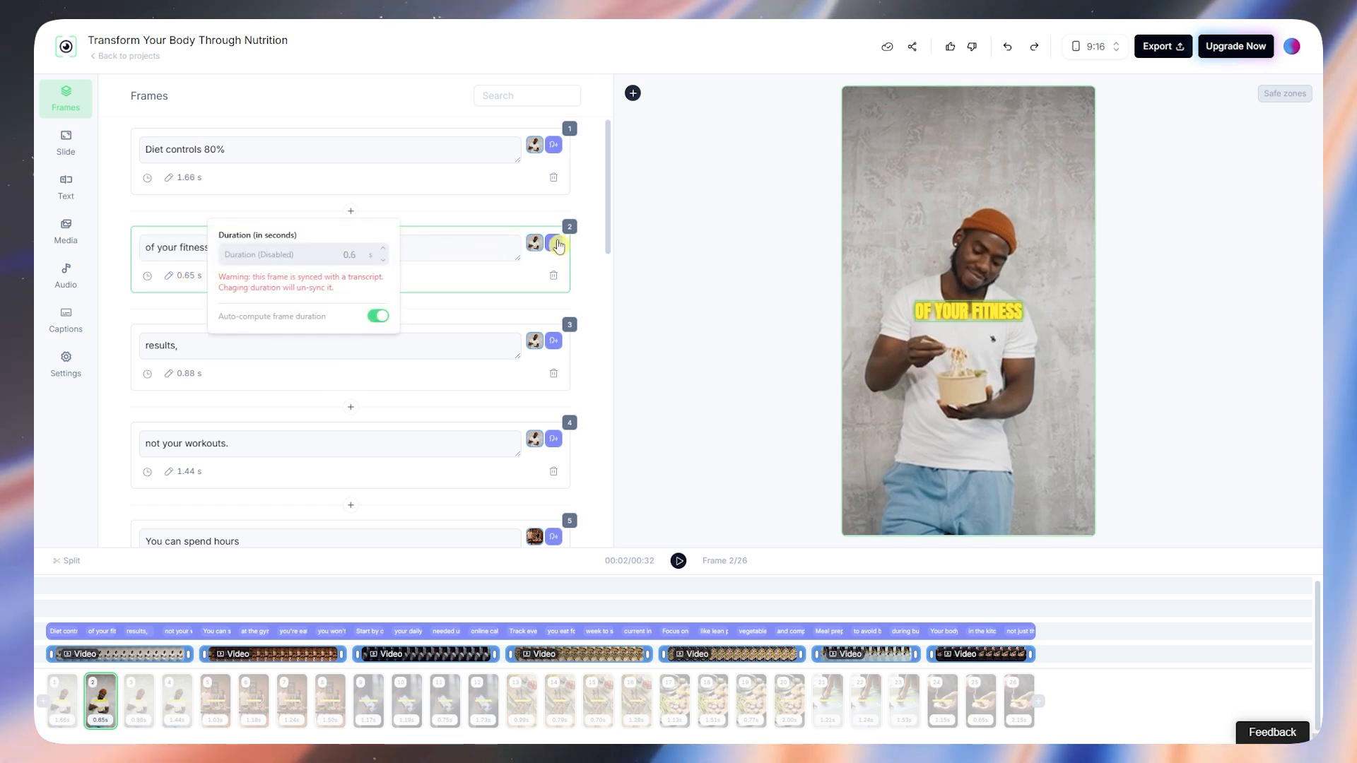
# Step: Review the Settings, Text, Media, Voiceover, Captions and project Settings panels, then return to Frames
pyautogui.click(65, 141)
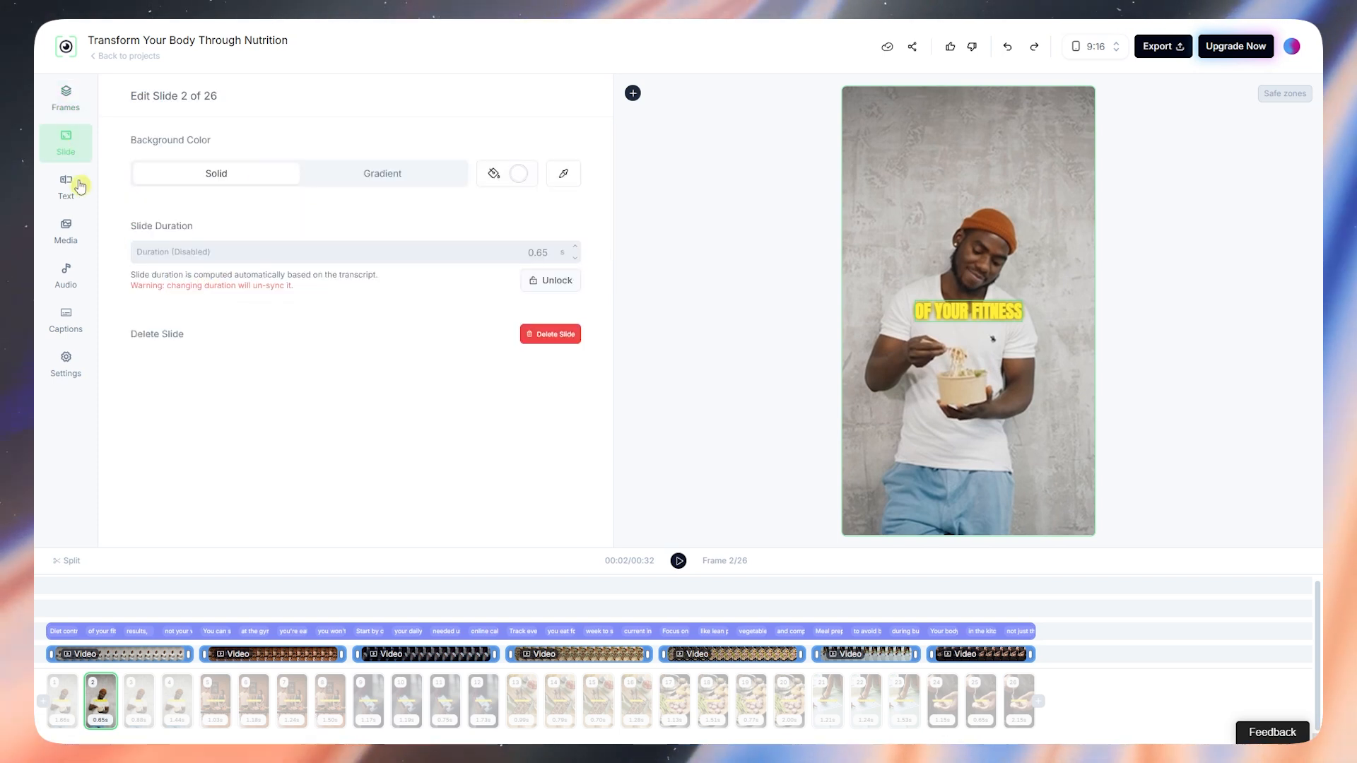
pyautogui.click(62, 188)
pyautogui.click(71, 232)
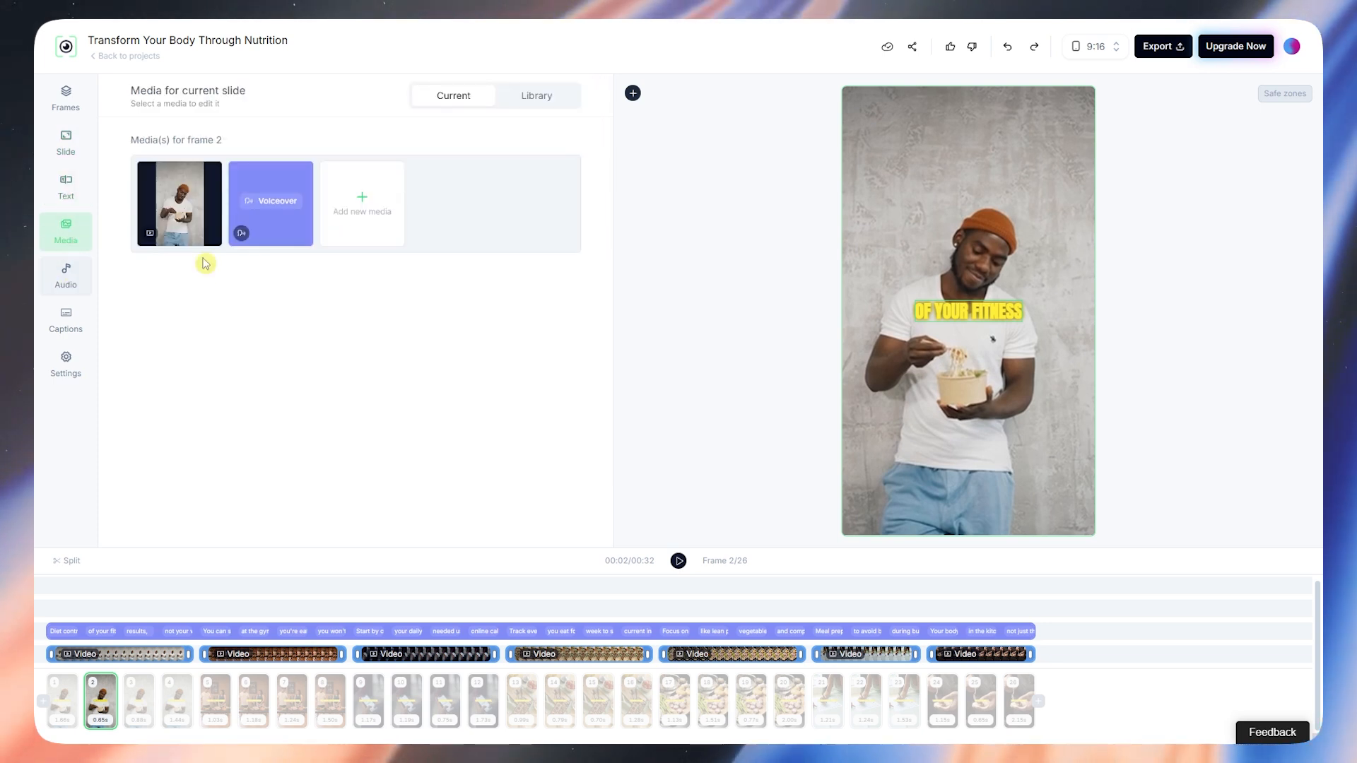
pyautogui.click(70, 276)
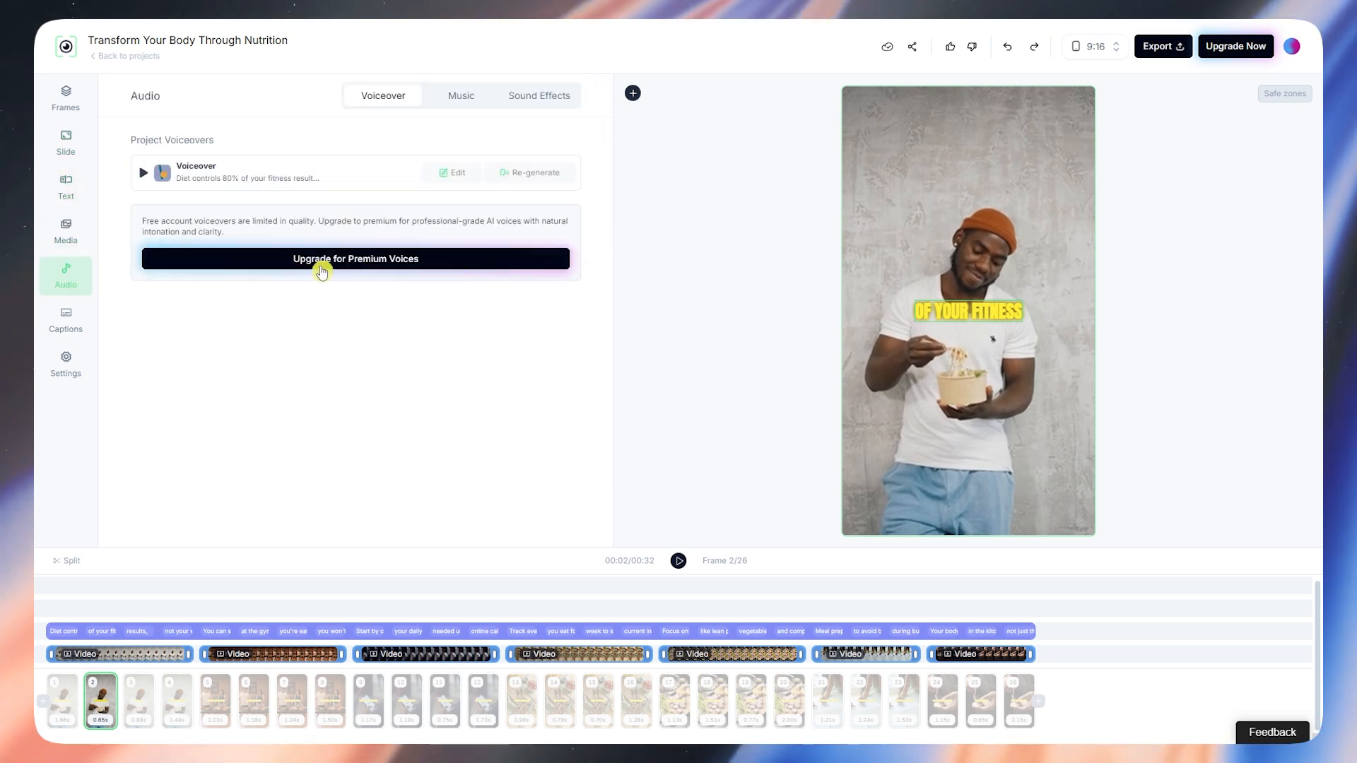
pyautogui.click(45, 325)
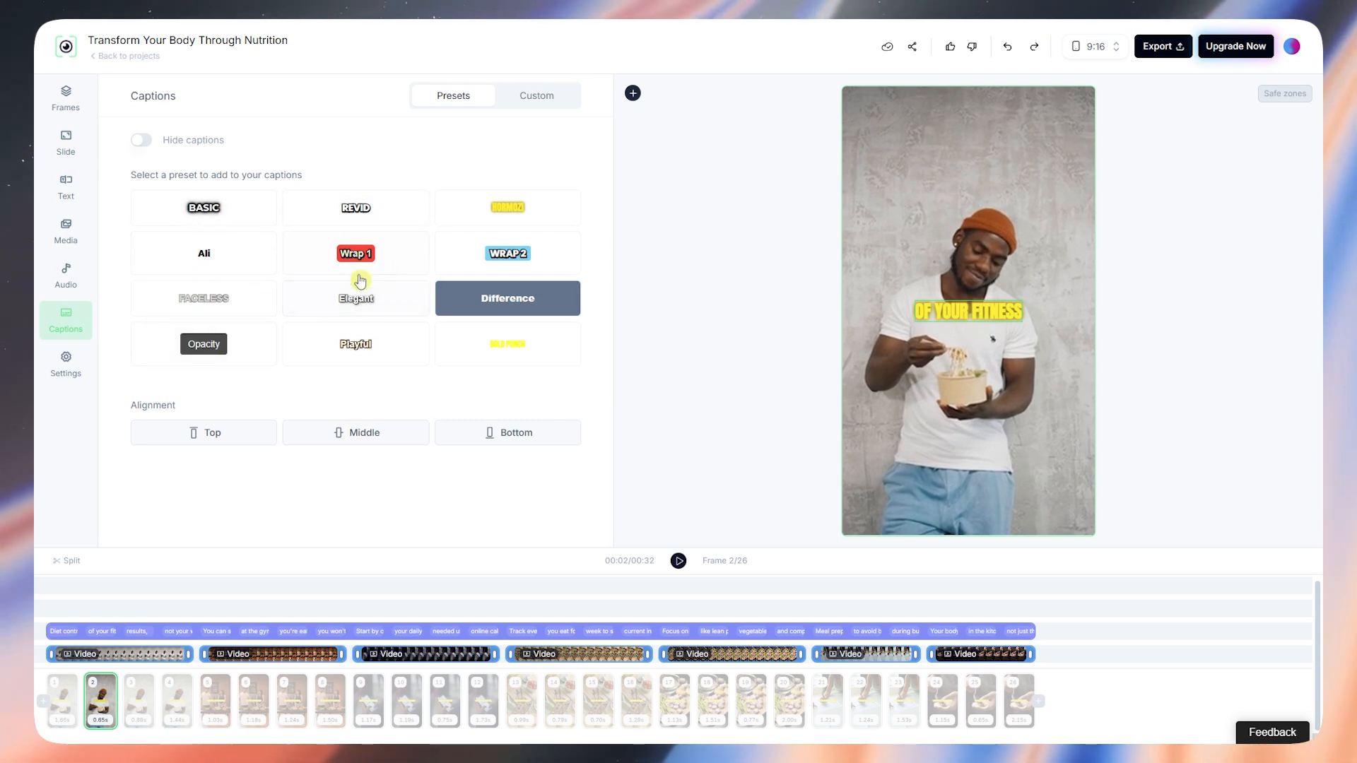
pyautogui.click(71, 363)
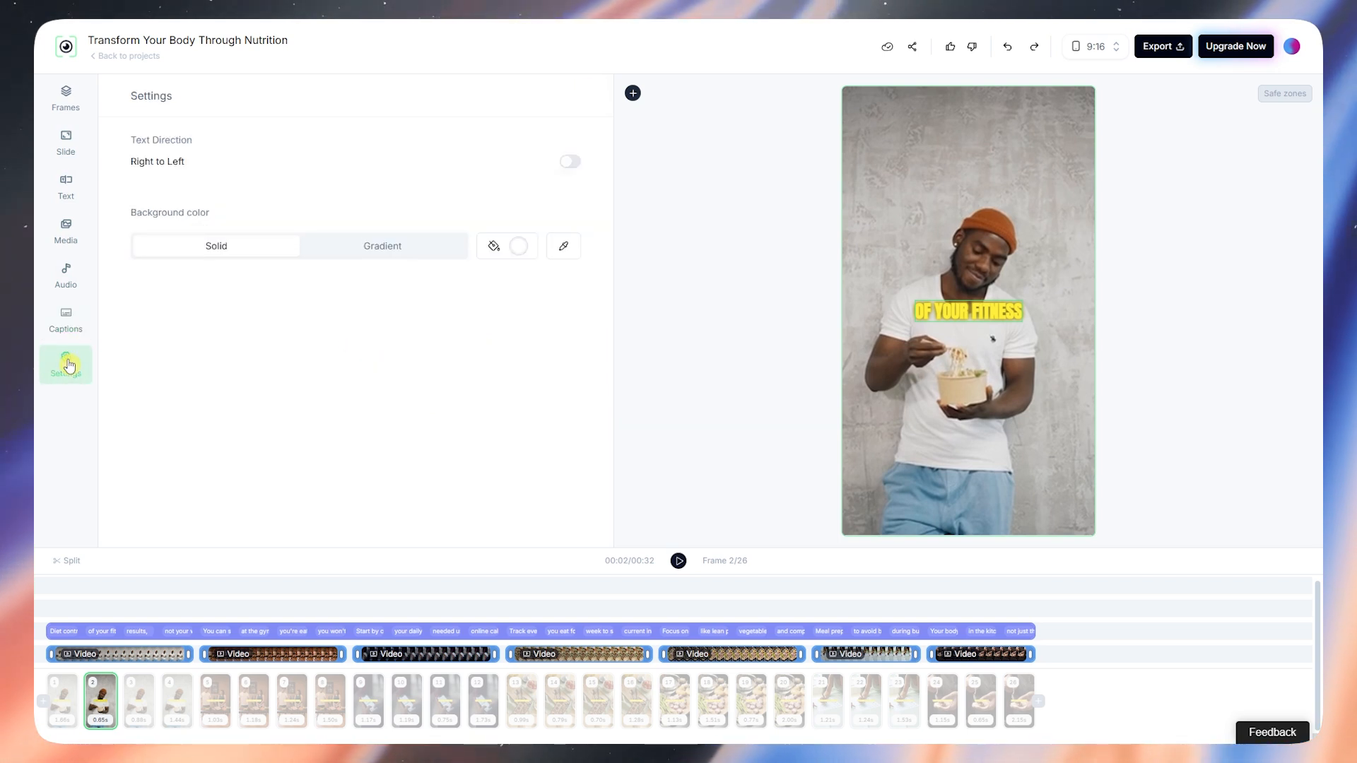
pyautogui.moveTo(149, 137); pyautogui.dragTo(190, 140)
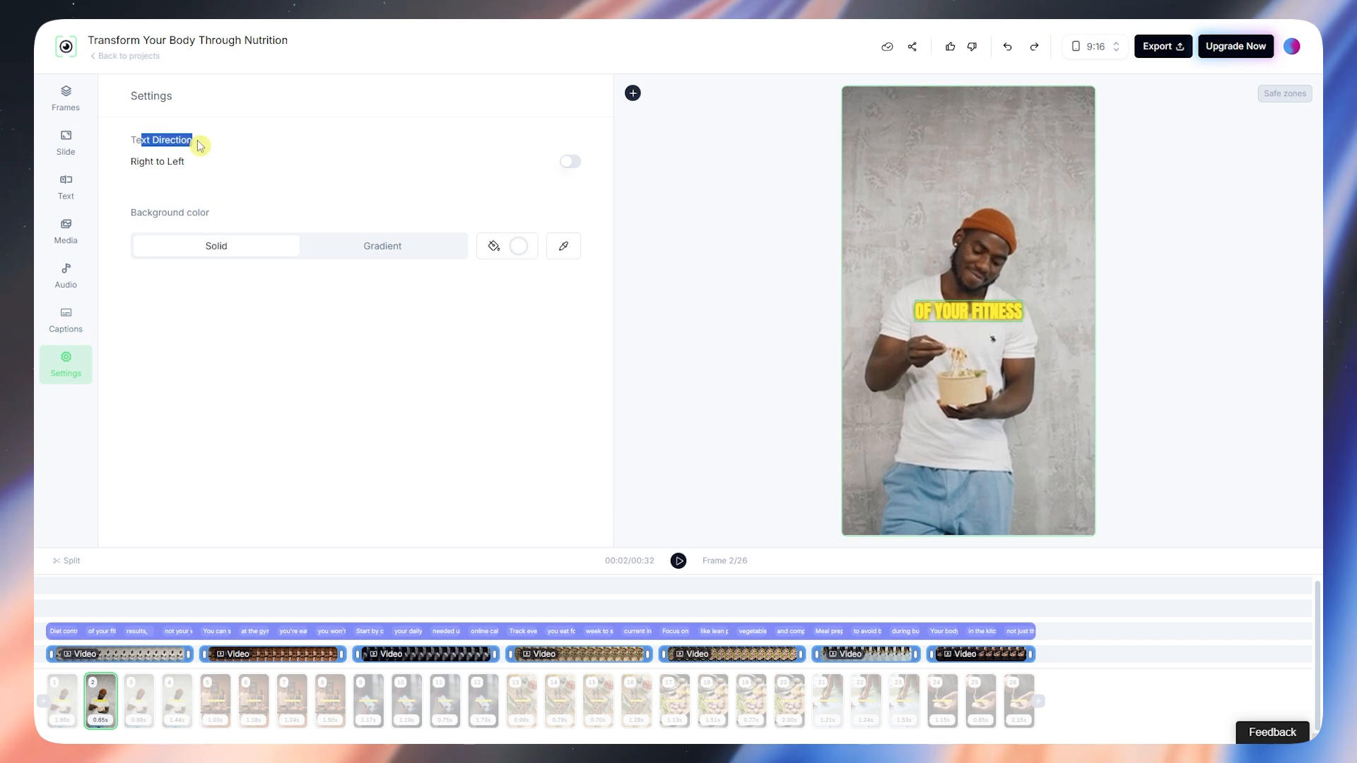
pyautogui.moveTo(167, 212); pyautogui.dragTo(245, 219)
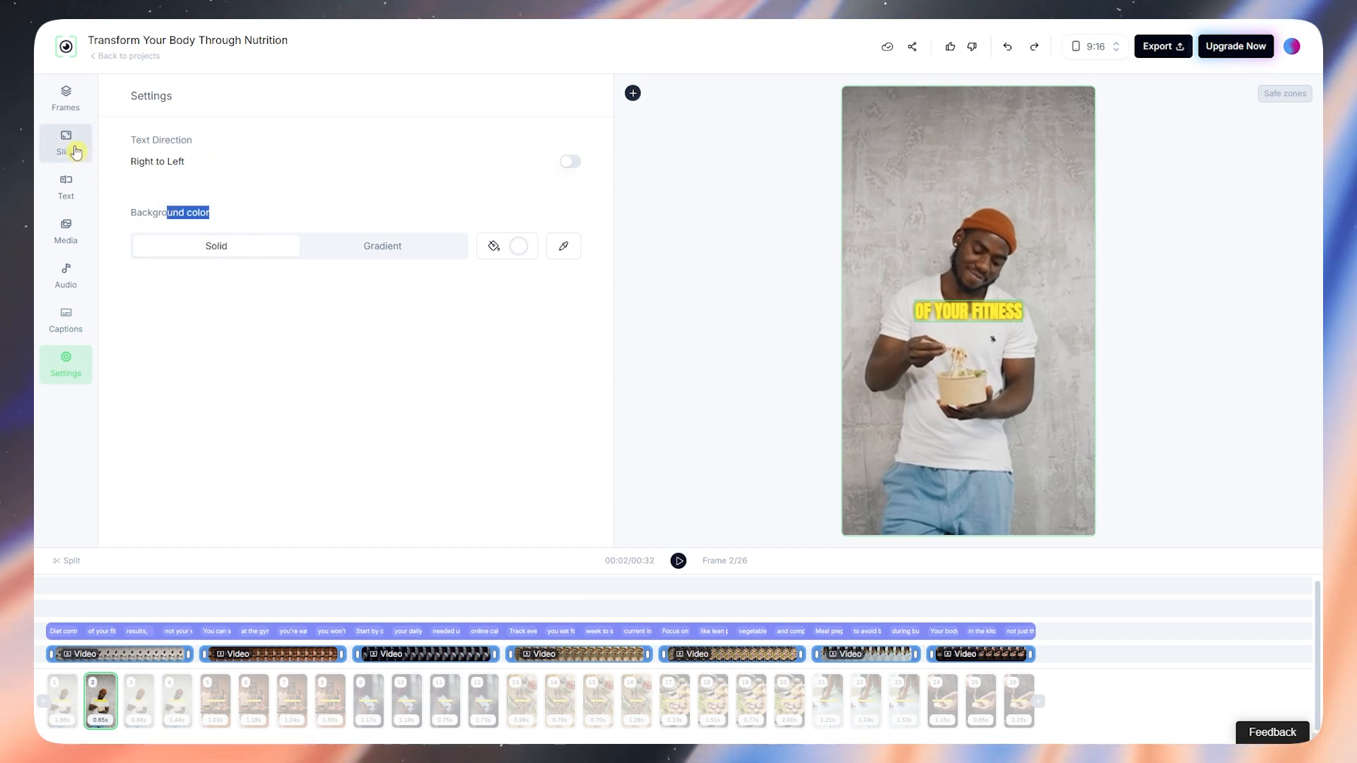
pyautogui.click(76, 104)
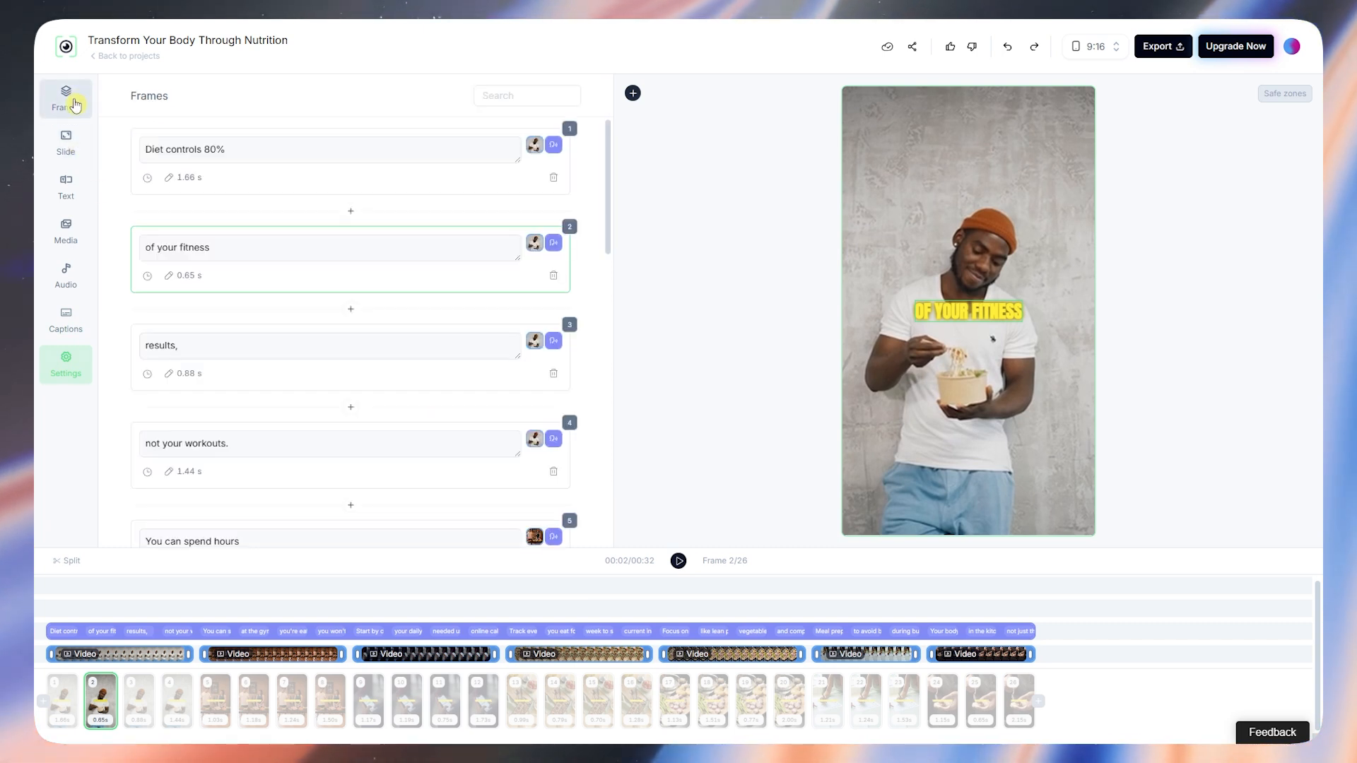
# Step: Open frame 2's video clip settings and choose Replace to bring up the Media Library
pyautogui.click(534, 242)
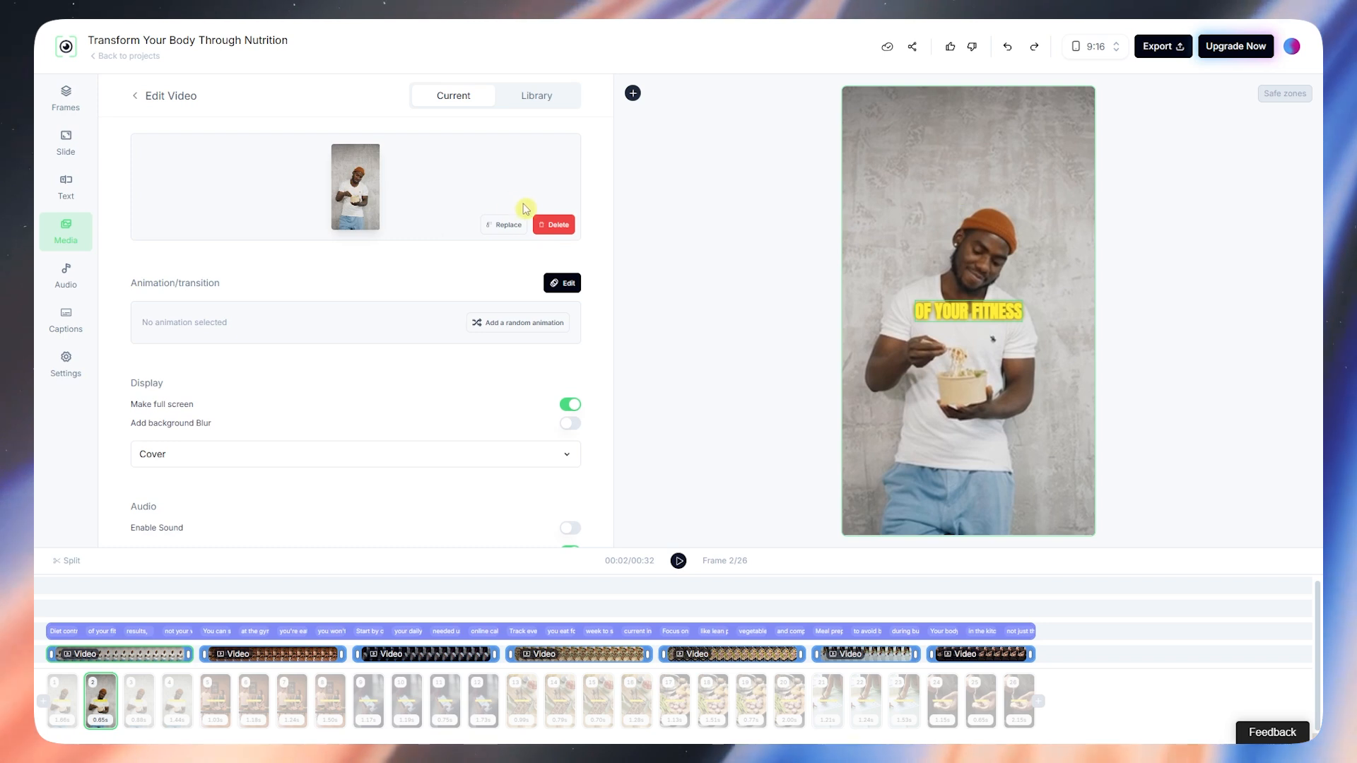
pyautogui.click(79, 111)
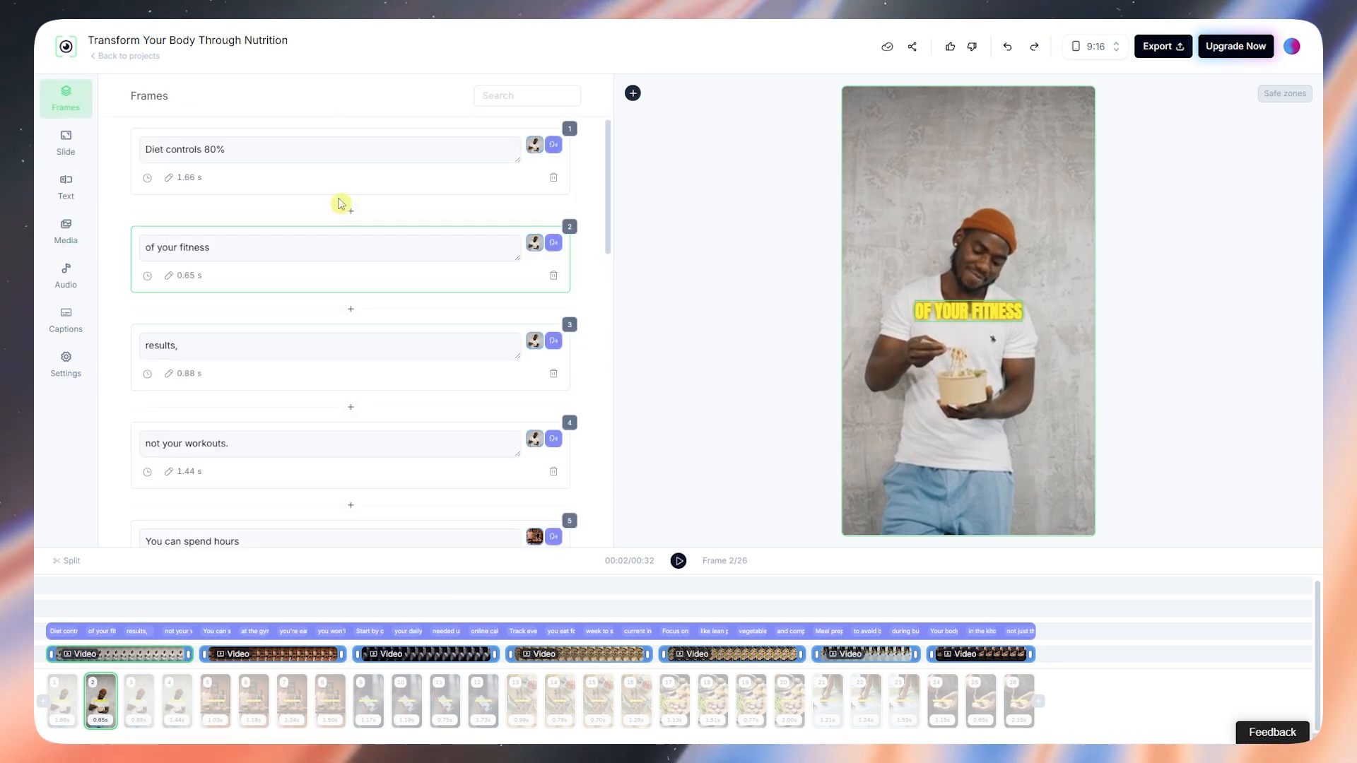
pyautogui.click(535, 246)
pyautogui.click(507, 226)
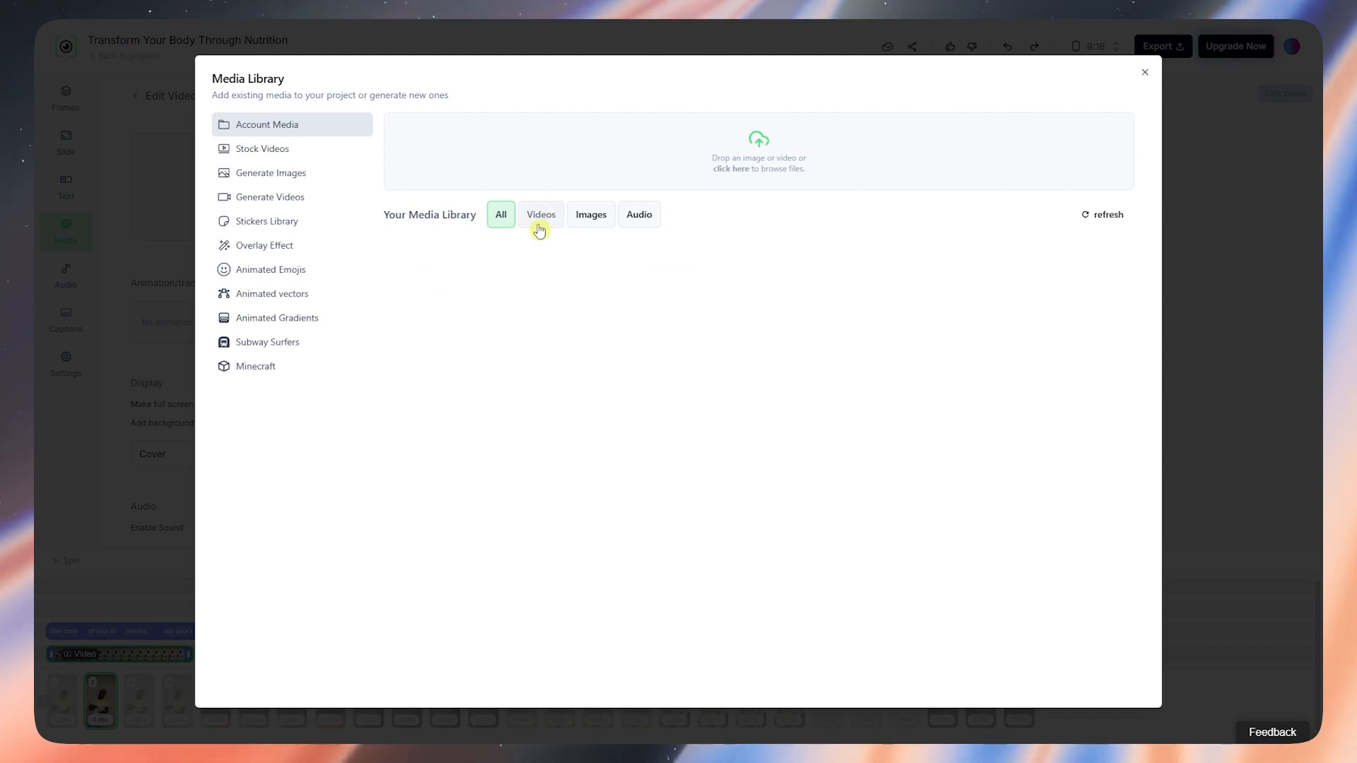
# Step: Browse Stock Videos, Generate Images, Generate Videos and Stickers Library, then close without replacing the clip
pyautogui.click(287, 150)
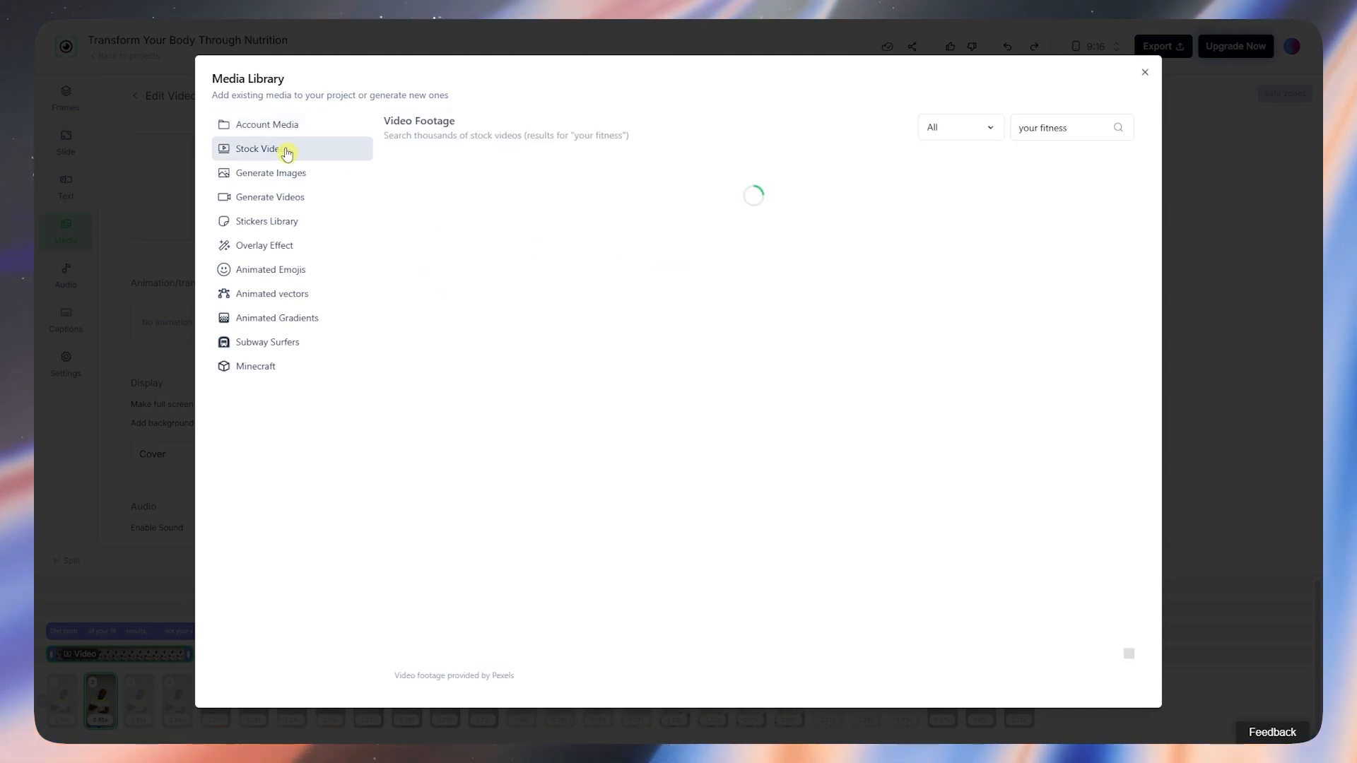
pyautogui.click(306, 175)
pyautogui.click(321, 203)
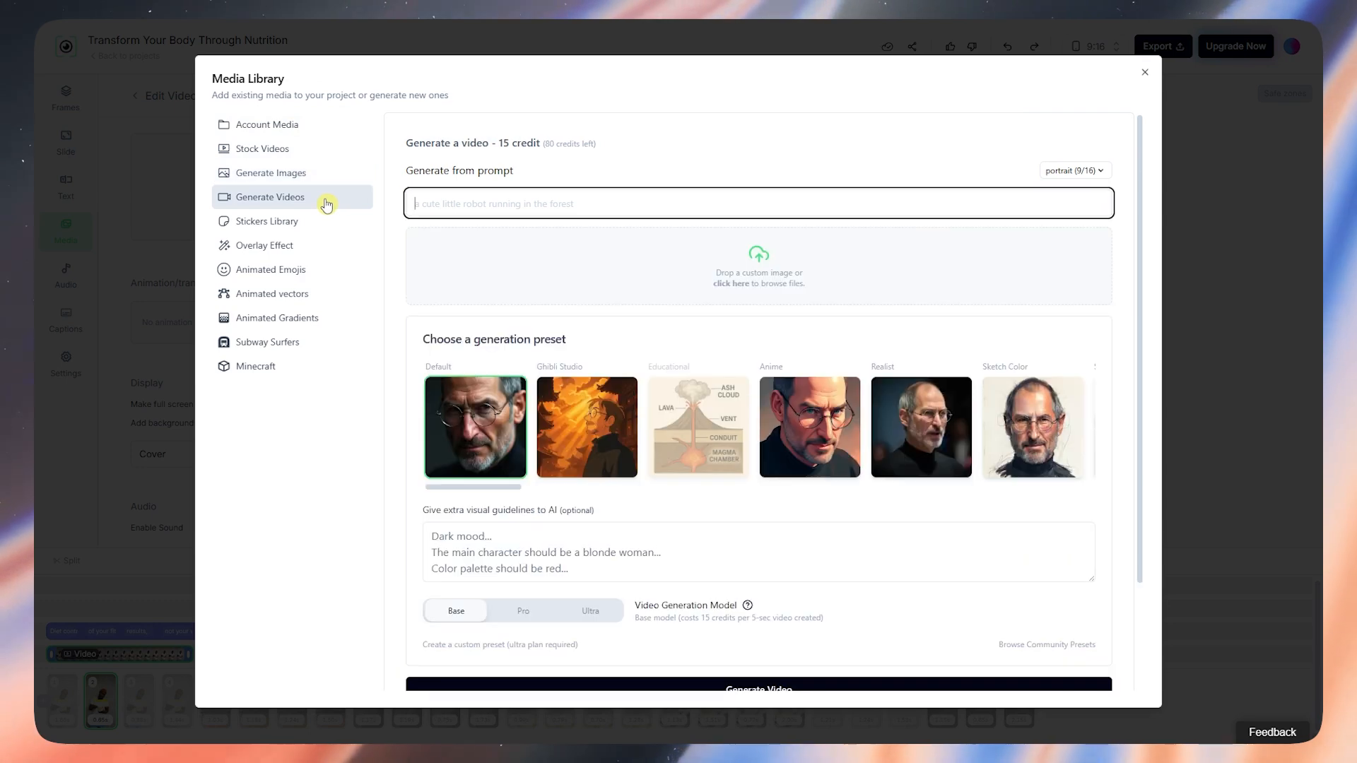
pyautogui.click(333, 223)
pyautogui.click(287, 197)
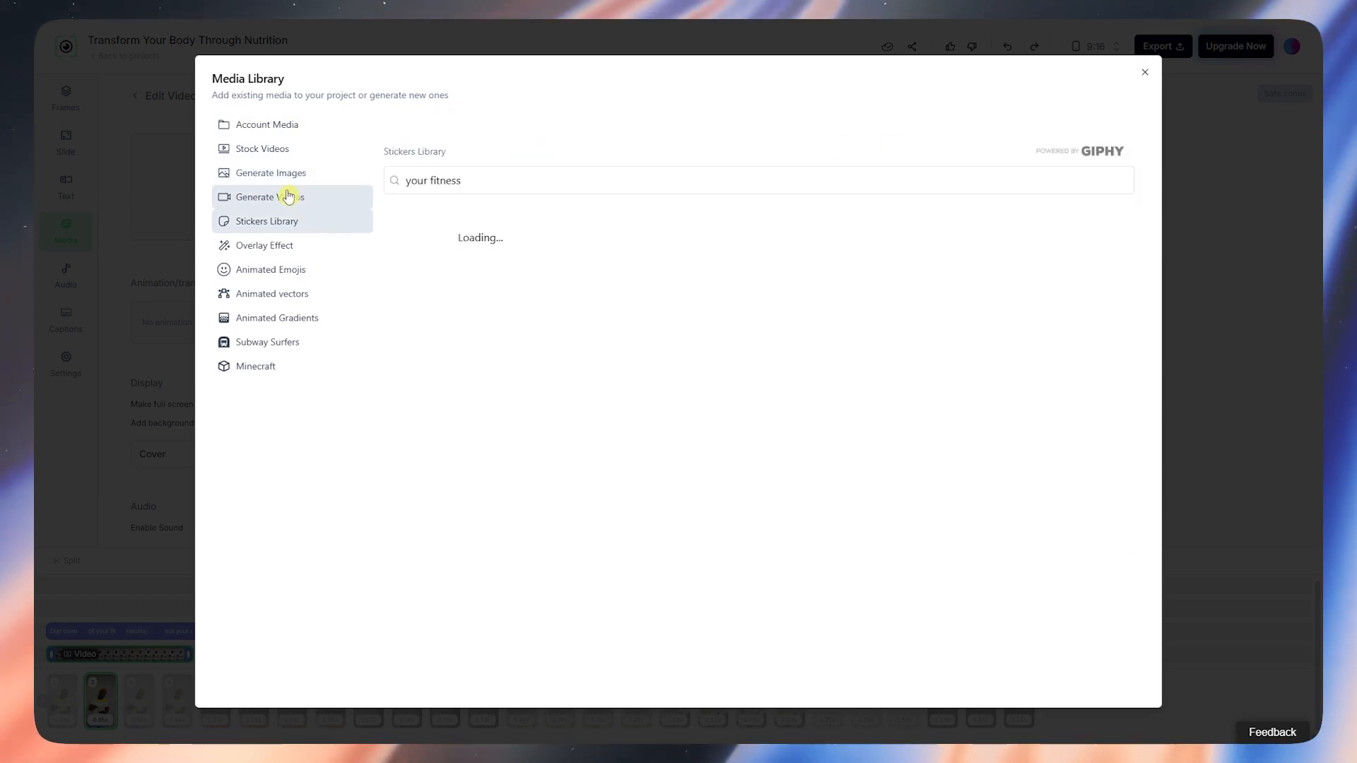
pyautogui.scroll(-2, 659, 450)
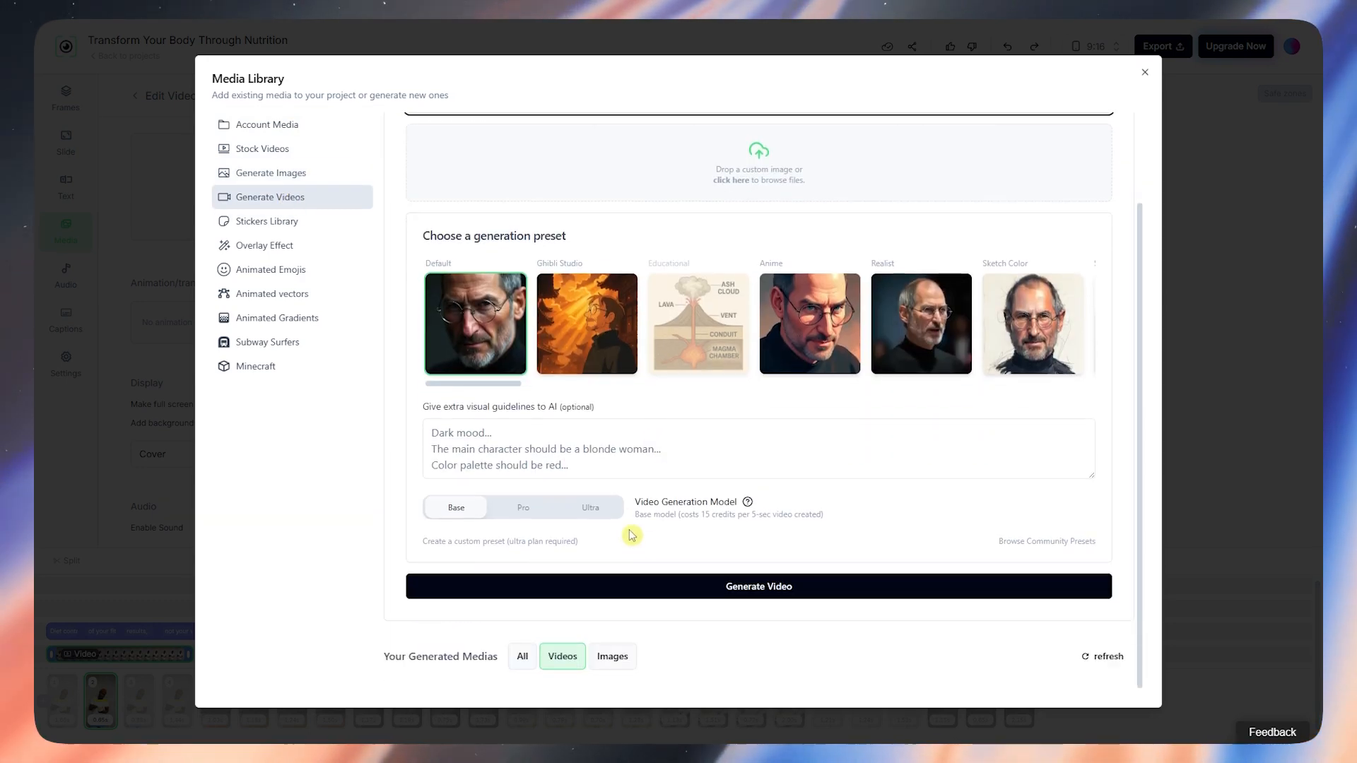
pyautogui.scroll(2, 631, 556)
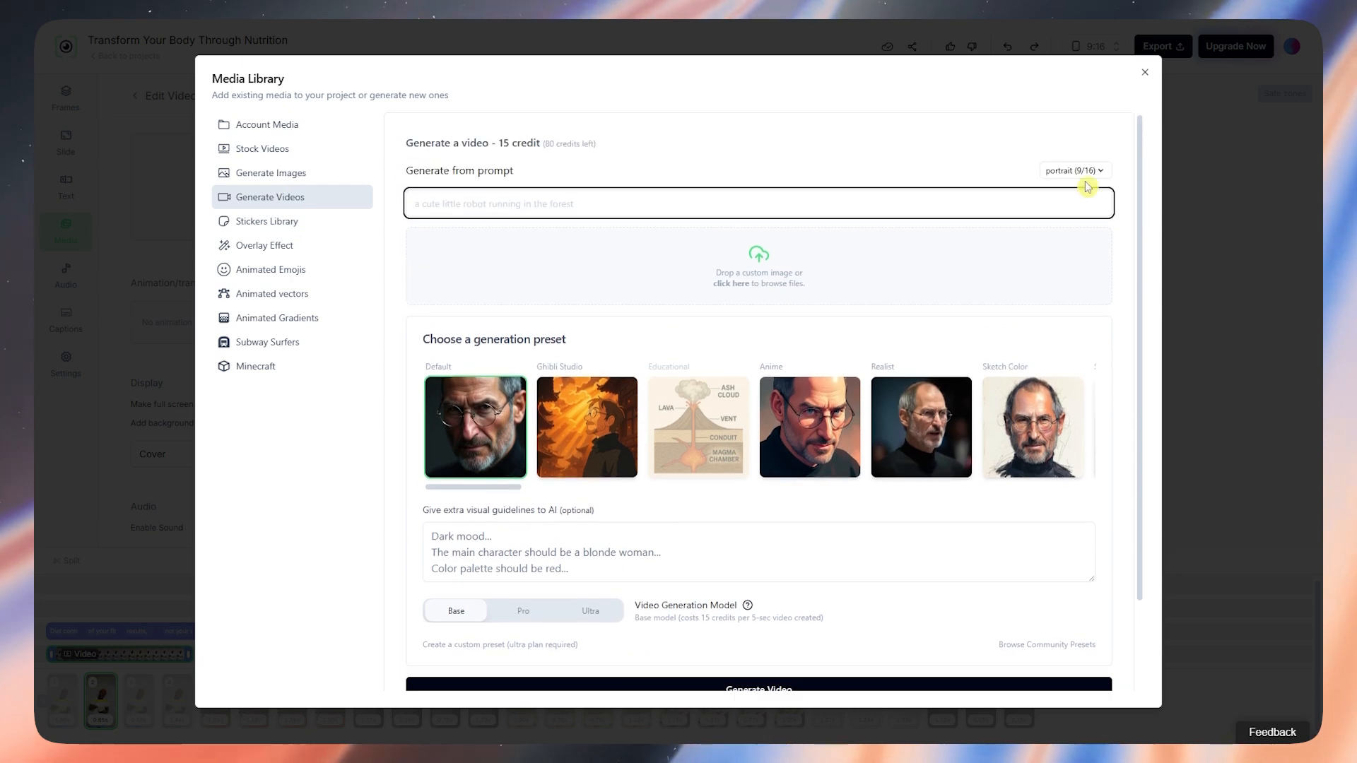
pyautogui.click(1146, 76)
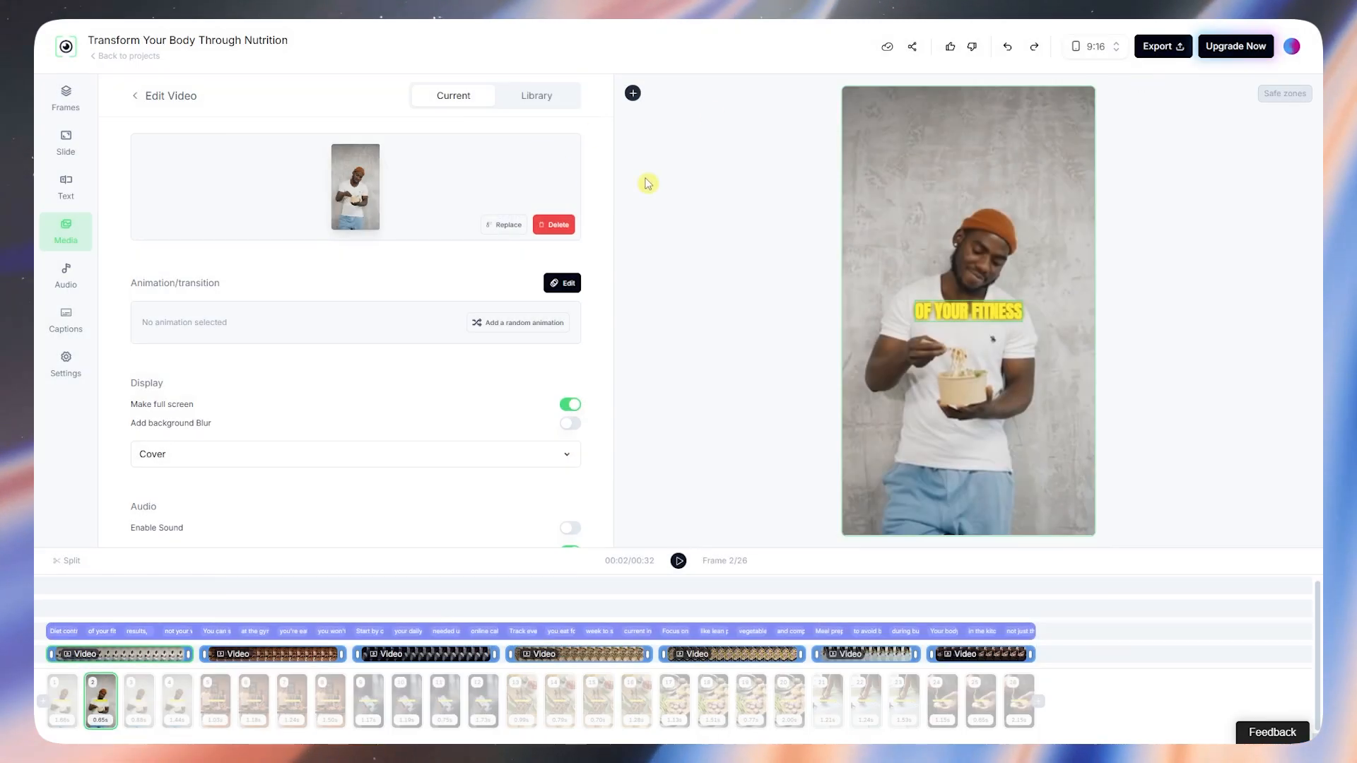
# Step: Reopen frame 2's video clip settings, then go back to the frames list
pyautogui.click(633, 304)
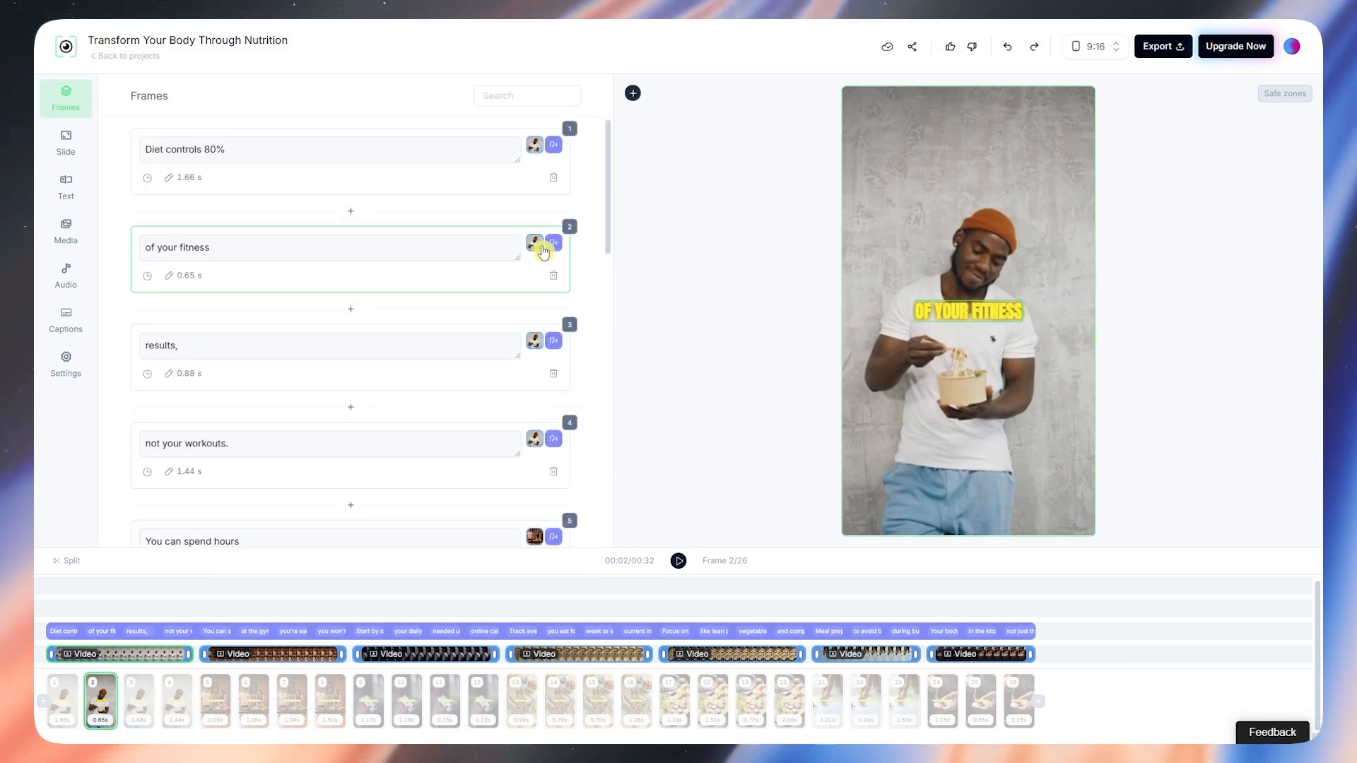
pyautogui.click(535, 246)
pyautogui.scroll(-7, 191, 318)
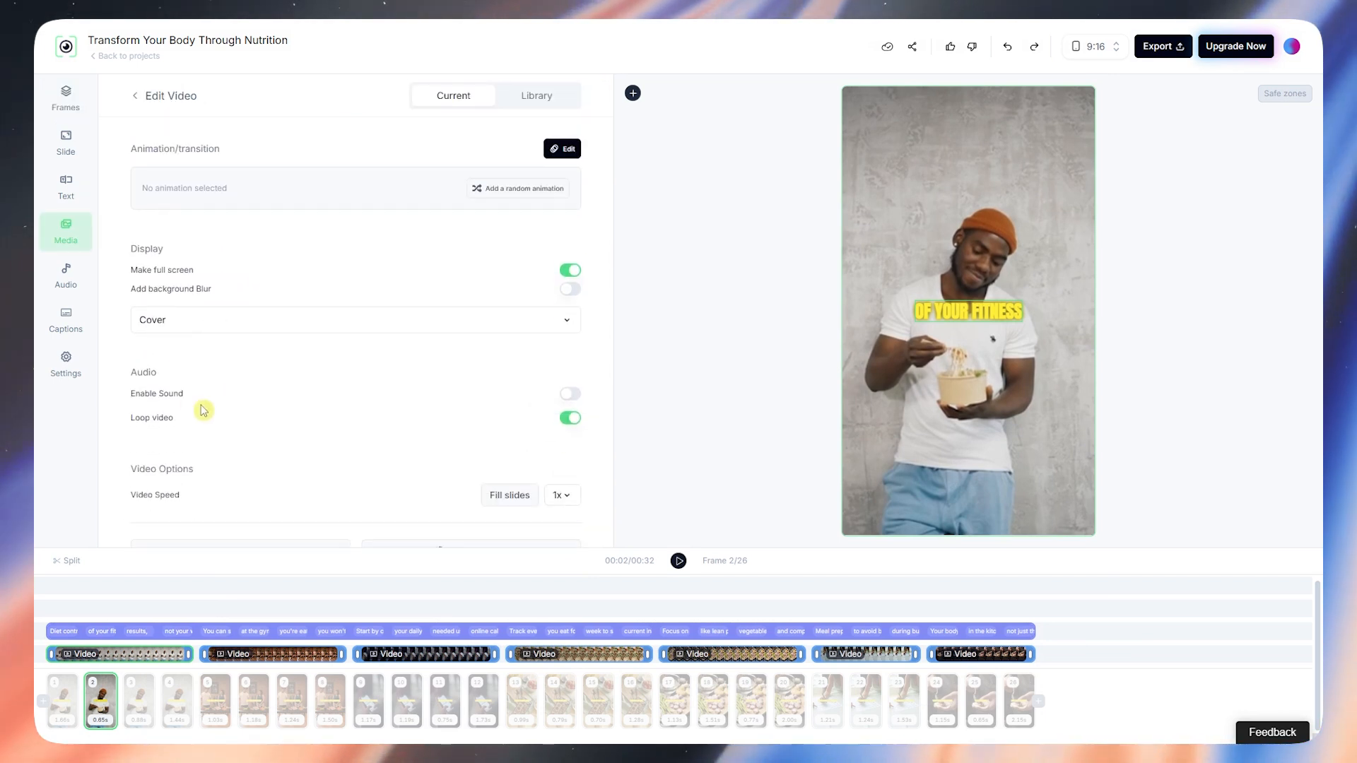
pyautogui.scroll(7, 303, 464)
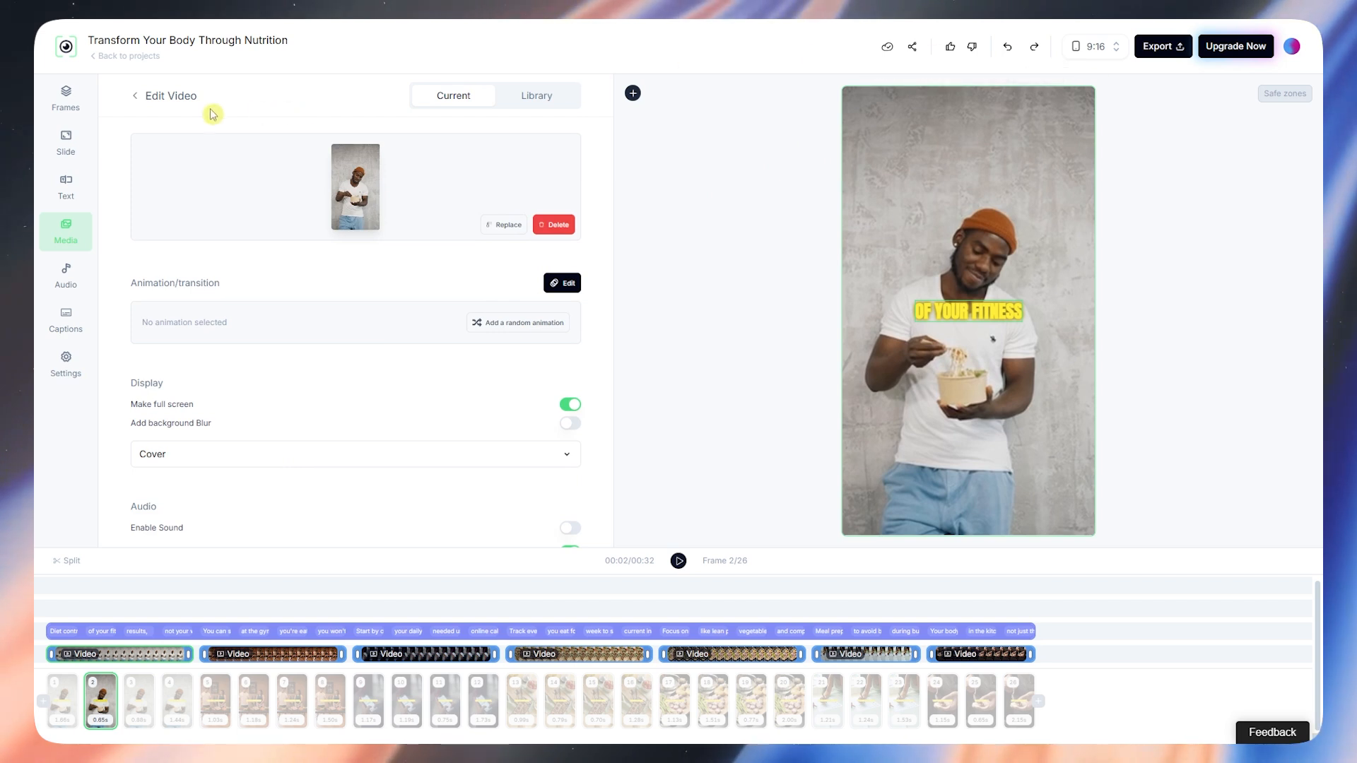
pyautogui.click(65, 97)
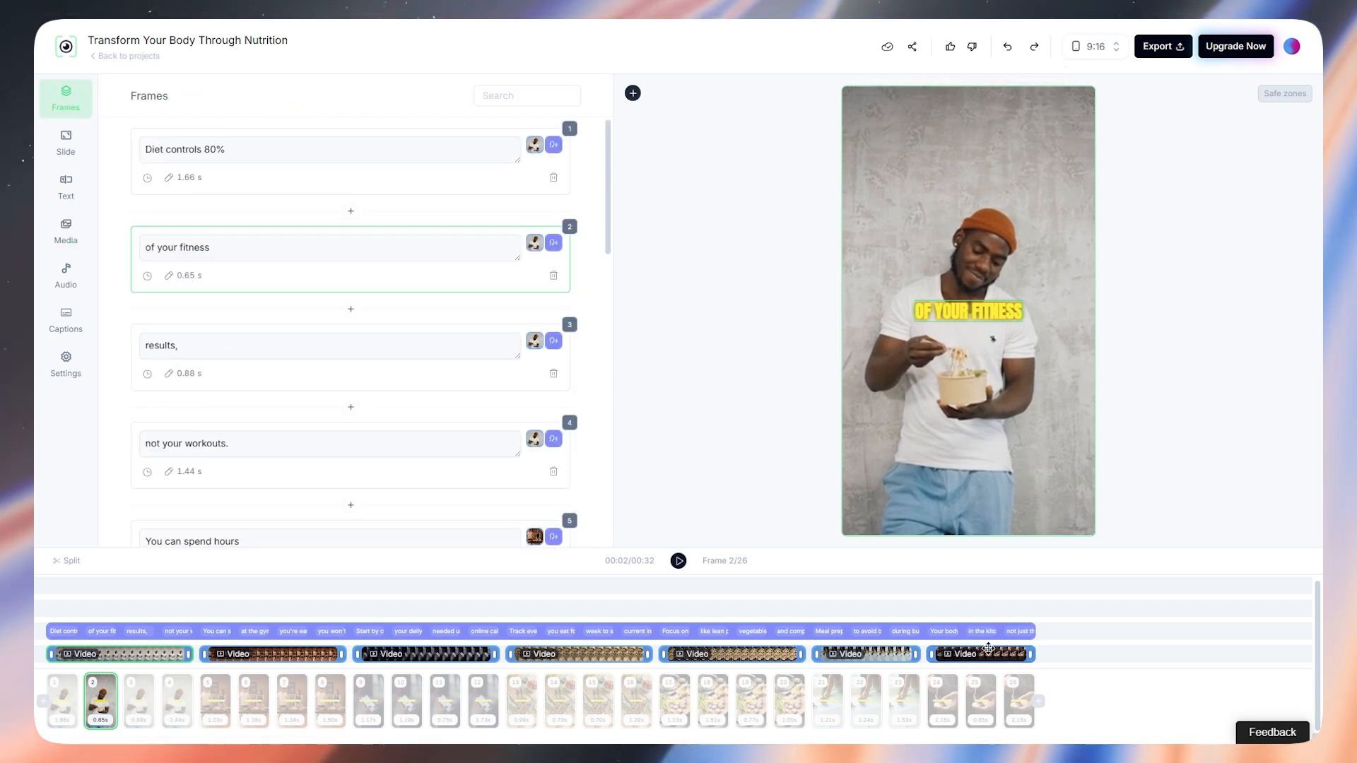
# Step: Select the whole foods, meal prep and track everything clips, then open the voiceover panel
pyautogui.click(795, 656)
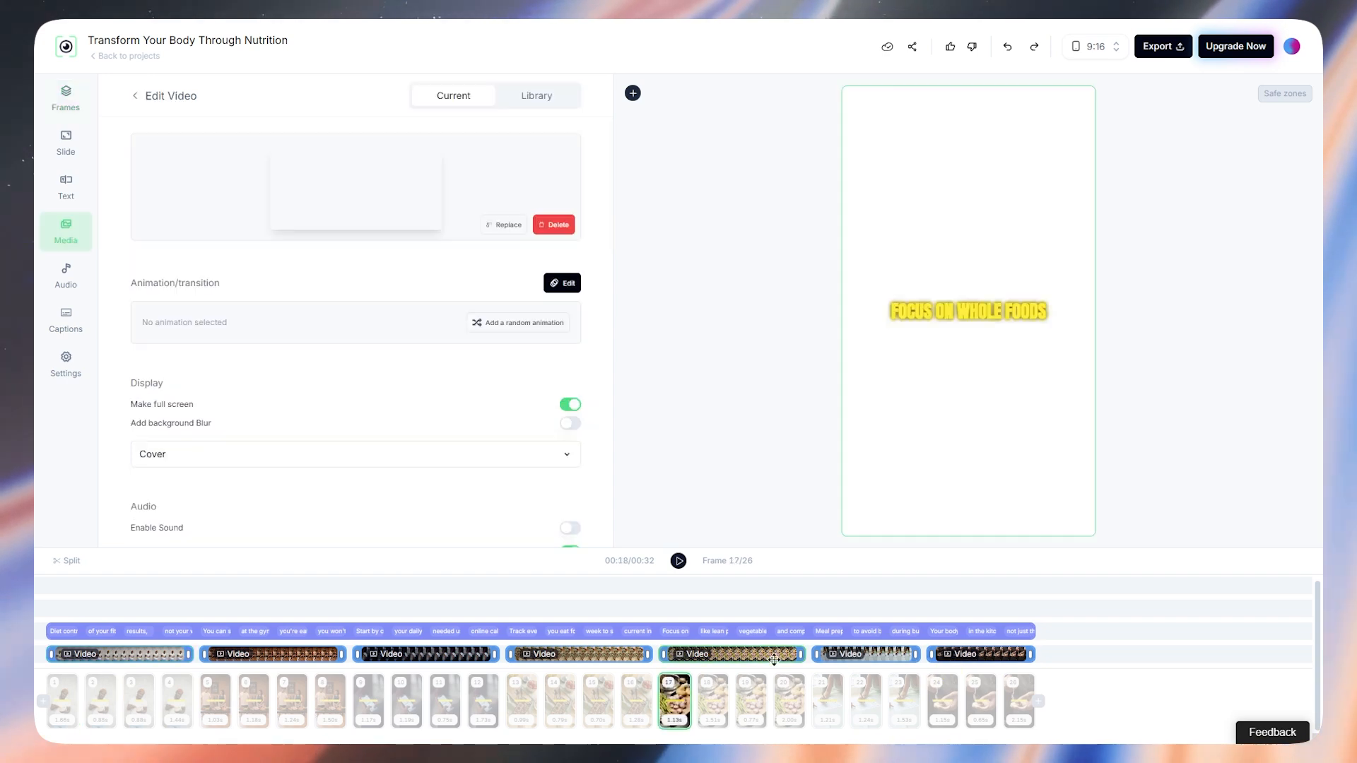
pyautogui.click(862, 657)
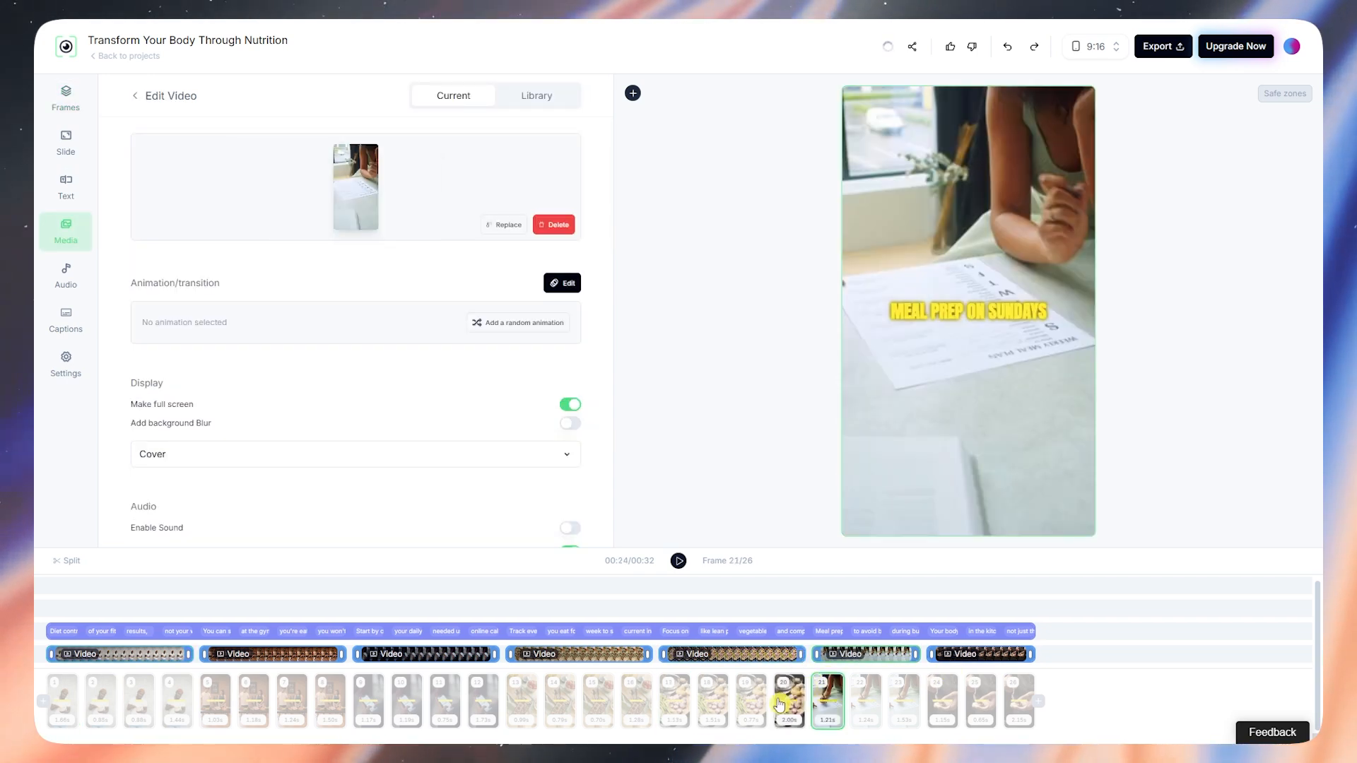
pyautogui.click(609, 668)
pyautogui.click(474, 632)
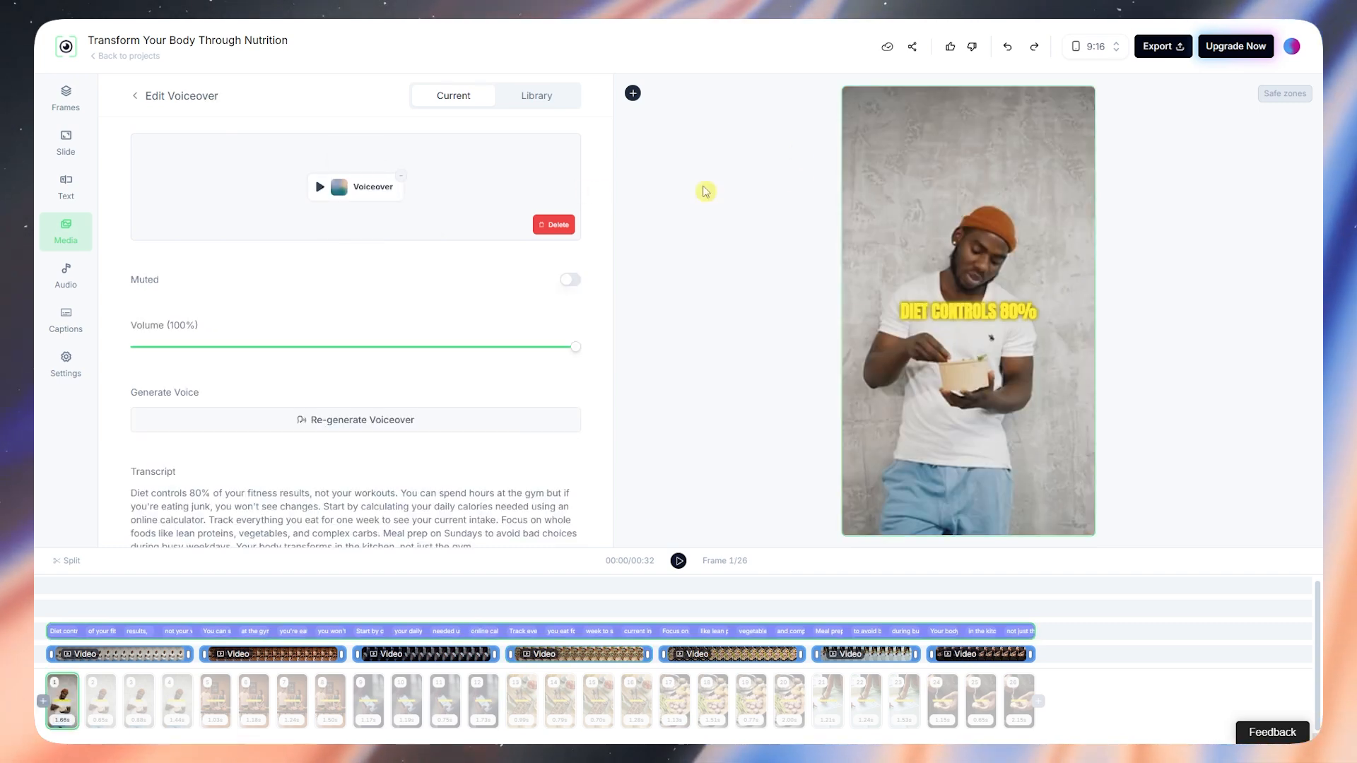
# Step: Start exporting the nutrition video from the editor
pyautogui.click(1173, 50)
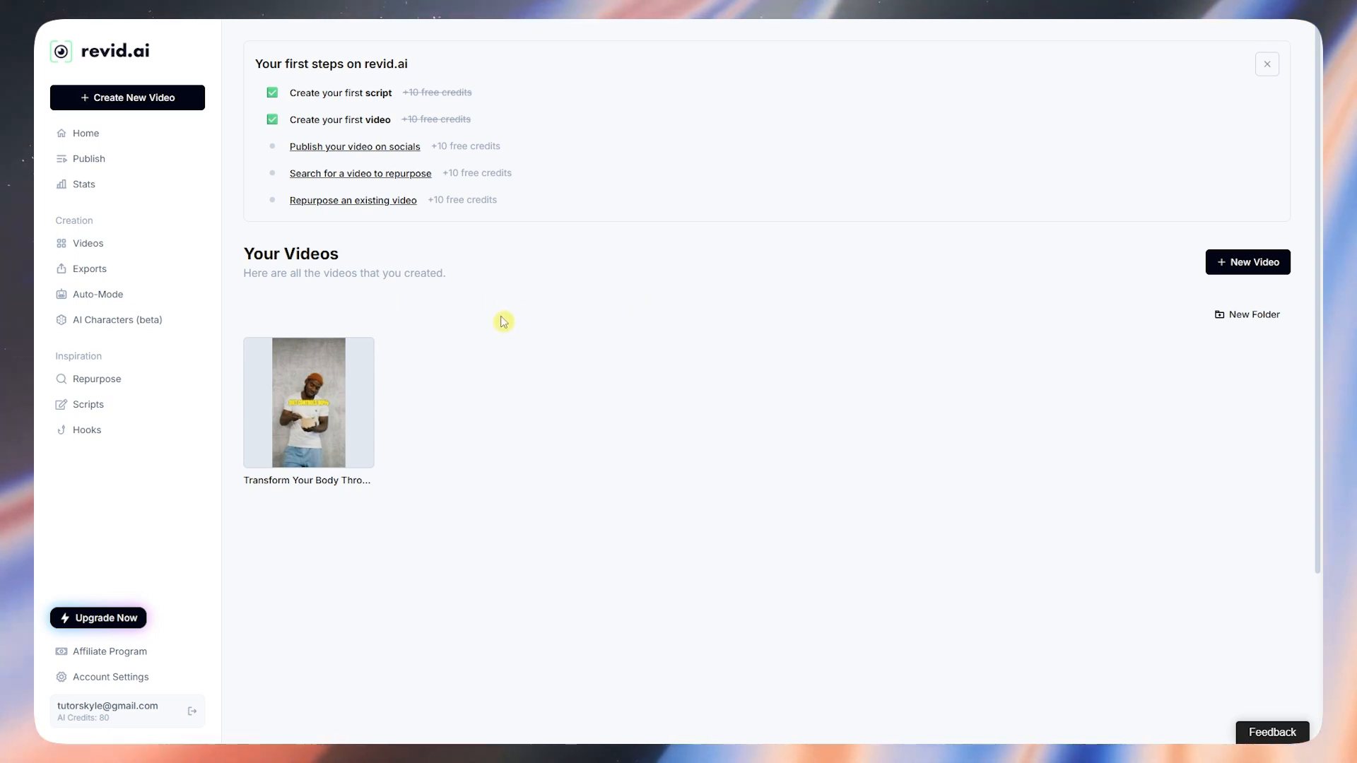
# Step: Confirm the Exports list is empty, then go through Videos back to Home
pyautogui.click(96, 272)
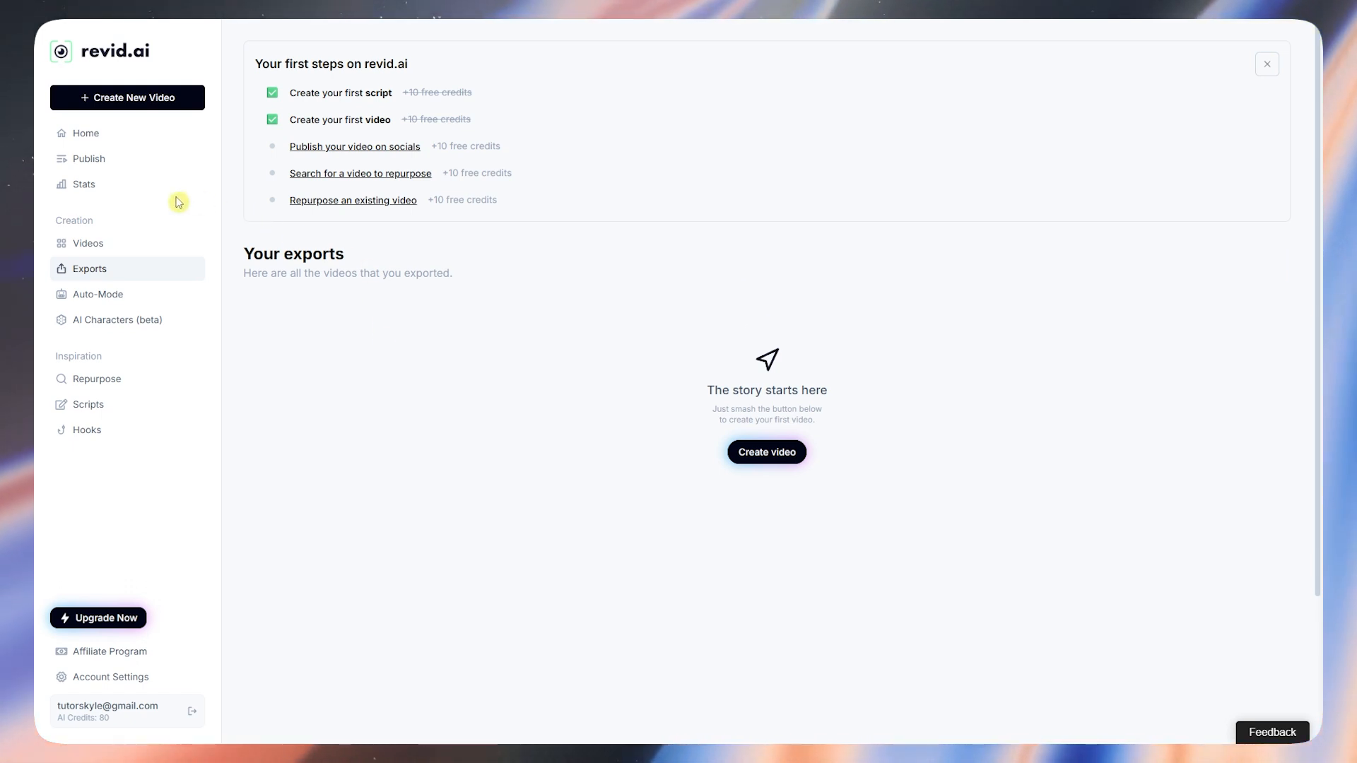
pyautogui.click(97, 245)
pyautogui.click(100, 133)
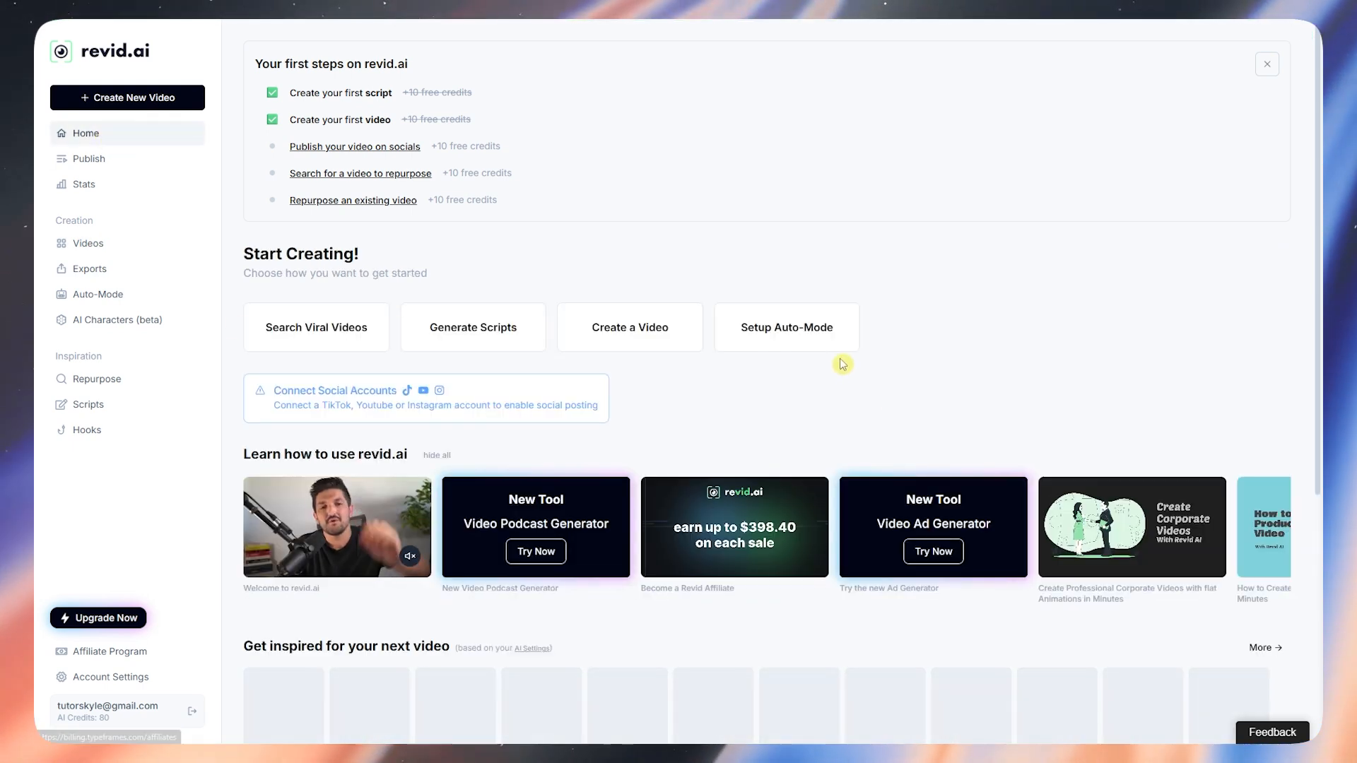
# Step: Open Setup Auto-Mode from the home page
pyautogui.click(782, 329)
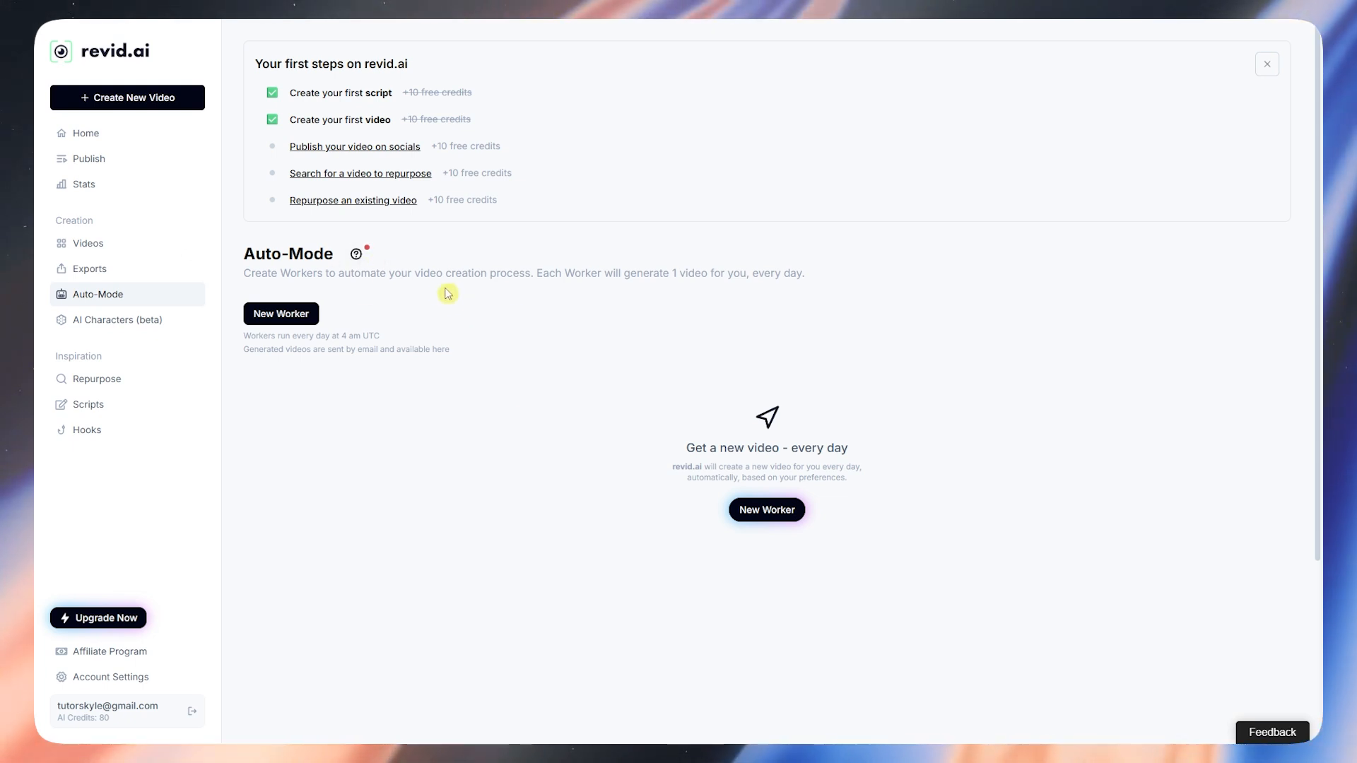
pyautogui.click(757, 510)
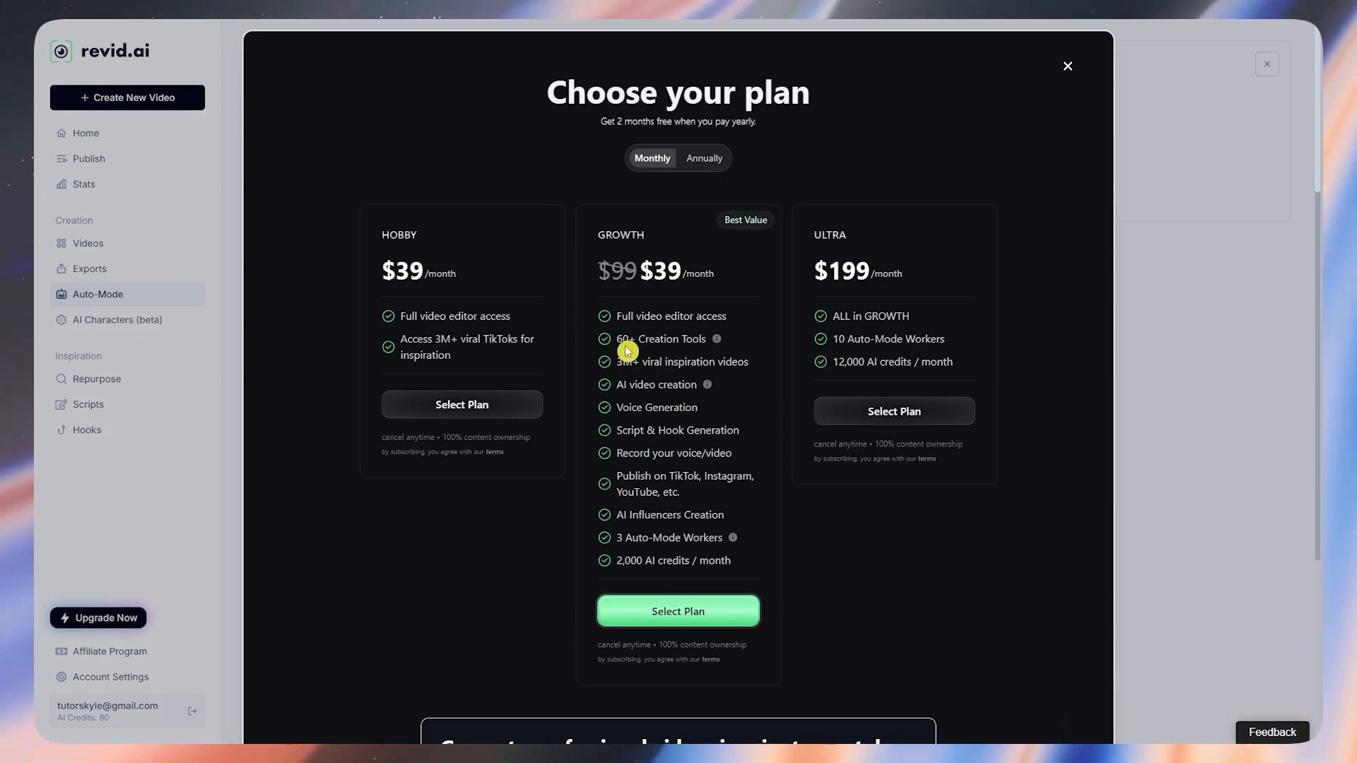
pyautogui.click(1194, 243)
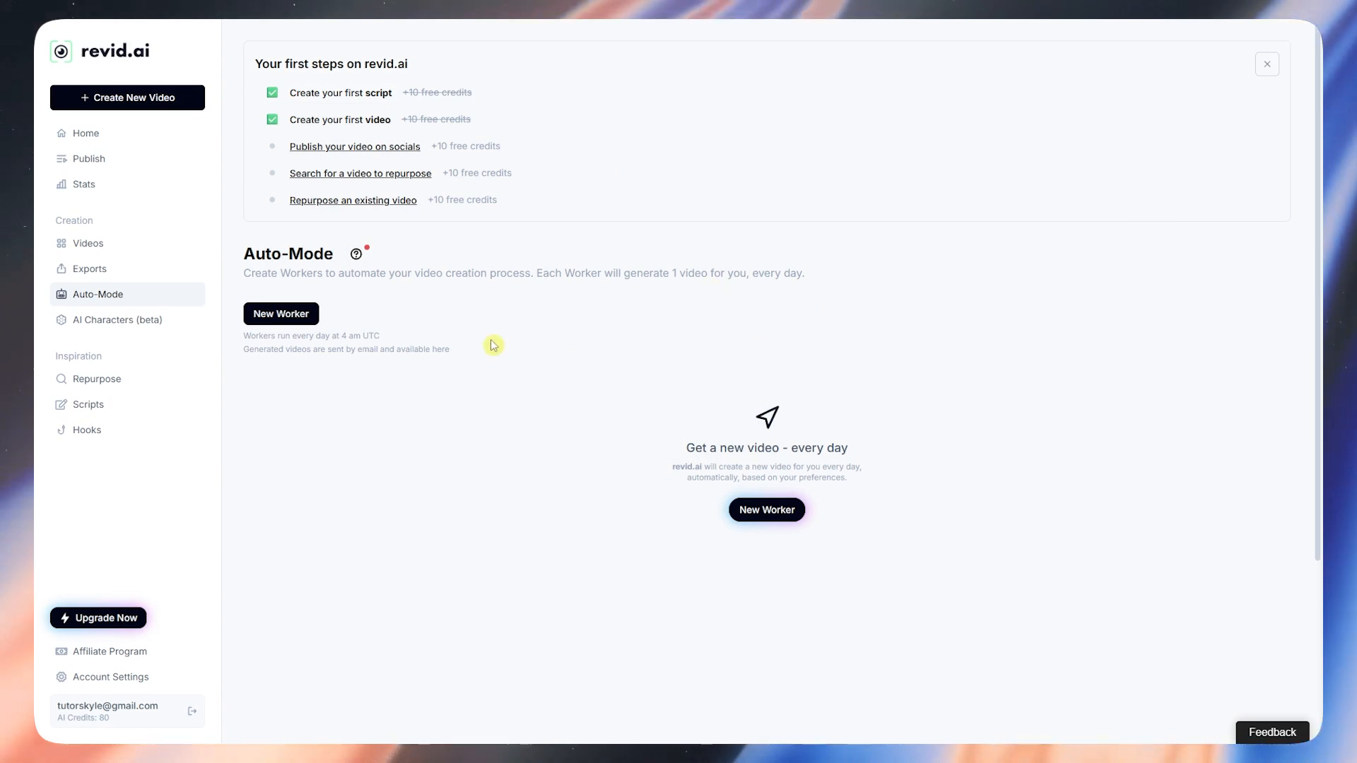
pyautogui.scroll(-2, 452, 332)
pyautogui.scroll(2, 450, 290)
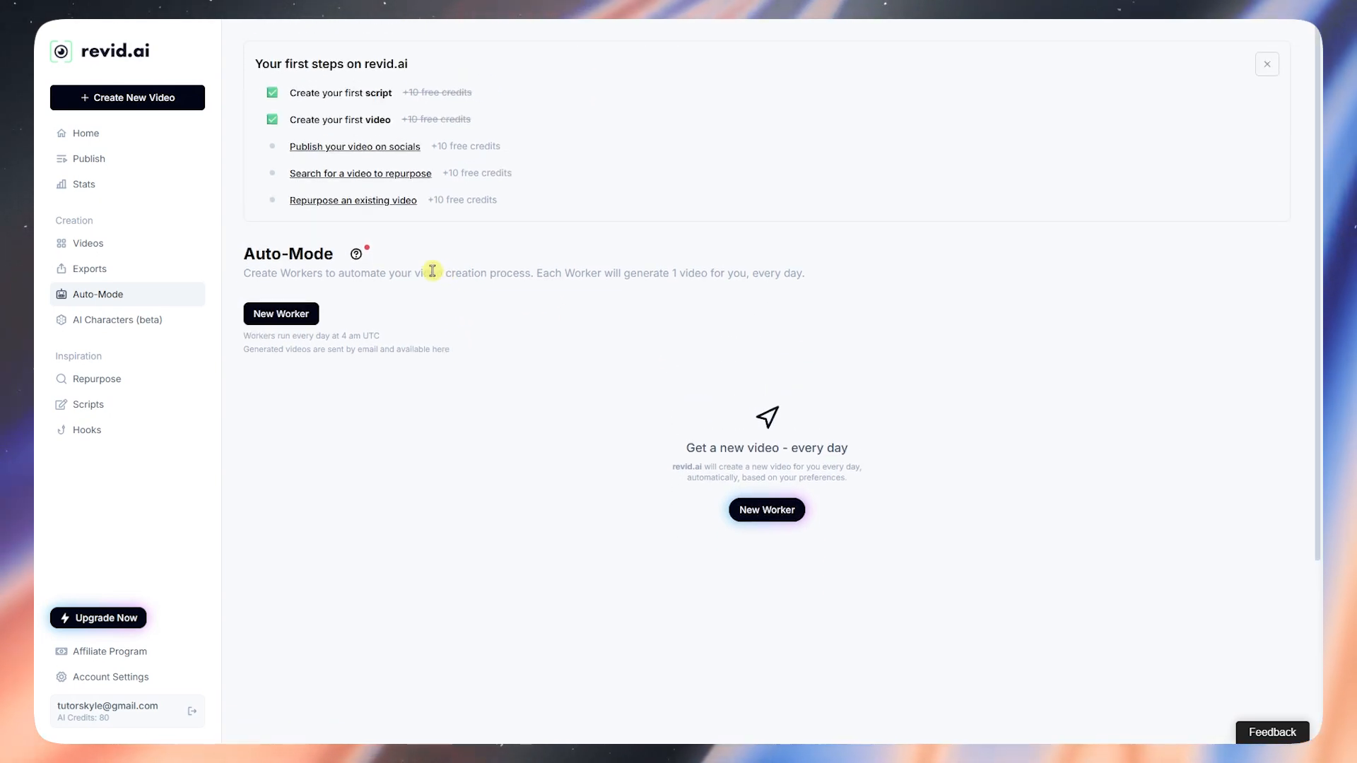
pyautogui.click(118, 325)
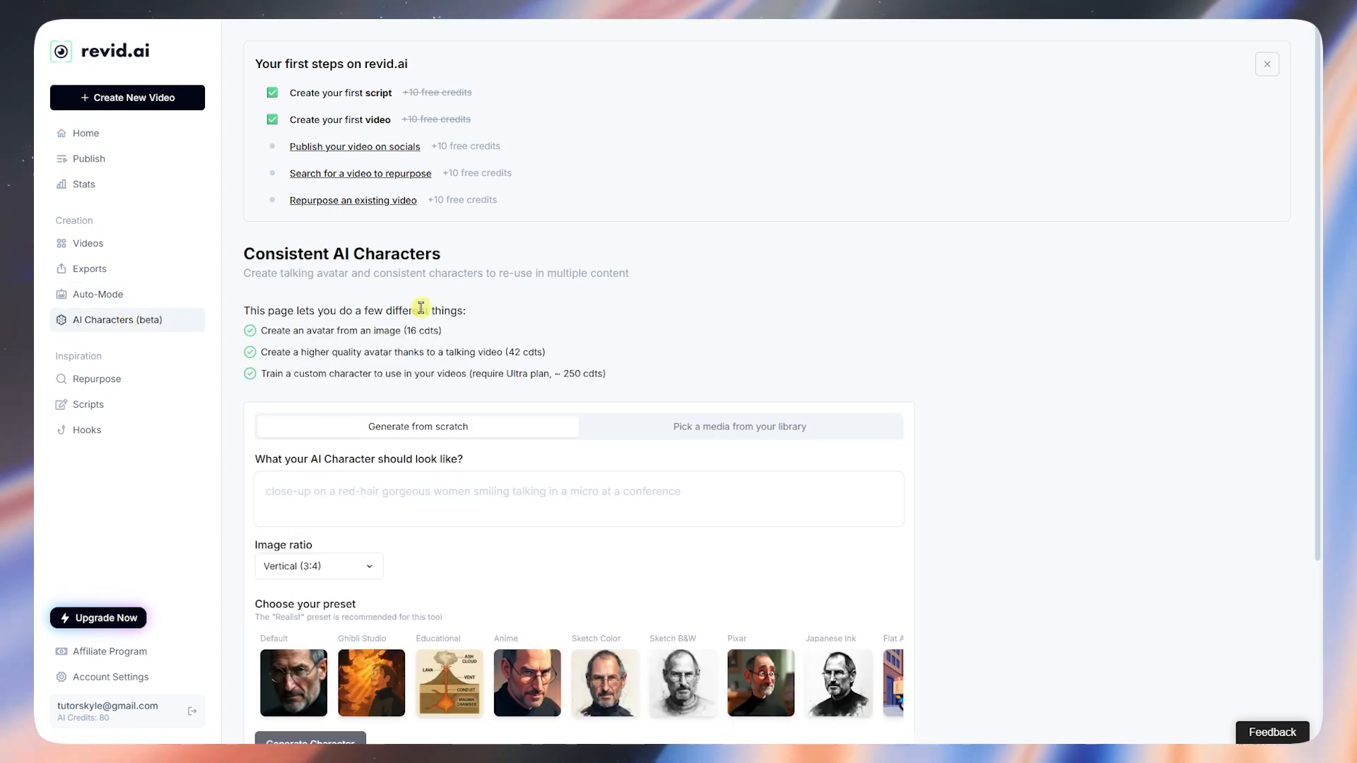
pyautogui.scroll(-2, 630, 500)
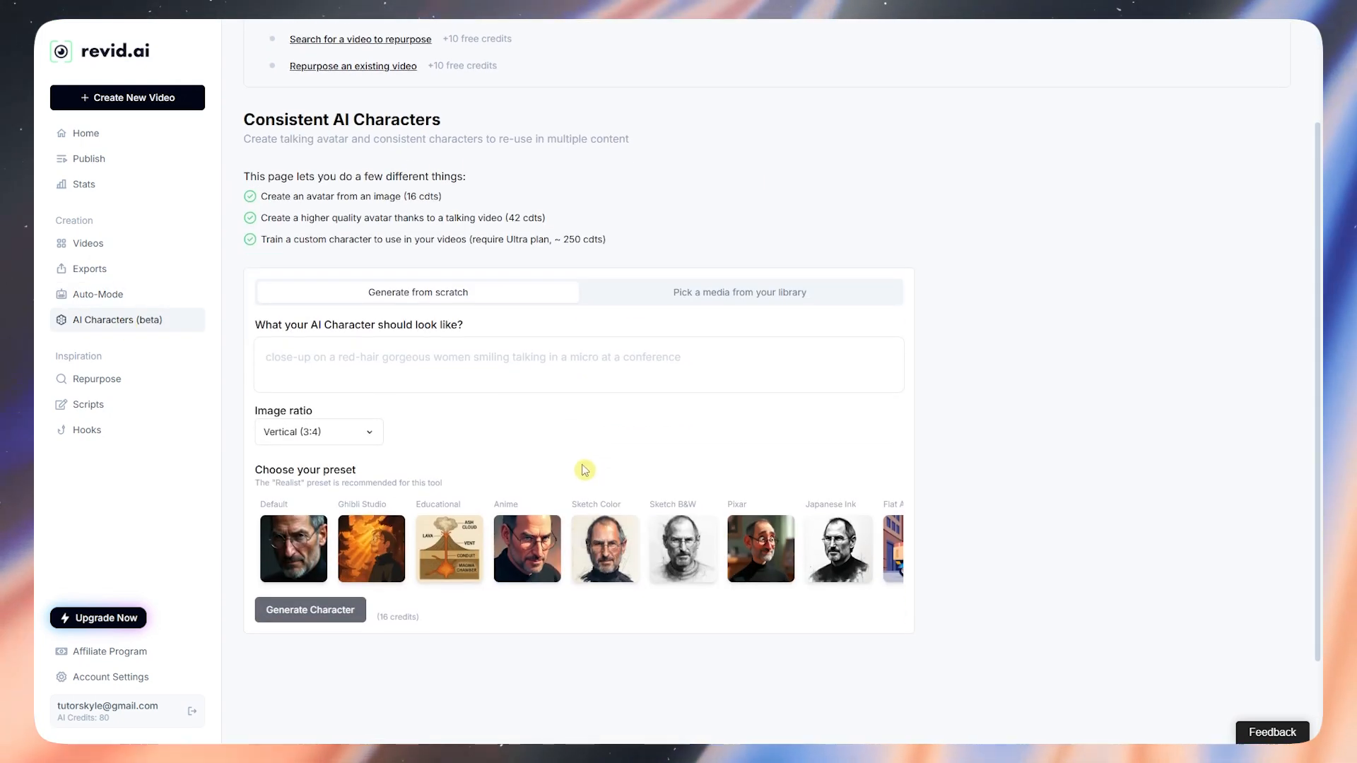
pyautogui.click(638, 359)
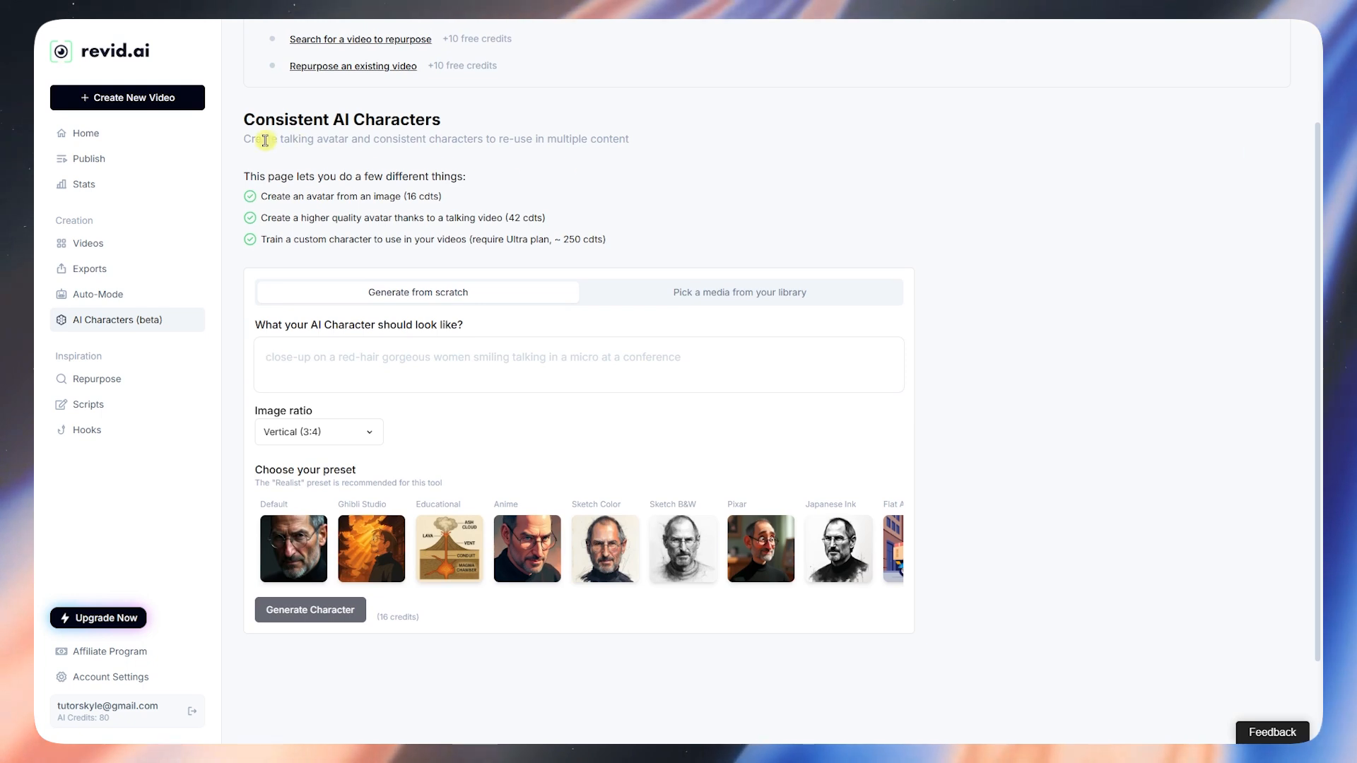
pyautogui.moveTo(267, 139); pyautogui.dragTo(626, 136)
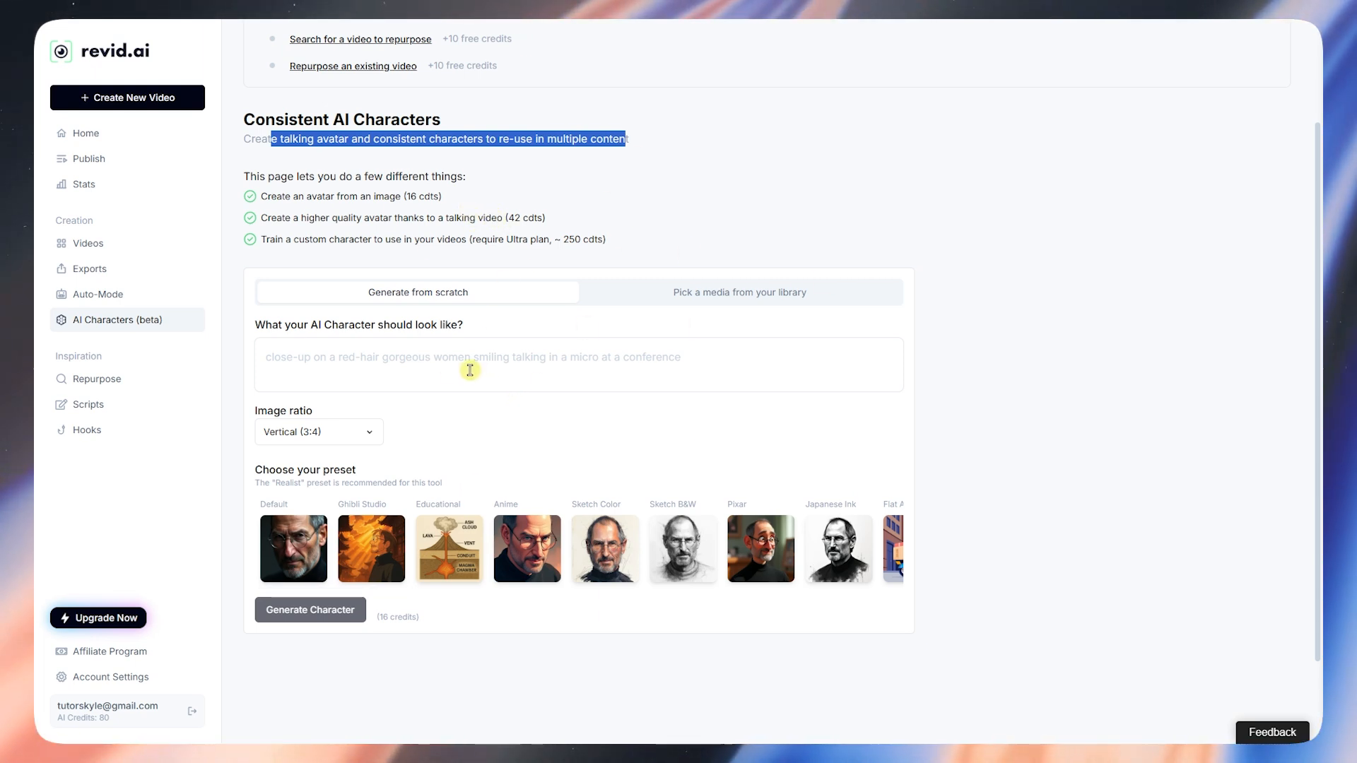
pyautogui.click(485, 443)
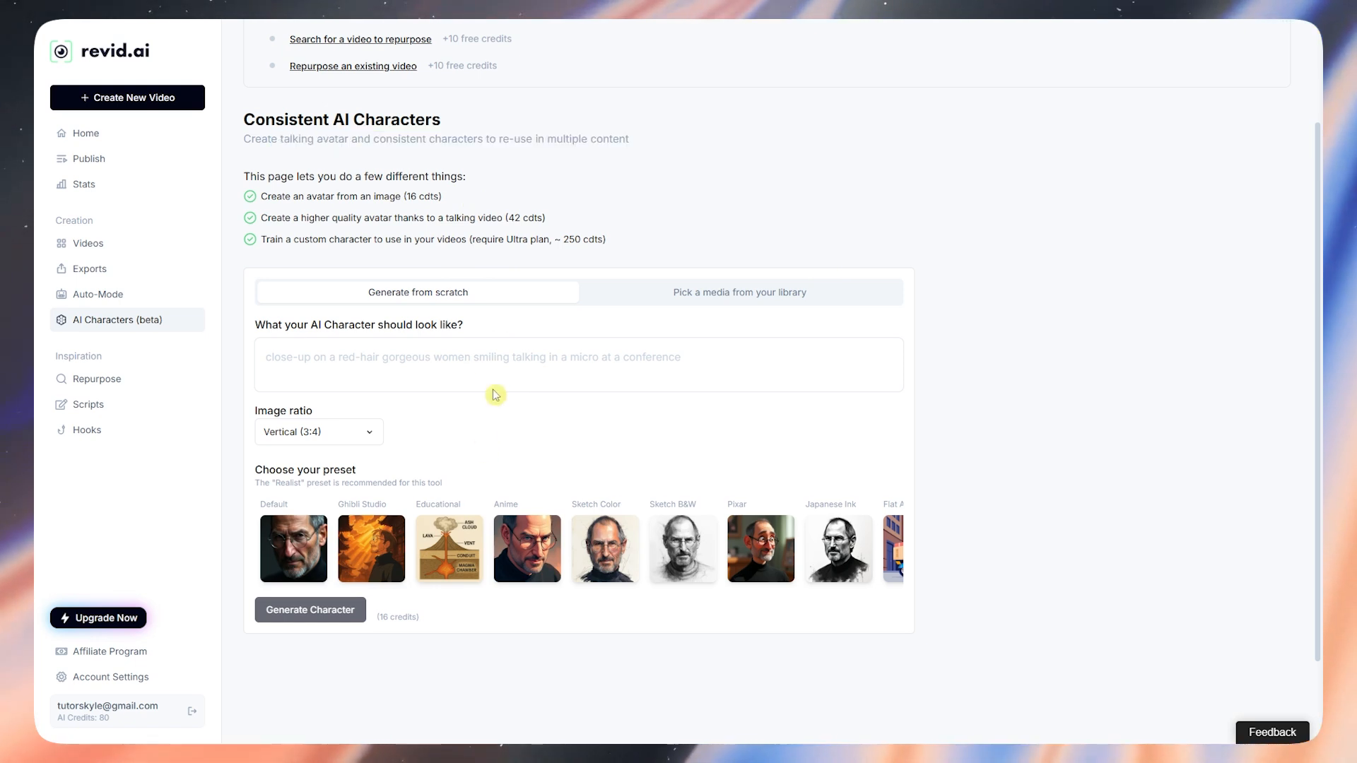
pyautogui.click(413, 359)
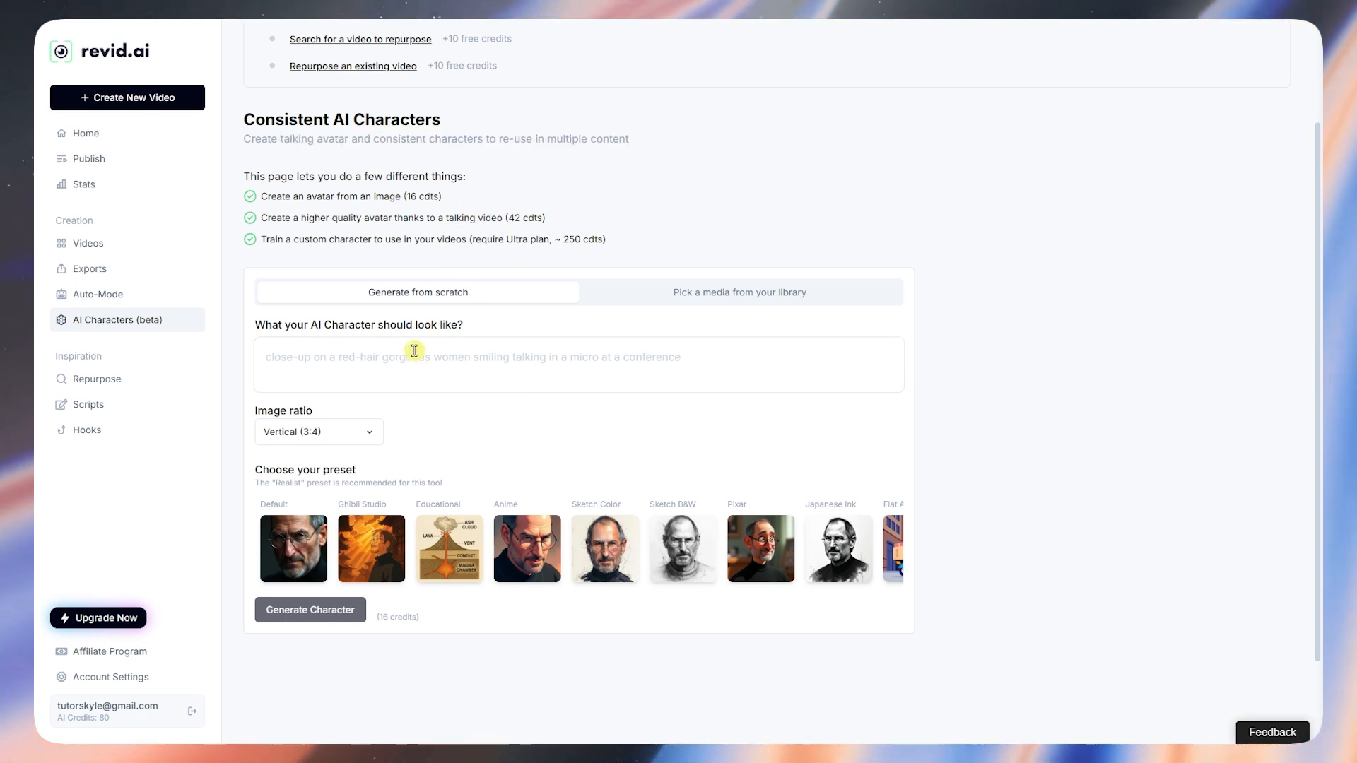
pyautogui.click(712, 290)
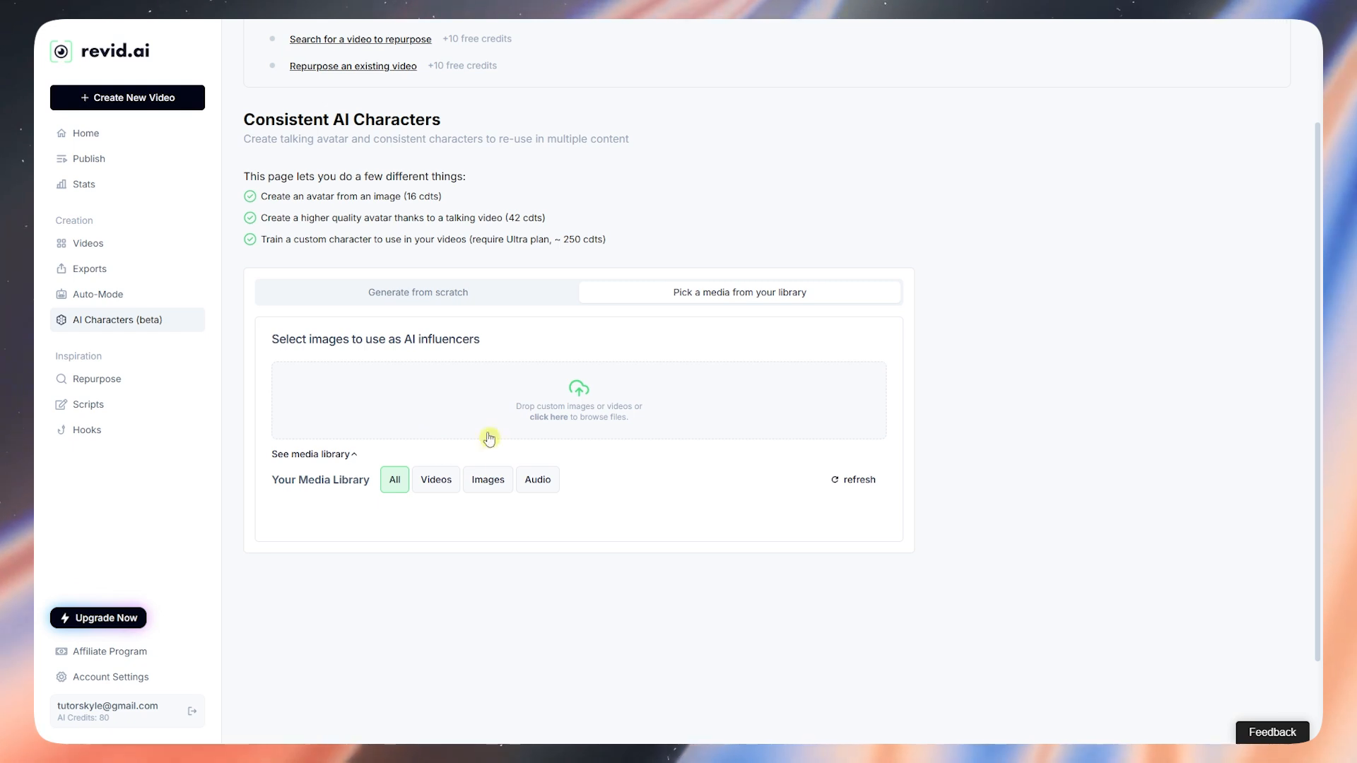
pyautogui.click(449, 298)
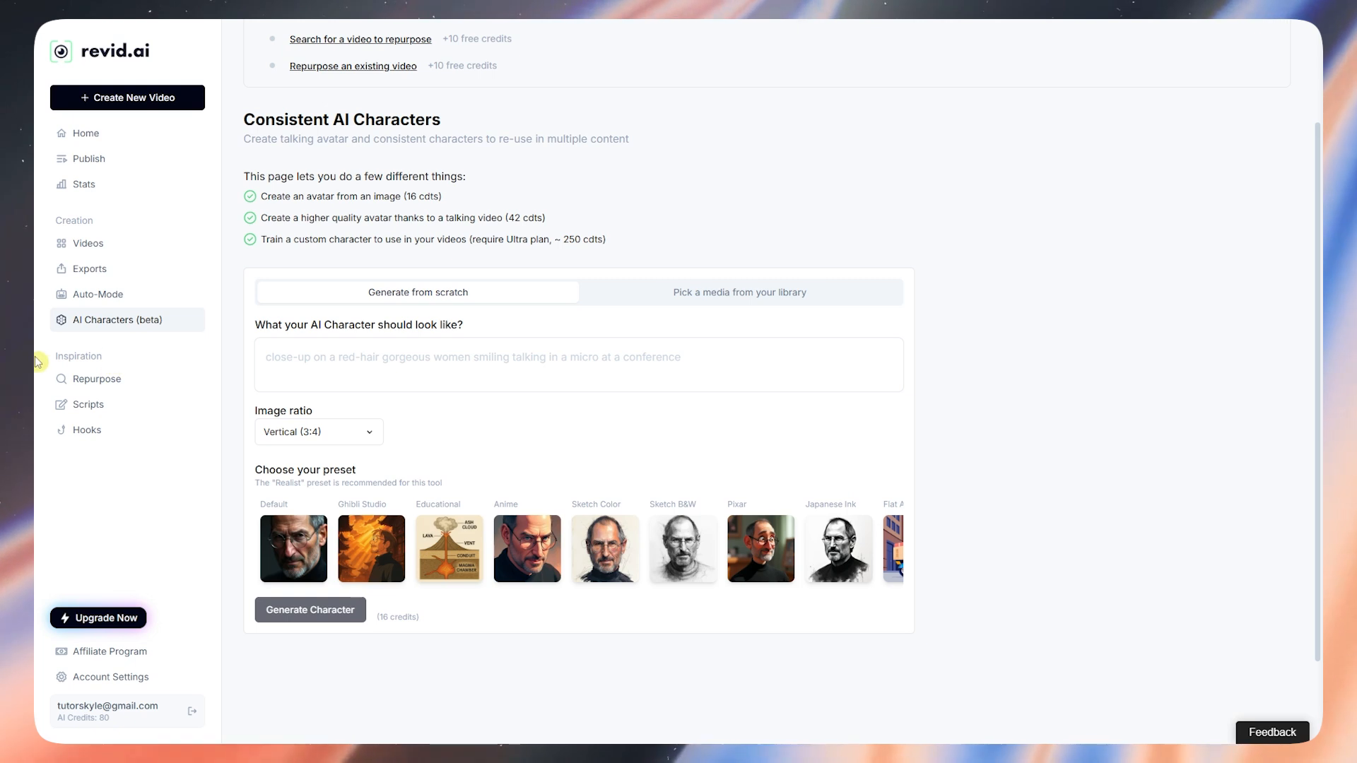
pyautogui.moveTo(45, 357); pyautogui.dragTo(100, 355)
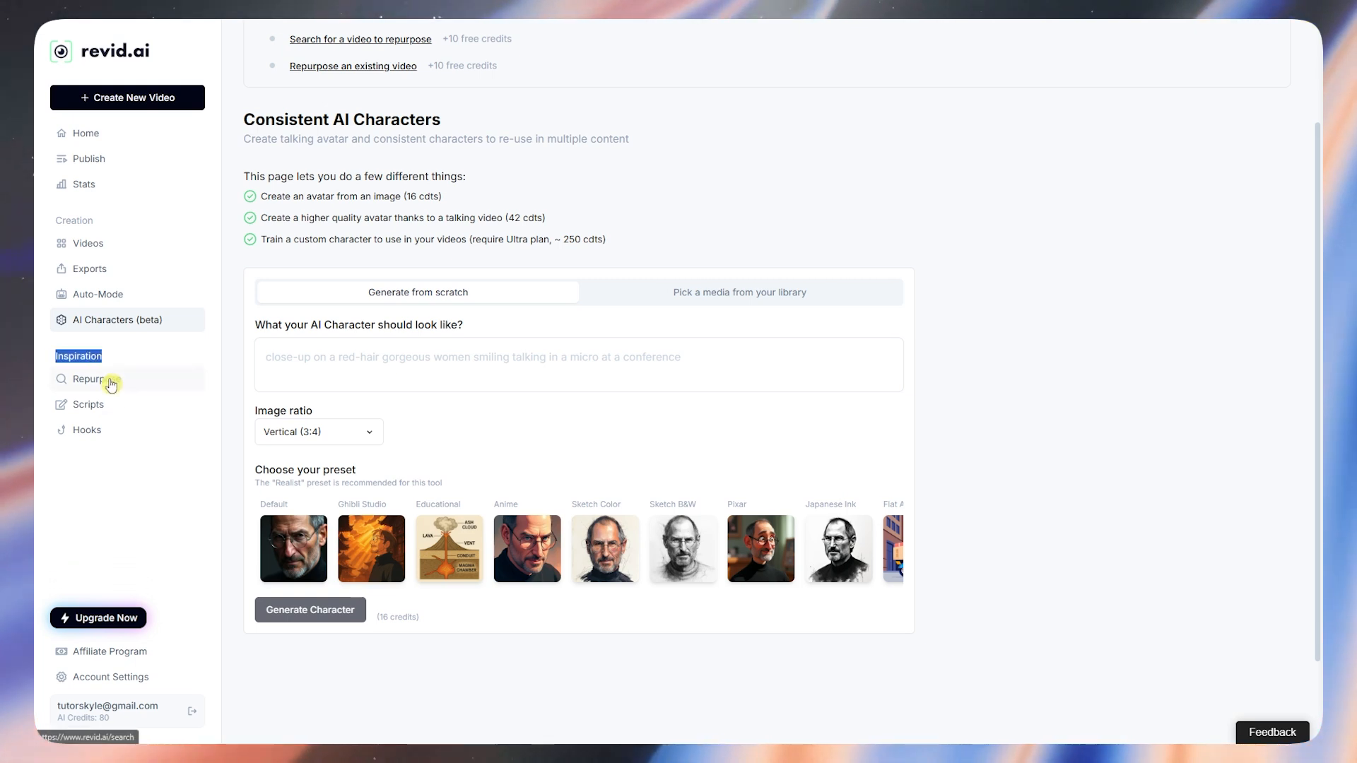
pyautogui.click(111, 384)
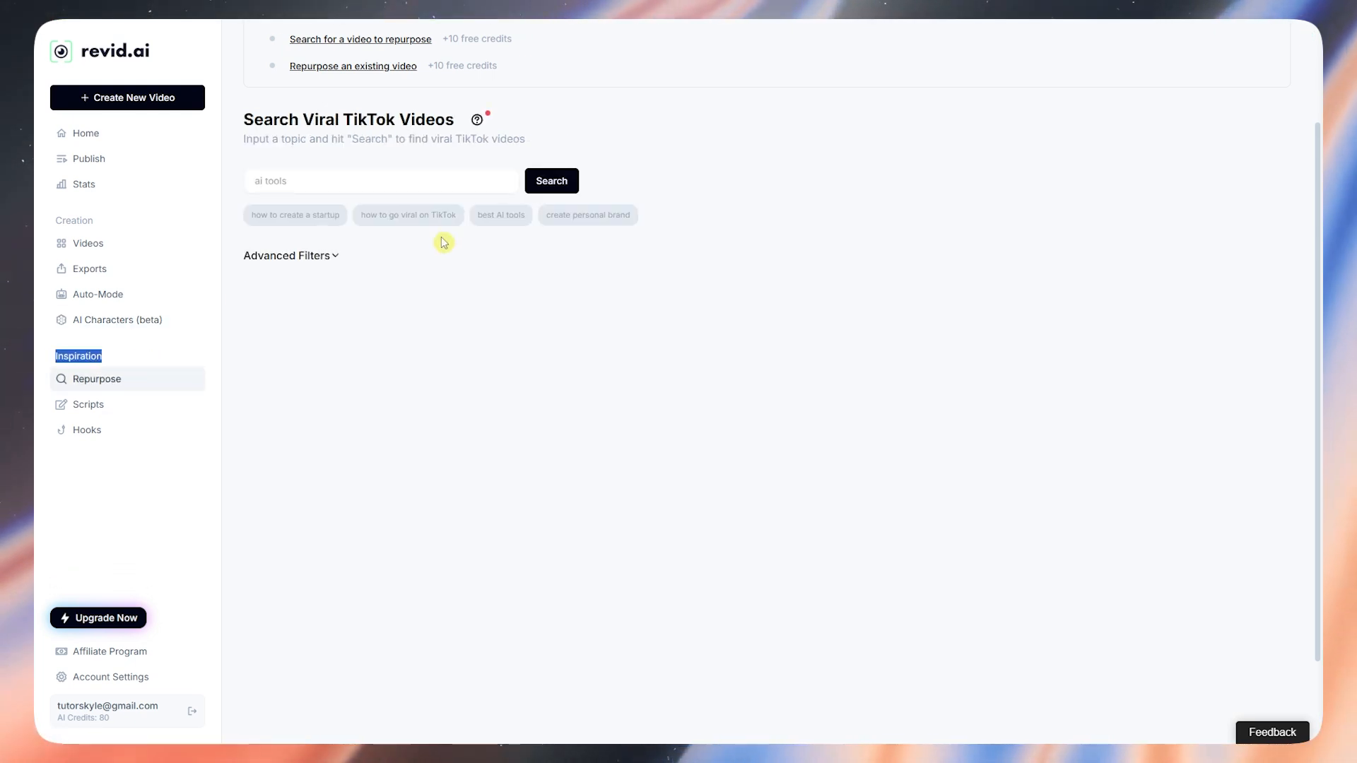
# Step: Search viral TikTok videos for 'GYM' and open the first result's details and transcript
pyautogui.scroll(2, 345, 265)
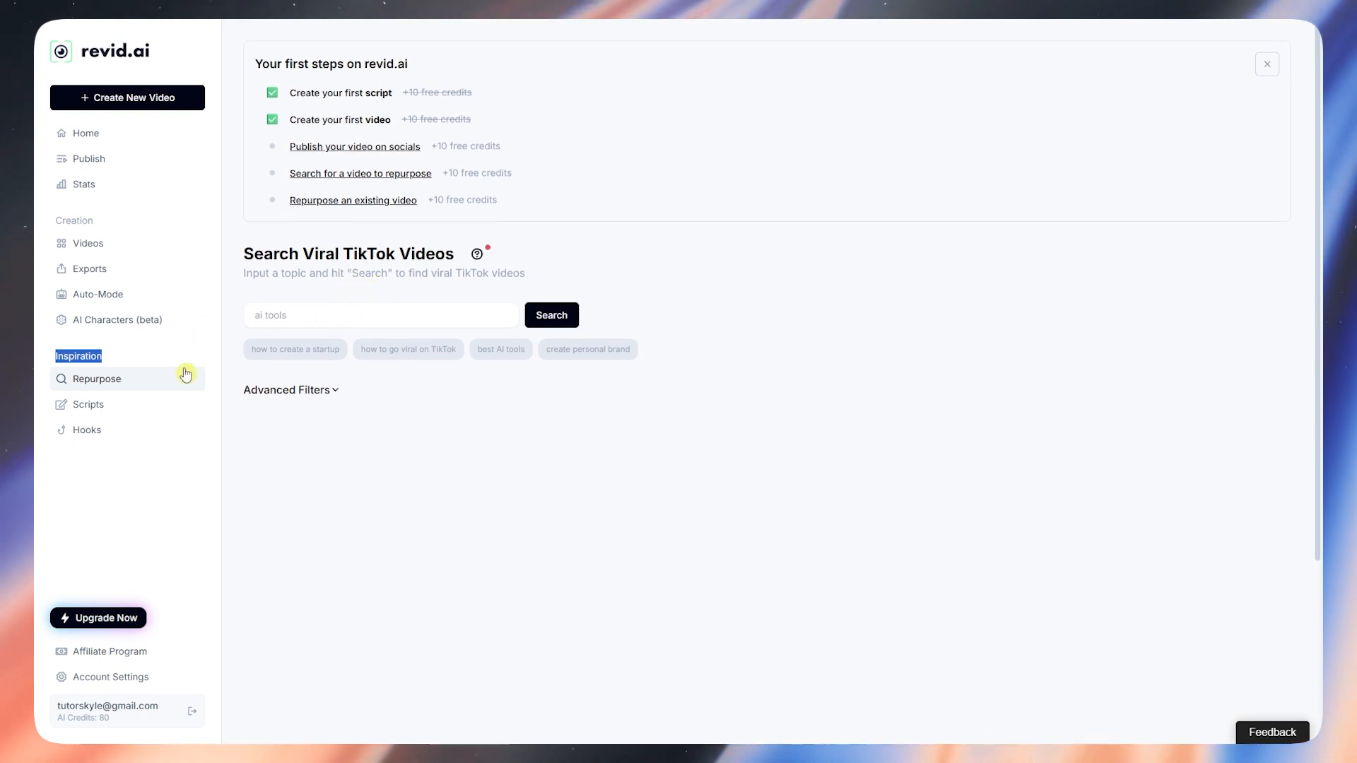
pyautogui.click(346, 319)
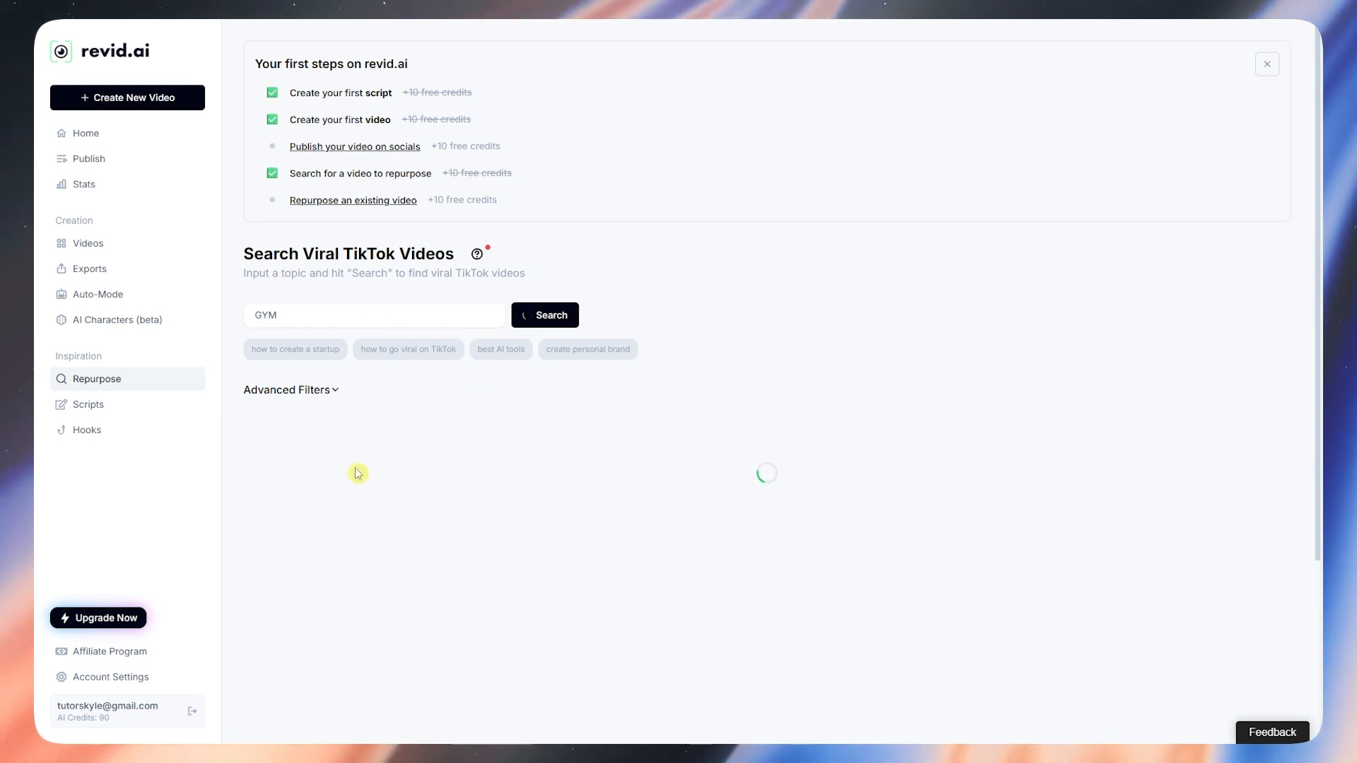
pyautogui.scroll(-3, 671, 552)
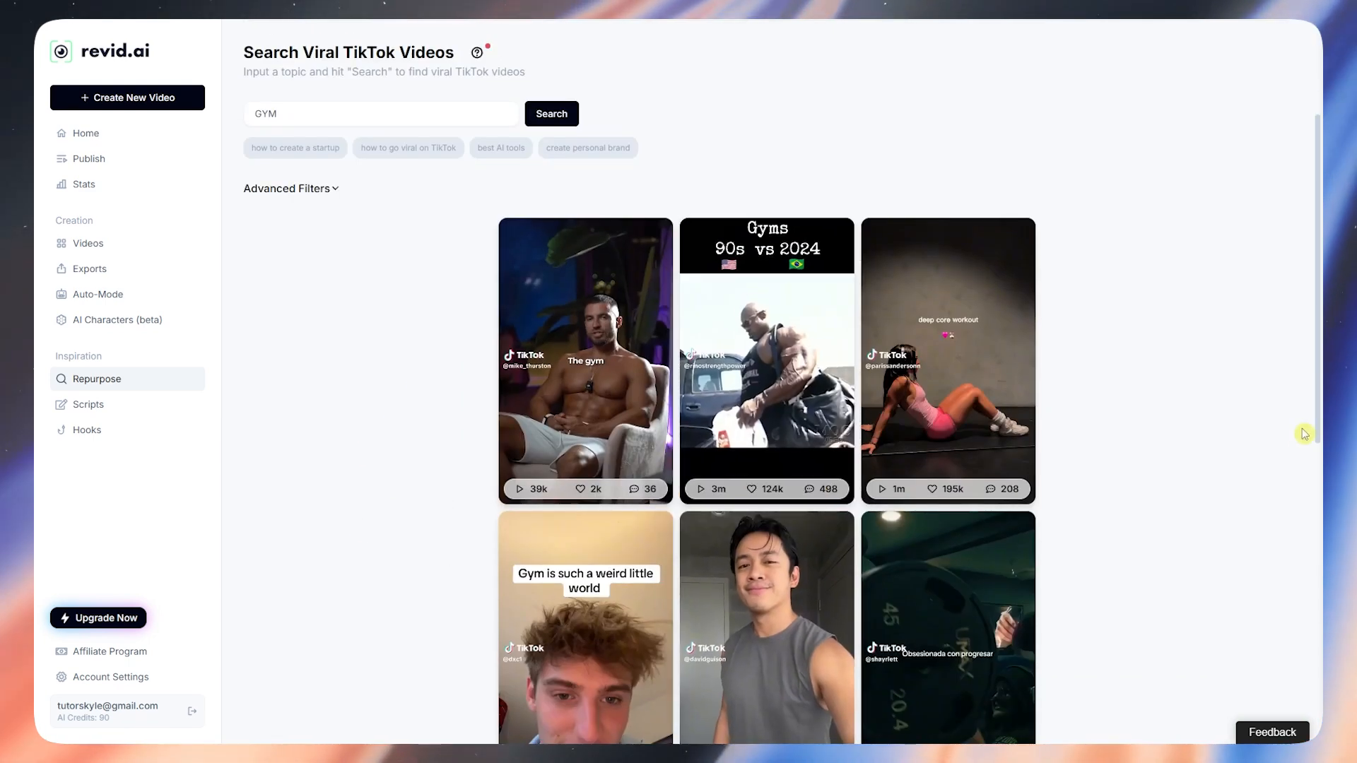
pyautogui.scroll(-10, 1135, 412)
pyautogui.scroll(10, 1105, 460)
pyautogui.scroll(2, 1106, 472)
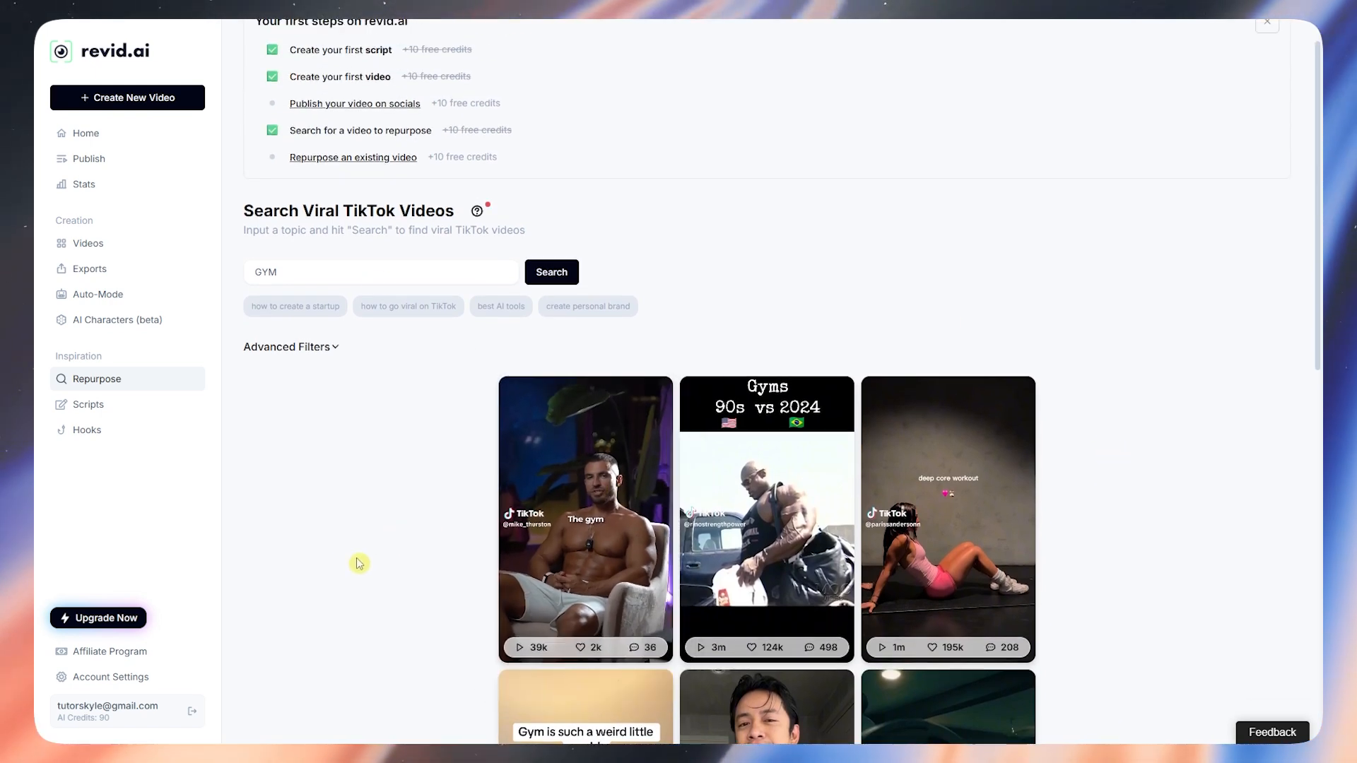
pyautogui.click(551, 488)
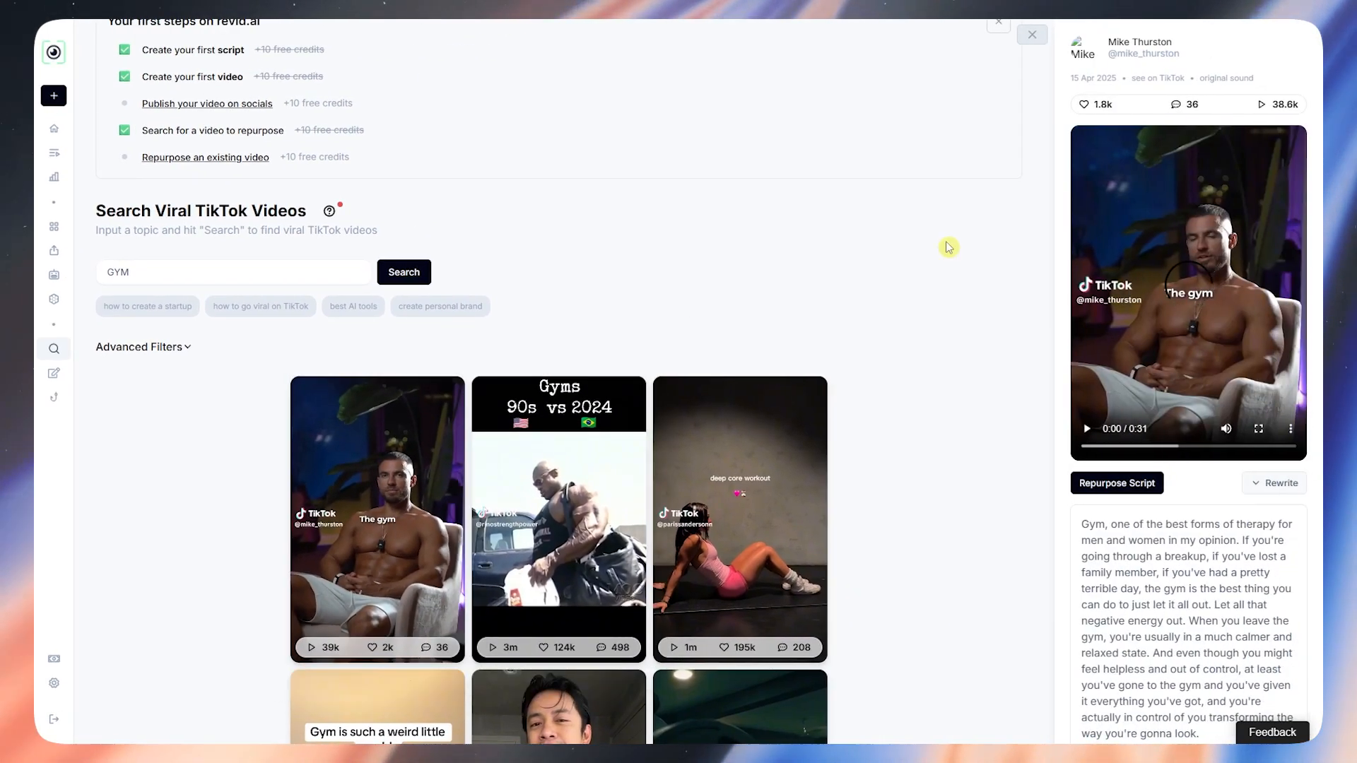
pyautogui.scroll(-1, 1159, 407)
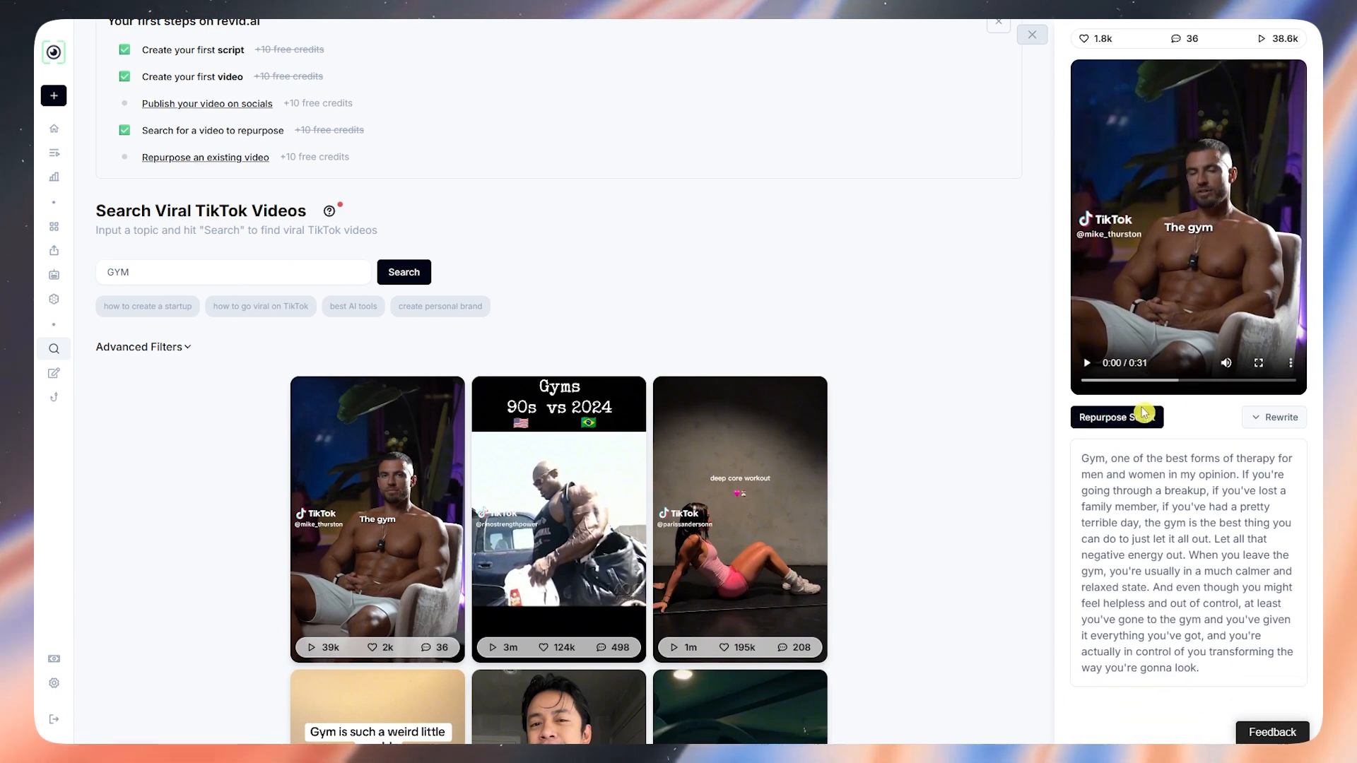
pyautogui.scroll(1, 1141, 427)
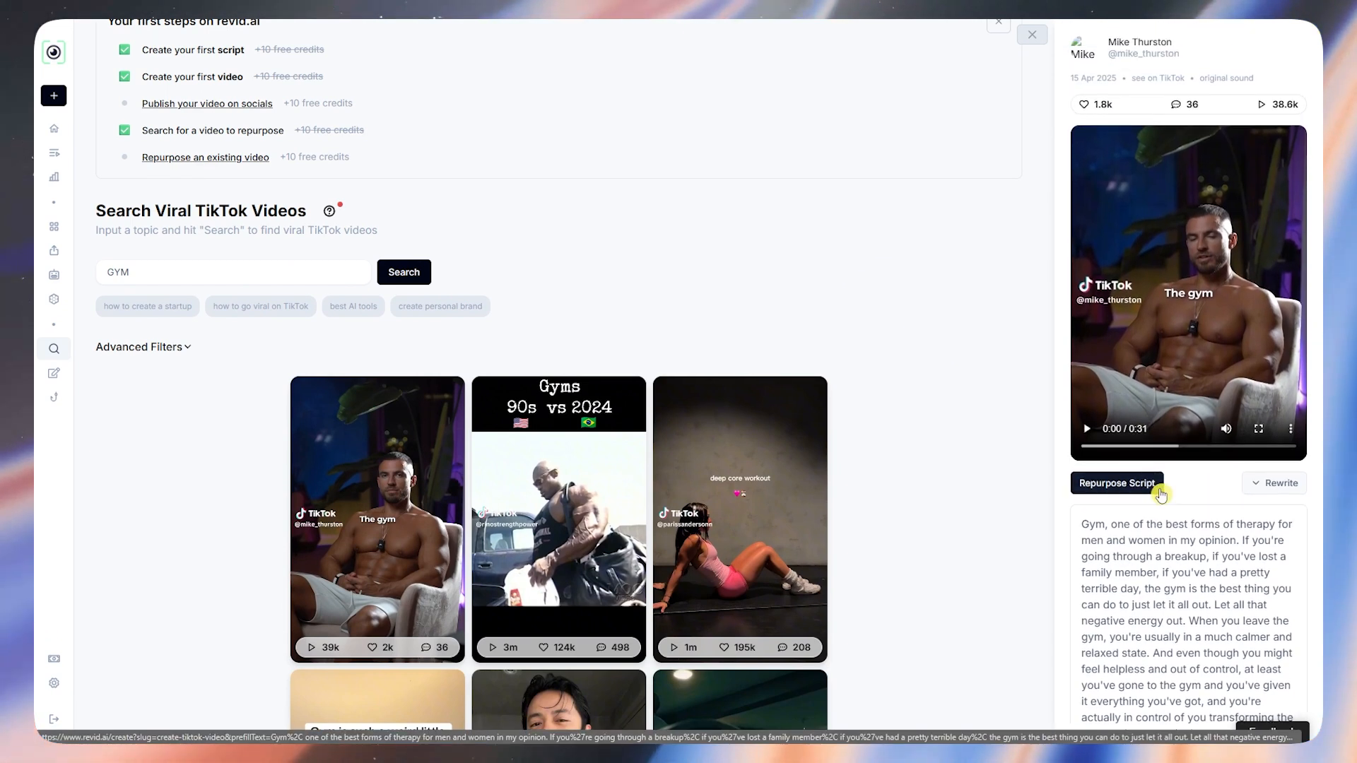
pyautogui.moveTo(1096, 536); pyautogui.dragTo(1216, 685)
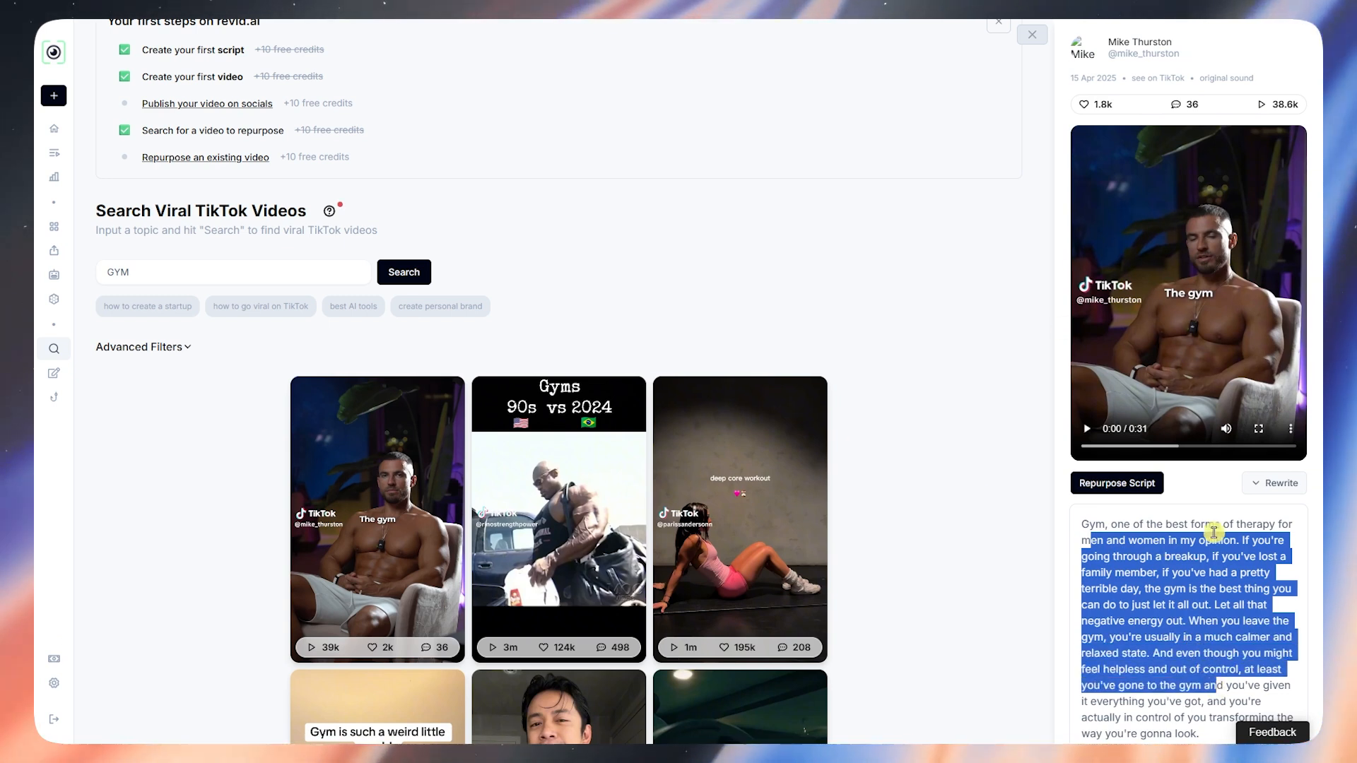
pyautogui.click(1211, 499)
pyautogui.click(1257, 484)
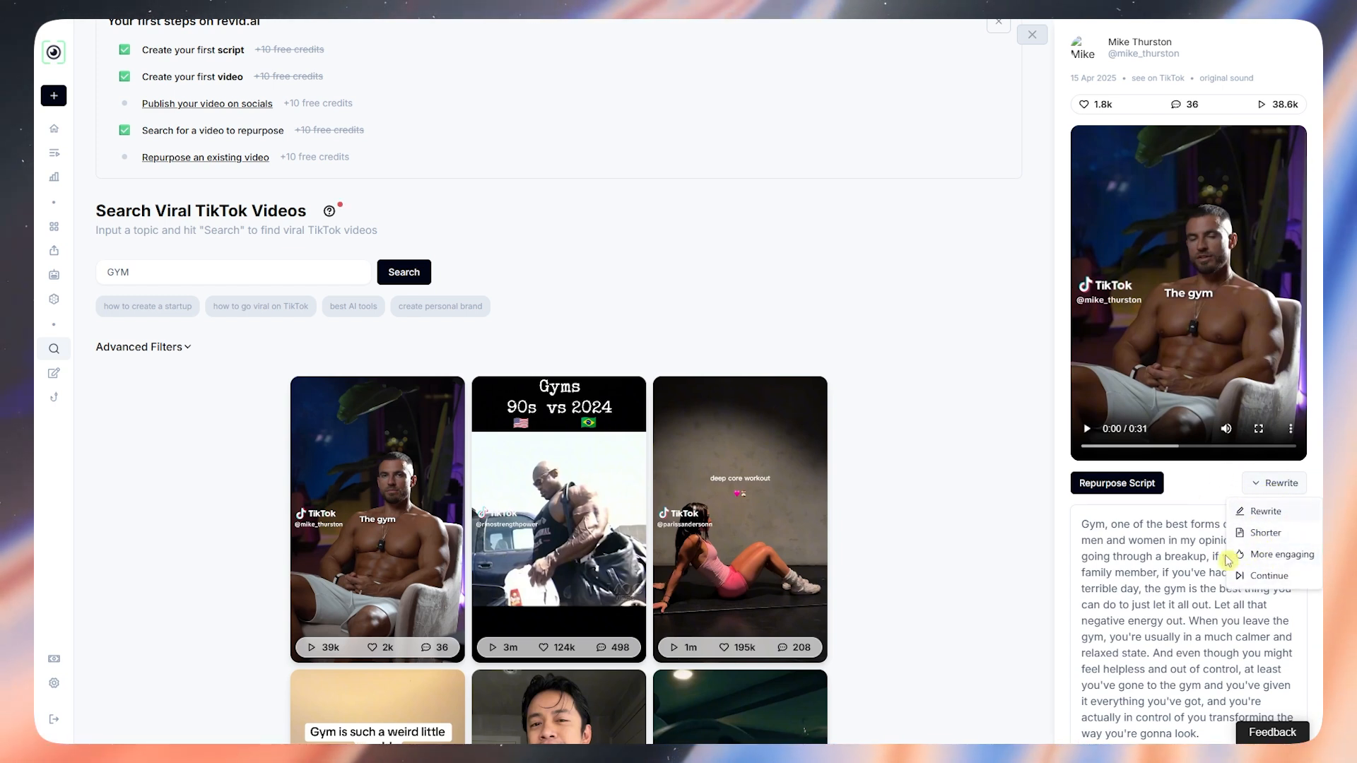
pyautogui.click(1174, 558)
pyautogui.scroll(-1, 1173, 562)
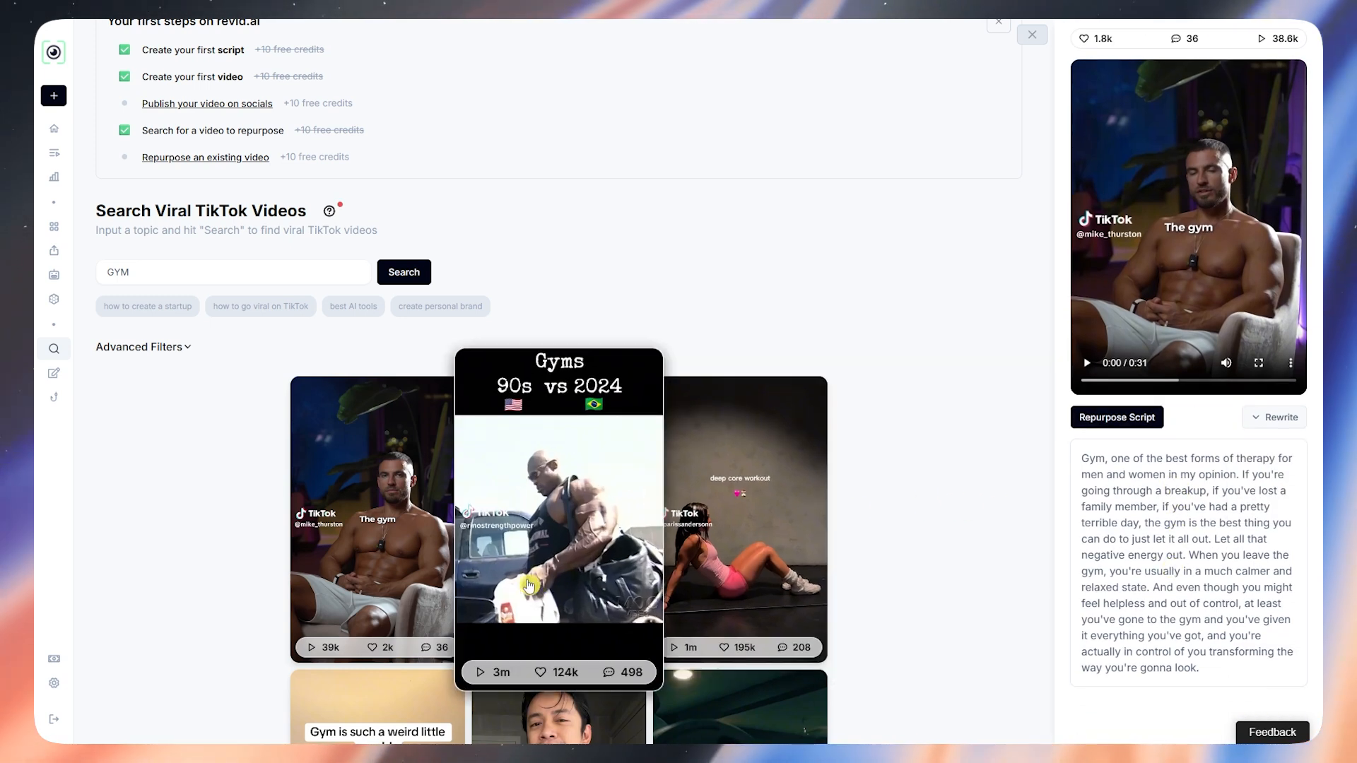
pyautogui.click(56, 377)
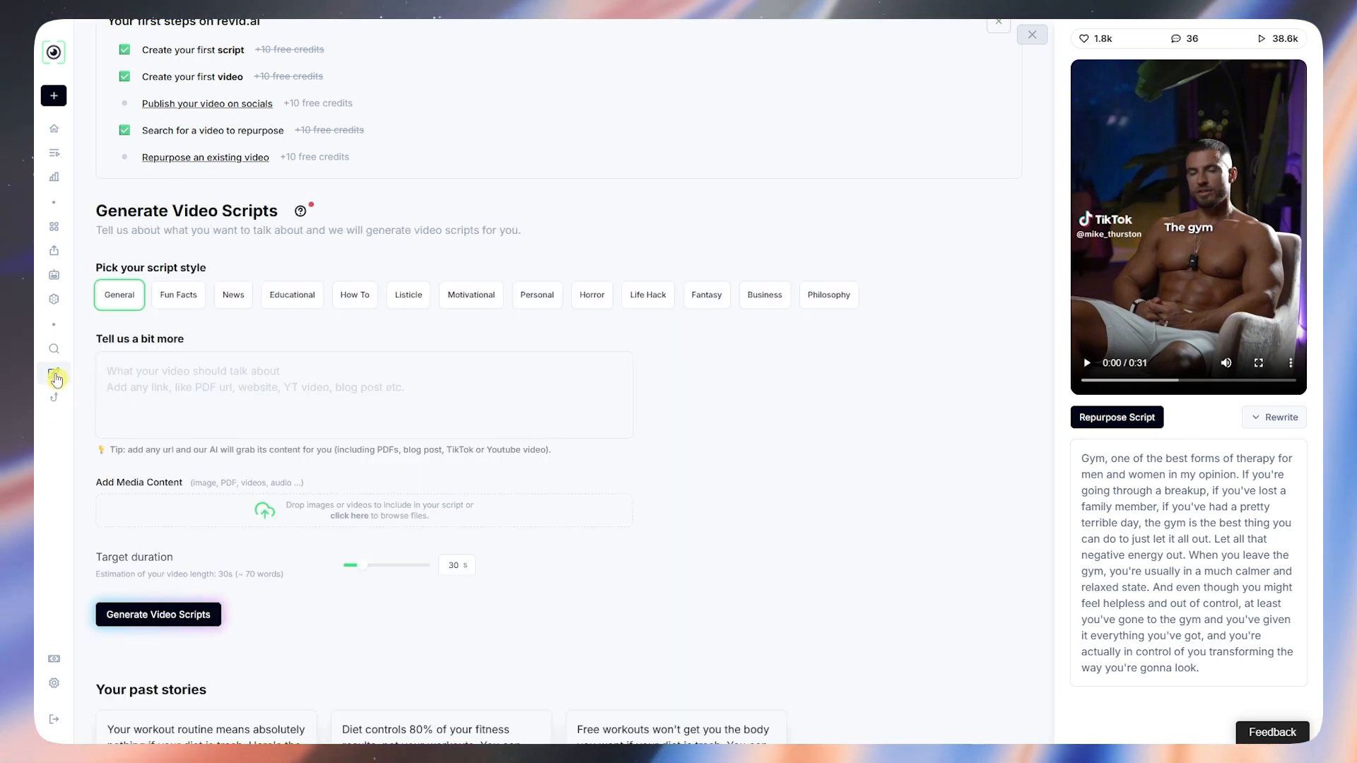
# Step: Highlight the script generator's description line, then close the TikTok video details panel
pyautogui.moveTo(108, 229); pyautogui.dragTo(539, 254)
pyautogui.click(552, 249)
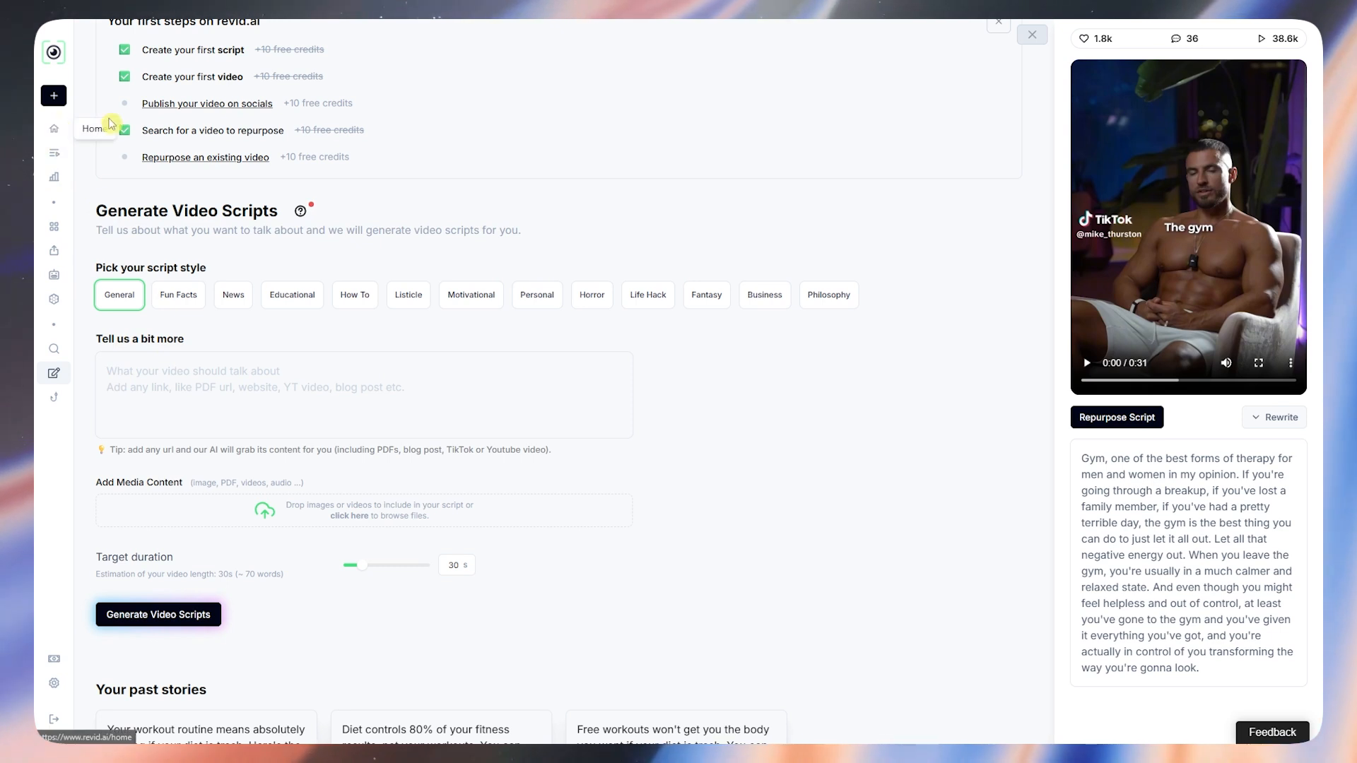
pyautogui.click(1031, 34)
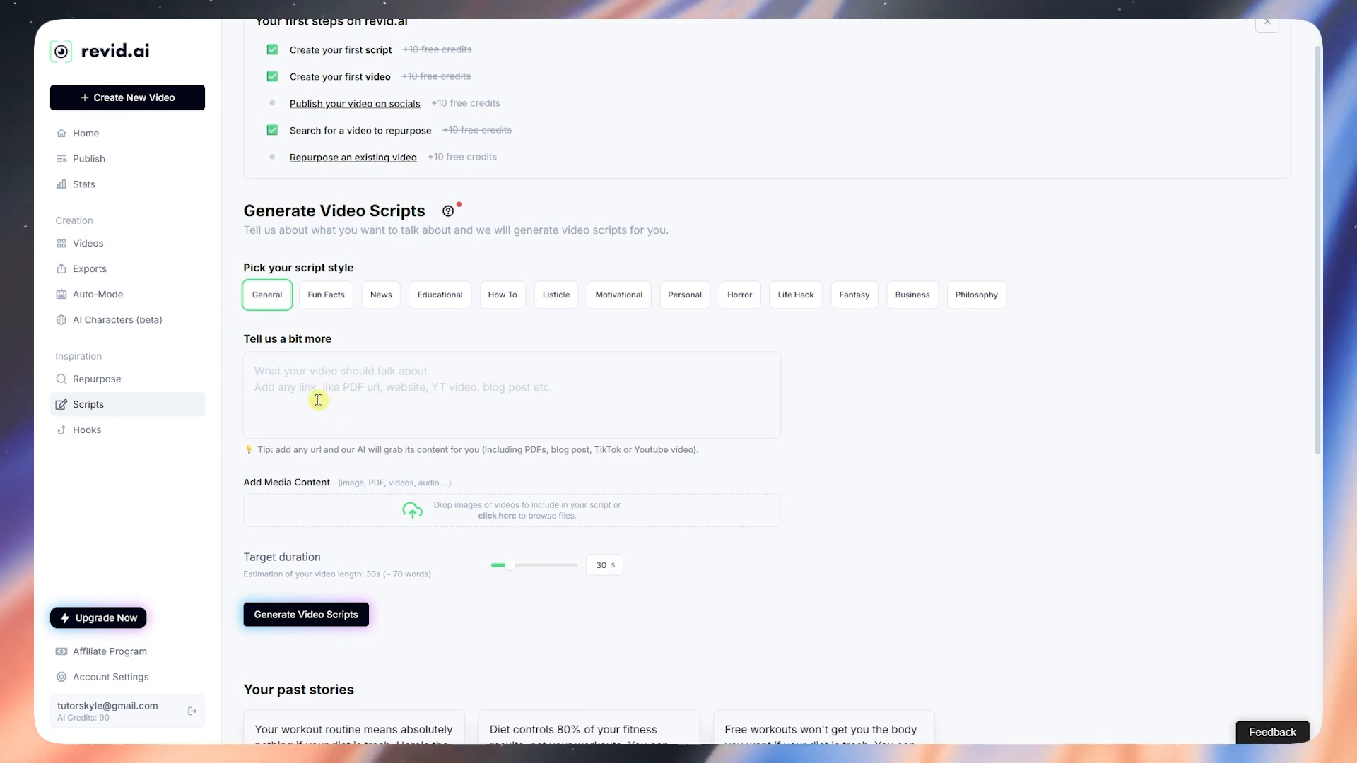
# Step: Scroll through Your past stories, then bring up the Generate Hooks page
pyautogui.scroll(-6, 361, 380)
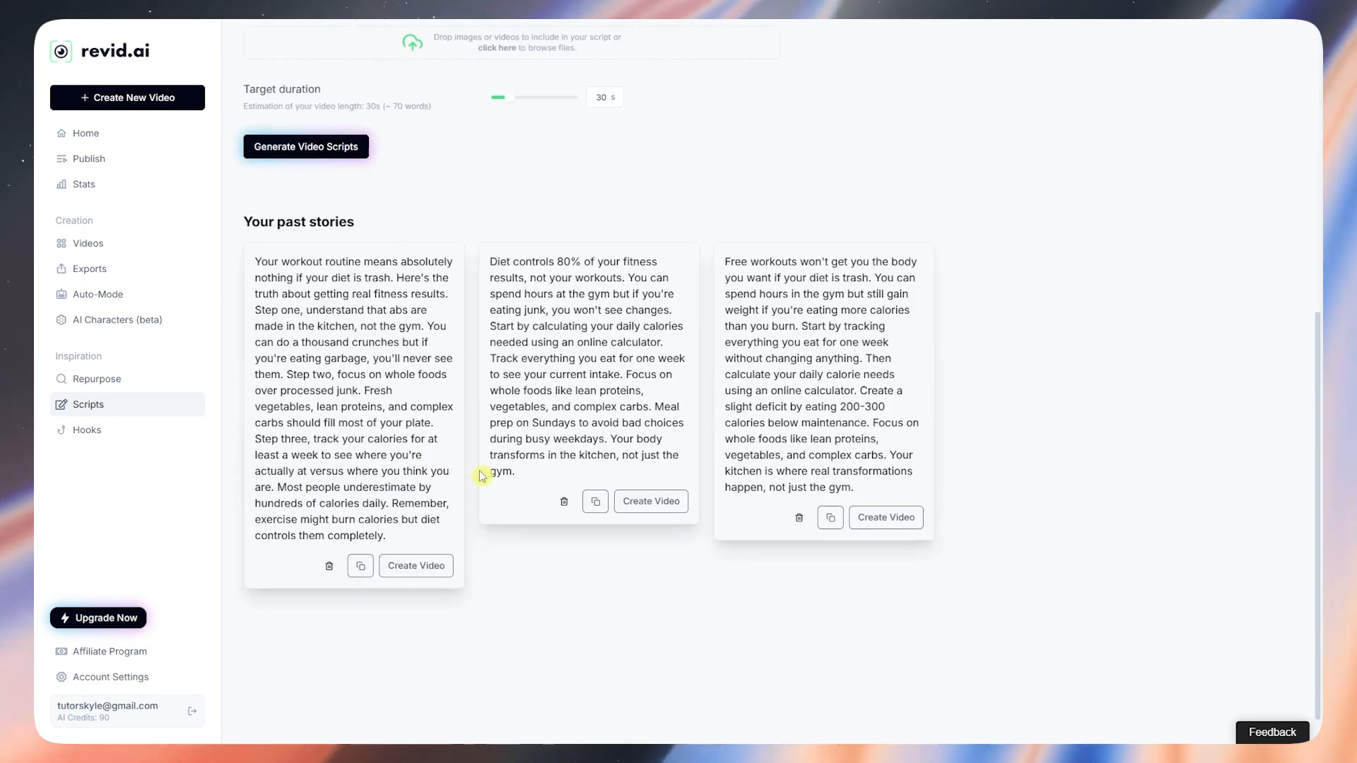
pyautogui.scroll(4, 508, 403)
pyautogui.scroll(-4, 363, 393)
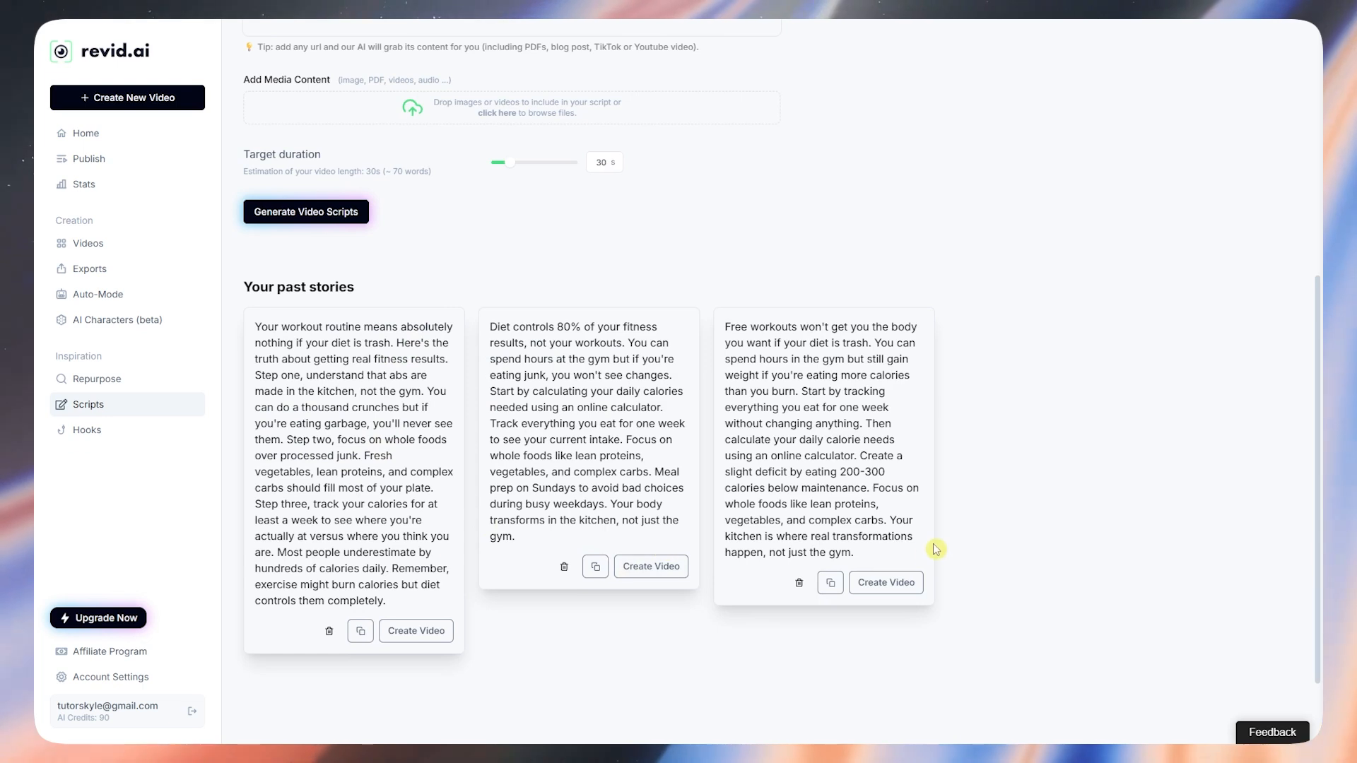
pyautogui.click(87, 437)
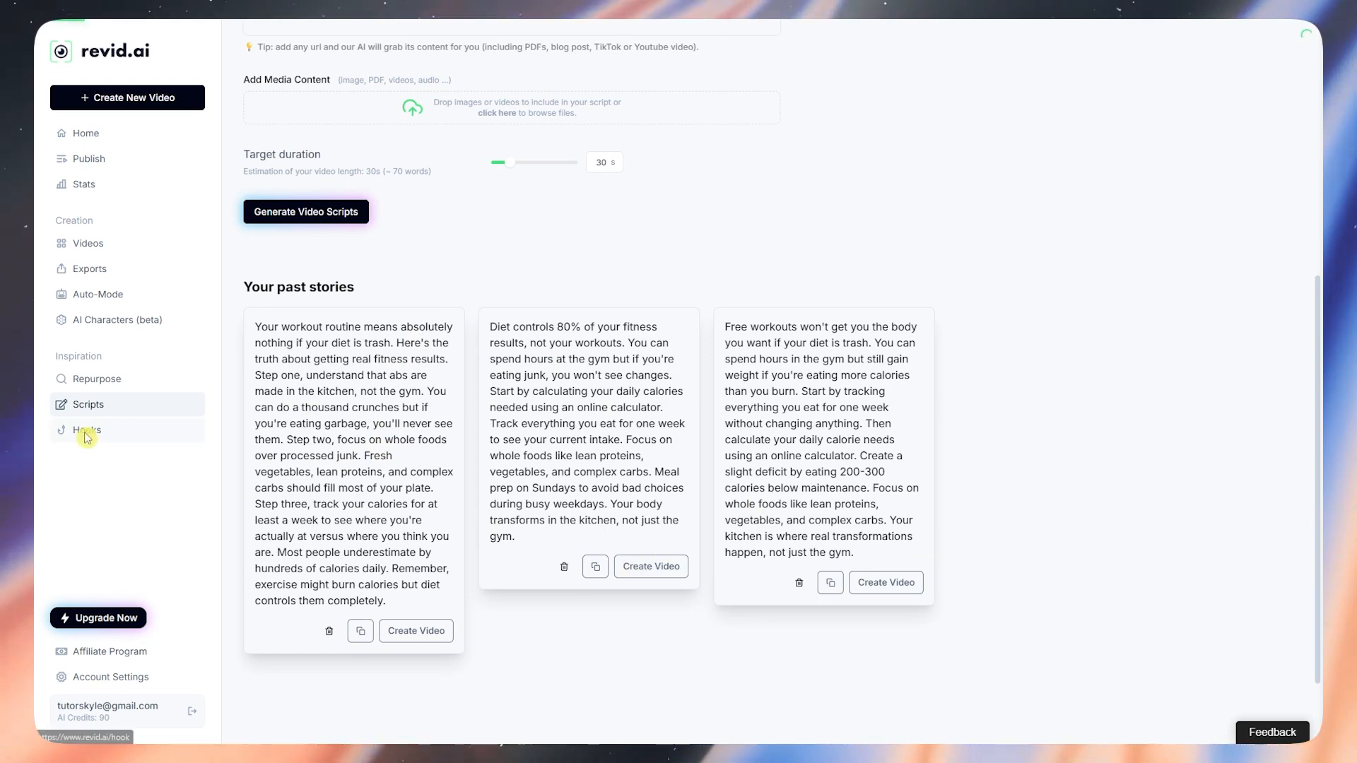
pyautogui.scroll(3, 460, 304)
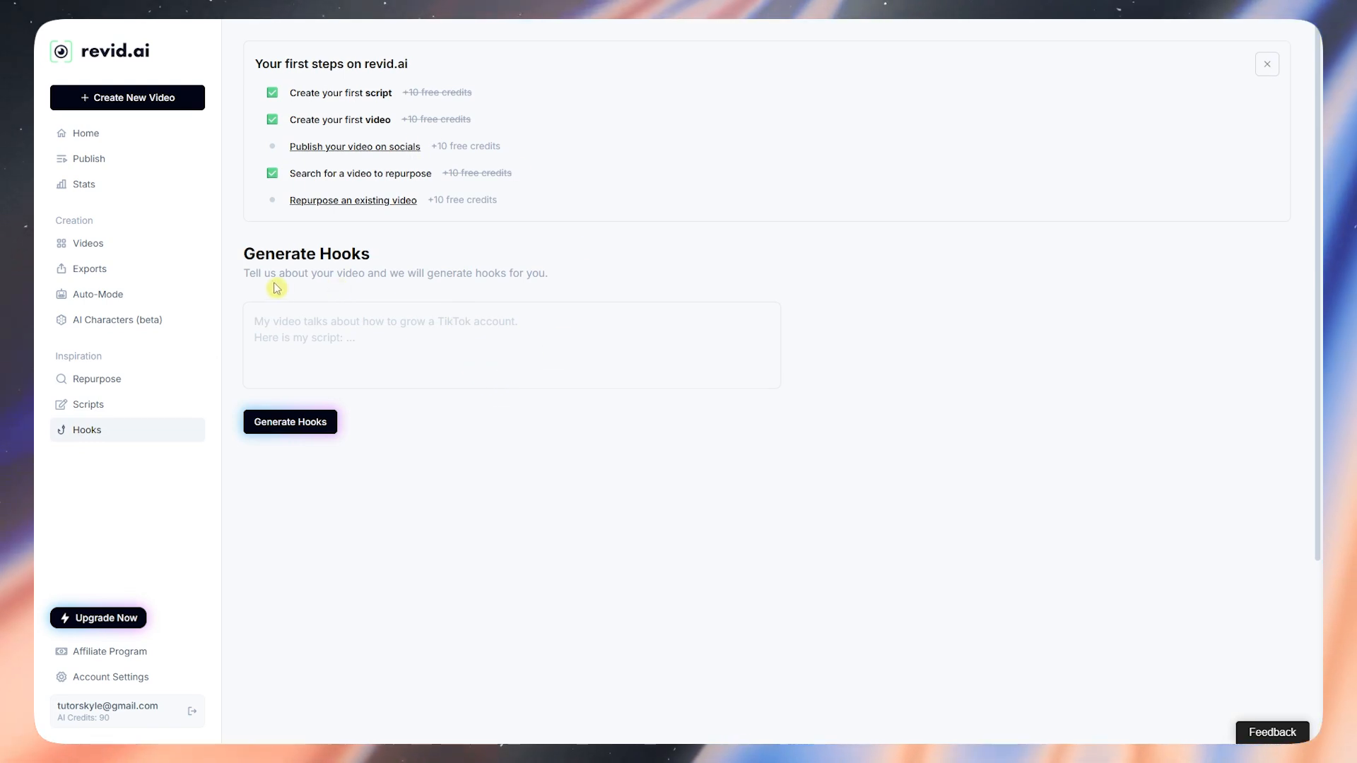